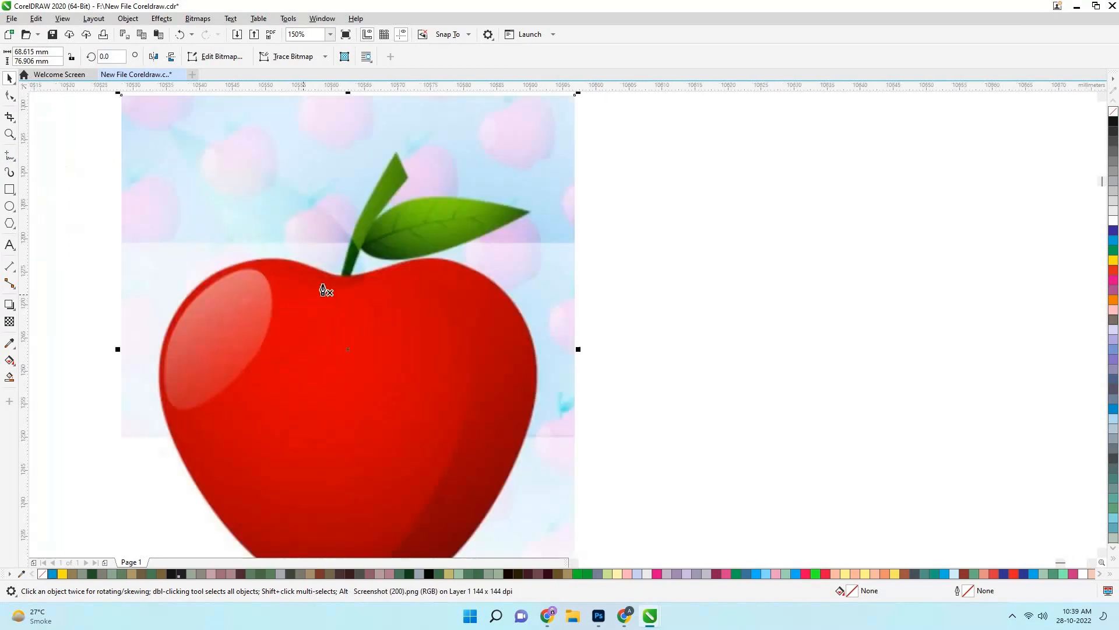
Trace the apple's stem in the reference image as a closed curve with the Pen tool
{"action": "scroll", "coordinate": [292, 466], "scroll_direction": "down", "scroll_amount": 1}
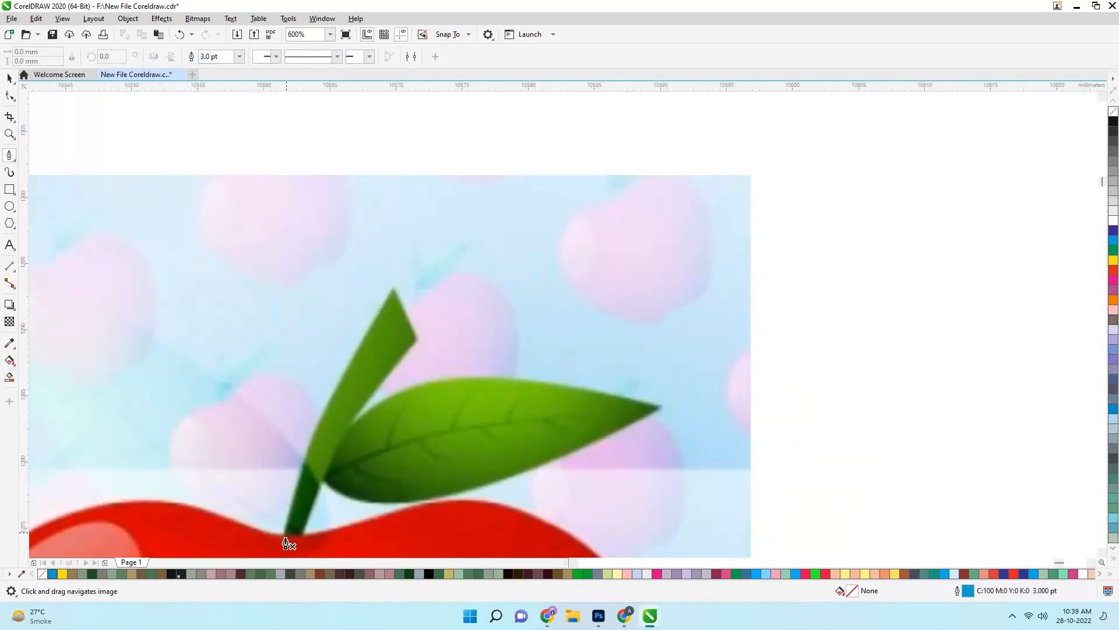
{"action": "left_click_drag", "start_coordinate": [394, 295], "coordinate": [494, 137]}
{"action": "left_click_drag", "start_coordinate": [358, 477], "coordinate": [375, 344]}
{"action": "scroll", "coordinate": [371, 335], "scroll_direction": "down", "scroll_amount": 1}
{"action": "scroll", "coordinate": [341, 371], "scroll_direction": "up", "scroll_amount": 1}
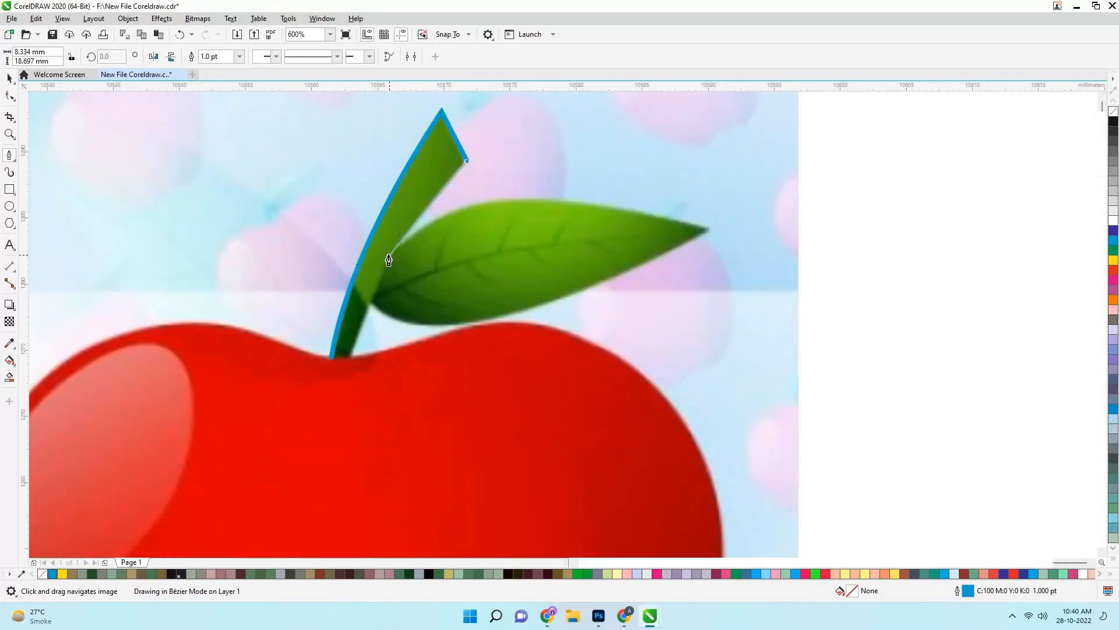
{"action": "scroll", "coordinate": [389, 259], "scroll_direction": "up", "scroll_amount": 1}
{"action": "scroll", "coordinate": [310, 458], "scroll_direction": "down", "scroll_amount": 1}
{"action": "left_click_drag", "start_coordinate": [312, 463], "coordinate": [275, 518]}
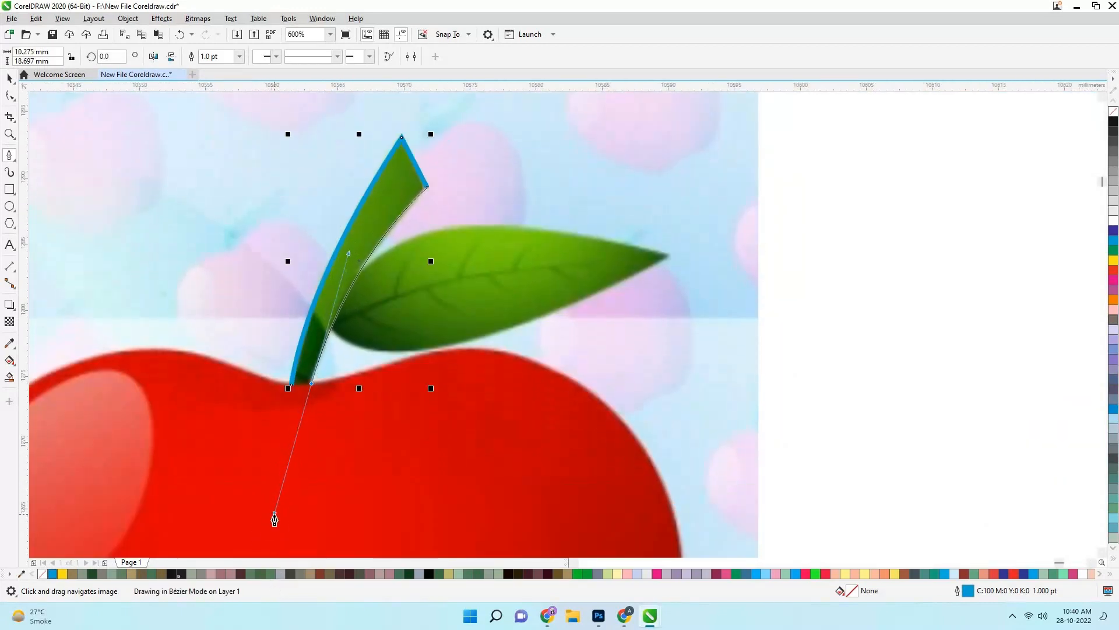
{"action": "left_click", "coordinate": [312, 389]}
{"action": "scroll", "coordinate": [306, 385], "scroll_direction": "up", "scroll_amount": 1}
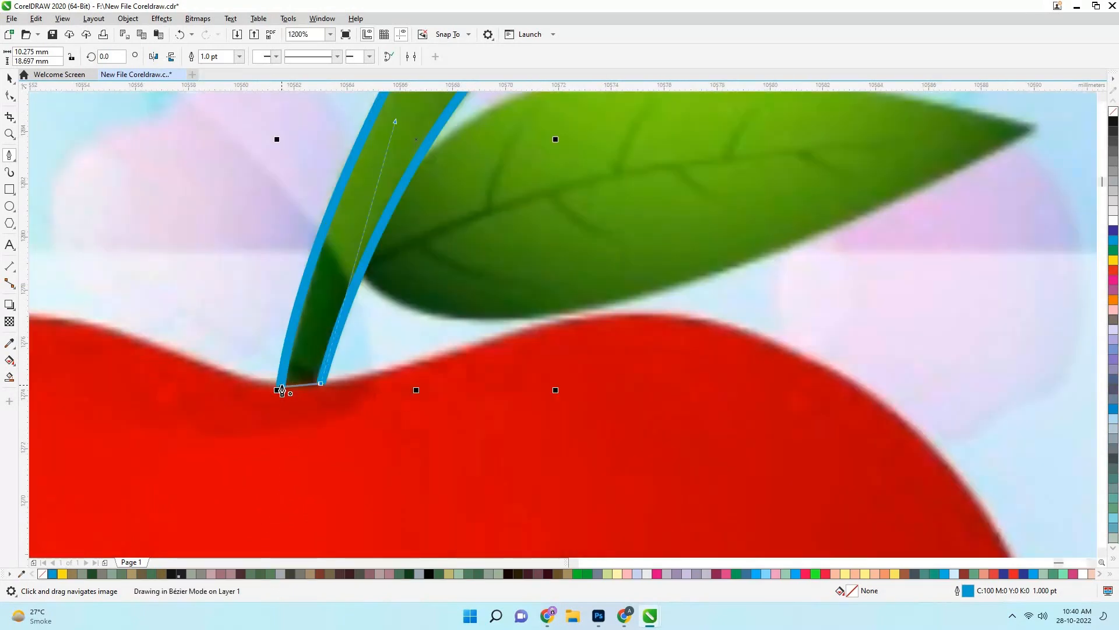
{"action": "scroll", "coordinate": [354, 382], "scroll_direction": "down", "scroll_amount": 1}
Set the stem curve's outline width to 0.5 pt
{"action": "left_click", "coordinate": [240, 57]}
{"action": "left_click", "coordinate": [215, 93]}
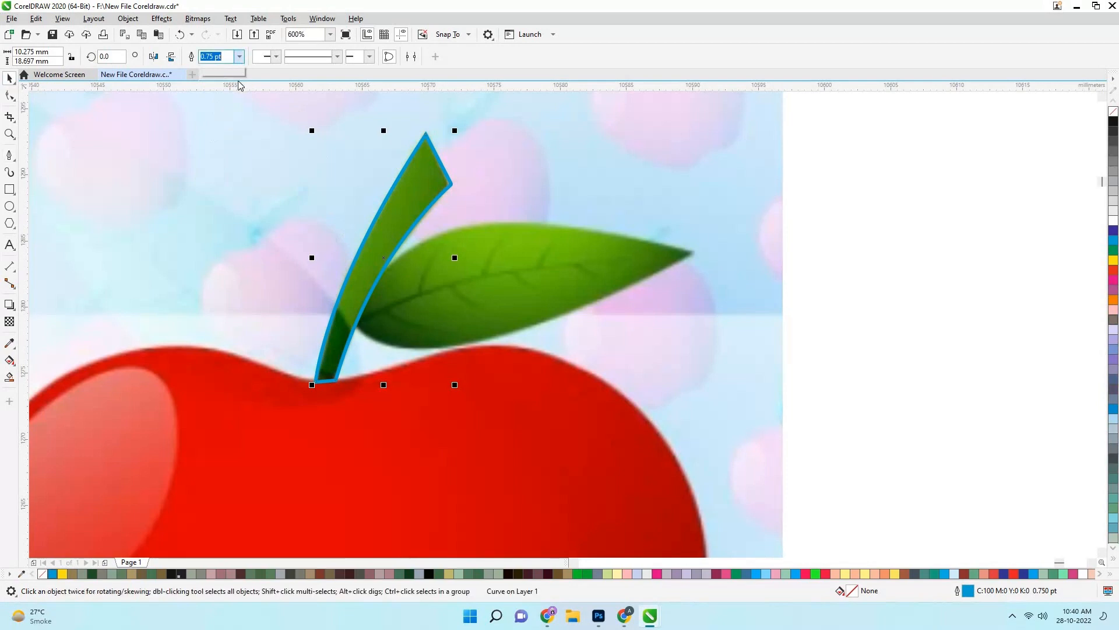
{"action": "left_click", "coordinate": [240, 56]}
{"action": "left_click", "coordinate": [215, 87]}
Deselect the stem curve and set the Pen tool's outline width for new curves to 0.5 pt
{"action": "left_click", "coordinate": [9, 82]}
{"action": "left_click", "coordinate": [267, 108]}
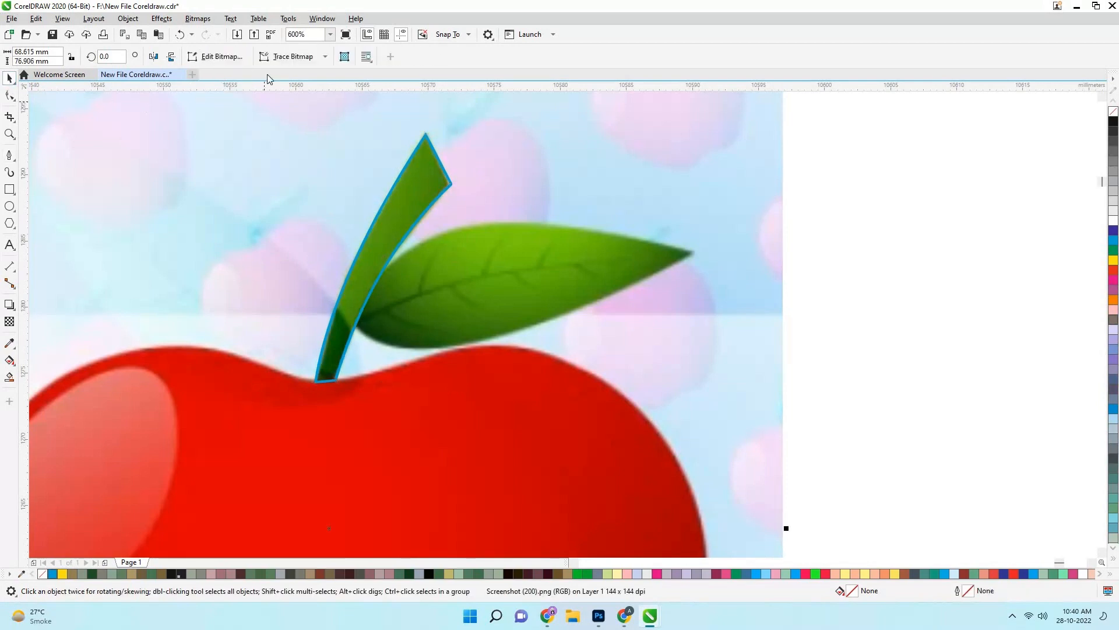
{"action": "left_click", "coordinate": [8, 157]}
{"action": "left_click", "coordinate": [240, 57]}
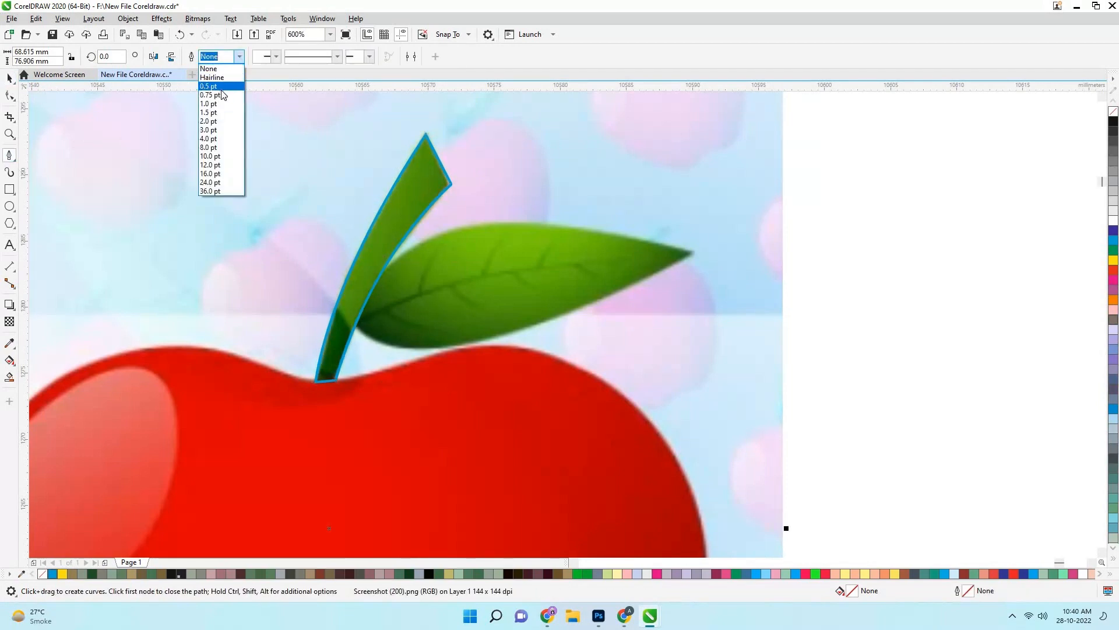
{"action": "left_click", "coordinate": [216, 103]}
{"action": "key", "text": "Return"}
Trace the leaf's upper edge with the Pen tool, from the leaf tip to the edge of the stem
{"action": "scroll", "coordinate": [370, 274], "scroll_direction": "up", "scroll_amount": 2}
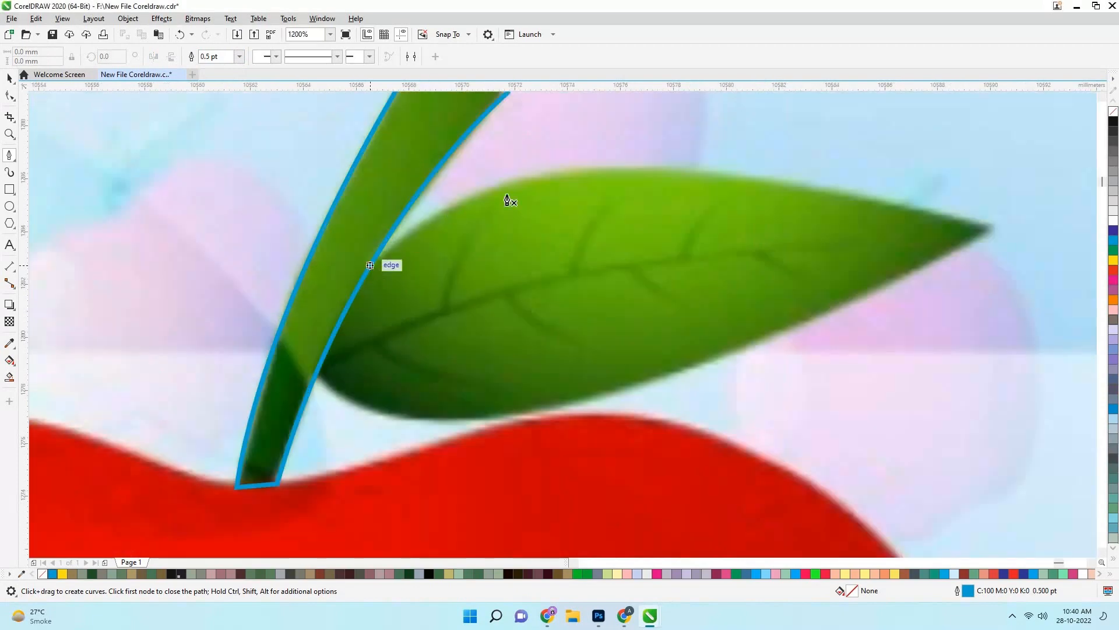
{"action": "left_click", "coordinate": [994, 226]}
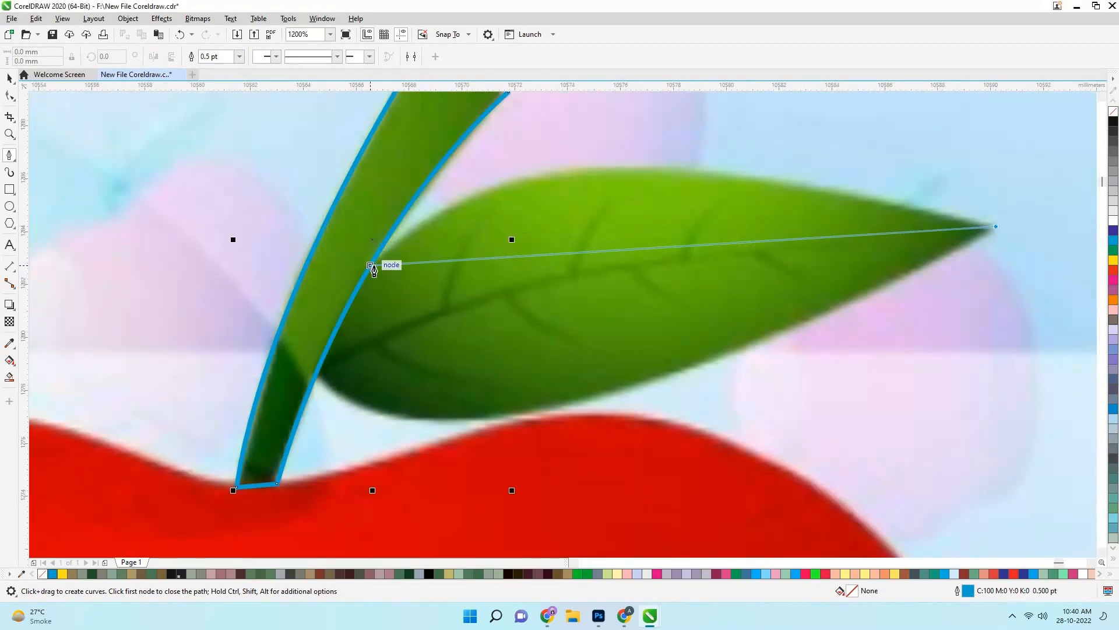
{"action": "scroll", "coordinate": [372, 267], "scroll_direction": "down", "scroll_amount": 1}
{"action": "left_click_drag", "start_coordinate": [372, 266], "coordinate": [293, 361]}
{"action": "left_click_drag", "start_coordinate": [372, 266], "coordinate": [356, 332]}
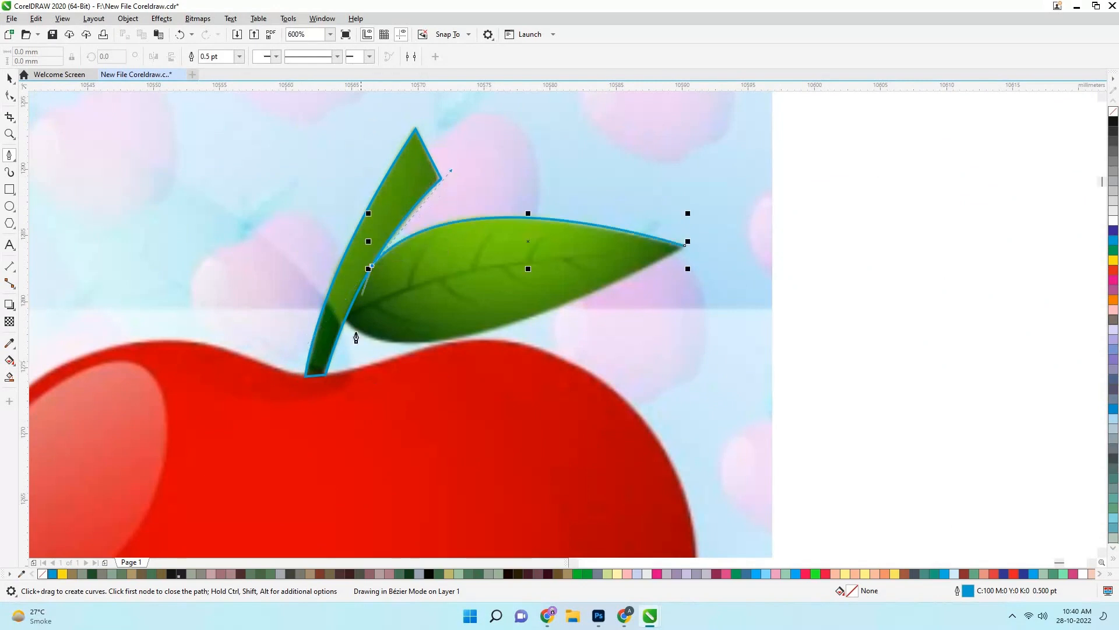
Continue the leaf outline along the stem and the leaf's lower edge, closing it at the leaf tip
{"action": "scroll", "coordinate": [356, 336], "scroll_direction": "up", "scroll_amount": 2}
{"action": "left_click", "coordinate": [328, 294]}
{"action": "scroll", "coordinate": [326, 297], "scroll_direction": "down", "scroll_amount": 1}
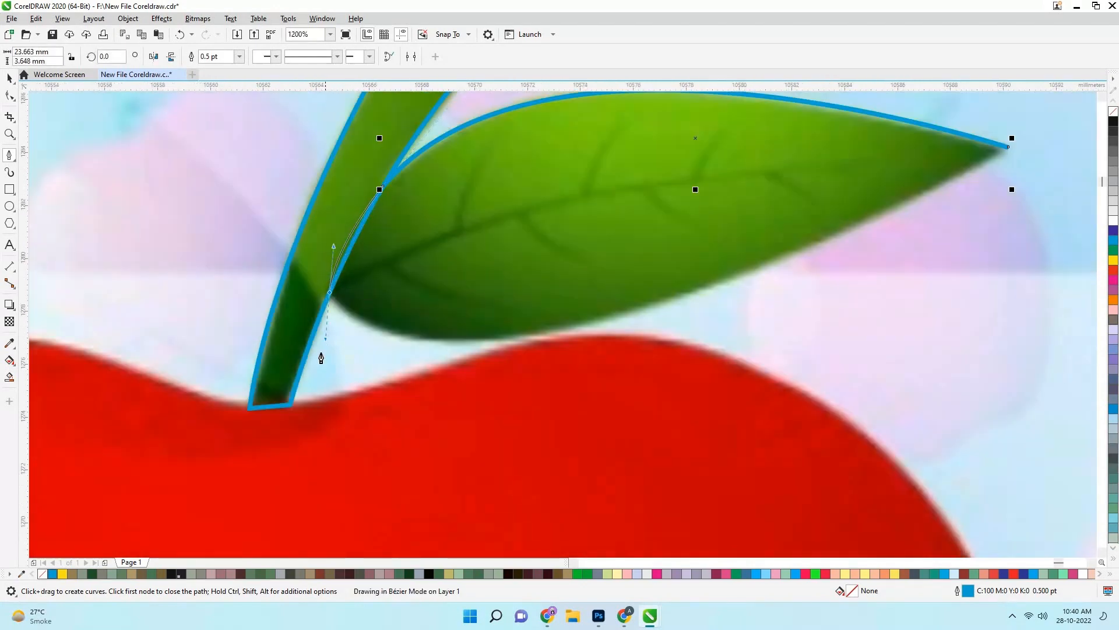
{"action": "left_click", "coordinate": [331, 292], "text": "alt"}
{"action": "middle_click", "coordinate": [924, 182]}
{"action": "scroll", "coordinate": [844, 203], "scroll_direction": "down", "scroll_amount": 1}
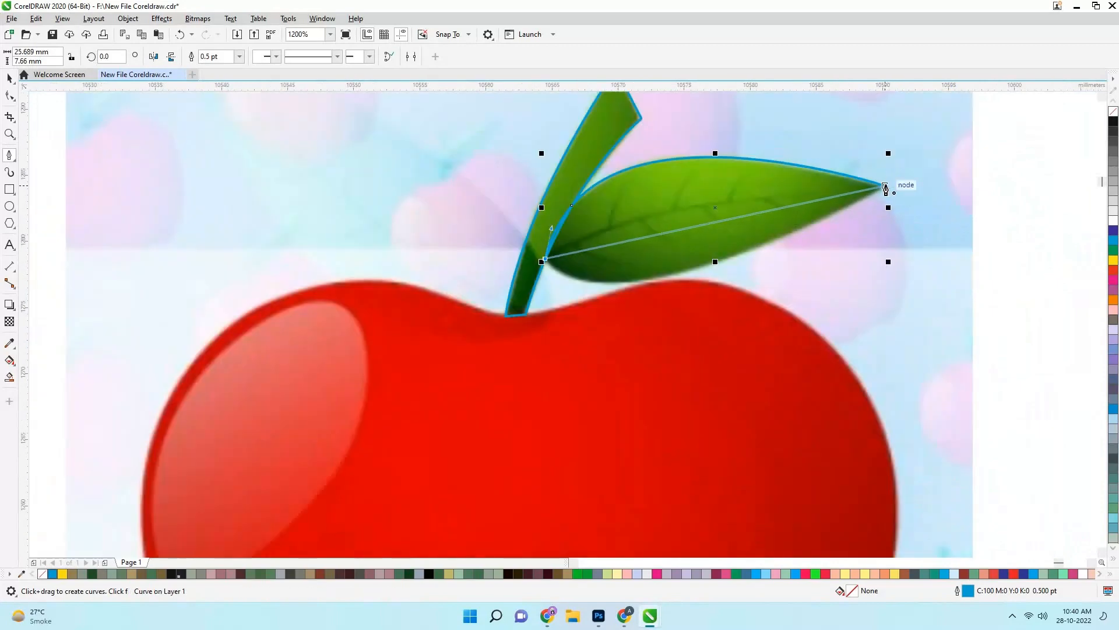
{"action": "left_click_drag", "start_coordinate": [886, 186], "coordinate": [594, 347]}
{"action": "scroll", "coordinate": [593, 341], "scroll_direction": "down", "scroll_amount": 1}
Refine the leaf outline with the Shape tool so it follows the leaf where it meets the stem
{"action": "left_click", "coordinate": [10, 96]}
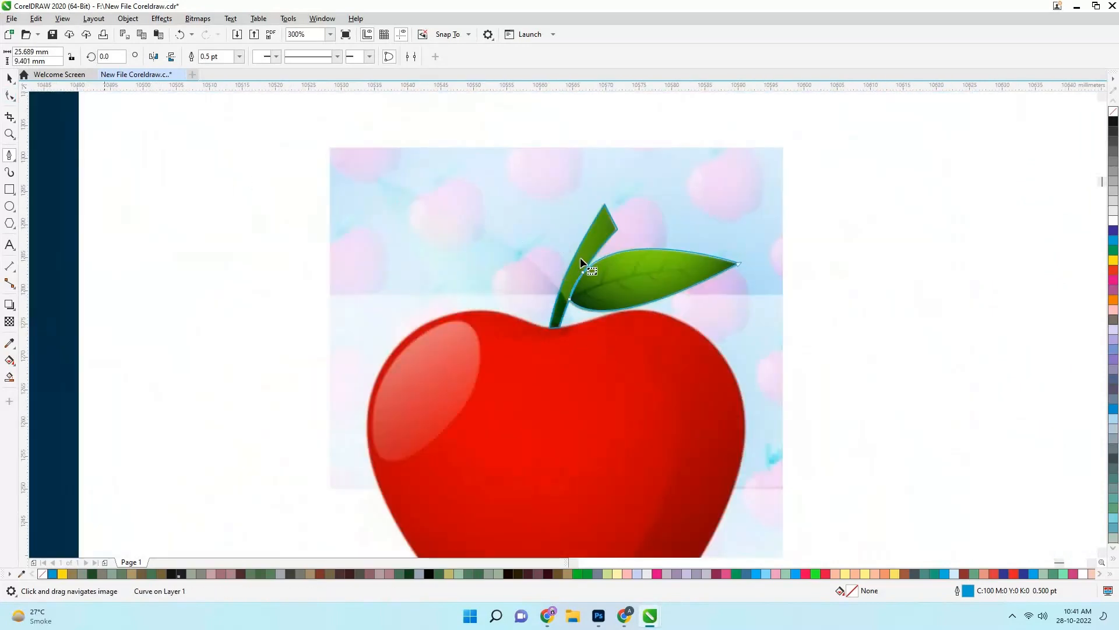
{"action": "scroll", "coordinate": [574, 286], "scroll_direction": "up", "scroll_amount": 3}
{"action": "left_click_drag", "start_coordinate": [638, 200], "coordinate": [600, 229]}
{"action": "left_click_drag", "start_coordinate": [539, 310], "coordinate": [557, 310]}
{"action": "scroll", "coordinate": [557, 310], "scroll_direction": "down", "scroll_amount": 2}
{"action": "left_click_drag", "start_coordinate": [608, 278], "coordinate": [618, 190]}
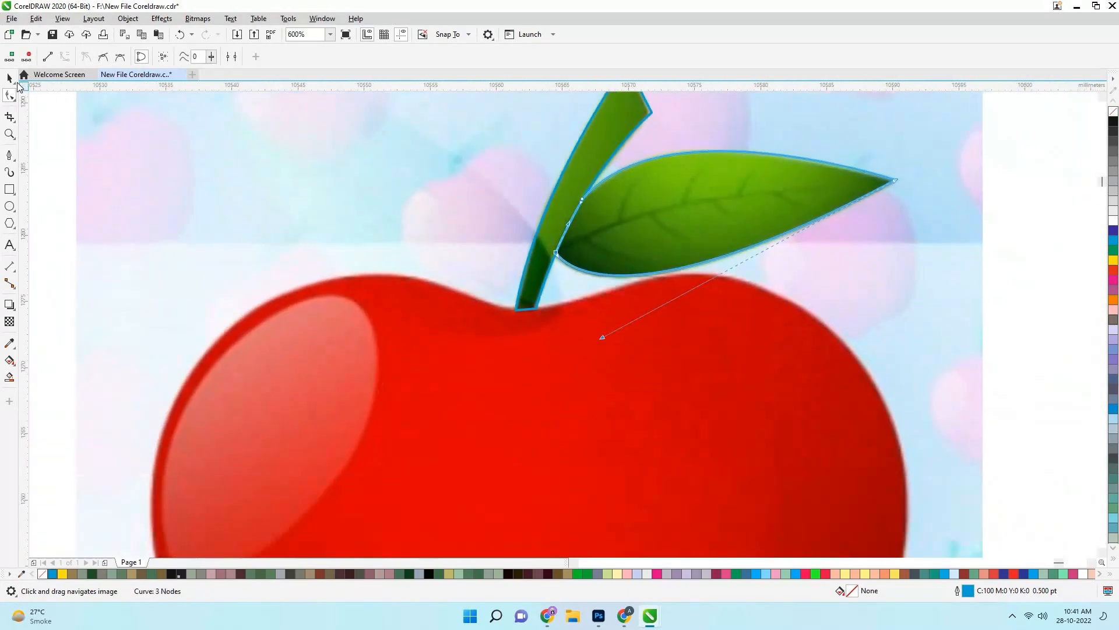
Start the apple body outline with the Pen tool, tracing the dip beneath the stem
{"action": "left_click", "coordinate": [10, 78]}
{"action": "left_click", "coordinate": [10, 157]}
{"action": "left_click_drag", "start_coordinate": [559, 307], "coordinate": [535, 247]}
{"action": "scroll", "coordinate": [425, 230], "scroll_direction": "up", "scroll_amount": 1}
{"action": "left_click", "coordinate": [404, 222]}
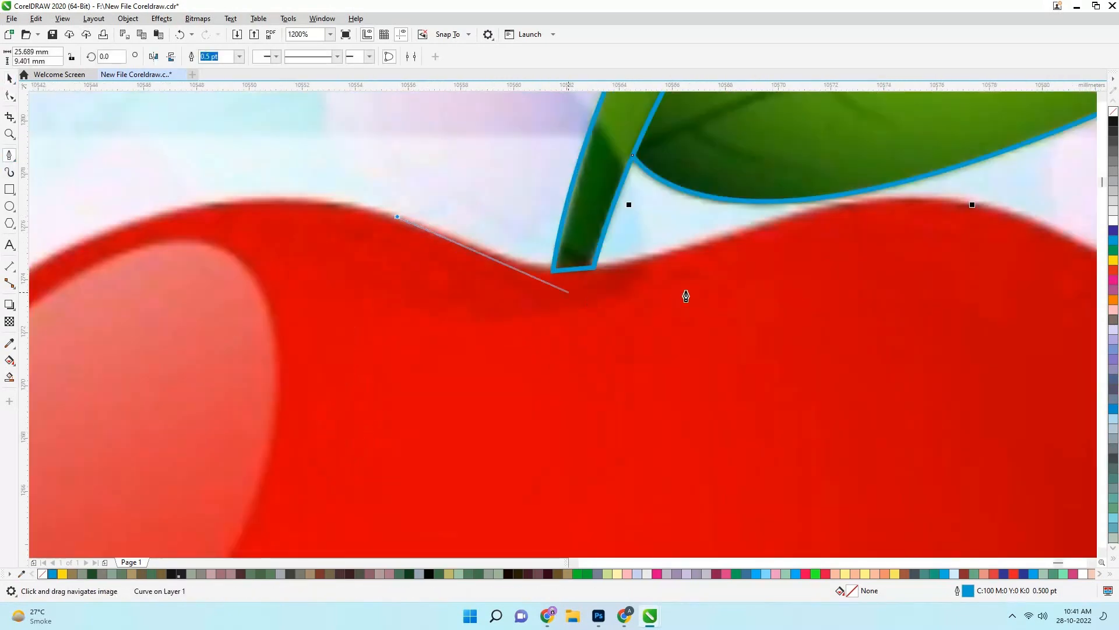
{"action": "left_click_drag", "start_coordinate": [676, 252], "coordinate": [673, 222]}
{"action": "scroll", "coordinate": [572, 266], "scroll_direction": "down", "scroll_amount": 1}
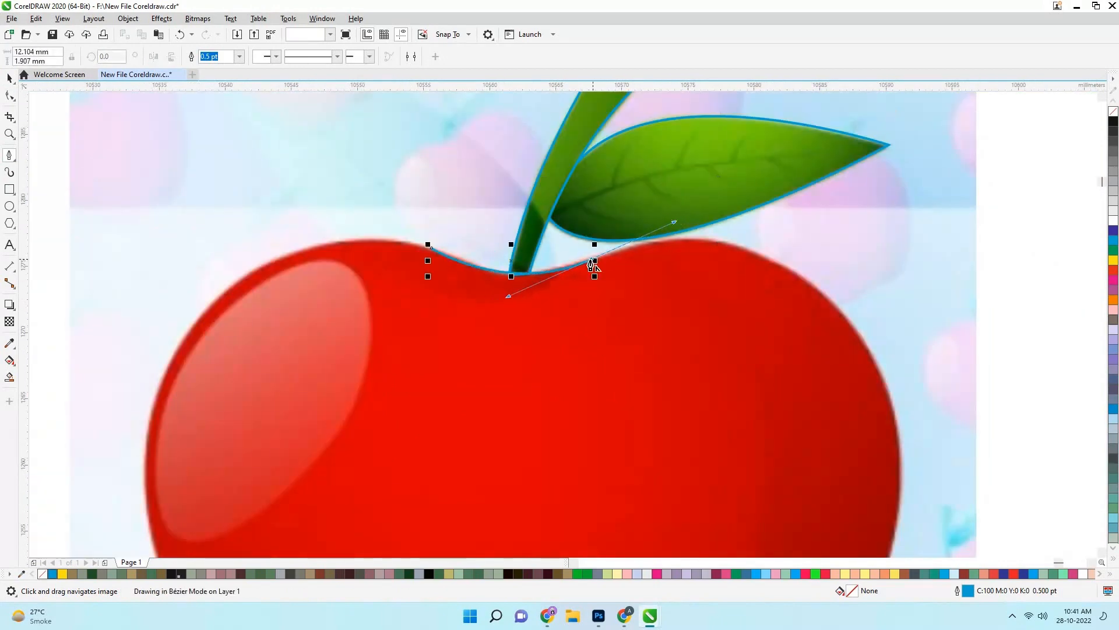
{"action": "left_click", "coordinate": [592, 260], "text": "alt"}
Continue the body outline over the apple's right shoulder and down its right side
{"action": "left_click_drag", "start_coordinate": [907, 299], "coordinate": [663, 193]}
{"action": "left_click_drag", "start_coordinate": [596, 205], "coordinate": [681, 316]}
{"action": "scroll", "coordinate": [704, 281], "scroll_direction": "down", "scroll_amount": 2}
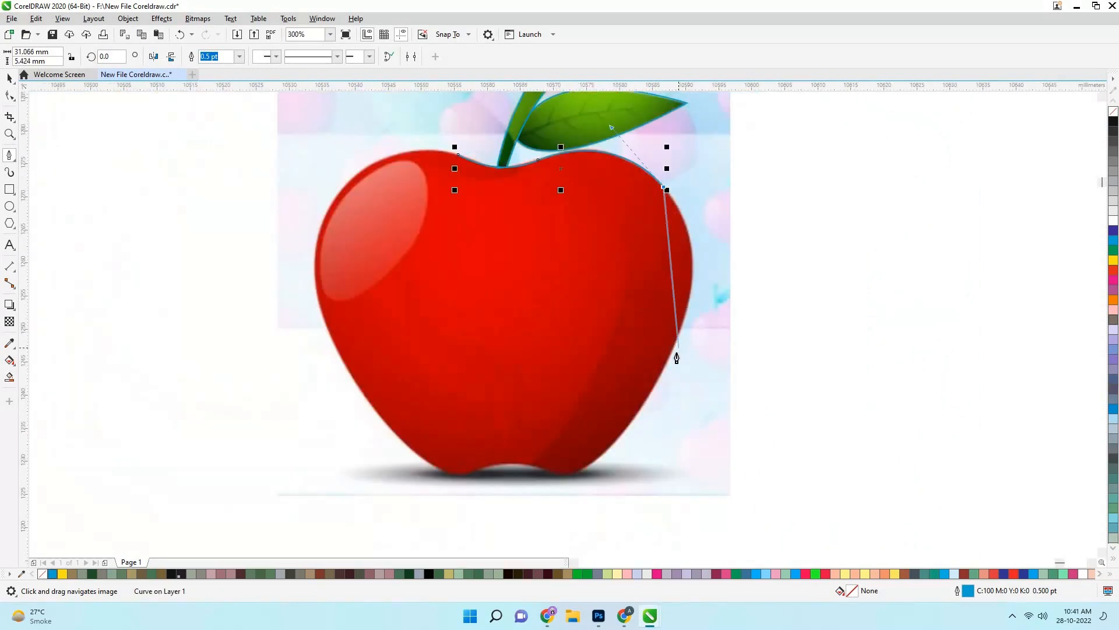
{"action": "scroll", "coordinate": [674, 358], "scroll_direction": "up", "scroll_amount": 2}
{"action": "scroll", "coordinate": [662, 375], "scroll_direction": "down", "scroll_amount": 2}
{"action": "left_click_drag", "start_coordinate": [659, 370], "coordinate": [620, 427]}
{"action": "left_click_drag", "start_coordinate": [607, 467], "coordinate": [603, 485]}
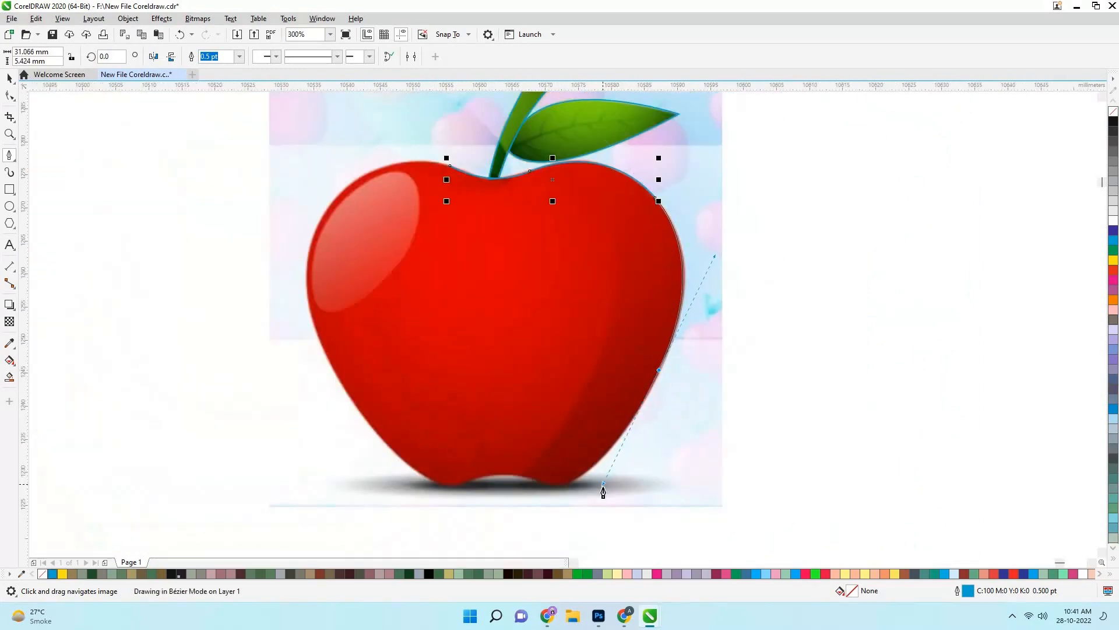
Trace the apple's lower right curve and its wavy bottom edge as part of the body outline
{"action": "scroll", "coordinate": [617, 368], "scroll_direction": "up", "scroll_amount": 2}
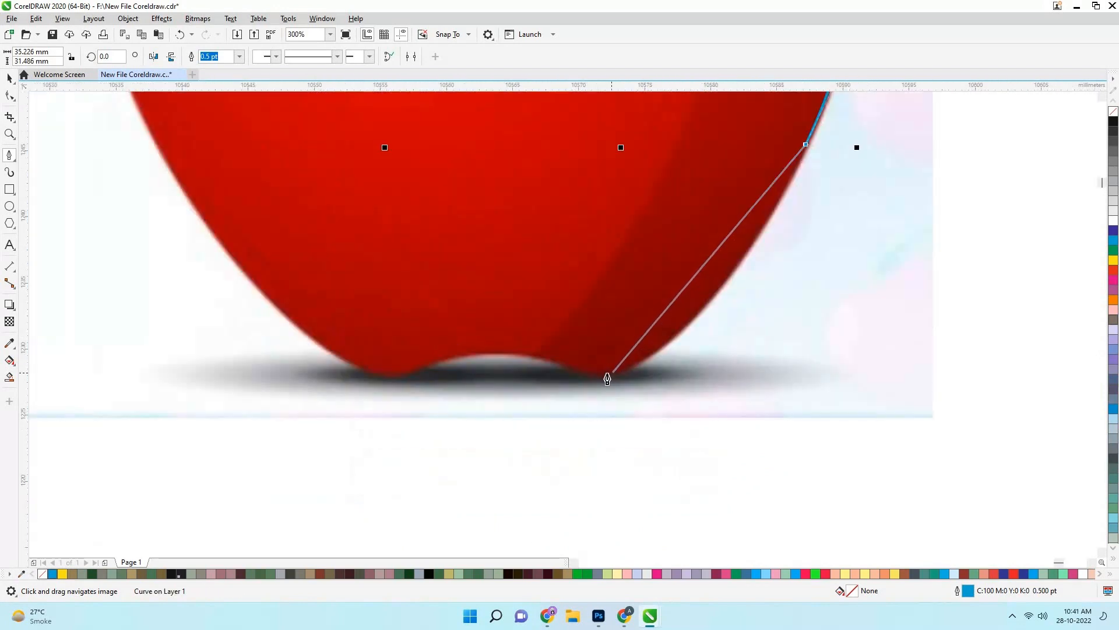
{"action": "left_click_drag", "start_coordinate": [603, 375], "coordinate": [481, 411]}
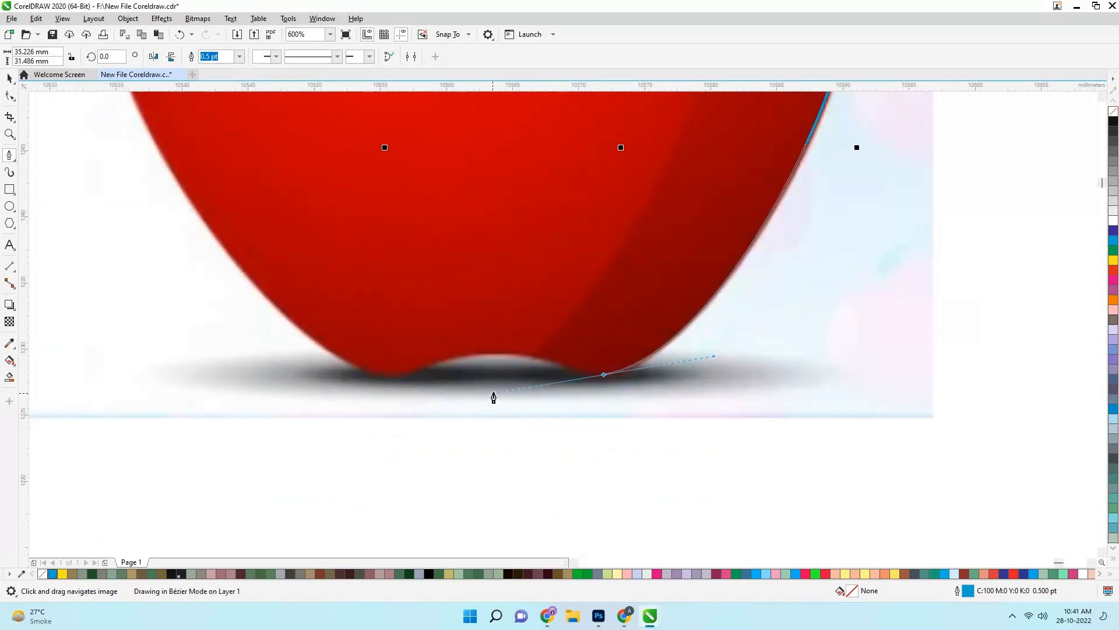
{"action": "left_click", "coordinate": [558, 362]}
{"action": "scroll", "coordinate": [563, 367], "scroll_direction": "up", "scroll_amount": 1}
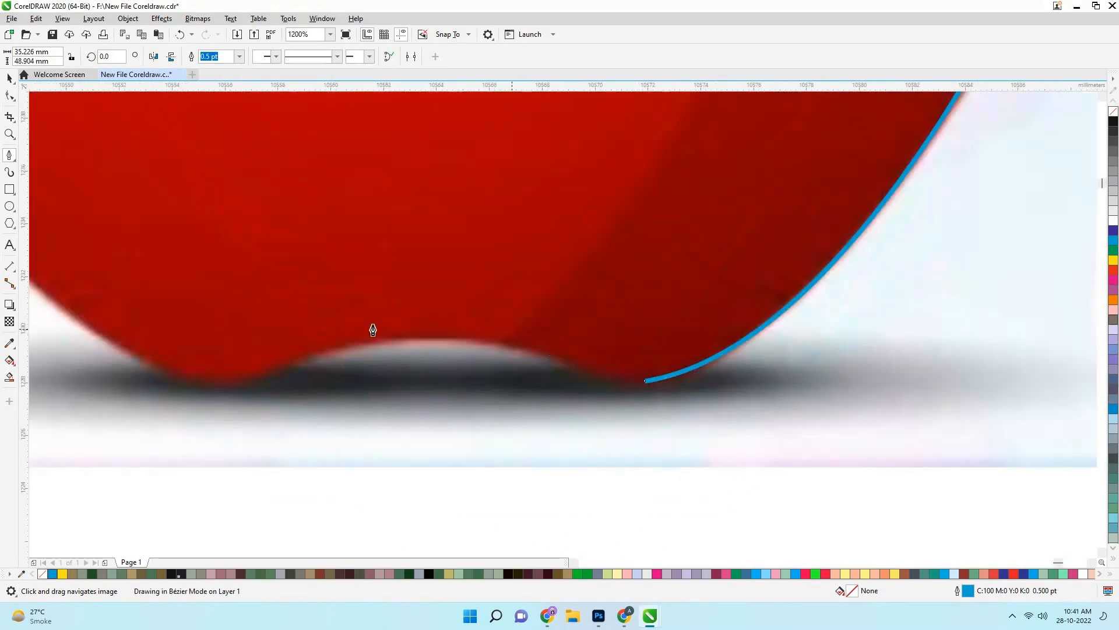
{"action": "left_click_drag", "start_coordinate": [276, 368], "coordinate": [223, 410]}
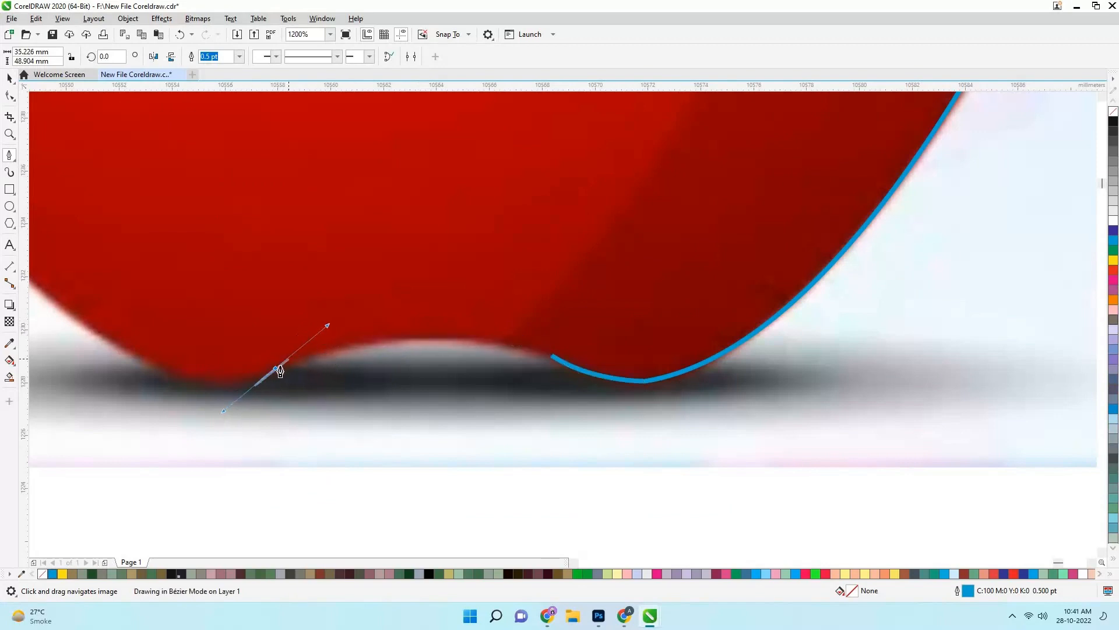
{"action": "scroll", "coordinate": [280, 371], "scroll_direction": "down", "scroll_amount": 1}
{"action": "left_click_drag", "start_coordinate": [406, 356], "coordinate": [346, 314]}
{"action": "left_click", "coordinate": [406, 357], "text": "alt"}
Extend the body outline up the apple's lower left side to the left edge below the highlight
{"action": "scroll", "coordinate": [401, 351], "scroll_direction": "down", "scroll_amount": 2}
{"action": "scroll", "coordinate": [422, 343], "scroll_direction": "up", "scroll_amount": 1}
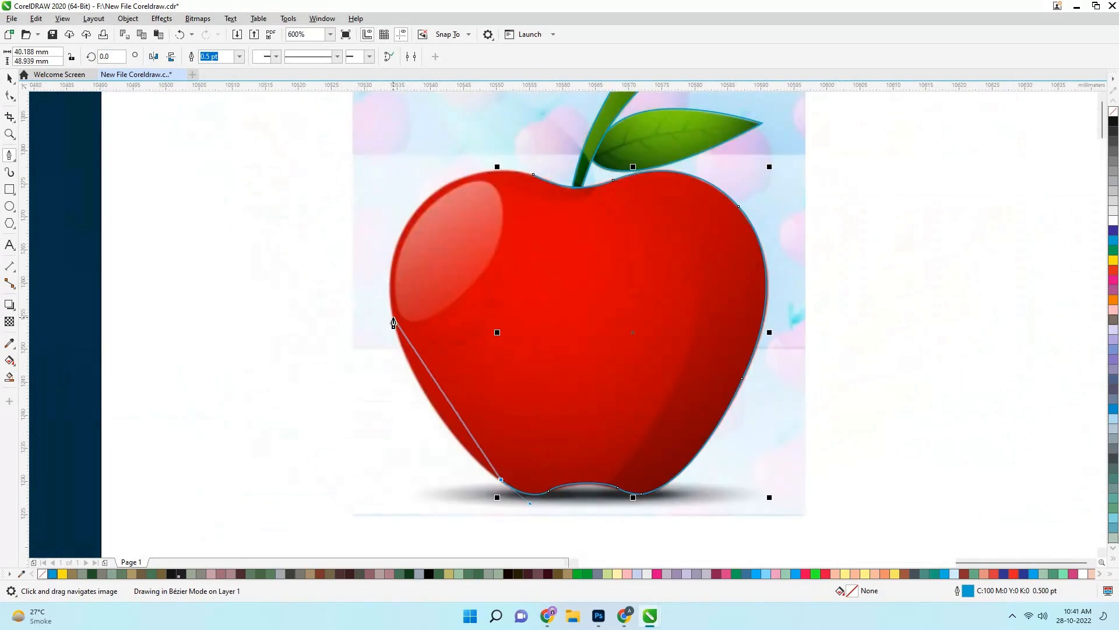
{"action": "scroll", "coordinate": [395, 320], "scroll_direction": "up", "scroll_amount": 1}
{"action": "scroll", "coordinate": [395, 320], "scroll_direction": "down", "scroll_amount": 1}
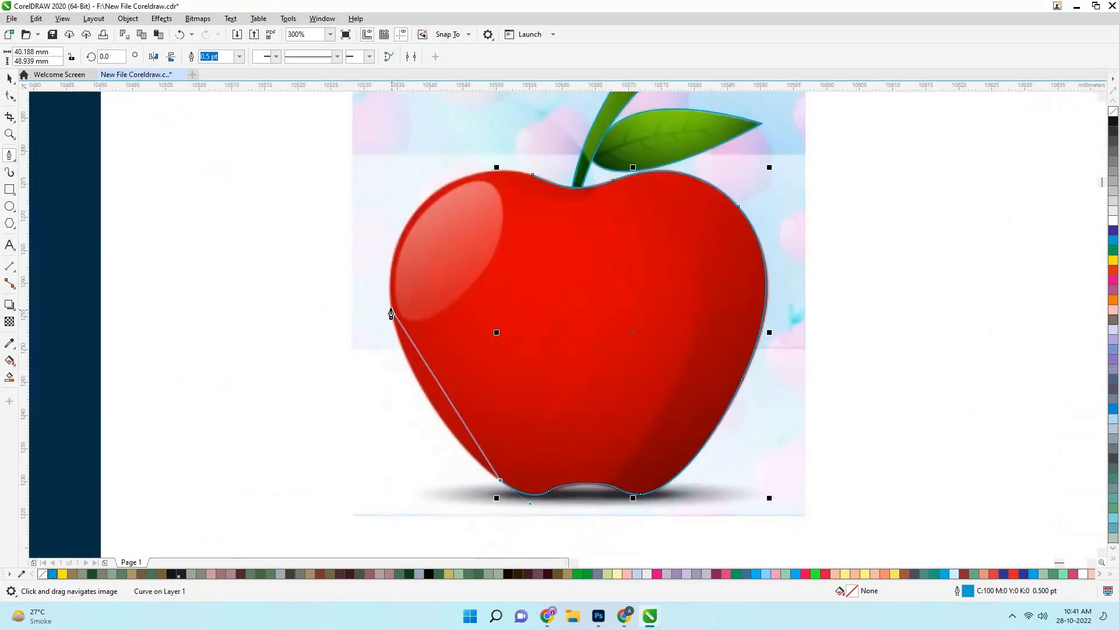
{"action": "scroll", "coordinate": [391, 313], "scroll_direction": "up", "scroll_amount": 1}
{"action": "left_click_drag", "start_coordinate": [390, 308], "coordinate": [352, 116]}
Trace the apple's upper left shoulder and close the body outline at its starting node beside the stem
{"action": "scroll", "coordinate": [404, 352], "scroll_direction": "down", "scroll_amount": 1}
{"action": "scroll", "coordinate": [332, 390], "scroll_direction": "up", "scroll_amount": 1}
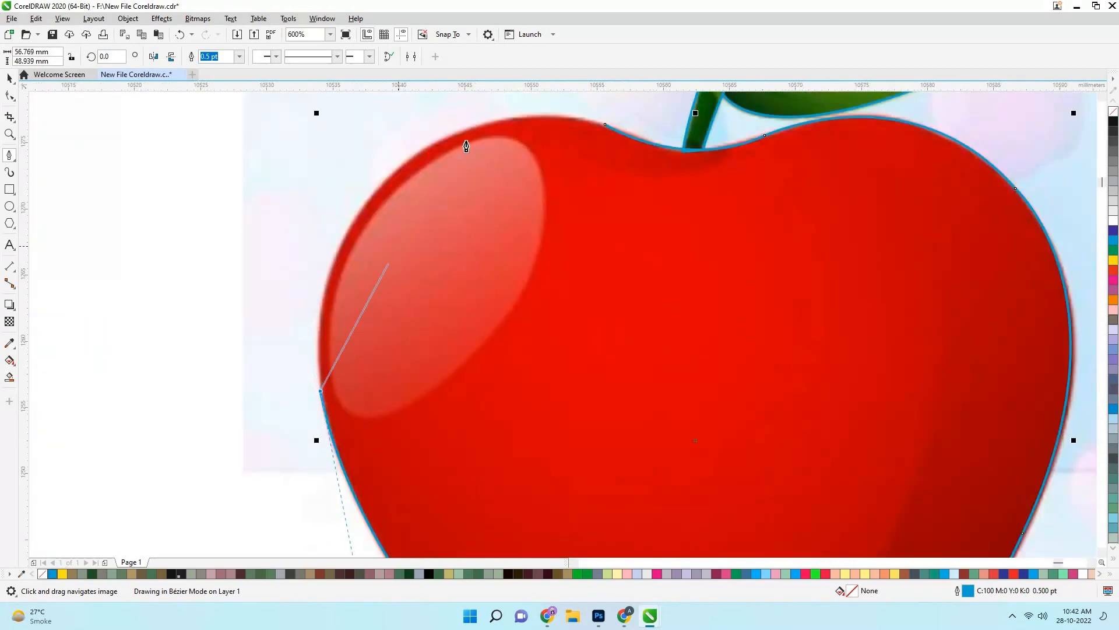
{"action": "scroll", "coordinate": [467, 140], "scroll_direction": "up", "scroll_amount": 1}
{"action": "left_click_drag", "start_coordinate": [600, 128], "coordinate": [597, 208]}
{"action": "scroll", "coordinate": [551, 205], "scroll_direction": "down", "scroll_amount": 1}
{"action": "left_click_drag", "start_coordinate": [533, 193], "coordinate": [739, 138]}
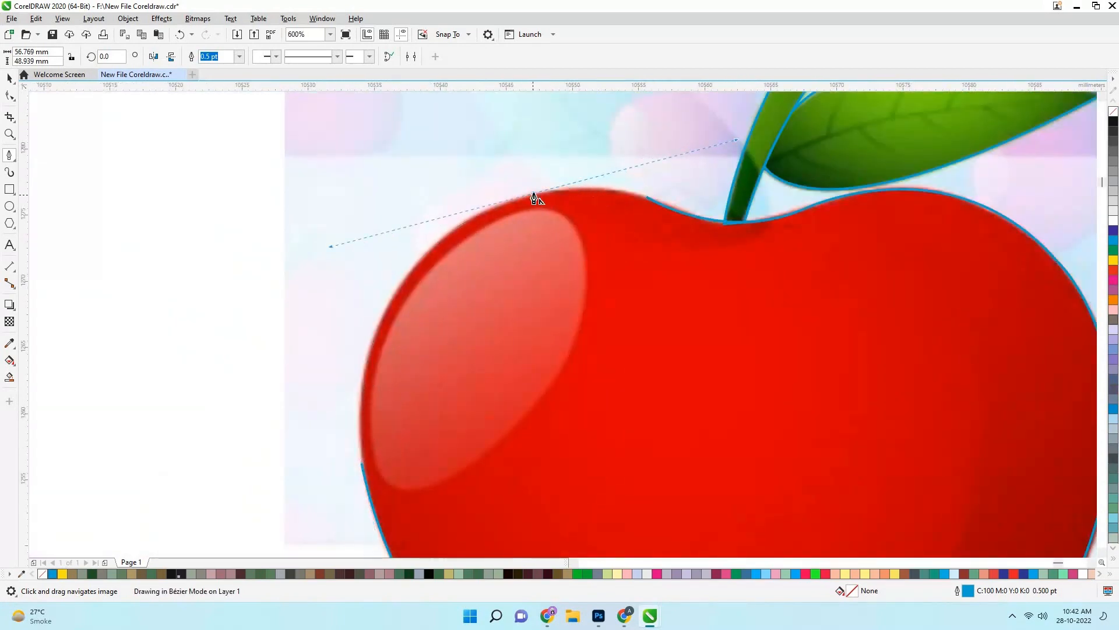
{"action": "left_click_drag", "start_coordinate": [646, 198], "coordinate": [612, 182]}
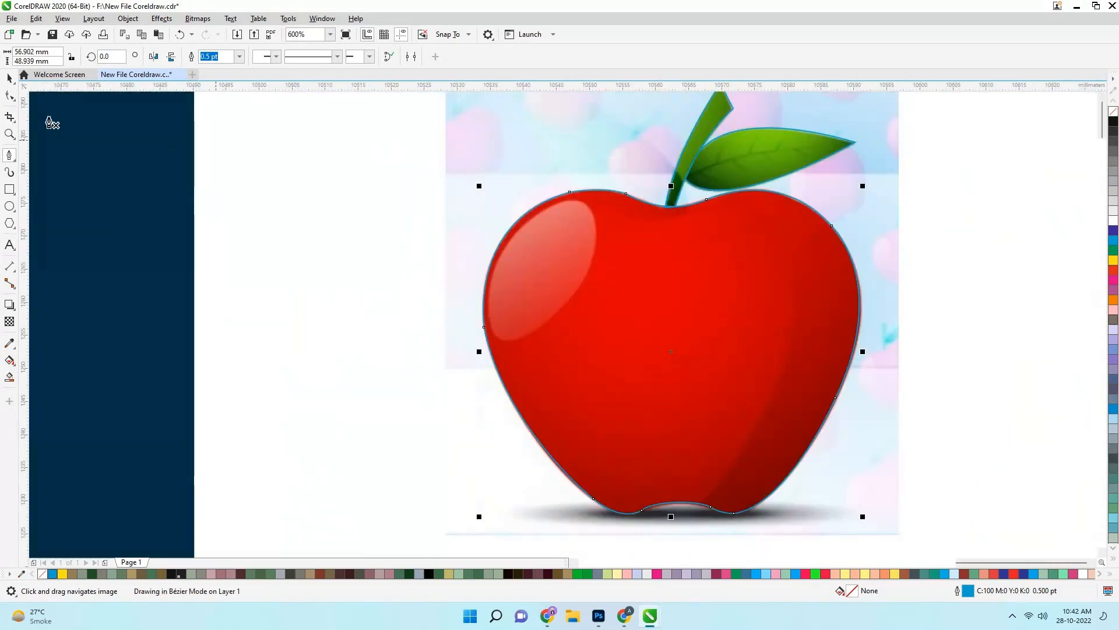
Remove surplus nodes from the apple body outline with the Shape tool and reshape the dip under the stem
{"action": "key", "text": "F10"}
{"action": "scroll", "coordinate": [513, 193], "scroll_direction": "up", "scroll_amount": 4}
{"action": "double_click", "coordinate": [446, 173]}
{"action": "double_click", "coordinate": [475, 166]}
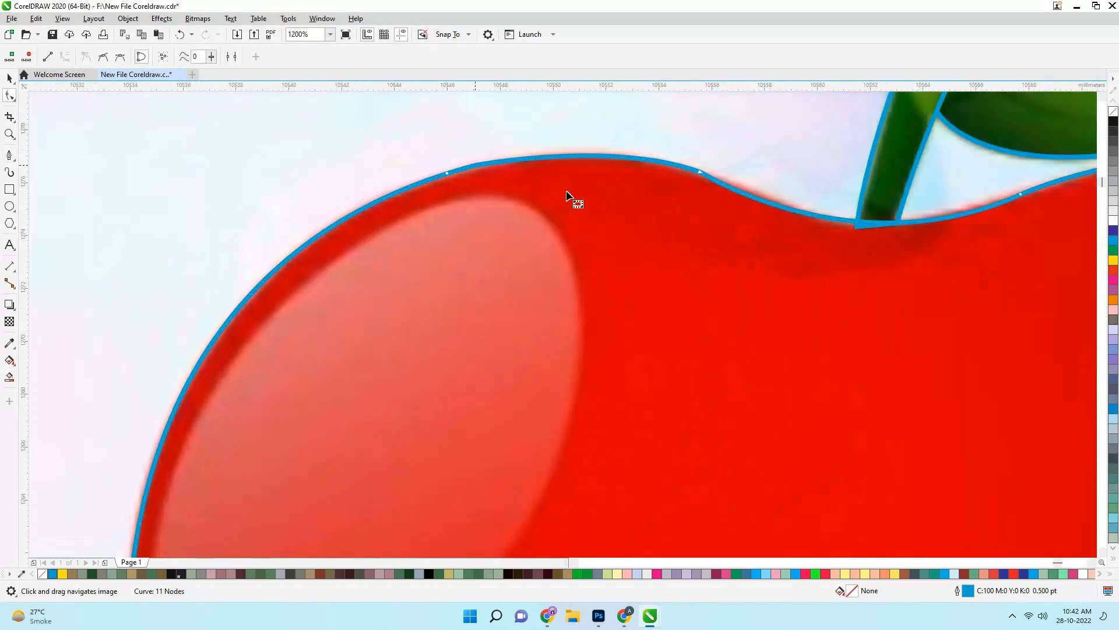
{"action": "left_click_drag", "start_coordinate": [704, 181], "coordinate": [457, 164]}
{"action": "double_click", "coordinate": [453, 157]}
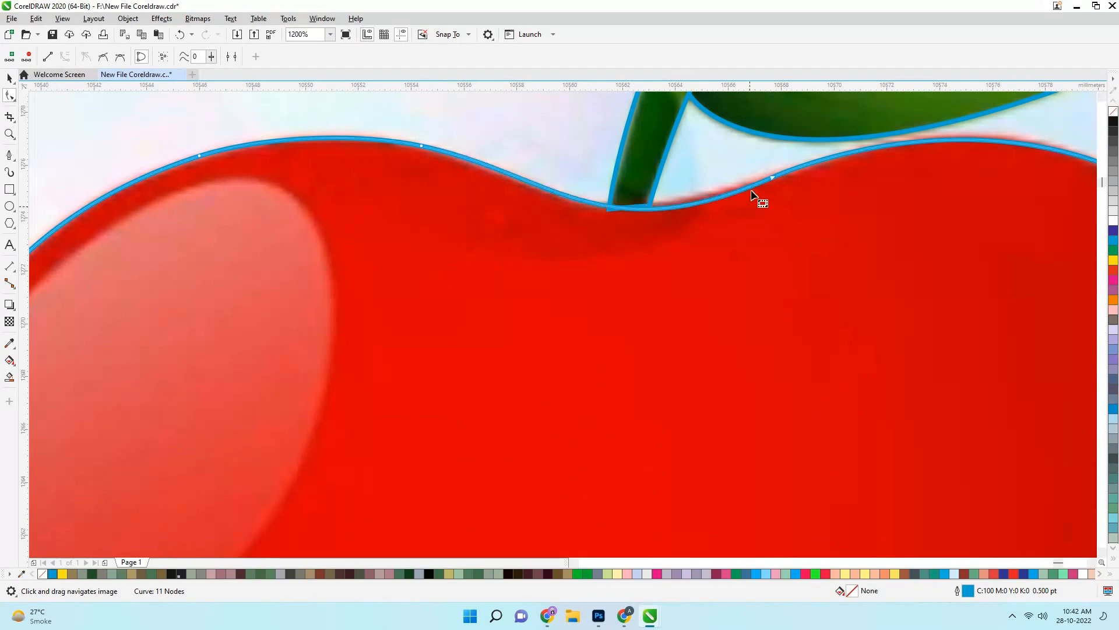
{"action": "double_click", "coordinate": [785, 172]}
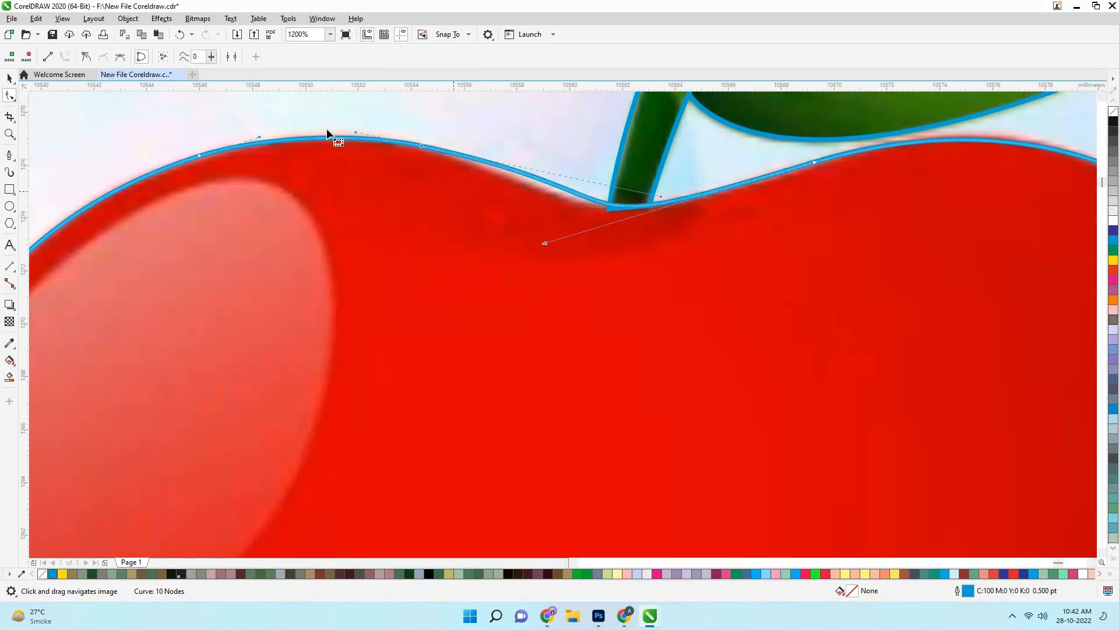
{"action": "left_click_drag", "start_coordinate": [661, 196], "coordinate": [628, 200]}
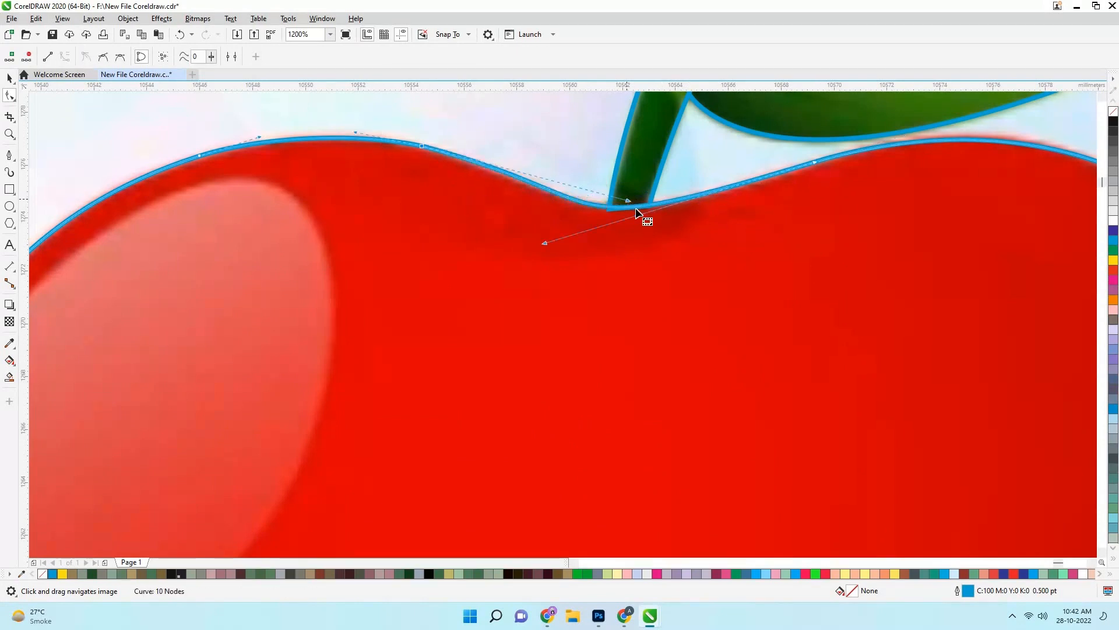
{"action": "scroll", "coordinate": [524, 268], "scroll_direction": "down", "scroll_amount": 3}
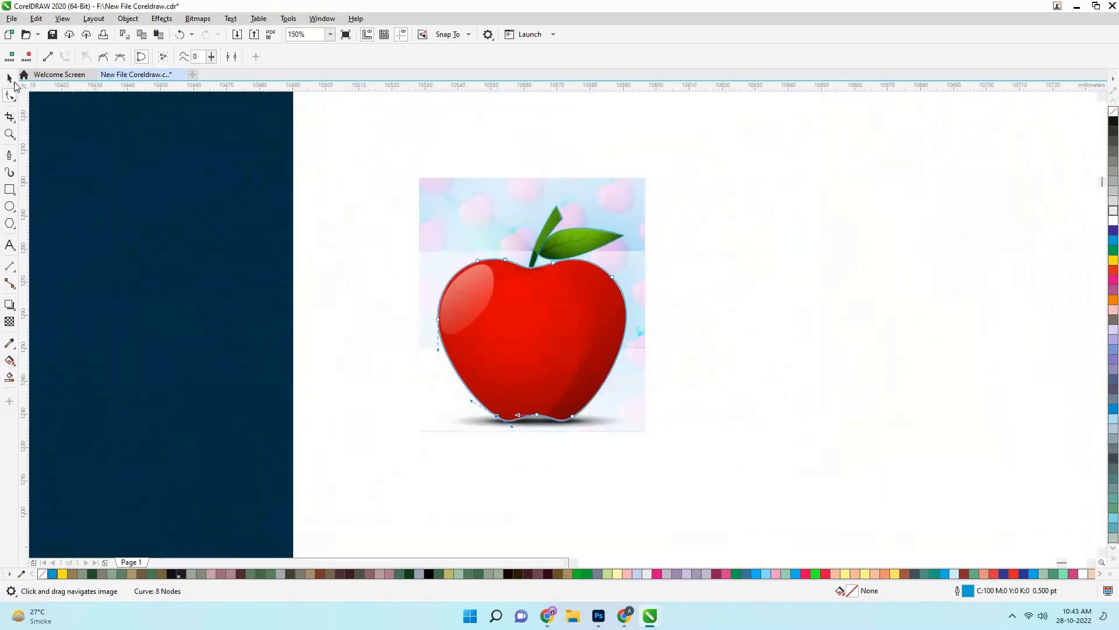
Select the stem, leaf and body curves together and move them to the empty area right of the reference image
{"action": "left_click", "coordinate": [10, 80]}
{"action": "left_click_drag", "start_coordinate": [235, 180], "coordinate": [693, 450]}
{"action": "scroll", "coordinate": [286, 445], "scroll_direction": "down", "scroll_amount": 2}
{"action": "scroll", "coordinate": [322, 421], "scroll_direction": "up", "scroll_amount": 4}
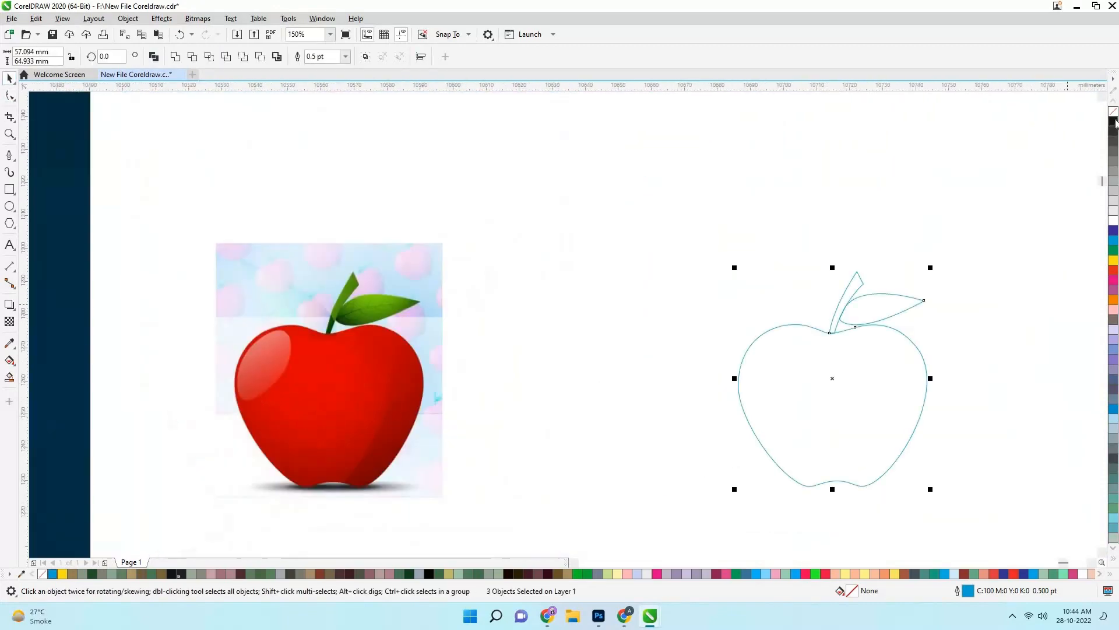
Change the outline colour of the three selected curves to black
{"action": "right_click", "coordinate": [1115, 121]}
{"action": "scroll", "coordinate": [964, 339], "scroll_direction": "up", "scroll_amount": 1}
{"action": "scroll", "coordinate": [875, 314], "scroll_direction": "down", "scroll_amount": 2}
{"action": "scroll", "coordinate": [804, 331], "scroll_direction": "up", "scroll_amount": 2}
{"action": "scroll", "coordinate": [791, 330], "scroll_direction": "down", "scroll_amount": 1}
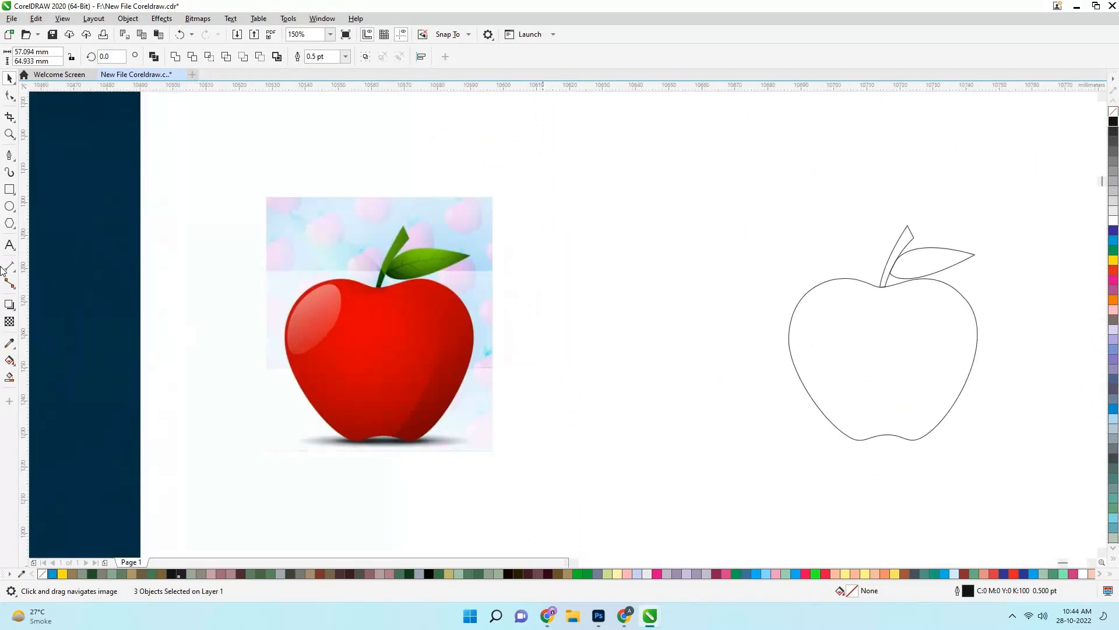
Sample the bright red from the reference apple and fill the traced apple body with it
{"action": "left_click", "coordinate": [9, 344]}
{"action": "left_click", "coordinate": [389, 324]}
{"action": "left_click", "coordinate": [877, 348]}
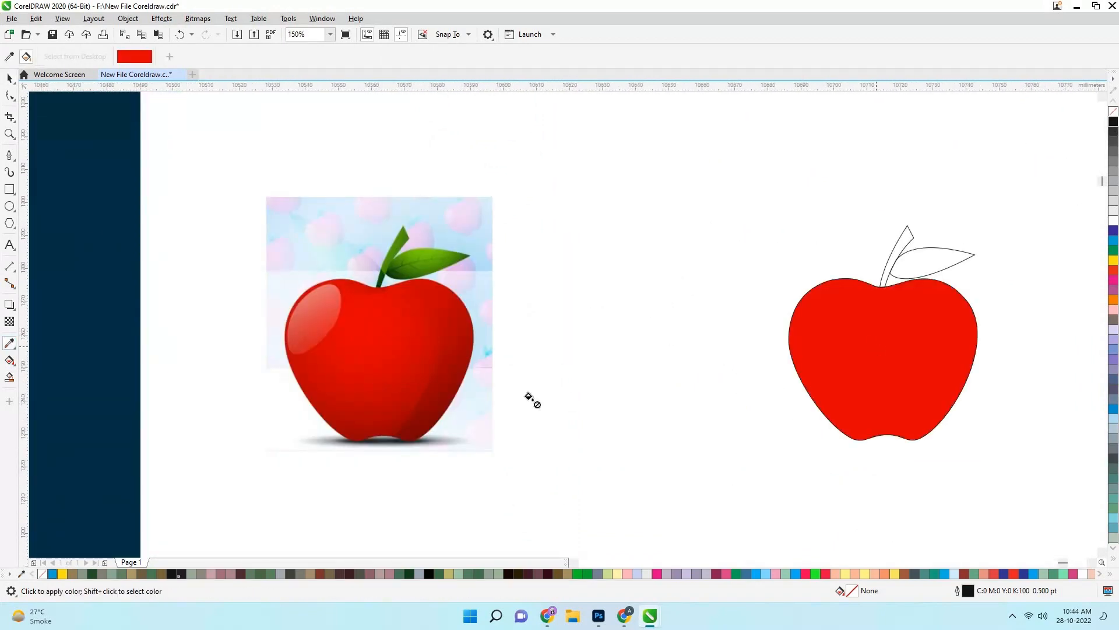
Sample the dark green from the reference apple's stem and fill the traced stem with it
{"action": "left_click", "coordinate": [12, 60]}
{"action": "scroll", "coordinate": [413, 308], "scroll_direction": "up", "scroll_amount": 1}
{"action": "left_click", "coordinate": [376, 201]}
{"action": "scroll", "coordinate": [589, 257], "scroll_direction": "down", "scroll_amount": 1}
{"action": "scroll", "coordinate": [854, 324], "scroll_direction": "up", "scroll_amount": 1}
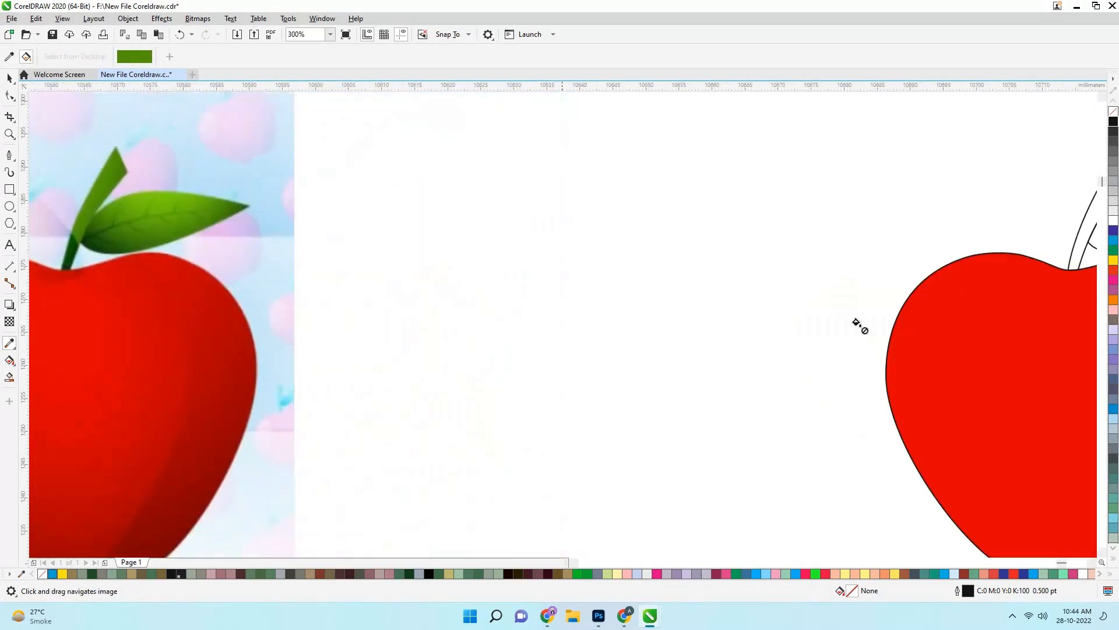
{"action": "scroll", "coordinate": [816, 321], "scroll_direction": "down", "scroll_amount": 1}
{"action": "scroll", "coordinate": [943, 255], "scroll_direction": "up", "scroll_amount": 1}
{"action": "left_click", "coordinate": [947, 249]}
Sample the lighter green from the reference leaf and fill the traced leaf with it
{"action": "scroll", "coordinate": [946, 250], "scroll_direction": "down", "scroll_amount": 1}
{"action": "scroll", "coordinate": [476, 254], "scroll_direction": "up", "scroll_amount": 1}
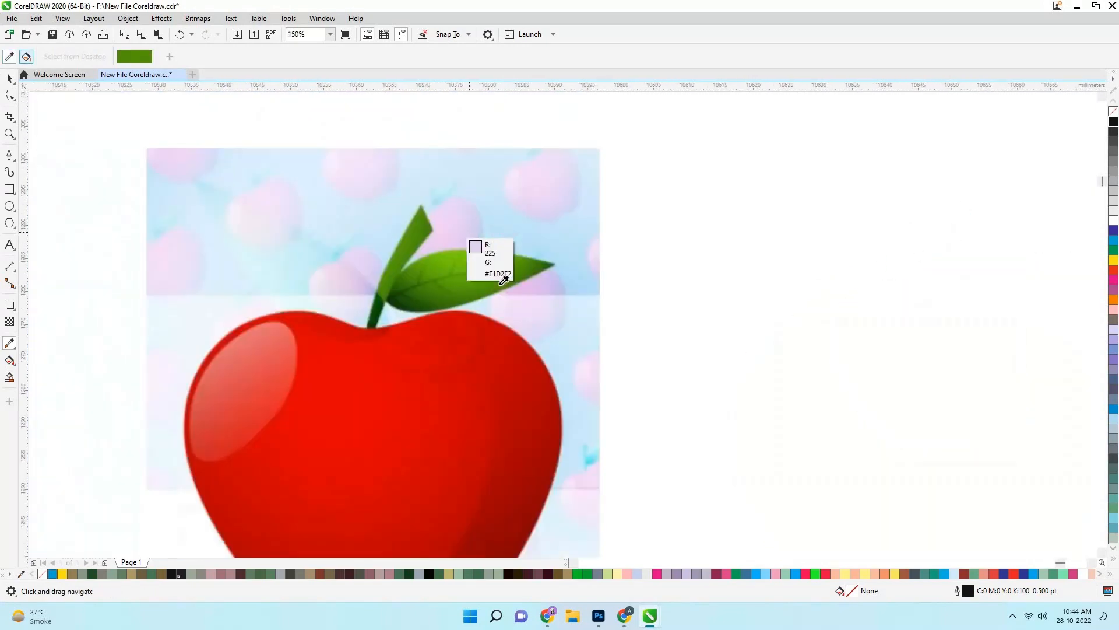
{"action": "left_click", "coordinate": [496, 266]}
{"action": "scroll", "coordinate": [500, 270], "scroll_direction": "down", "scroll_amount": 1}
{"action": "left_click", "coordinate": [995, 270]}
{"action": "scroll", "coordinate": [961, 289], "scroll_direction": "up", "scroll_amount": 1}
{"action": "scroll", "coordinate": [874, 297], "scroll_direction": "down", "scroll_amount": 1}
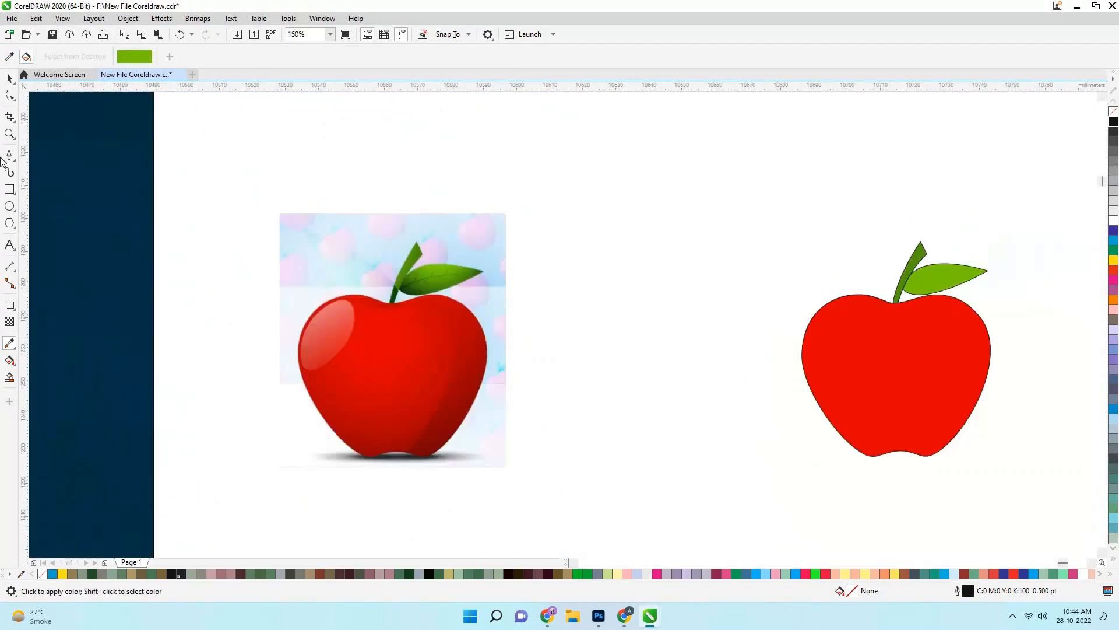
Select the traced stem, leaf and body together and remove their outlines
{"action": "key", "text": "space"}
{"action": "left_click_drag", "start_coordinate": [774, 238], "coordinate": [997, 472]}
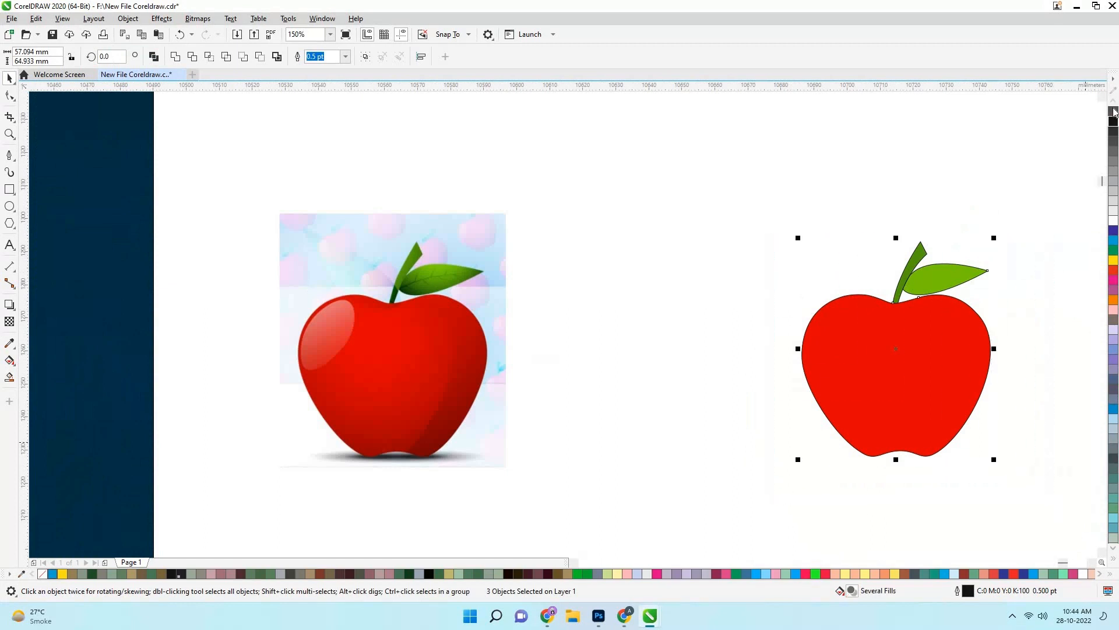
{"action": "scroll", "coordinate": [958, 271], "scroll_direction": "up", "scroll_amount": 1}
{"action": "right_click", "coordinate": [1113, 114]}
{"action": "left_click_drag", "start_coordinate": [986, 226], "coordinate": [892, 195]}
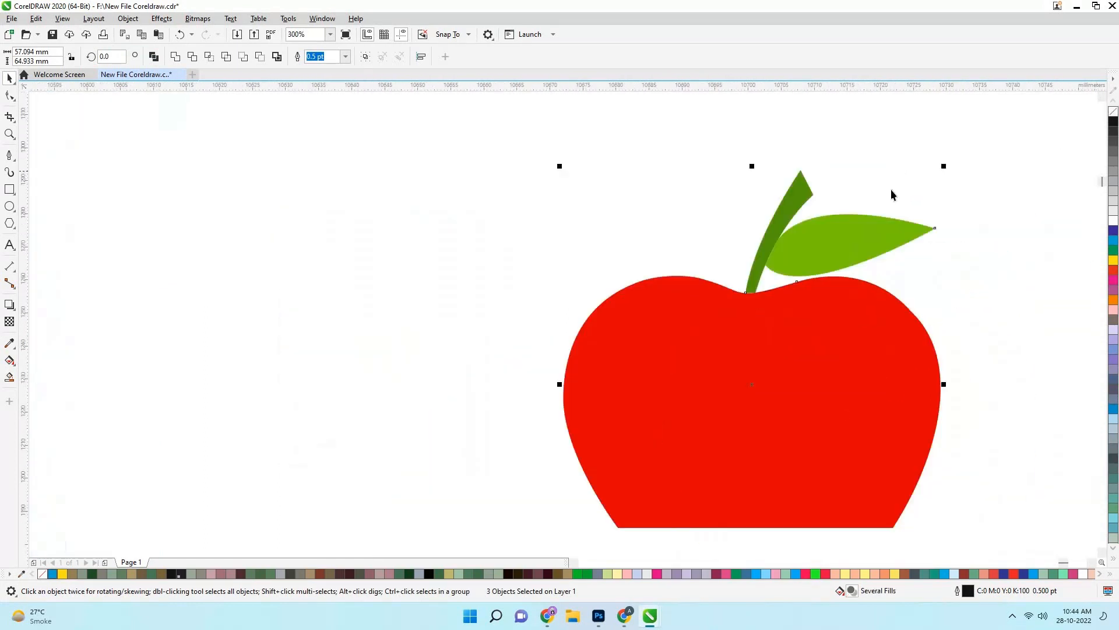
{"action": "scroll", "coordinate": [892, 195], "scroll_direction": "down", "scroll_amount": 1}
{"action": "scroll", "coordinate": [839, 204], "scroll_direction": "up", "scroll_amount": 2}
{"action": "scroll", "coordinate": [799, 210], "scroll_direction": "down", "scroll_amount": 2}
{"action": "scroll", "coordinate": [746, 216], "scroll_direction": "down", "scroll_amount": 1}
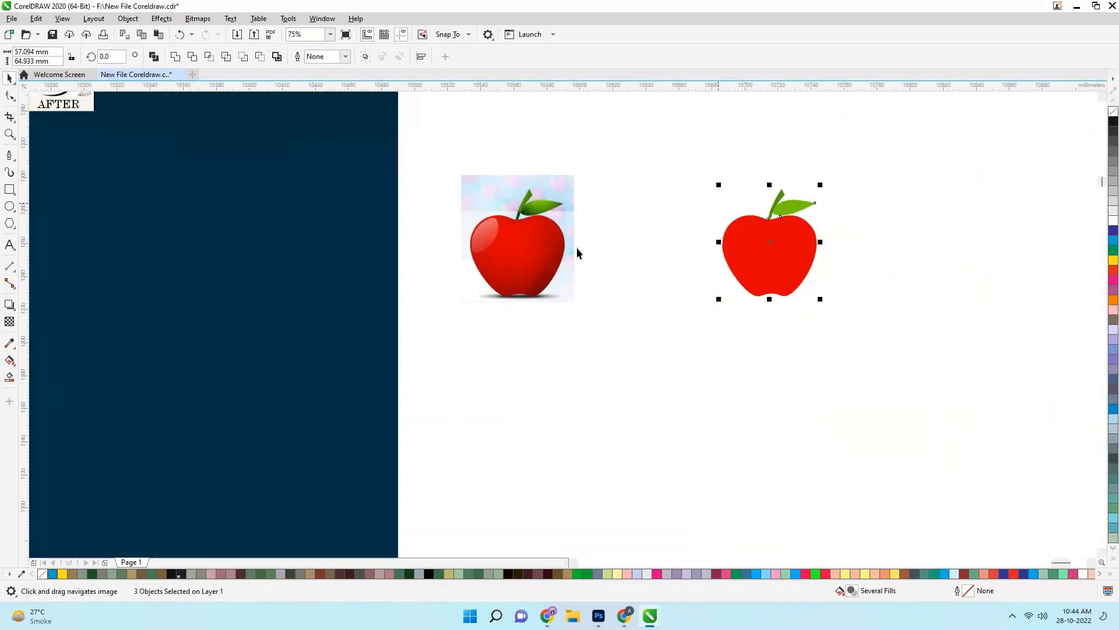
{"action": "scroll", "coordinate": [577, 252], "scroll_direction": "up", "scroll_amount": 1}
{"action": "mouse_move", "coordinate": [867, 300]}
{"action": "left_mouse_down"}
{"action": "mouse_move", "coordinate": [824, 282]}
{"action": "mouse_move", "coordinate": [734, 285]}
{"action": "left_mouse_up"}
{"action": "key", "text": "ctrl+z"}
{"action": "key", "text": "ctrl+z"}
{"action": "scroll", "coordinate": [728, 281], "scroll_direction": "down", "scroll_amount": 1}
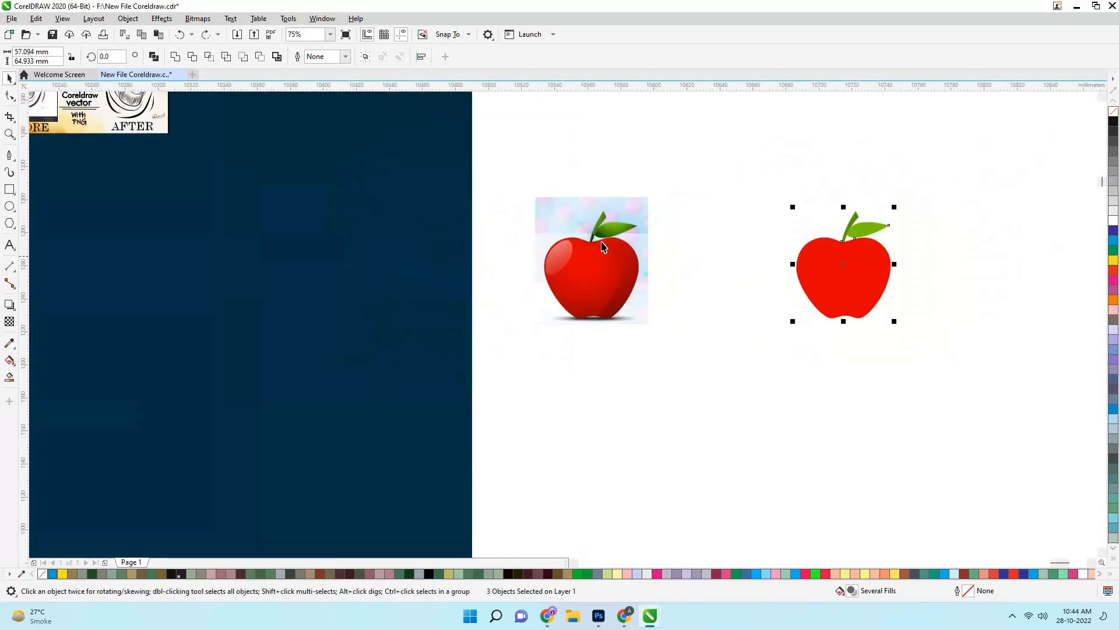
Draw a closed curve with the Pen tool, about 13 by 5 mm, around the shaded dip under the reference apple's stem
{"action": "scroll", "coordinate": [603, 246], "scroll_direction": "up", "scroll_amount": 2}
{"action": "scroll", "coordinate": [363, 200], "scroll_direction": "down", "scroll_amount": 1}
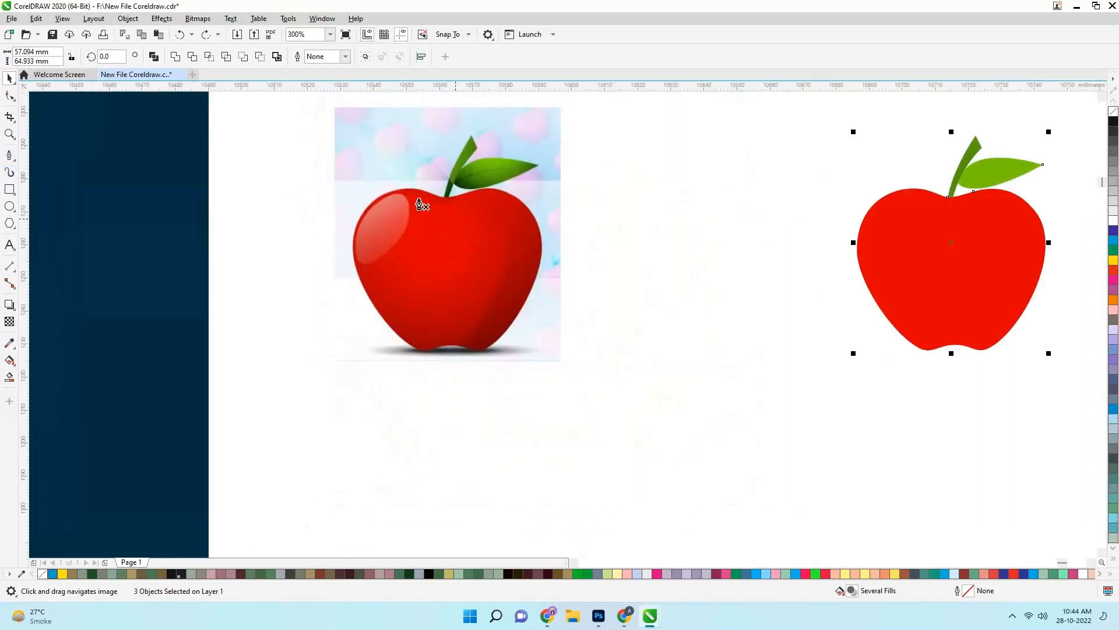
{"action": "scroll", "coordinate": [430, 204], "scroll_direction": "up", "scroll_amount": 2}
{"action": "left_click", "coordinate": [536, 182]}
{"action": "left_click_drag", "start_coordinate": [462, 213], "coordinate": [404, 212]}
{"action": "double_click", "coordinate": [366, 184]}
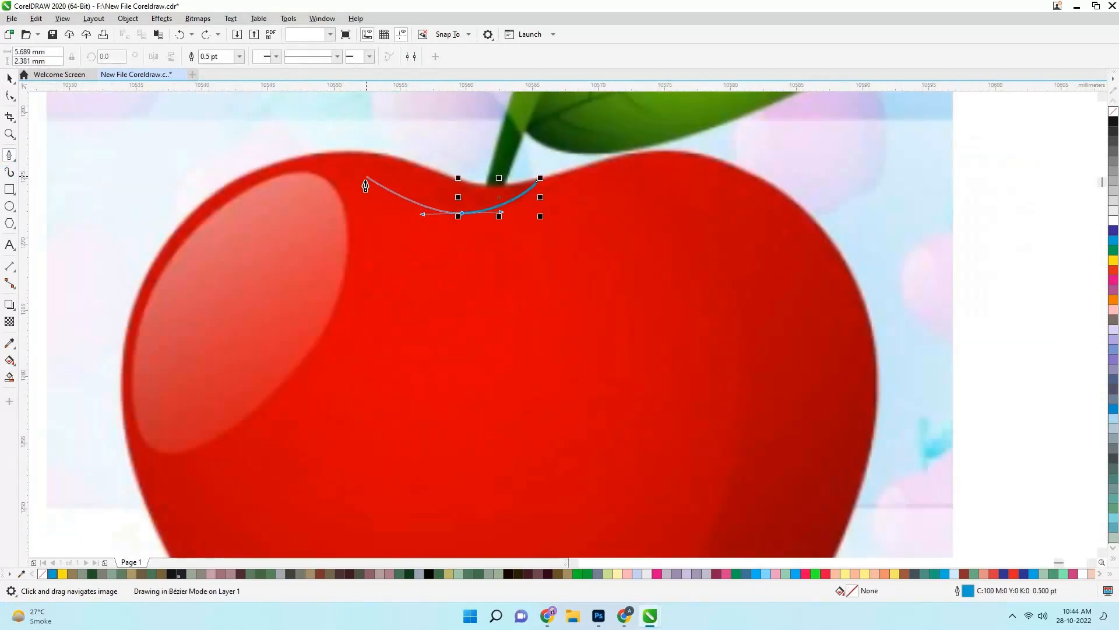
{"action": "scroll", "coordinate": [365, 186], "scroll_direction": "down", "scroll_amount": 1}
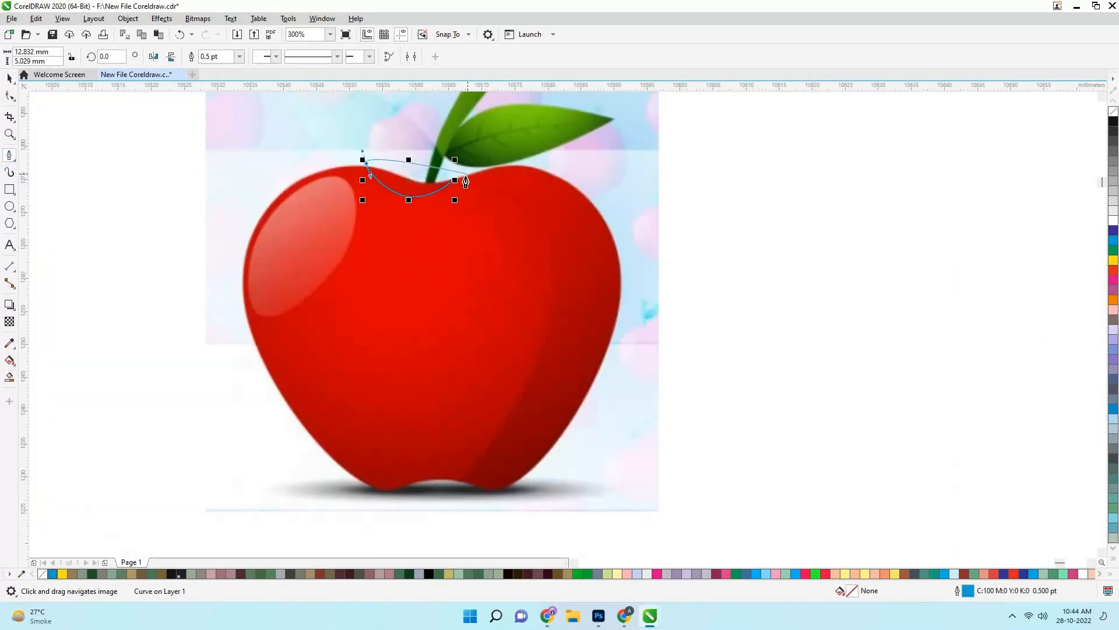
Sample the darker red (#C90008) from the reference apple and apply it to the fill and outline of the dip shadow
{"action": "scroll", "coordinate": [401, 184], "scroll_direction": "up", "scroll_amount": 1}
{"action": "key", "text": "i"}
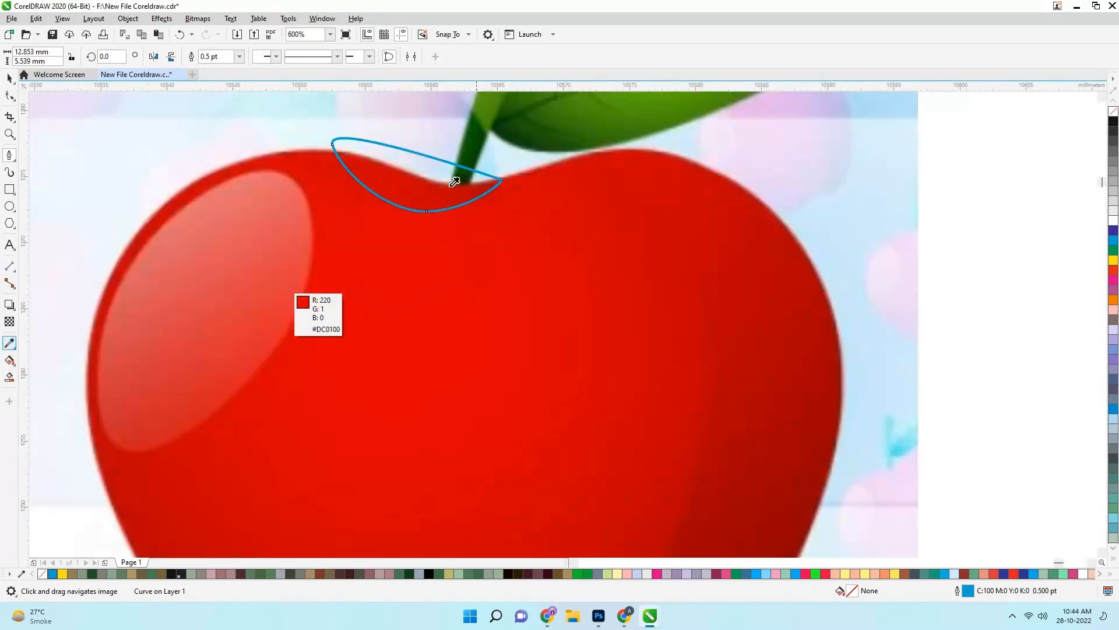
{"action": "left_click", "coordinate": [296, 302]}
{"action": "left_click", "coordinate": [420, 187]}
{"action": "left_click", "coordinate": [432, 159]}
Remove the dip shadow's outline and move the shape onto the traced apple just under its stem
{"action": "key", "text": "space"}
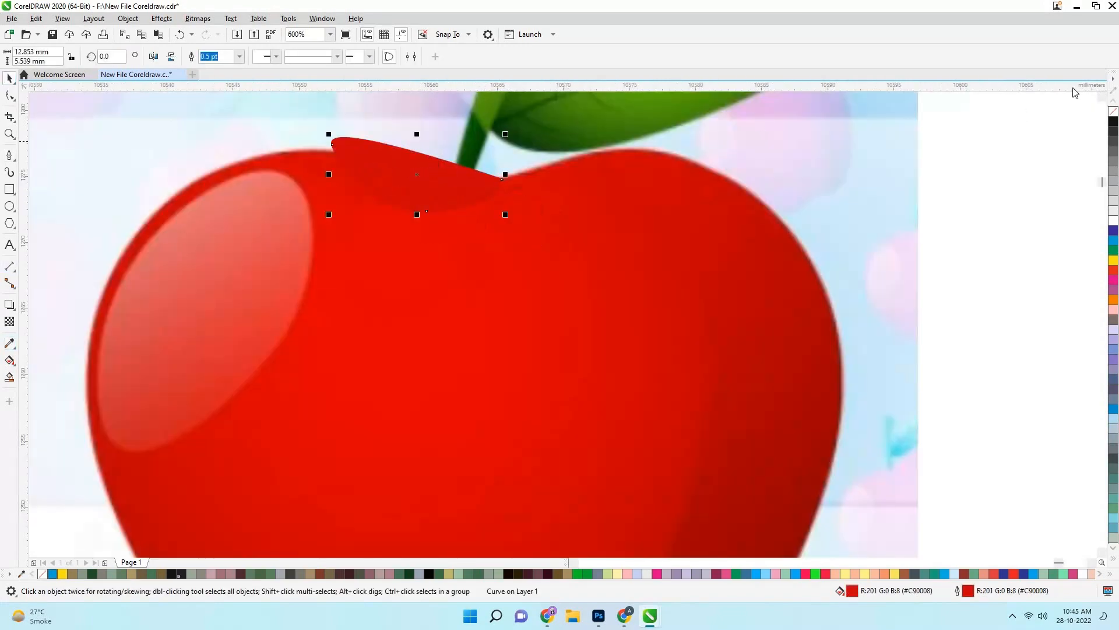
{"action": "right_click", "coordinate": [1114, 112]}
{"action": "scroll", "coordinate": [76, 185], "scroll_direction": "down", "scroll_amount": 3}
{"action": "key", "text": "Right"}
{"action": "key", "text": "Right"}
{"action": "scroll", "coordinate": [466, 183], "scroll_direction": "up", "scroll_amount": 3}
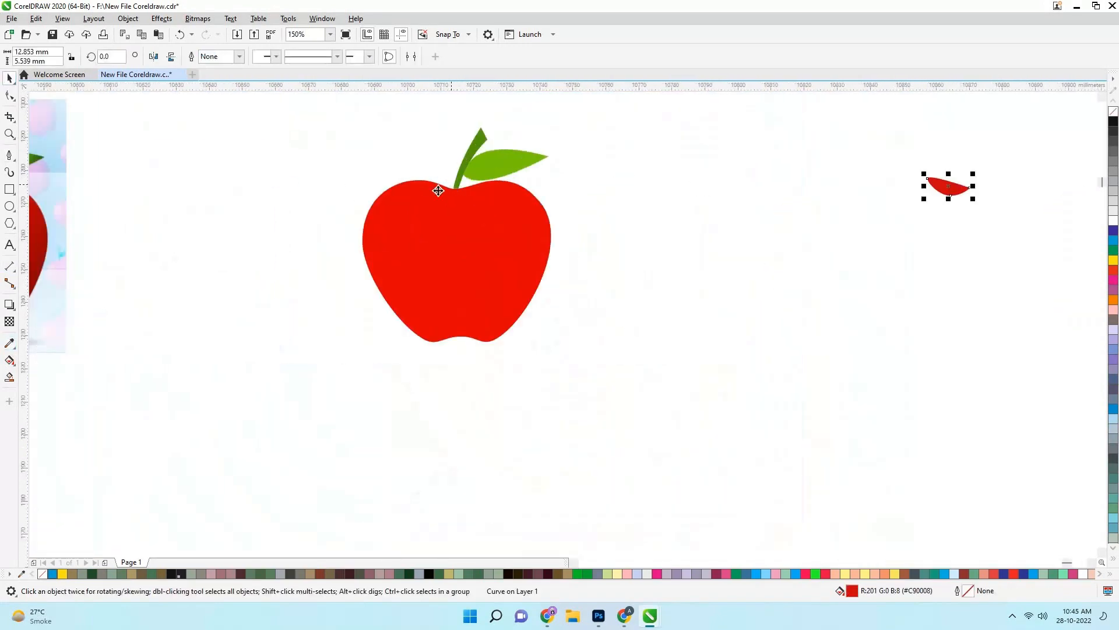
{"action": "key", "text": "Left"}
{"action": "left_click", "coordinate": [437, 177]}
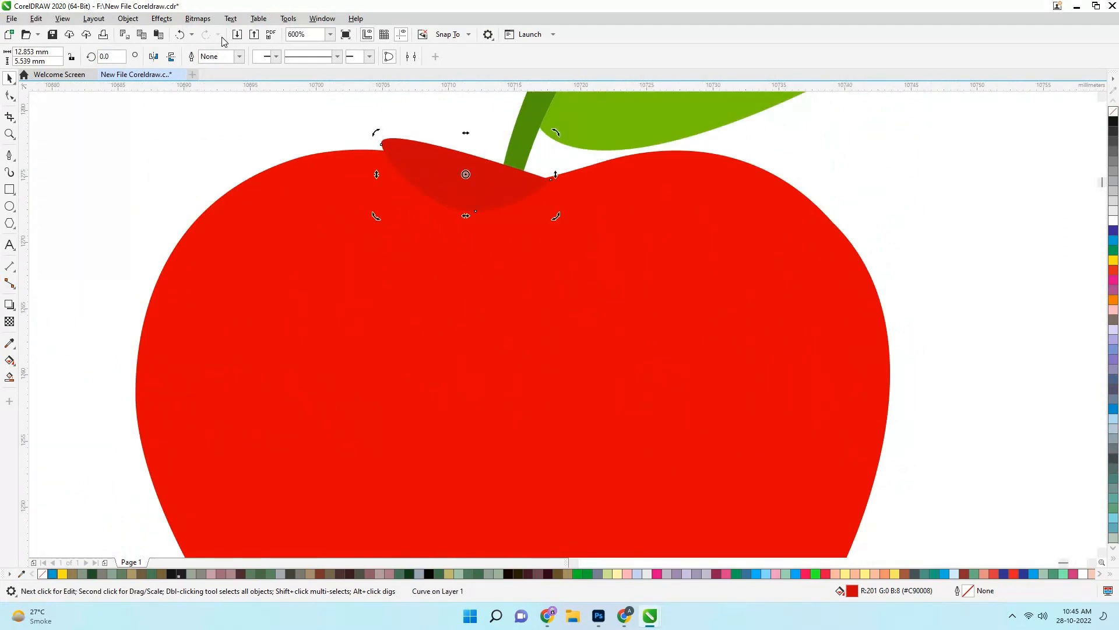
Apply a Gaussian Blur with a radius of about 3 pixels to the dip shadow
{"action": "left_click", "coordinate": [161, 19]}
{"action": "mouse_move", "coordinate": [175, 88]}
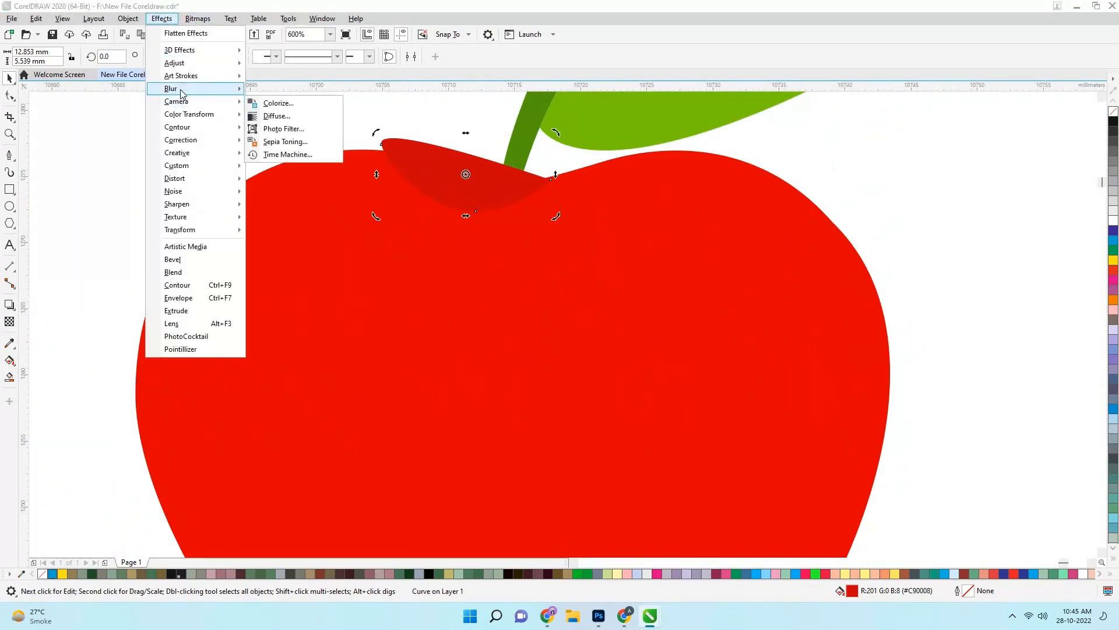
{"action": "left_click", "coordinate": [280, 103]}
{"action": "mouse_move", "coordinate": [492, 303]}
{"action": "left_mouse_down"}
{"action": "mouse_move", "coordinate": [481, 300]}
{"action": "mouse_move", "coordinate": [504, 299]}
{"action": "mouse_move", "coordinate": [489, 301]}
{"action": "left_mouse_up"}
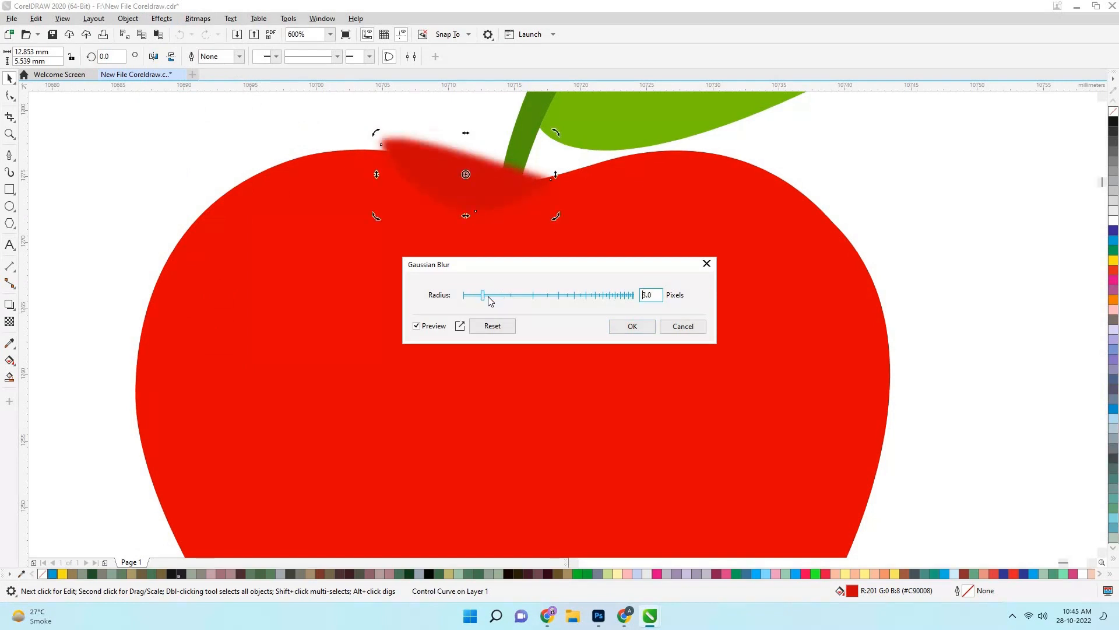
{"action": "left_click", "coordinate": [619, 324]}
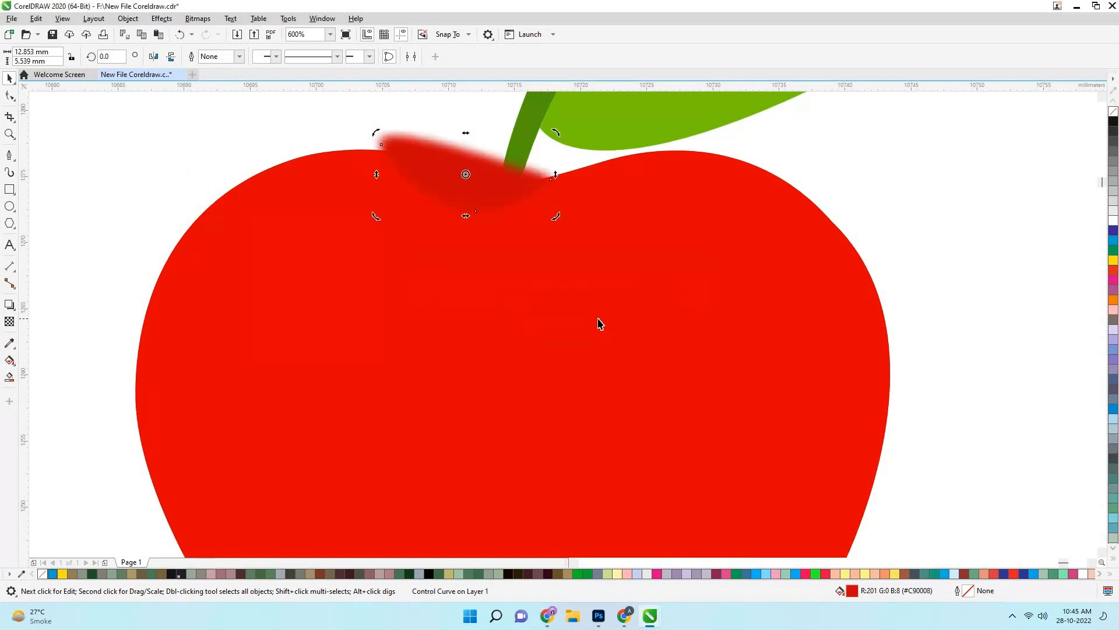
PowerClip the blurred dip shadow inside the traced apple body
{"action": "right_click", "coordinate": [486, 186]}
{"action": "left_click", "coordinate": [523, 307]}
{"action": "left_click", "coordinate": [399, 211]}
{"action": "scroll", "coordinate": [474, 244], "scroll_direction": "down", "scroll_amount": 4}
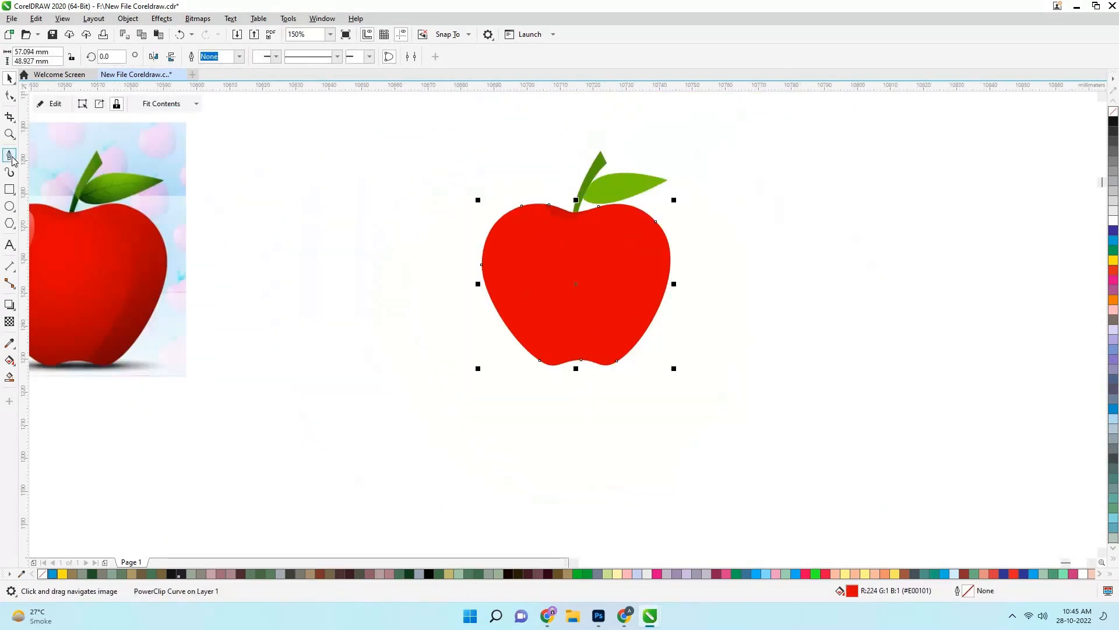
Draw a closed shadow shape about 32 by 53 mm over the reference apple's right side and fill it with the sampled dark red
{"action": "left_click_drag", "start_coordinate": [158, 240], "coordinate": [471, 225]}
{"action": "scroll", "coordinate": [457, 225], "scroll_direction": "up", "scroll_amount": 1}
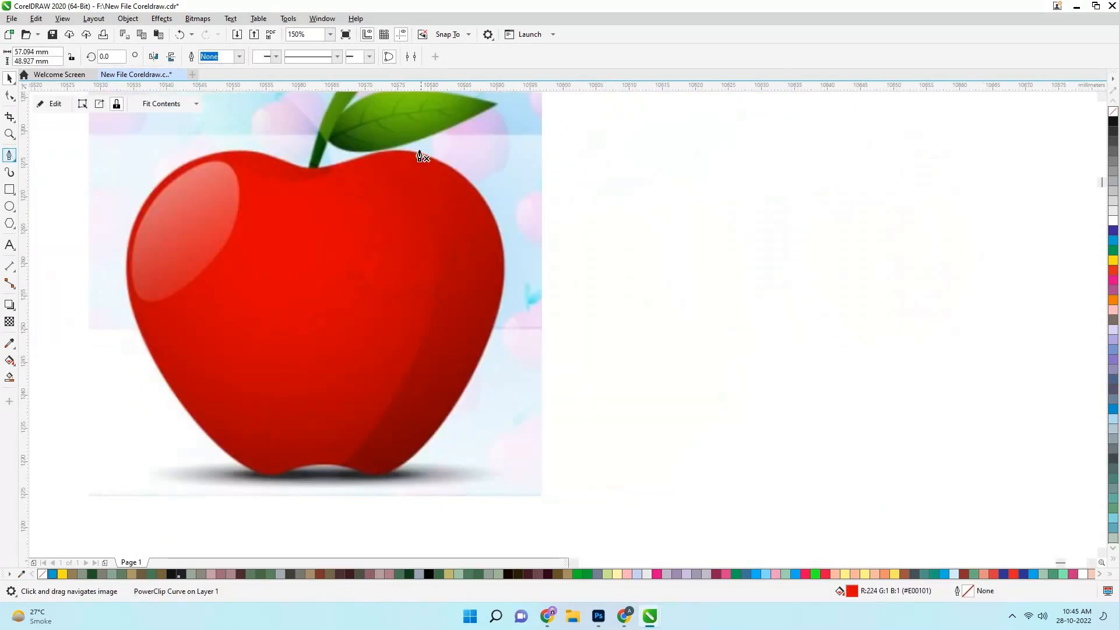
{"action": "left_click_drag", "start_coordinate": [407, 374], "coordinate": [351, 478]}
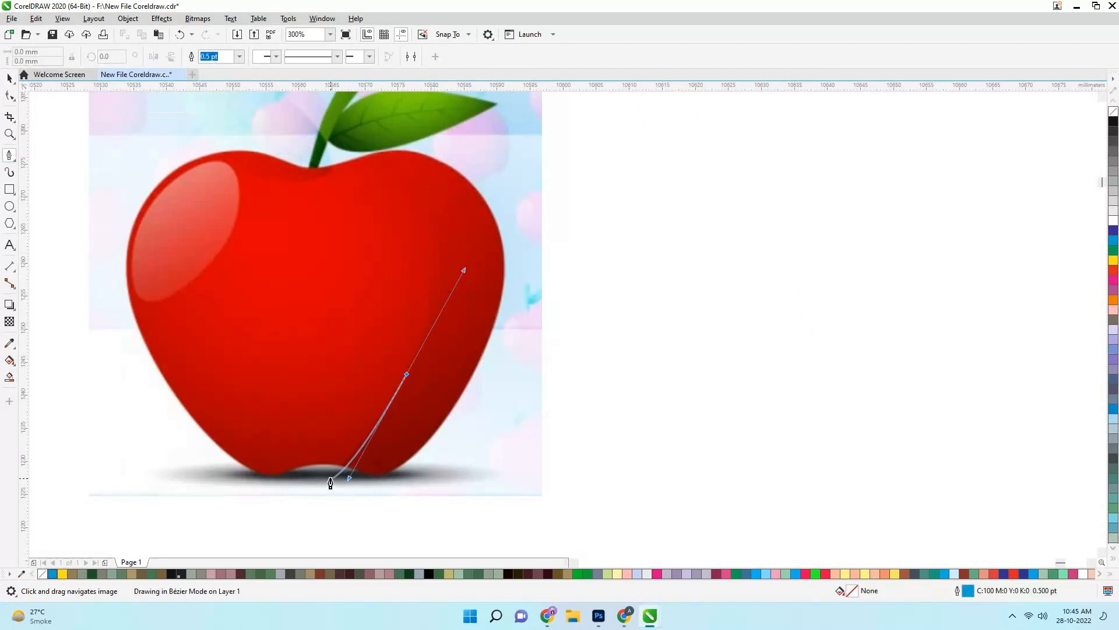
{"action": "left_click", "coordinate": [330, 477]}
{"action": "left_click", "coordinate": [543, 242]}
{"action": "left_click_drag", "start_coordinate": [420, 150], "coordinate": [452, 135]}
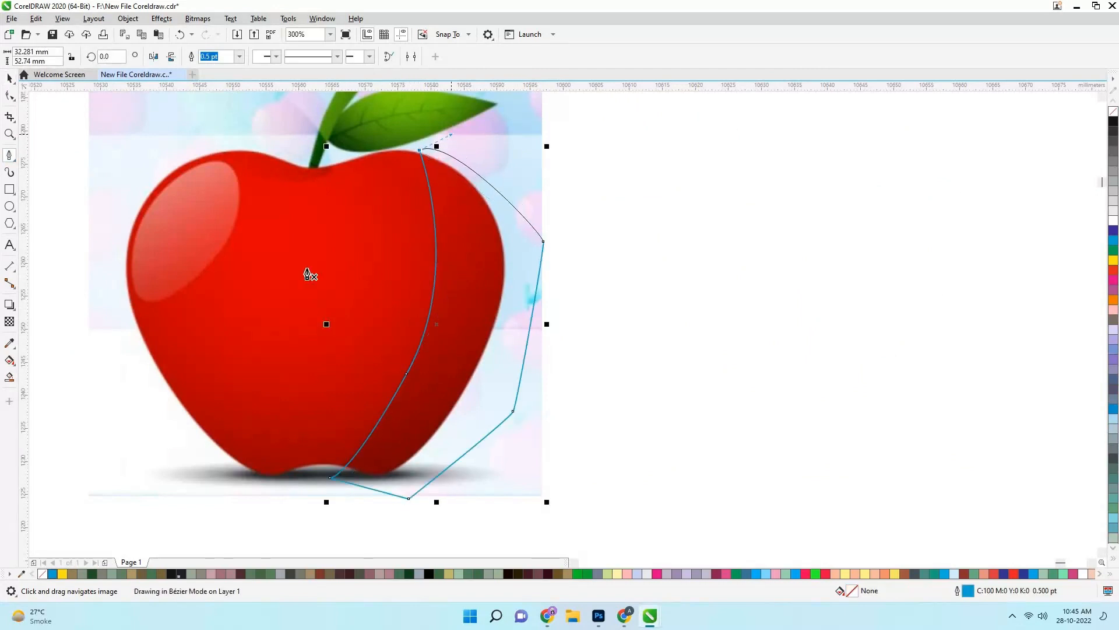
{"action": "left_click", "coordinate": [437, 428]}
{"action": "left_click", "coordinate": [460, 389]}
Move the dark red shadow shape onto the right side of the traced apple and remove its outline
{"action": "left_click_drag", "start_coordinate": [472, 388], "coordinate": [413, 367]}
{"action": "key", "text": "Right"}
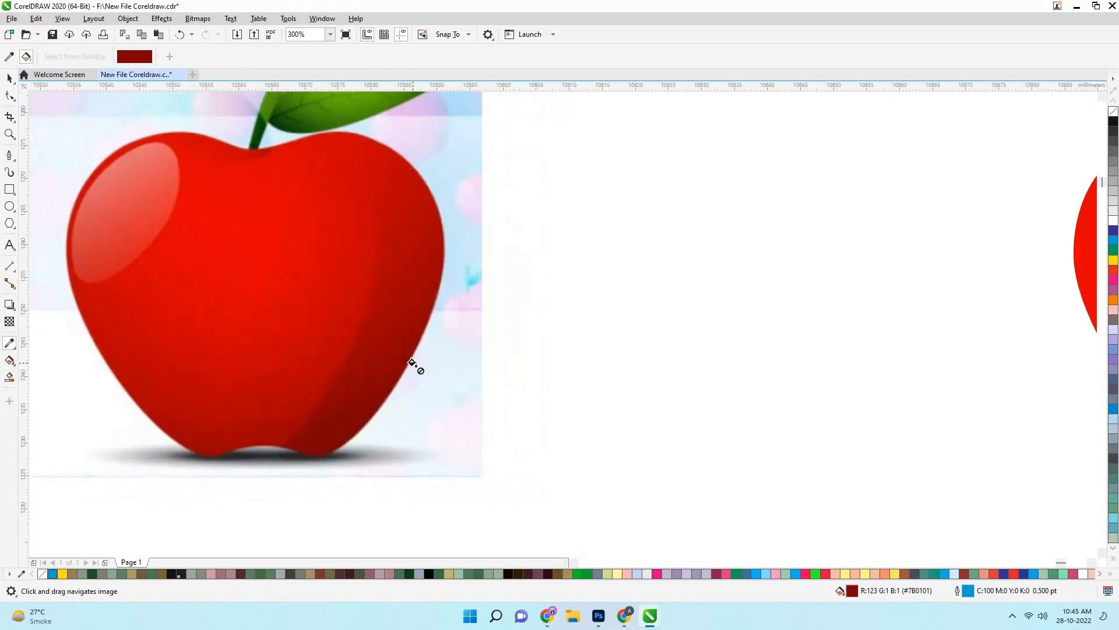
{"action": "scroll", "coordinate": [412, 366], "scroll_direction": "down", "scroll_amount": 1}
{"action": "key", "text": "Left"}
{"action": "scroll", "coordinate": [401, 338], "scroll_direction": "up", "scroll_amount": 1}
{"action": "left_click_drag", "start_coordinate": [420, 323], "coordinate": [557, 332]}
{"action": "right_click", "coordinate": [1111, 117]}
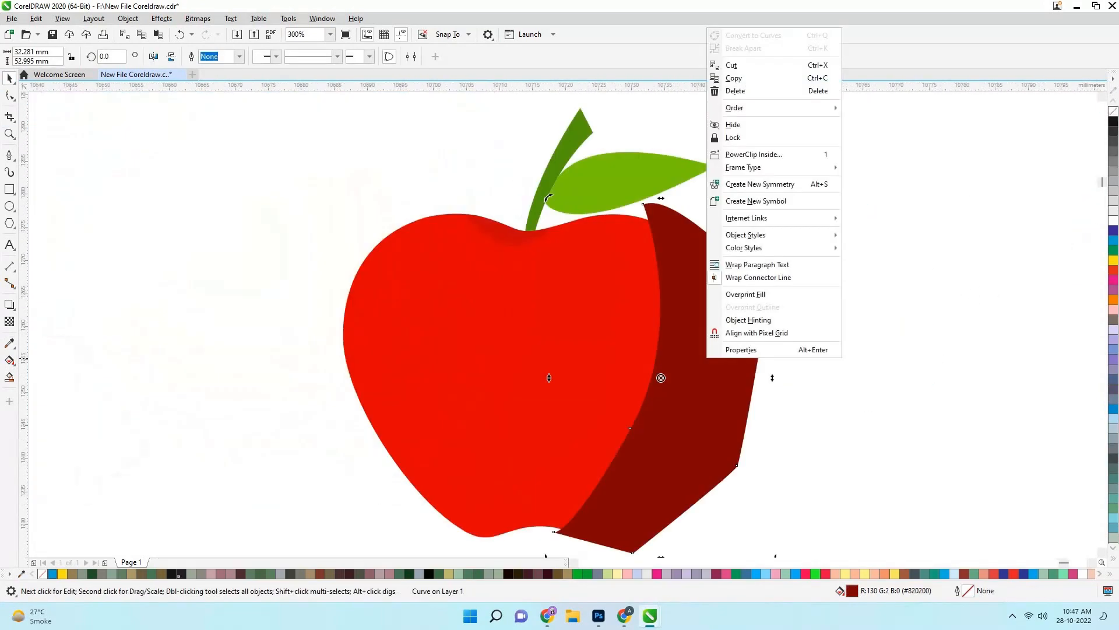
Apply a Gaussian Blur with a radius of 52.2 pixels to the dark red side shadow
{"action": "left_click", "coordinate": [172, 19]}
{"action": "mouse_move", "coordinate": [182, 68]}
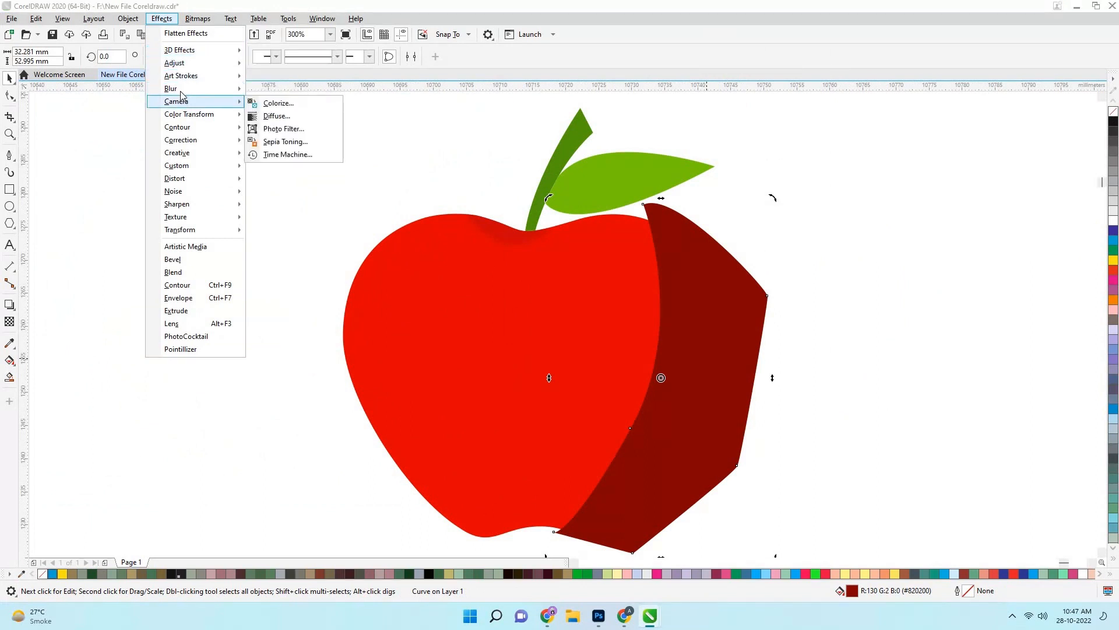
{"action": "mouse_move", "coordinate": [182, 91]}
{"action": "left_click", "coordinate": [286, 104]}
{"action": "left_click_drag", "start_coordinate": [489, 294], "coordinate": [587, 298]}
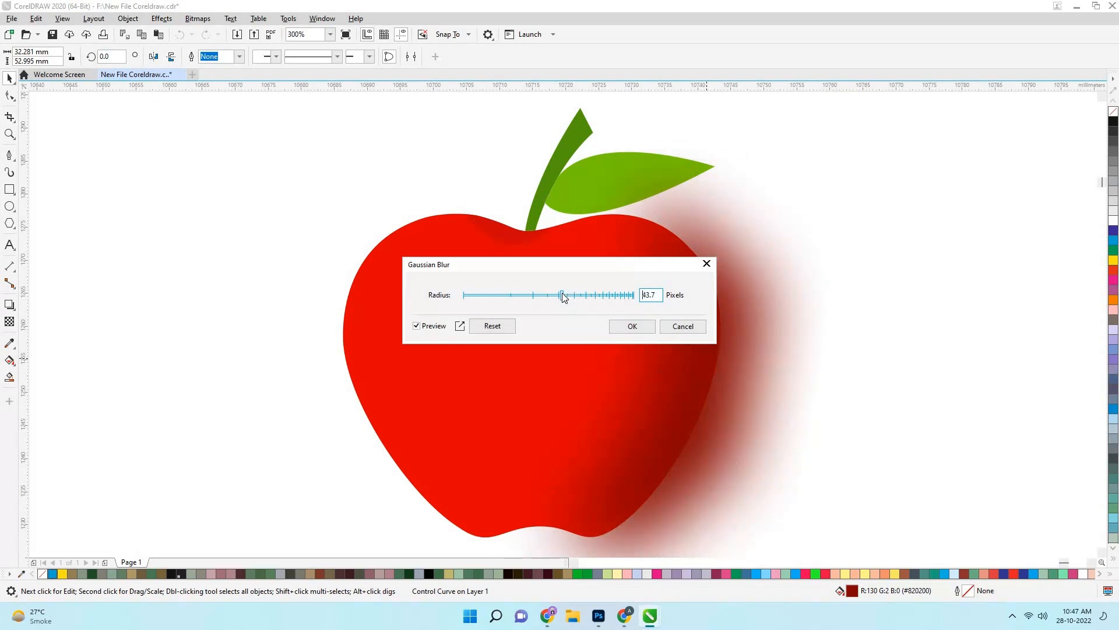
{"action": "left_click", "coordinate": [632, 325]}
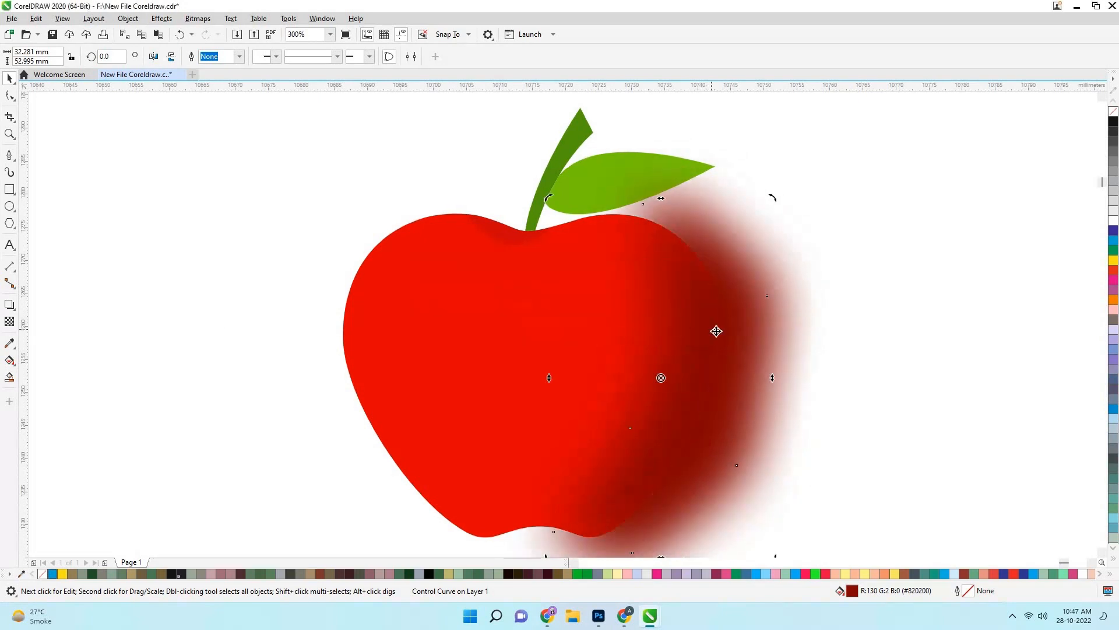
Apply Gaussian Blur to the side shadow again with a larger radius to soften it further
{"action": "left_click", "coordinate": [162, 19]}
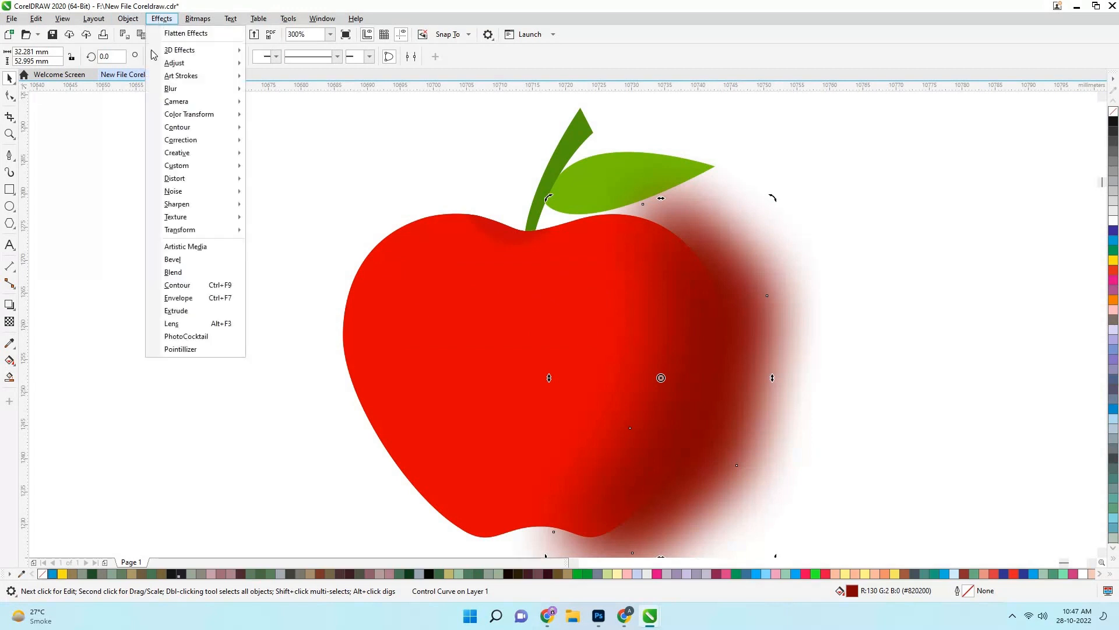
{"action": "mouse_move", "coordinate": [186, 89]}
{"action": "left_click", "coordinate": [285, 103]}
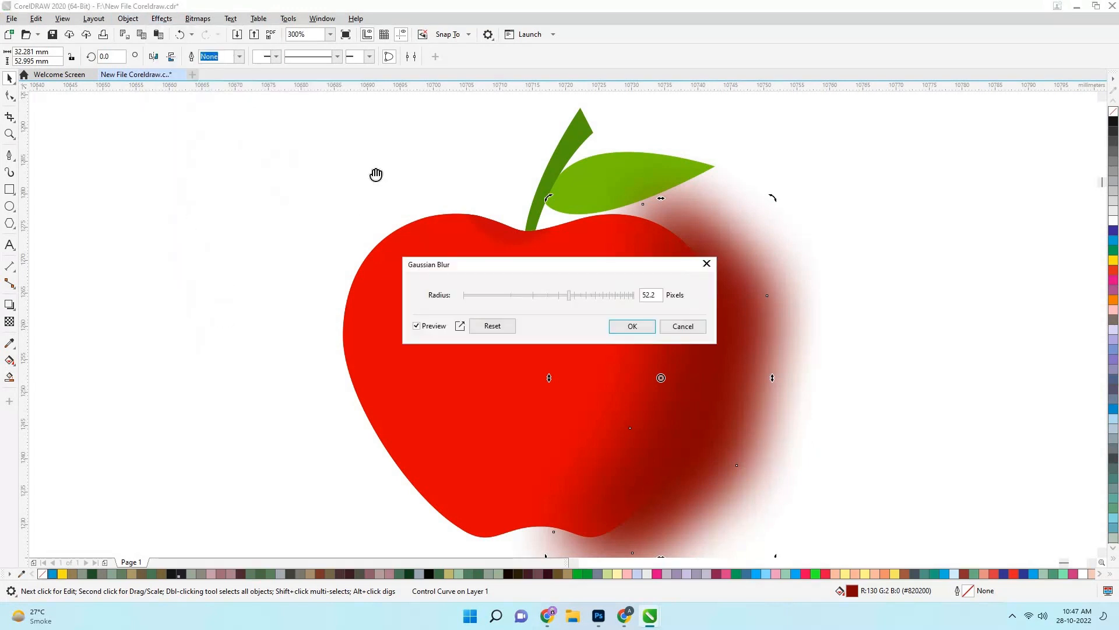
{"action": "left_click_drag", "start_coordinate": [587, 297], "coordinate": [635, 297]}
{"action": "left_click", "coordinate": [641, 324]}
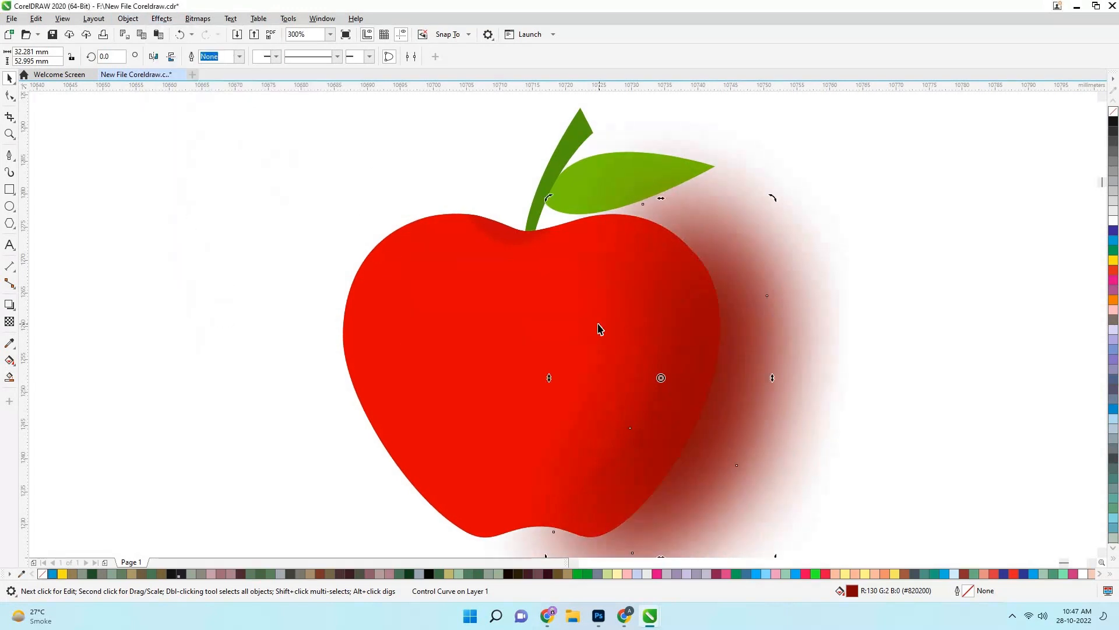
PowerClip the blurred side shadow inside the traced apple body
{"action": "right_click", "coordinate": [691, 337]}
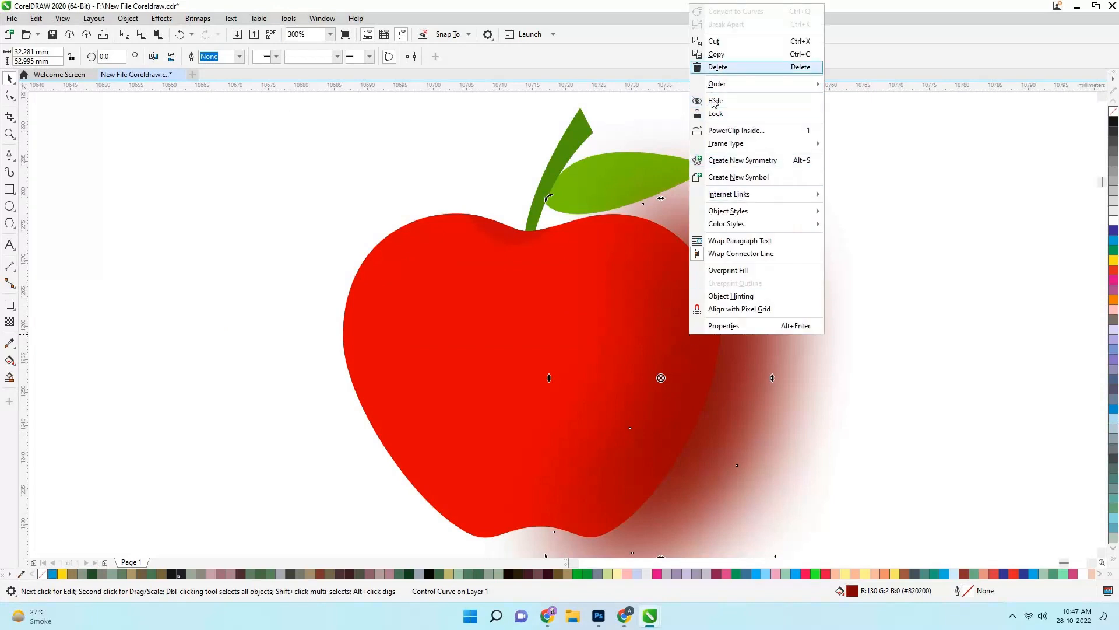
{"action": "left_click", "coordinate": [722, 130]}
{"action": "left_click", "coordinate": [506, 285]}
{"action": "scroll", "coordinate": [507, 285], "scroll_direction": "down", "scroll_amount": 5}
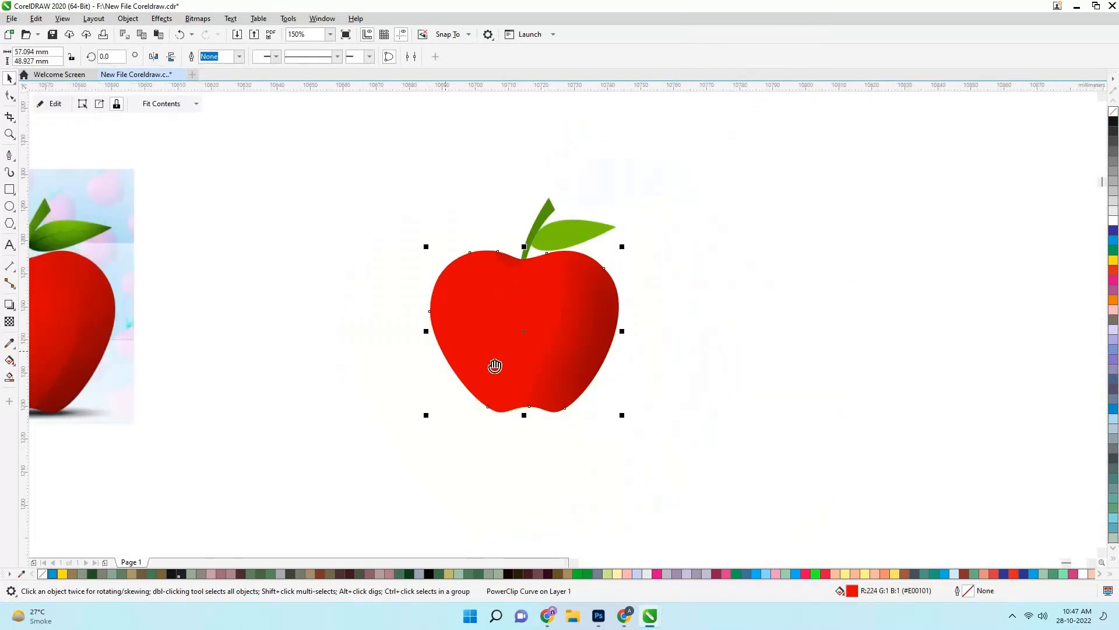
Draw a second closed shadow shape with the Pen tool over the upper right side of the reference apple
{"action": "scroll", "coordinate": [624, 340], "scroll_direction": "up", "scroll_amount": 1}
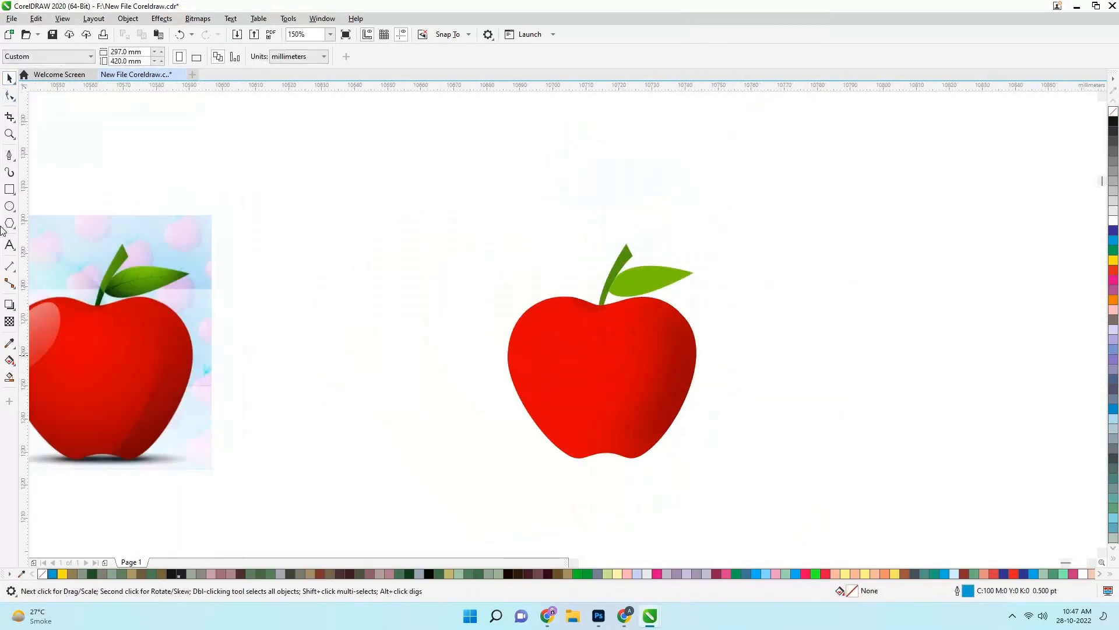
{"action": "scroll", "coordinate": [176, 316], "scroll_direction": "up", "scroll_amount": 1}
{"action": "left_click", "coordinate": [139, 406]}
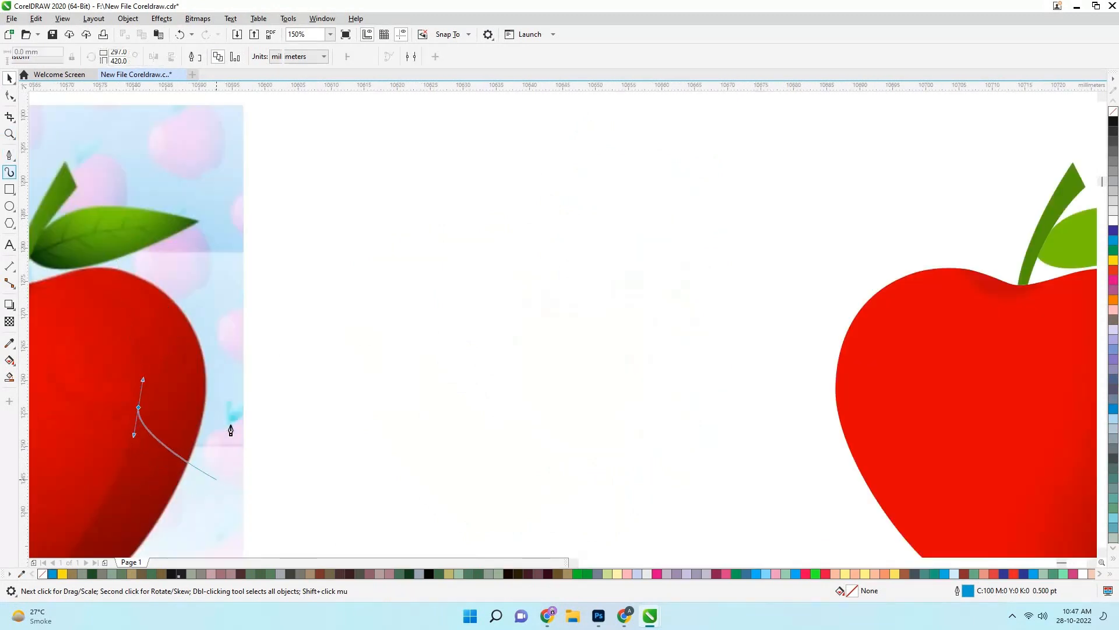
{"action": "left_click", "coordinate": [217, 479]}
{"action": "left_click", "coordinate": [202, 279]}
Sample the medium red (#B20101) from the reference apple's right side and fill the new upper shadow shape with it
{"action": "left_click", "coordinate": [9, 344]}
{"action": "left_click", "coordinate": [175, 337]}
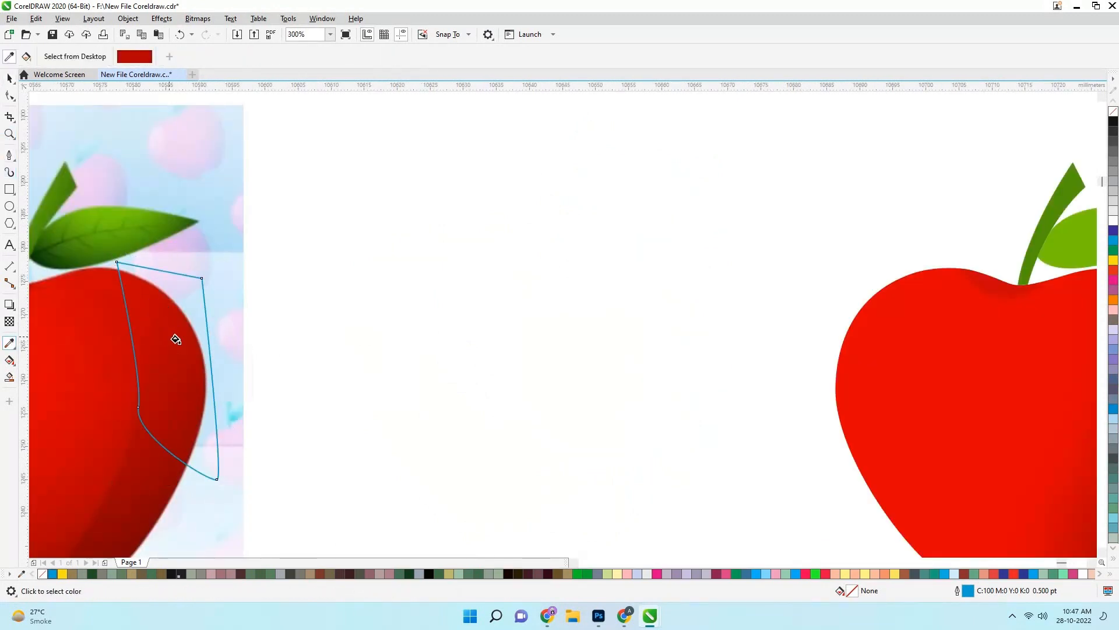
{"action": "left_click", "coordinate": [202, 319]}
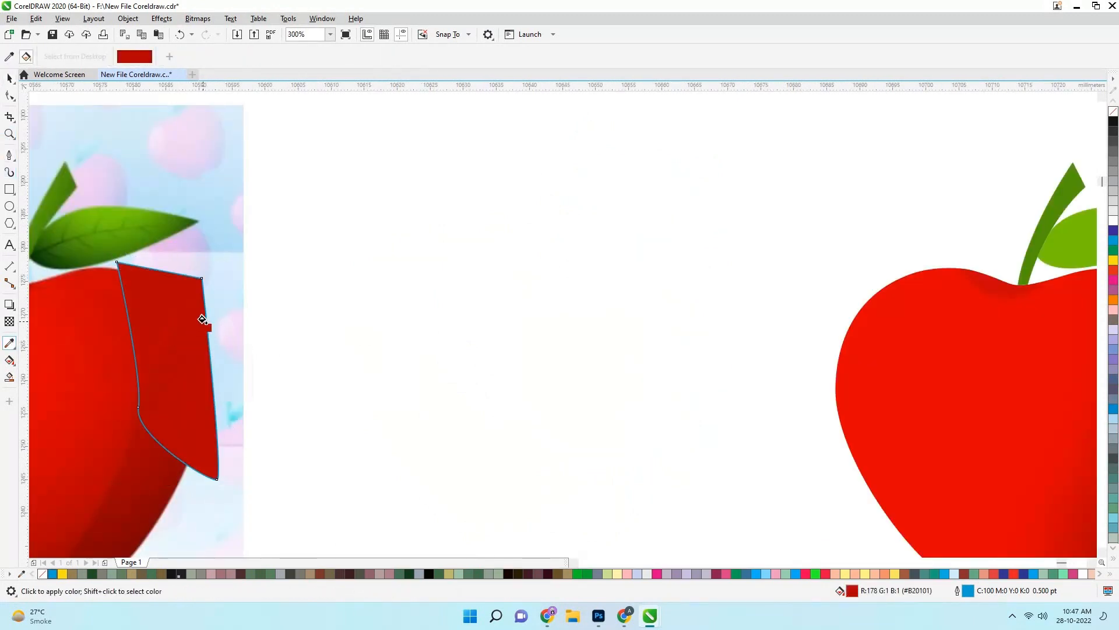
Apply the sampled red (#B20101) to the upper shadow shape's outline and move it onto the right side of the traced apple
{"action": "left_click", "coordinate": [155, 269]}
{"action": "key", "text": "space"}
{"action": "scroll", "coordinate": [219, 266], "scroll_direction": "down", "scroll_amount": 1}
{"action": "left_click_drag", "start_coordinate": [309, 286], "coordinate": [128, 290]}
{"action": "key", "text": "shift+Right"}
{"action": "scroll", "coordinate": [461, 334], "scroll_direction": "up", "scroll_amount": 1}
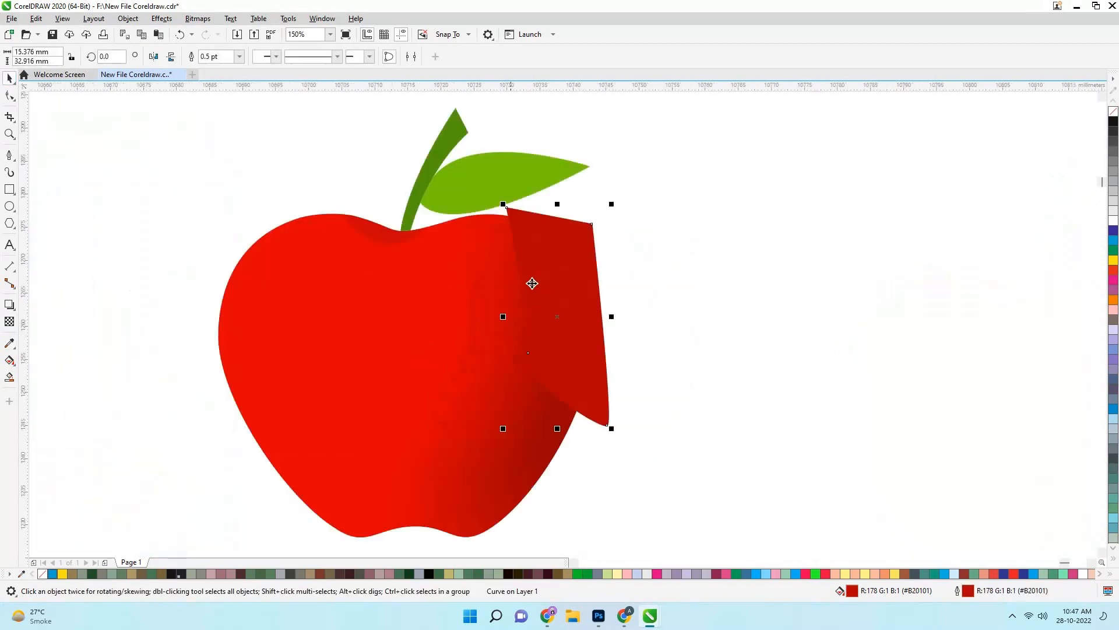
Apply a Gaussian Blur with a radius of 20.7 pixels to the upper shadow shape
{"action": "left_click", "coordinate": [161, 18]}
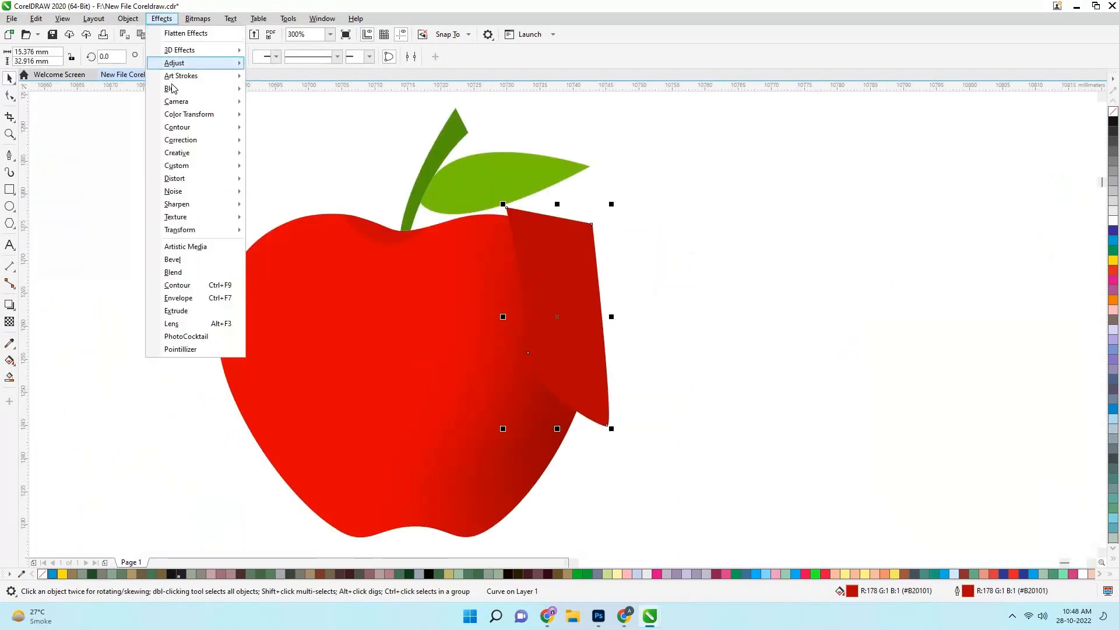
{"action": "mouse_move", "coordinate": [175, 90]}
{"action": "left_click", "coordinate": [297, 113]}
{"action": "left_click_drag", "start_coordinate": [600, 272], "coordinate": [850, 221]}
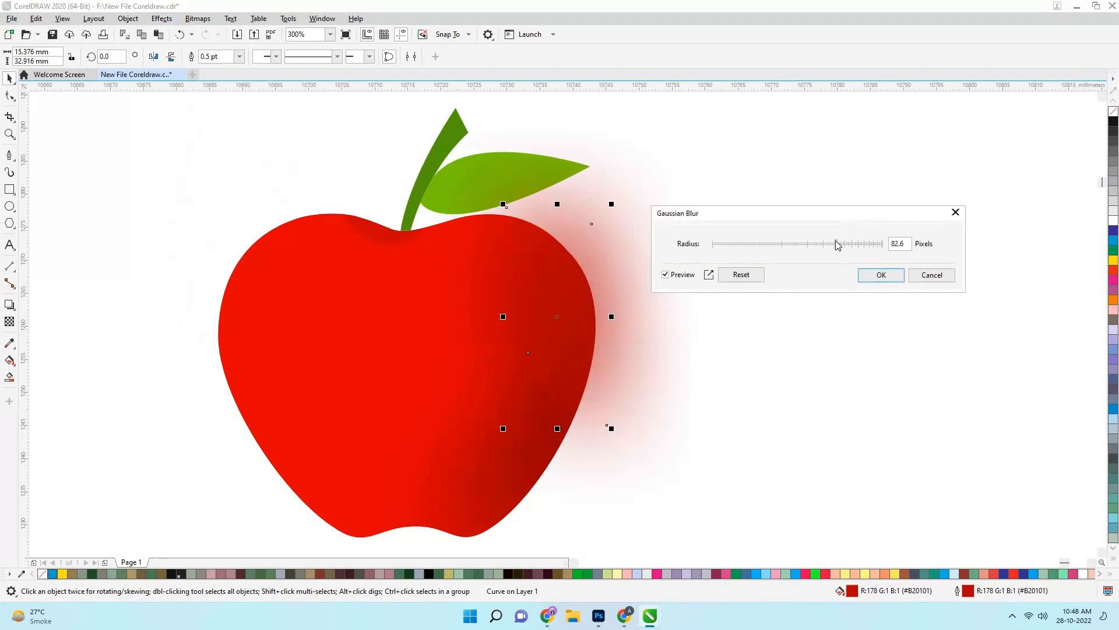
{"action": "left_click", "coordinate": [798, 251]}
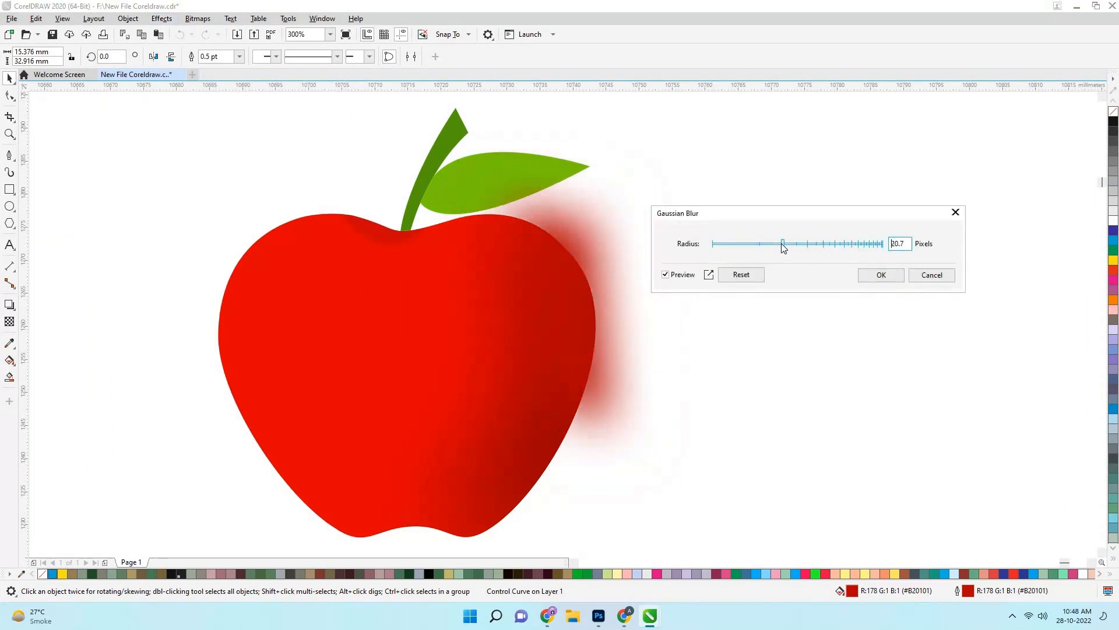
{"action": "left_click", "coordinate": [881, 275]}
PowerClip the blurred upper shadow inside the traced apple body
{"action": "right_click", "coordinate": [561, 255]}
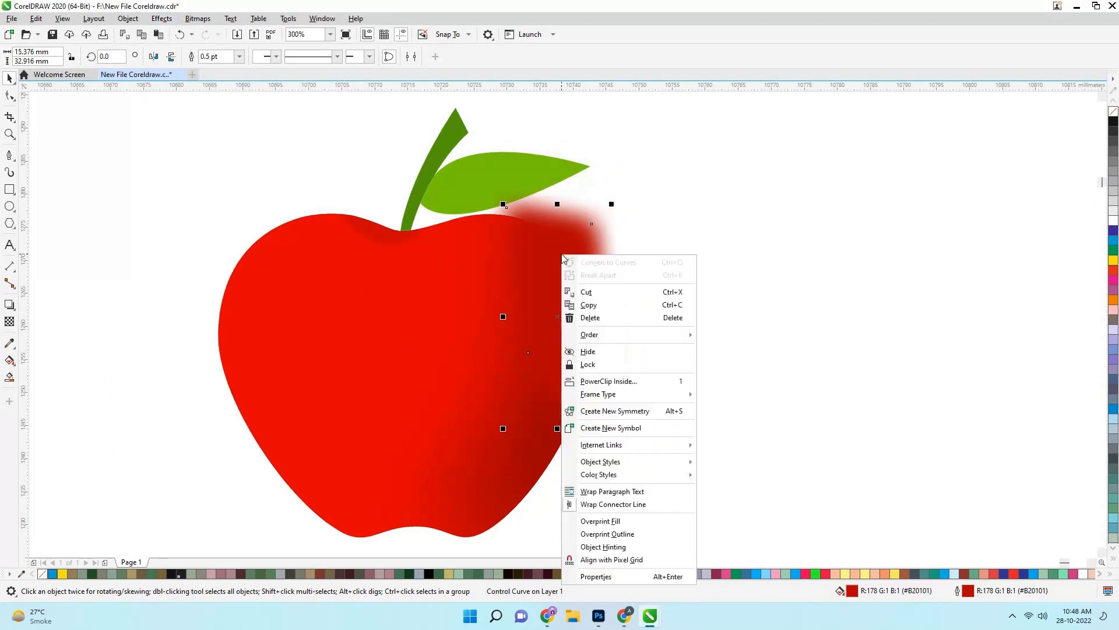
{"action": "left_click", "coordinate": [596, 381]}
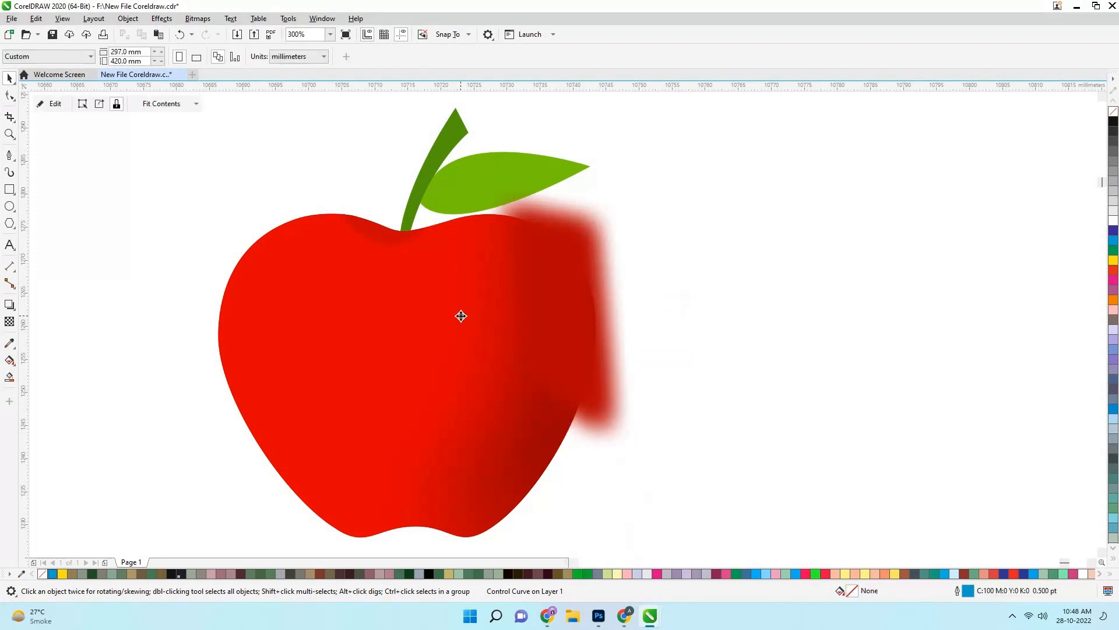
{"action": "left_click", "coordinate": [530, 315]}
Draw a closed shadow shape about 32 by 60 mm over the left side of the reference apple with the Pen tool
{"action": "left_click", "coordinate": [11, 79]}
{"action": "left_click", "coordinate": [163, 192]}
{"action": "left_click_drag", "start_coordinate": [527, 287], "coordinate": [883, 296]}
{"action": "scroll", "coordinate": [671, 292], "scroll_direction": "down", "scroll_amount": 1}
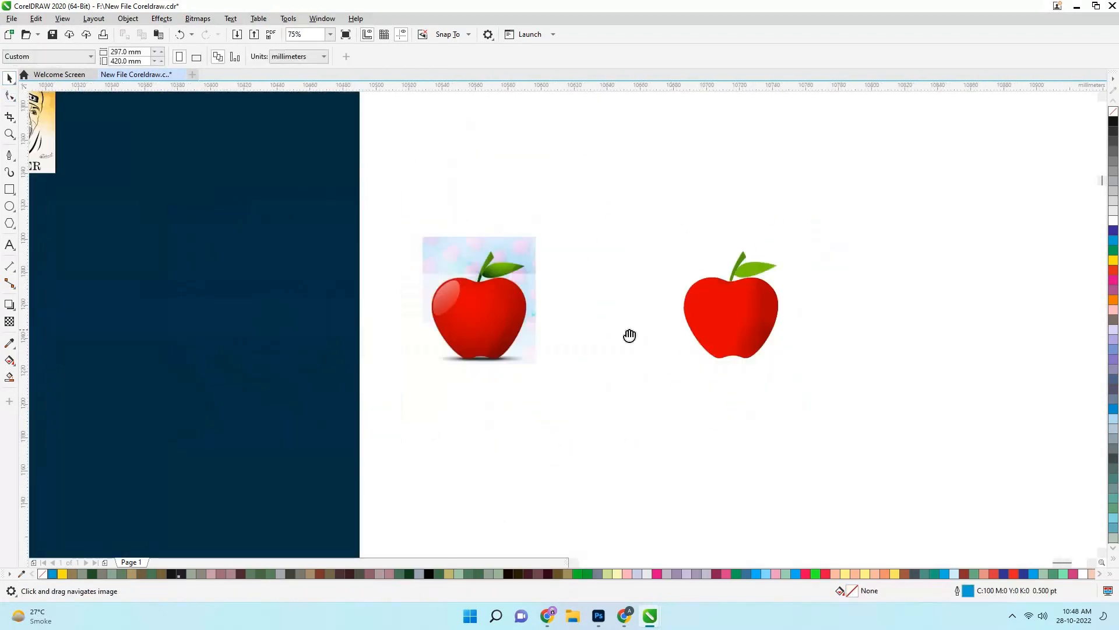
{"action": "left_click_drag", "start_coordinate": [630, 334], "coordinate": [685, 323]}
{"action": "scroll", "coordinate": [638, 330], "scroll_direction": "up", "scroll_amount": 1}
{"action": "left_click_drag", "start_coordinate": [289, 296], "coordinate": [374, 297]}
{"action": "scroll", "coordinate": [285, 289], "scroll_direction": "up", "scroll_amount": 1}
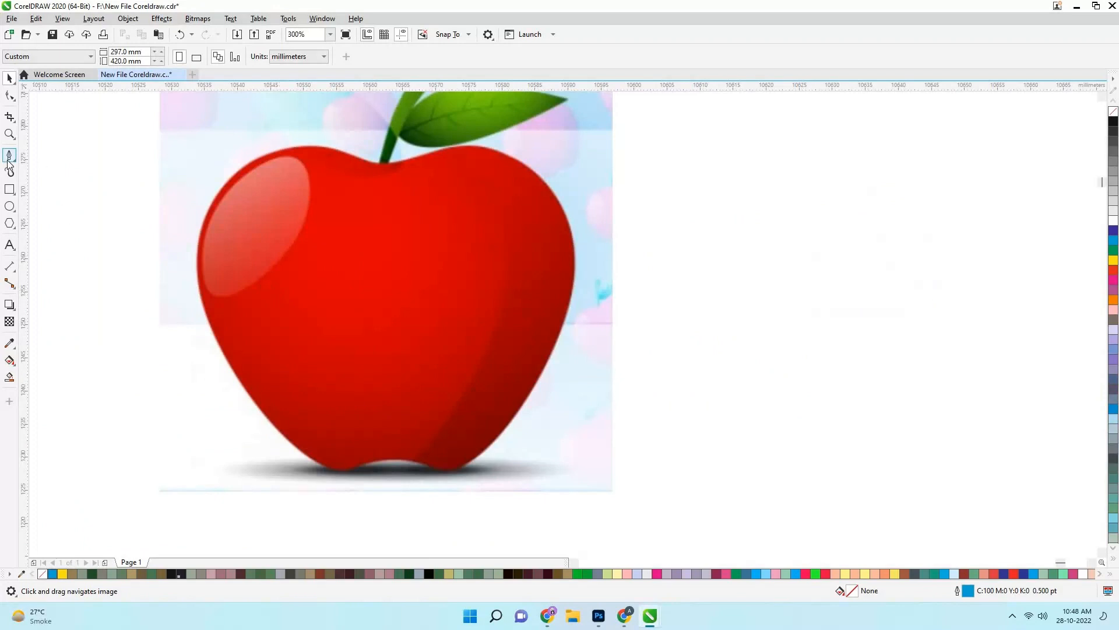
{"action": "left_click", "coordinate": [334, 140]}
{"action": "left_click_drag", "start_coordinate": [276, 332], "coordinate": [302, 408]}
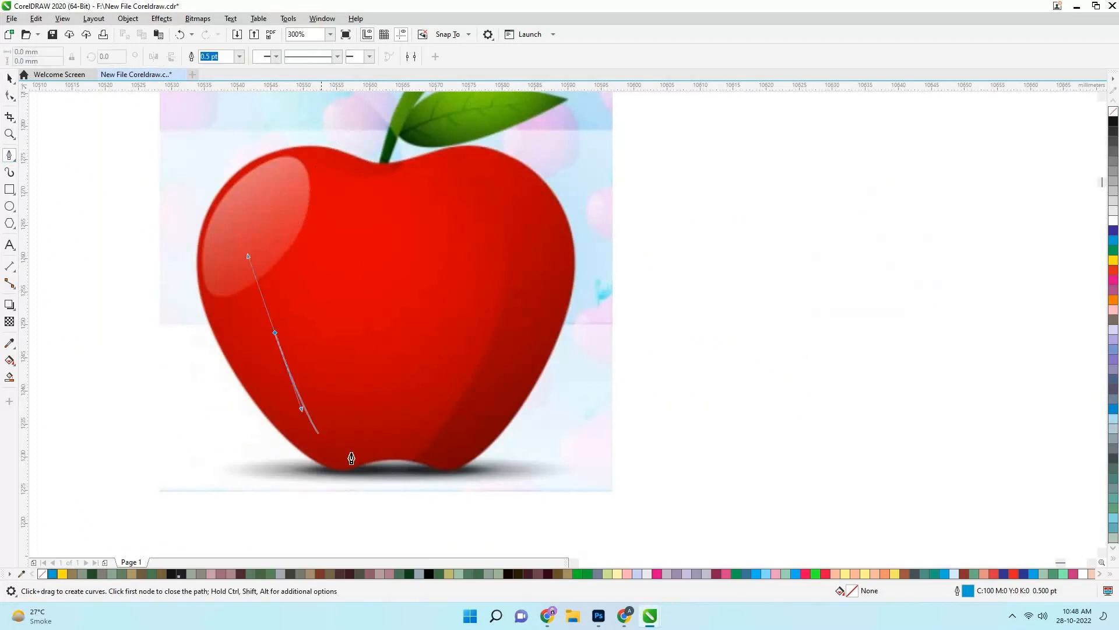
{"action": "key", "text": "Escape"}
{"action": "left_click_drag", "start_coordinate": [302, 516], "coordinate": [332, 545]}
{"action": "left_click", "coordinate": [333, 142]}
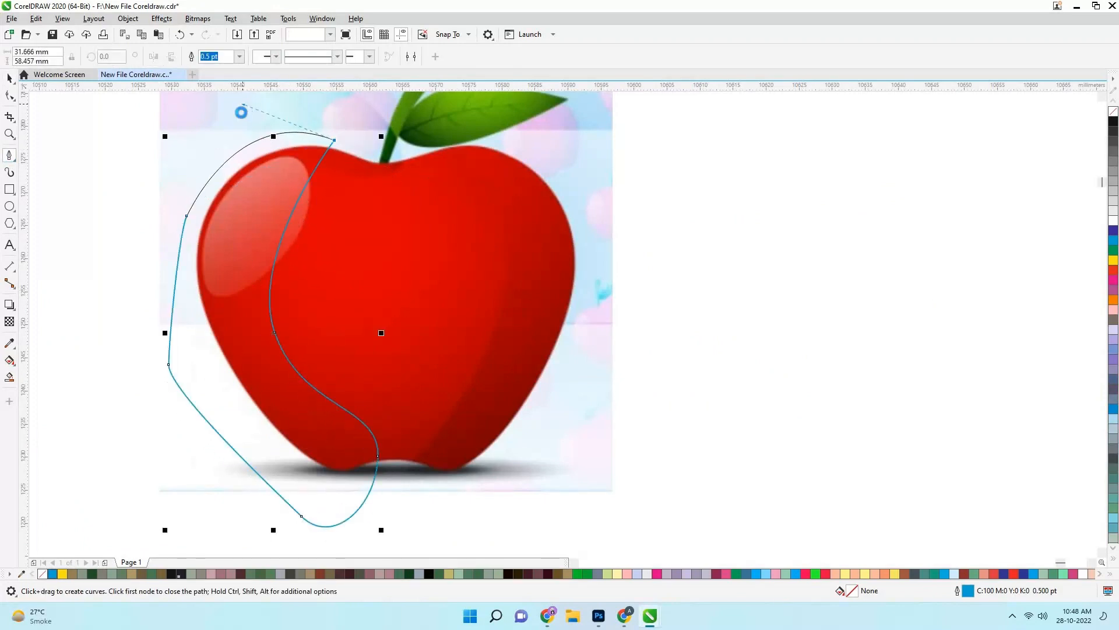
Fill and outline the left shadow shape with dark red (#950200) sampled near the reference apple's base and move it onto the traced apple
{"action": "key", "text": "i"}
{"action": "left_click", "coordinate": [337, 454]}
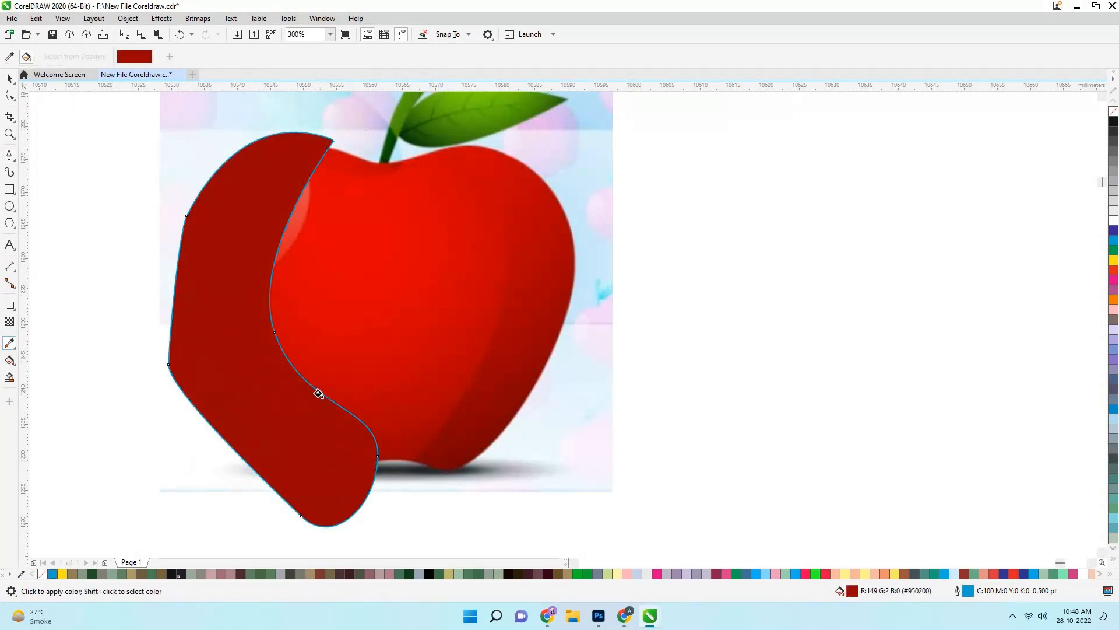
{"action": "left_click", "coordinate": [318, 386]}
{"action": "key", "text": "Right"}
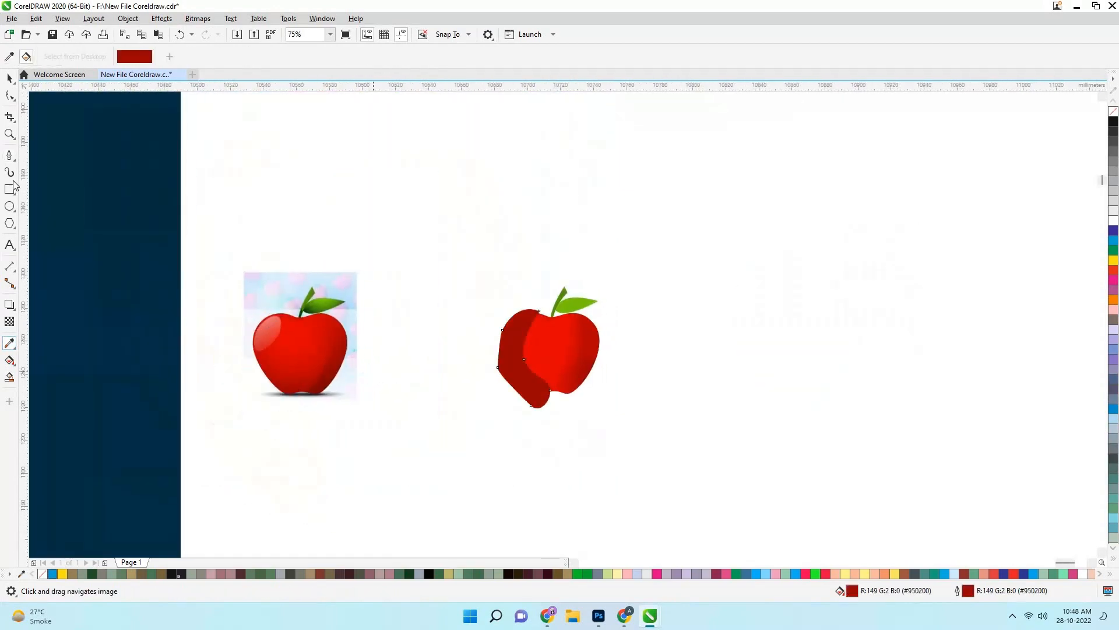
Apply a Gaussian Blur with a radius of 45 pixels to the left shadow shape
{"action": "key", "text": "space"}
{"action": "left_click", "coordinate": [161, 18]}
{"action": "mouse_move", "coordinate": [175, 88]}
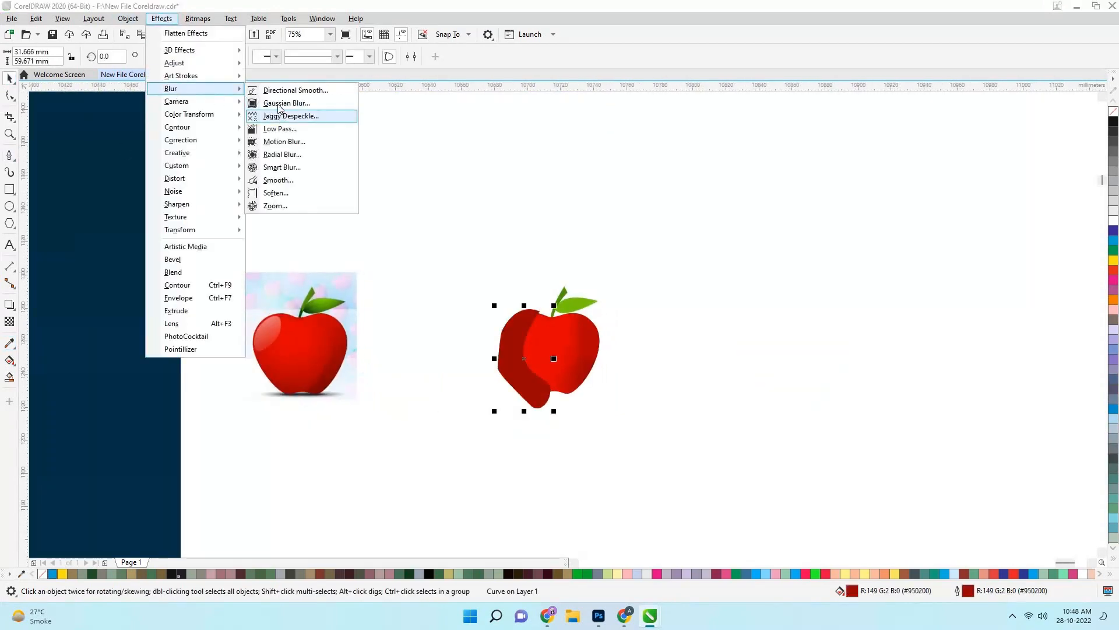
{"action": "left_click", "coordinate": [294, 113]}
{"action": "left_click_drag", "start_coordinate": [533, 295], "coordinate": [562, 295]}
{"action": "scroll", "coordinate": [566, 359], "scroll_direction": "up", "scroll_amount": 2}
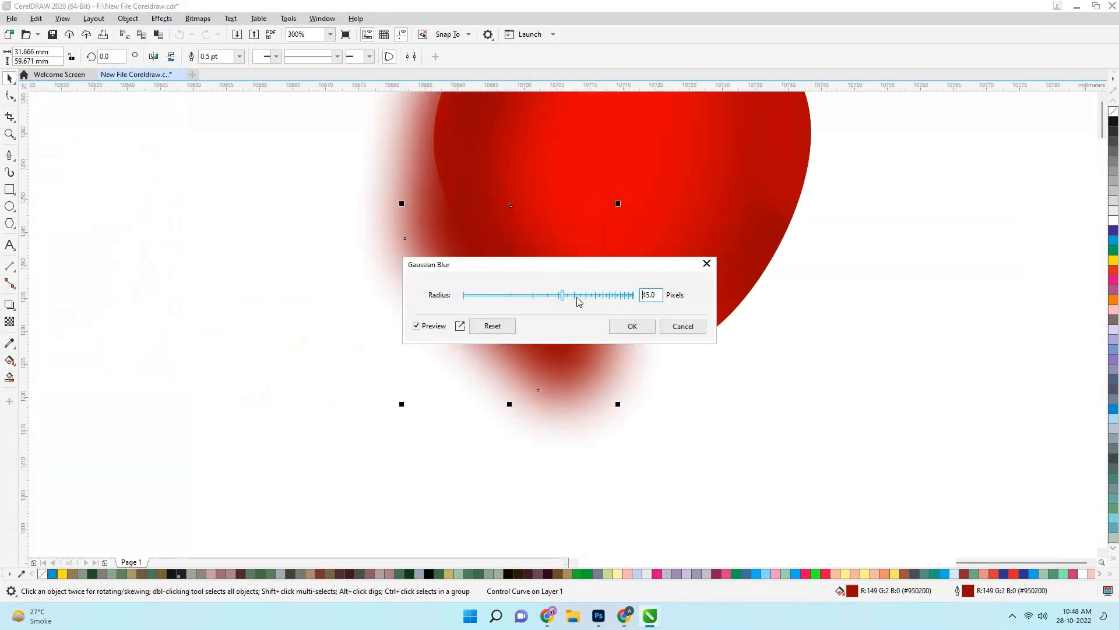
{"action": "left_click", "coordinate": [630, 324]}
{"action": "scroll", "coordinate": [515, 297], "scroll_direction": "down", "scroll_amount": 1}
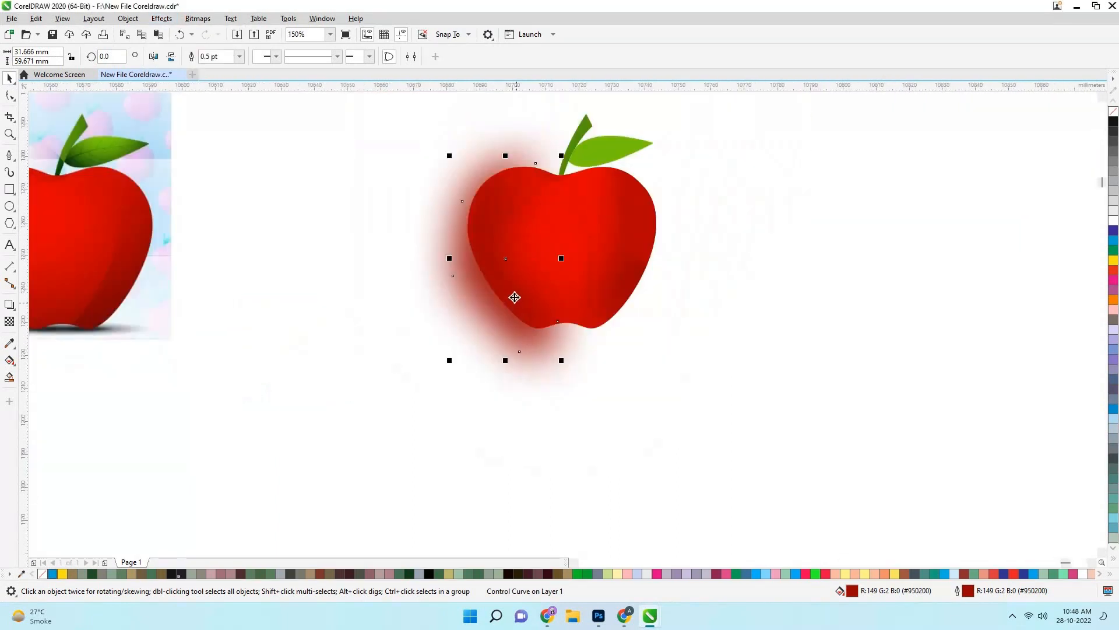
PowerClip the blurred left shadow inside the traced apple body
{"action": "left_click", "coordinate": [490, 273]}
{"action": "key", "text": "alt+c"}
{"action": "key", "text": "w"}
{"action": "key", "text": "p"}
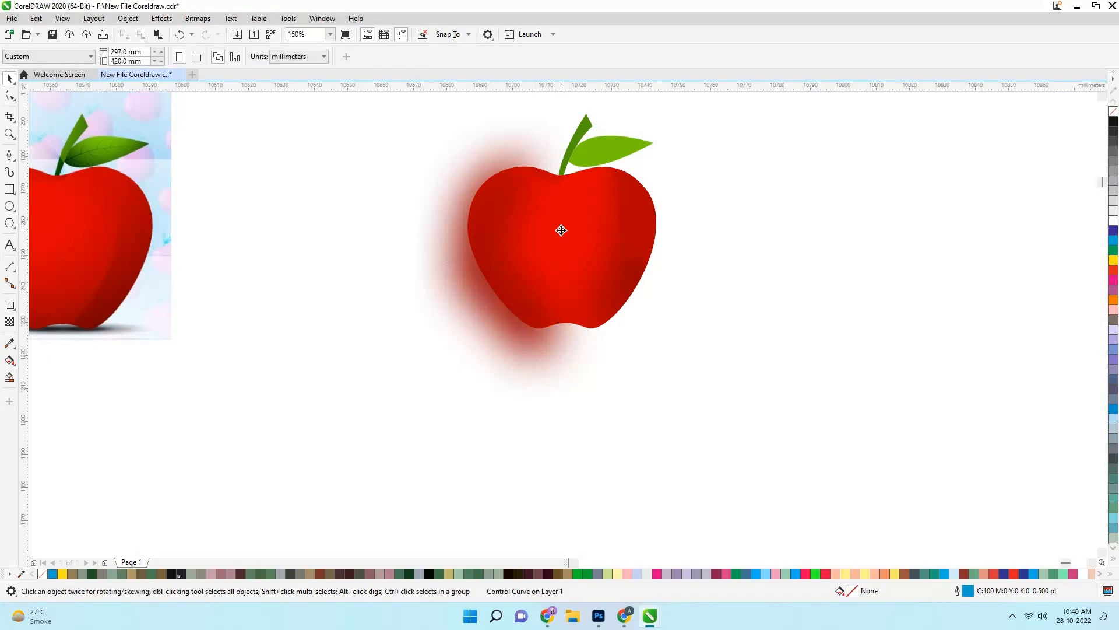
{"action": "left_click", "coordinate": [559, 229]}
{"action": "left_click", "coordinate": [413, 289]}
Draw a tilted 3-point ellipse about 15 by 21 mm over the reference apple's glossy highlight
{"action": "scroll", "coordinate": [411, 297], "scroll_direction": "down", "scroll_amount": 1}
{"action": "scroll", "coordinate": [343, 337], "scroll_direction": "up", "scroll_amount": 2}
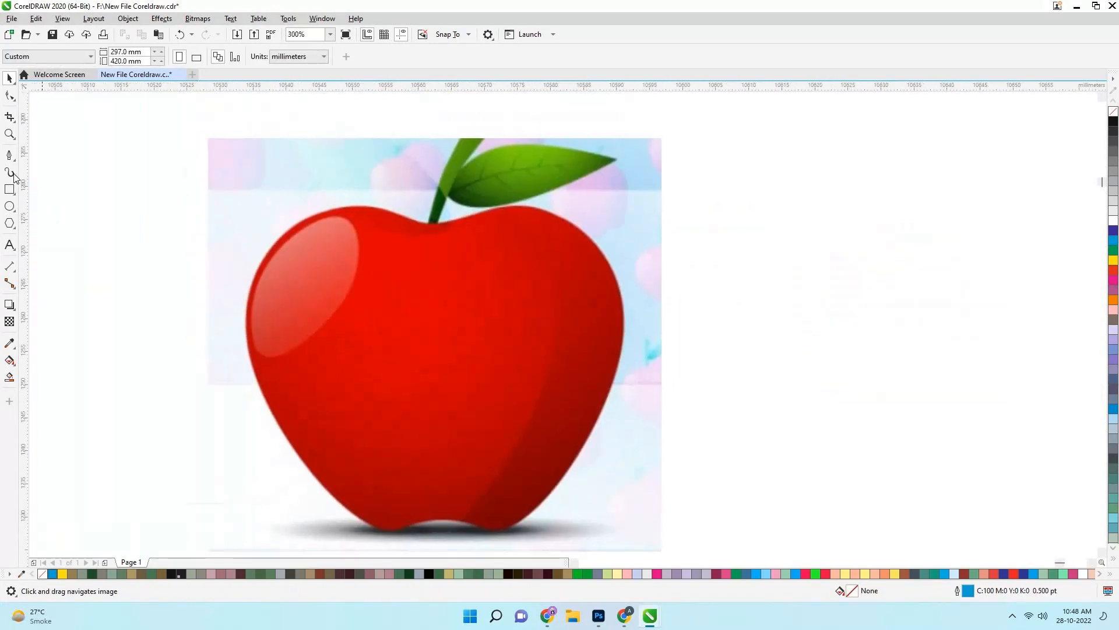
{"action": "left_click", "coordinate": [9, 207]}
{"action": "left_click", "coordinate": [46, 207]}
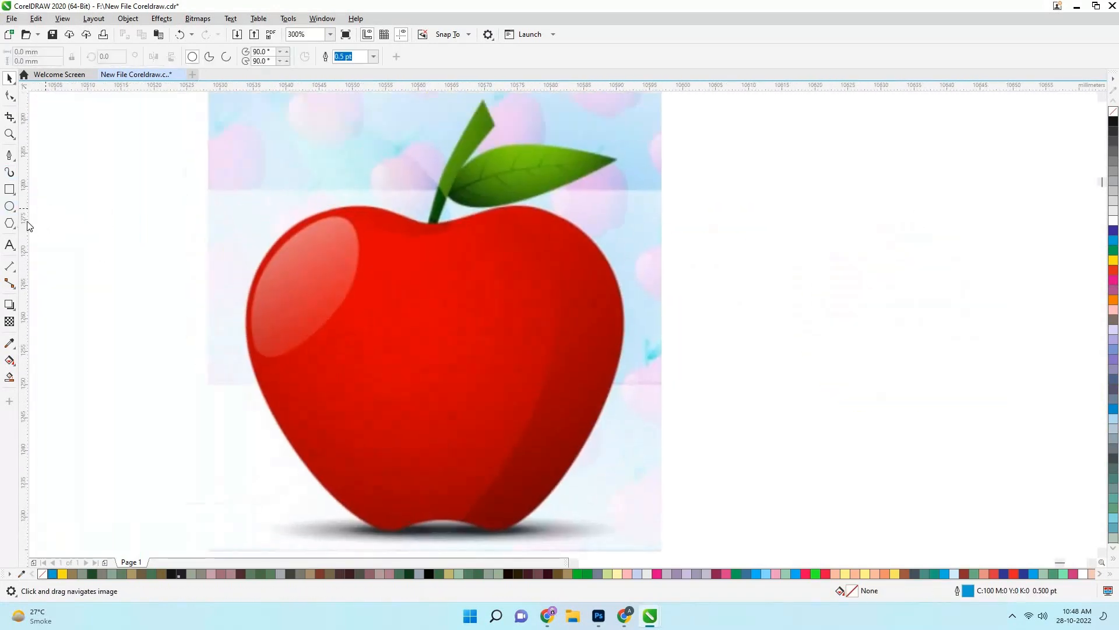
{"action": "left_click_drag", "start_coordinate": [277, 320], "coordinate": [264, 352]}
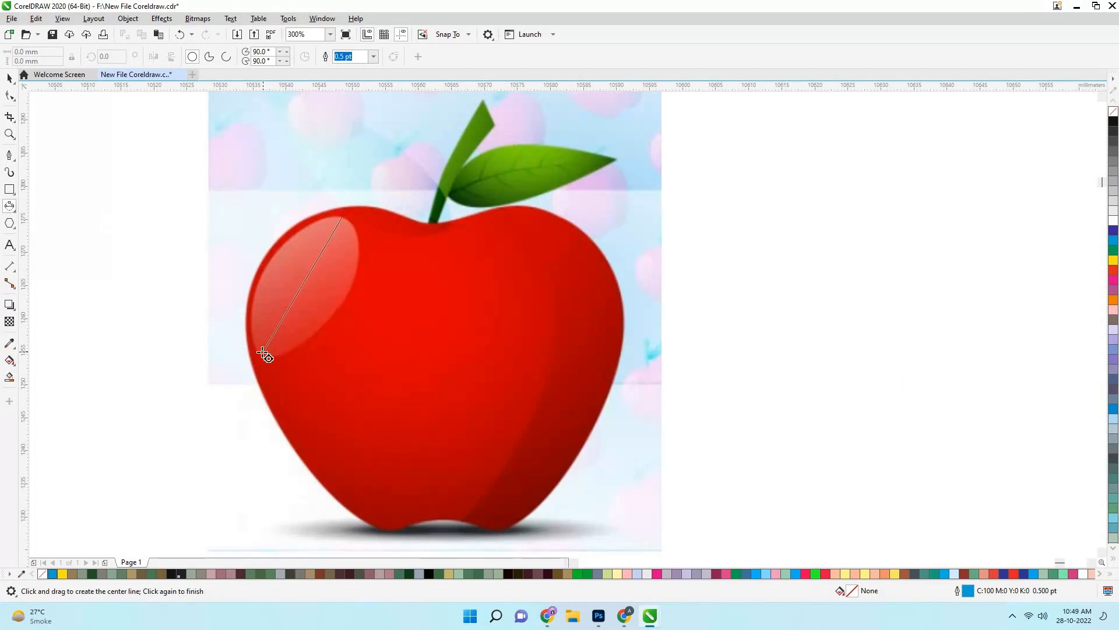
{"action": "left_click", "coordinate": [290, 378]}
{"action": "key", "text": "space"}
{"action": "left_click_drag", "start_coordinate": [296, 274], "coordinate": [302, 274]}
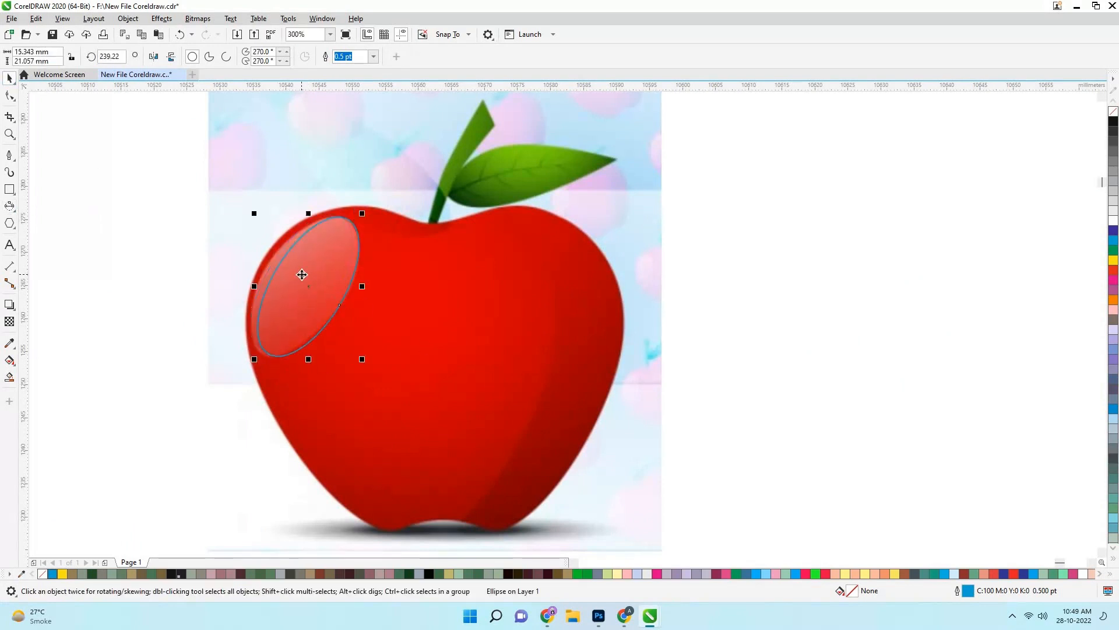
Convert the highlight ellipse to curves and reshape its left and lower edges to match the reference highlight
{"action": "scroll", "coordinate": [302, 274], "scroll_direction": "up", "scroll_amount": 1}
{"action": "left_click", "coordinate": [10, 97]}
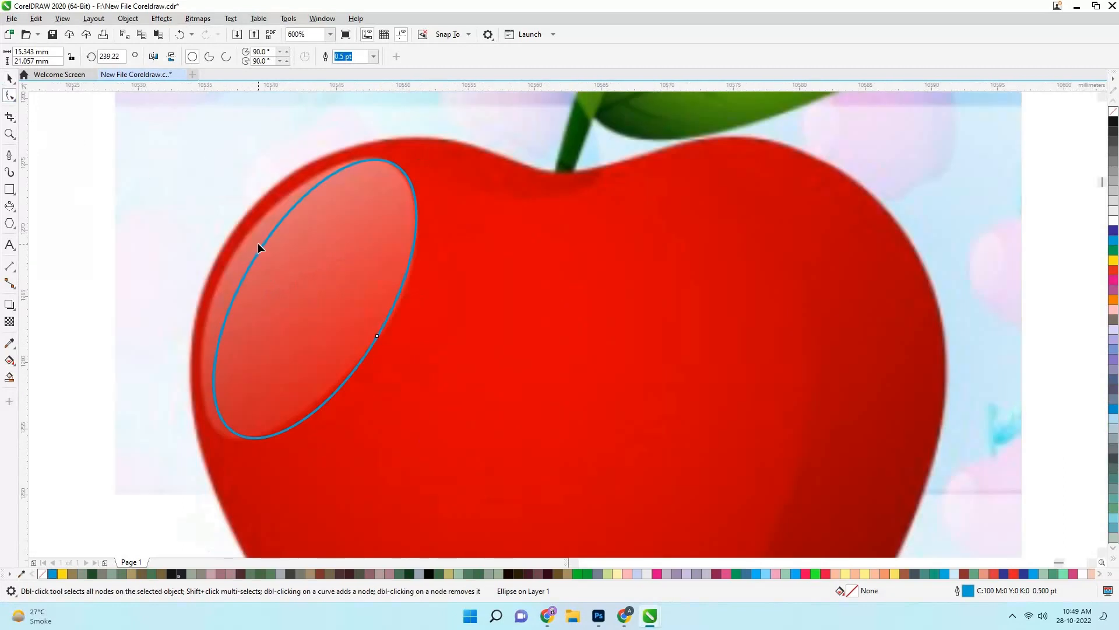
{"action": "left_click", "coordinate": [9, 78]}
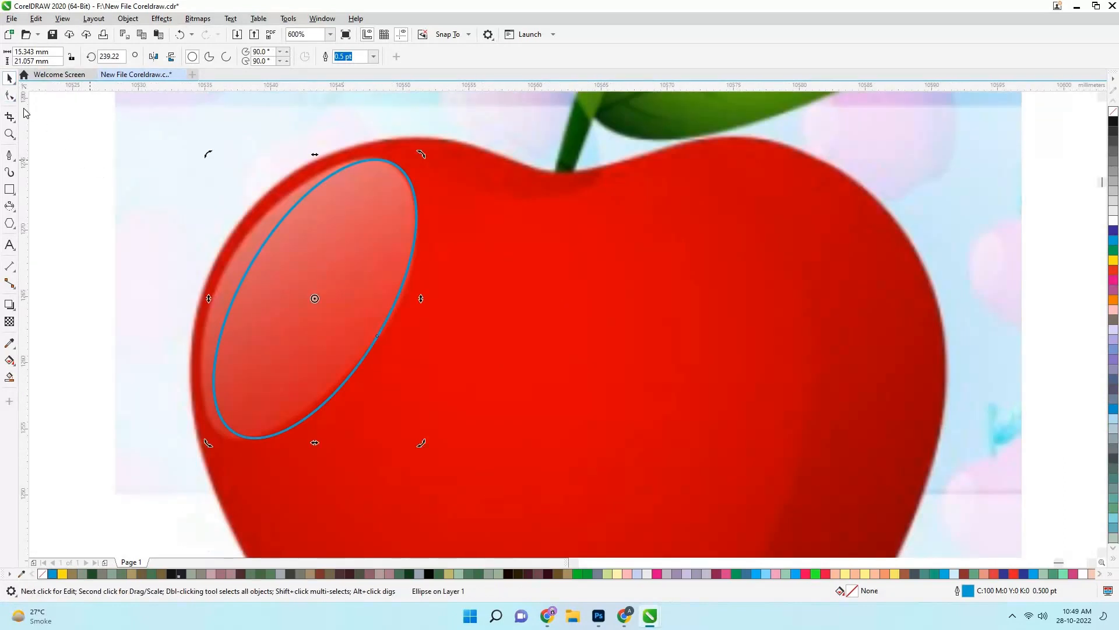
{"action": "left_click", "coordinate": [10, 96]}
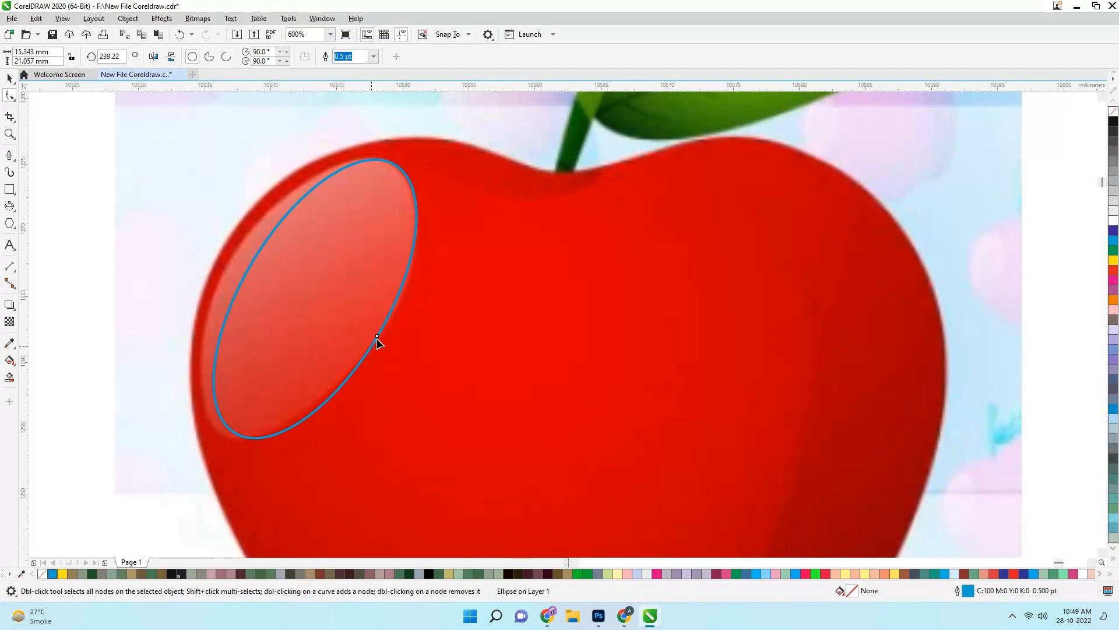
{"action": "key", "text": "ctrl+q"}
{"action": "scroll", "coordinate": [256, 267], "scroll_direction": "up", "scroll_amount": 1}
{"action": "left_click_drag", "start_coordinate": [258, 257], "coordinate": [218, 258]}
{"action": "scroll", "coordinate": [218, 260], "scroll_direction": "down", "scroll_amount": 1}
{"action": "scroll", "coordinate": [204, 363], "scroll_direction": "up", "scroll_amount": 1}
{"action": "left_click_drag", "start_coordinate": [236, 500], "coordinate": [248, 507]}
{"action": "scroll", "coordinate": [247, 507], "scroll_direction": "down", "scroll_amount": 1}
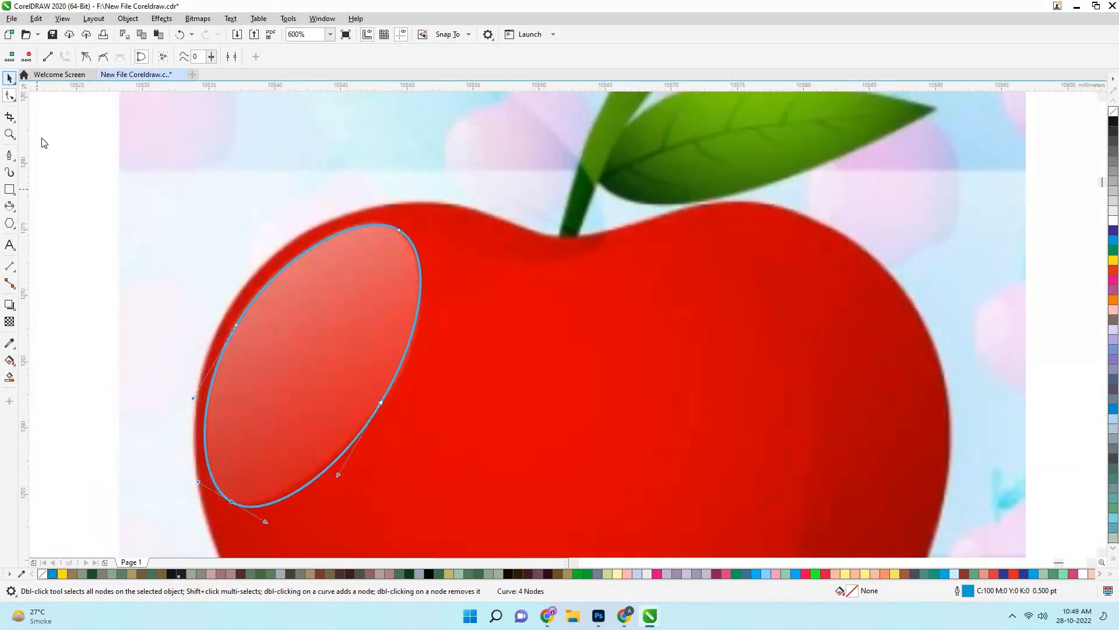
Fill the highlight shape with the light red (#E36763) sampled from the reference apple's highlight
{"action": "left_click", "coordinate": [9, 343]}
{"action": "left_click", "coordinate": [371, 250]}
{"action": "left_click", "coordinate": [371, 250]}
{"action": "left_click_drag", "start_coordinate": [434, 252], "coordinate": [385, 237]}
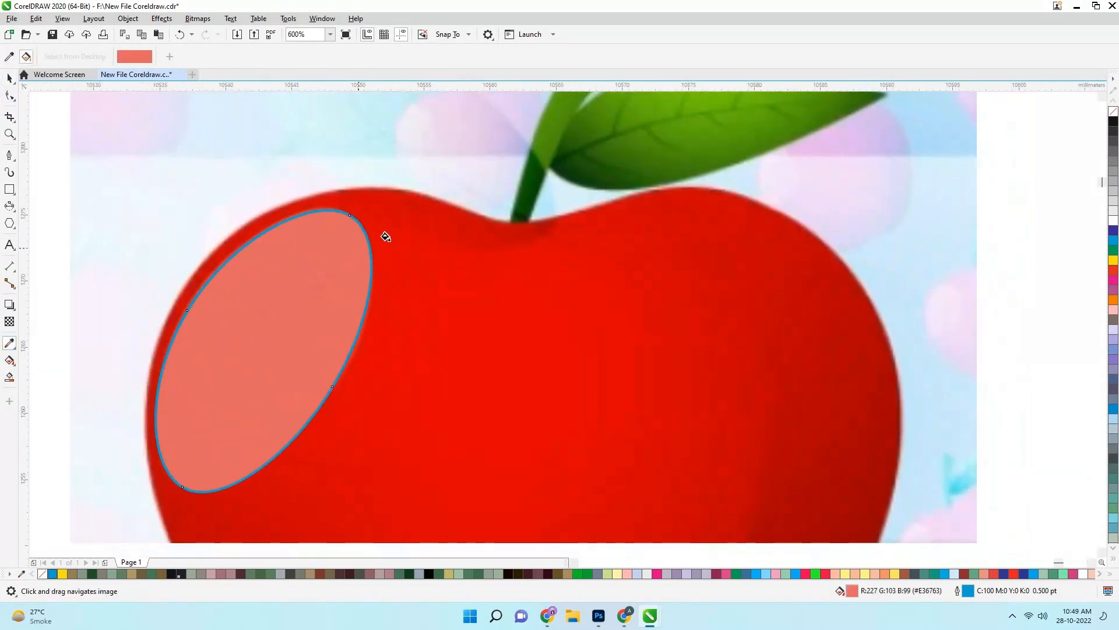
Remove the highlight shape's outline and move it onto the upper left of the traced apple
{"action": "right_click", "coordinate": [1113, 112]}
{"action": "scroll", "coordinate": [647, 240], "scroll_direction": "down", "scroll_amount": 1}
{"action": "scroll", "coordinate": [651, 243], "scroll_direction": "down", "scroll_amount": 1}
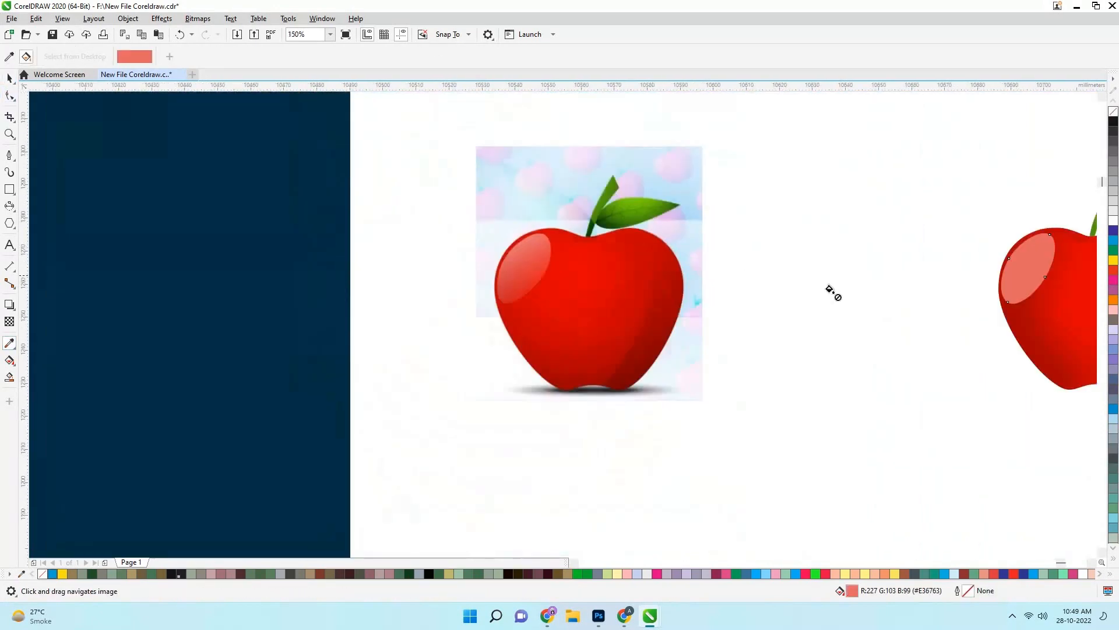
{"action": "left_click_drag", "start_coordinate": [832, 292], "coordinate": [625, 397]}
{"action": "left_click", "coordinate": [746, 345]}
{"action": "scroll", "coordinate": [744, 344], "scroll_direction": "down", "scroll_amount": 1}
{"action": "scroll", "coordinate": [769, 319], "scroll_direction": "up", "scroll_amount": 1}
{"action": "scroll", "coordinate": [321, 355], "scroll_direction": "up", "scroll_amount": 1}
{"action": "left_click_drag", "start_coordinate": [328, 349], "coordinate": [255, 354]}
{"action": "scroll", "coordinate": [255, 355], "scroll_direction": "up", "scroll_amount": 1}
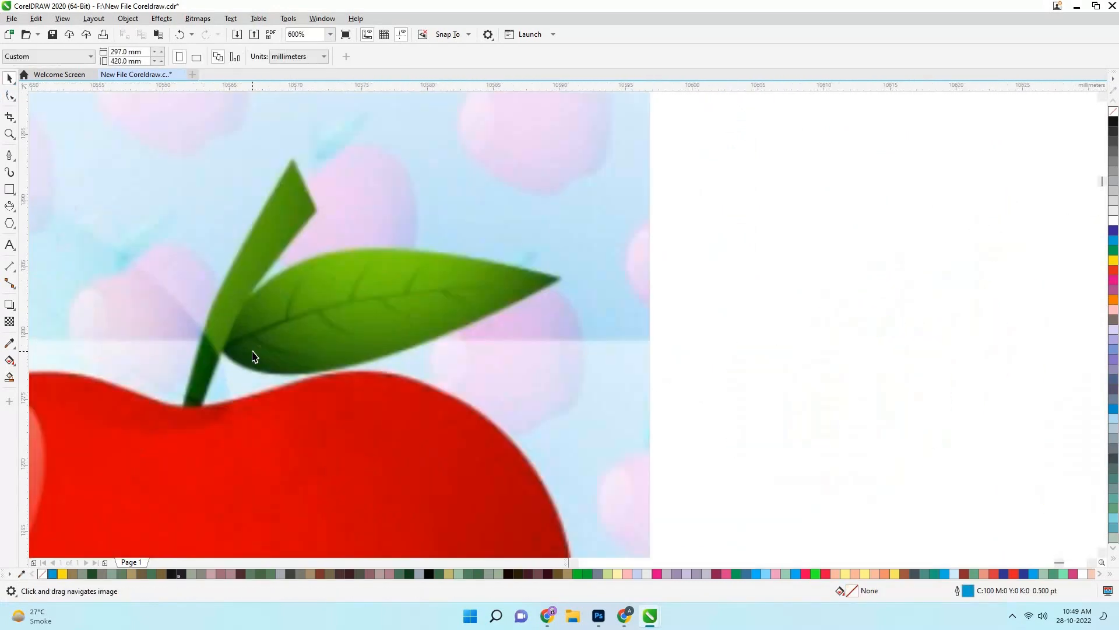
{"action": "left_click", "coordinate": [9, 155]}
{"action": "scroll", "coordinate": [267, 364], "scroll_direction": "up", "scroll_amount": 1}
{"action": "scroll", "coordinate": [367, 362], "scroll_direction": "down", "scroll_amount": 2}
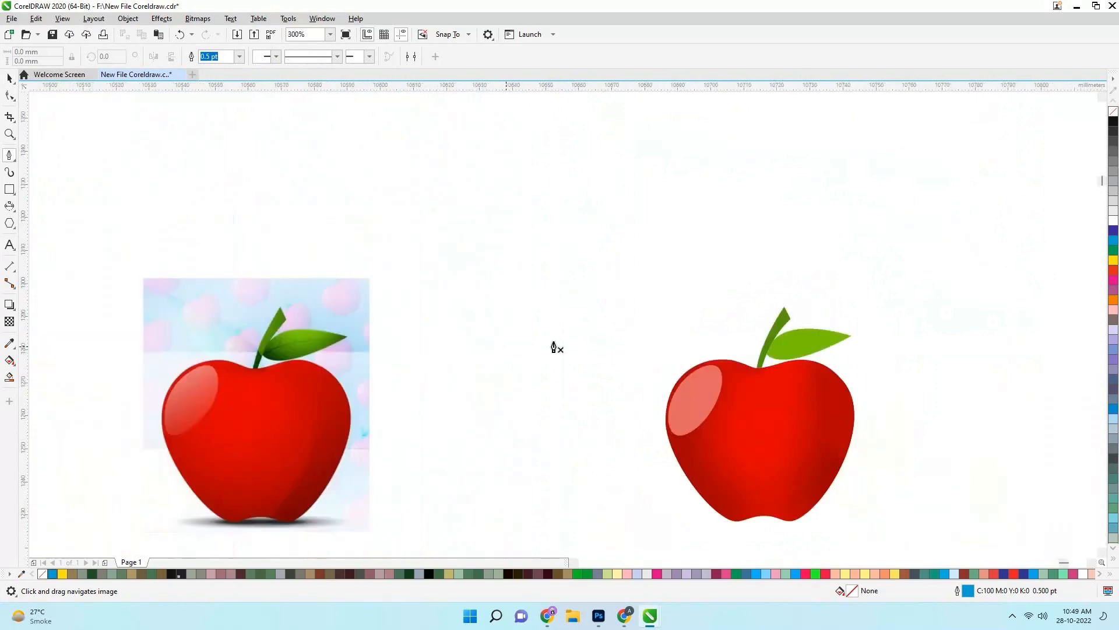
Move the traced green leaf next to the reference apple, just below the leaf in the image
{"action": "left_click", "coordinate": [7, 78]}
{"action": "left_click", "coordinate": [807, 349]}
{"action": "scroll", "coordinate": [816, 335], "scroll_direction": "up", "scroll_amount": 1}
{"action": "left_click_drag", "start_coordinate": [816, 335], "coordinate": [967, 272]}
{"action": "scroll", "coordinate": [966, 272], "scroll_direction": "down", "scroll_amount": 1}
{"action": "left_click_drag", "start_coordinate": [967, 272], "coordinate": [438, 393]}
{"action": "scroll", "coordinate": [487, 295], "scroll_direction": "up", "scroll_amount": 2}
{"action": "scroll", "coordinate": [417, 278], "scroll_direction": "down", "scroll_amount": 1}
{"action": "scroll", "coordinate": [510, 292], "scroll_direction": "up", "scroll_amount": 1}
Give the leaf a fountain fill with an added middle colour stop and an end colour sampled from the reference leaf's dark tip
{"action": "key", "text": "F11"}
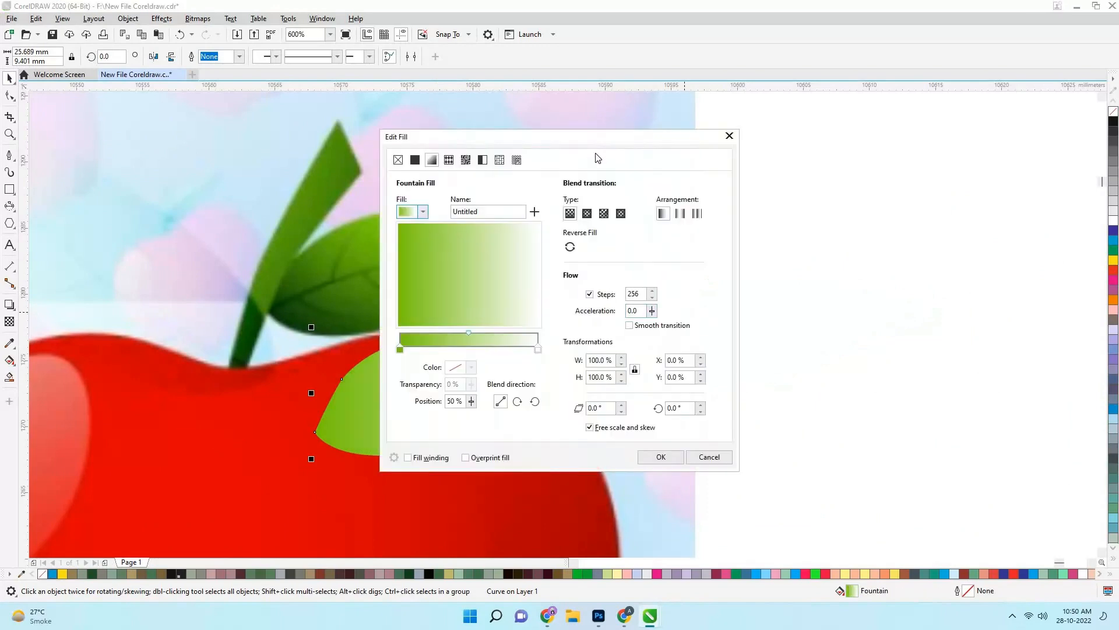
{"action": "left_click_drag", "start_coordinate": [588, 135], "coordinate": [906, 140]}
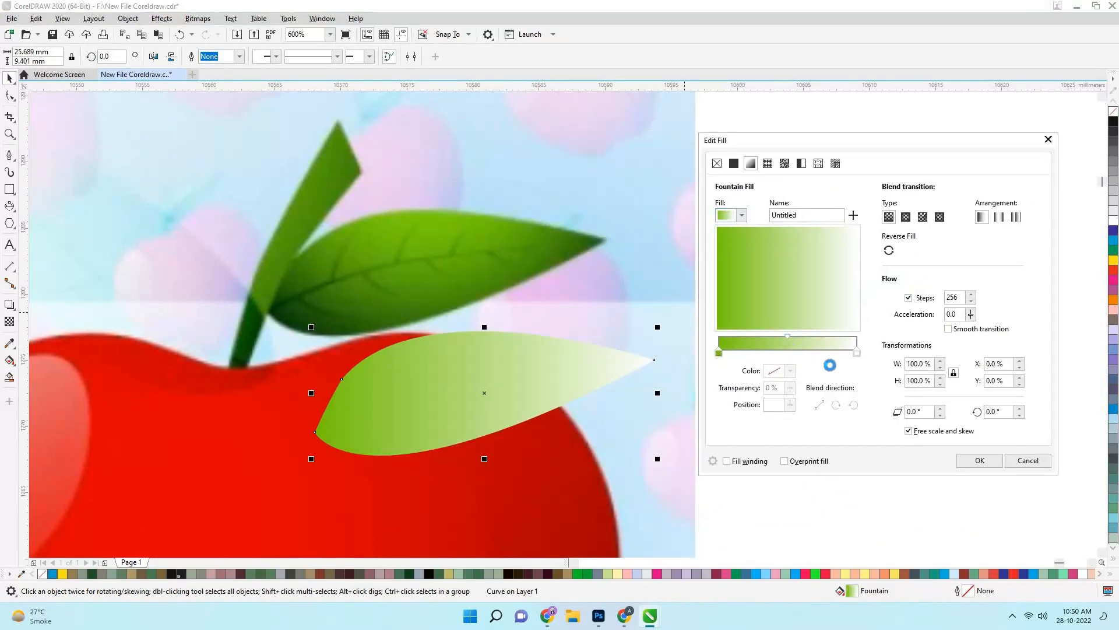
{"action": "double_click", "coordinate": [790, 344]}
{"action": "left_click", "coordinate": [791, 371]}
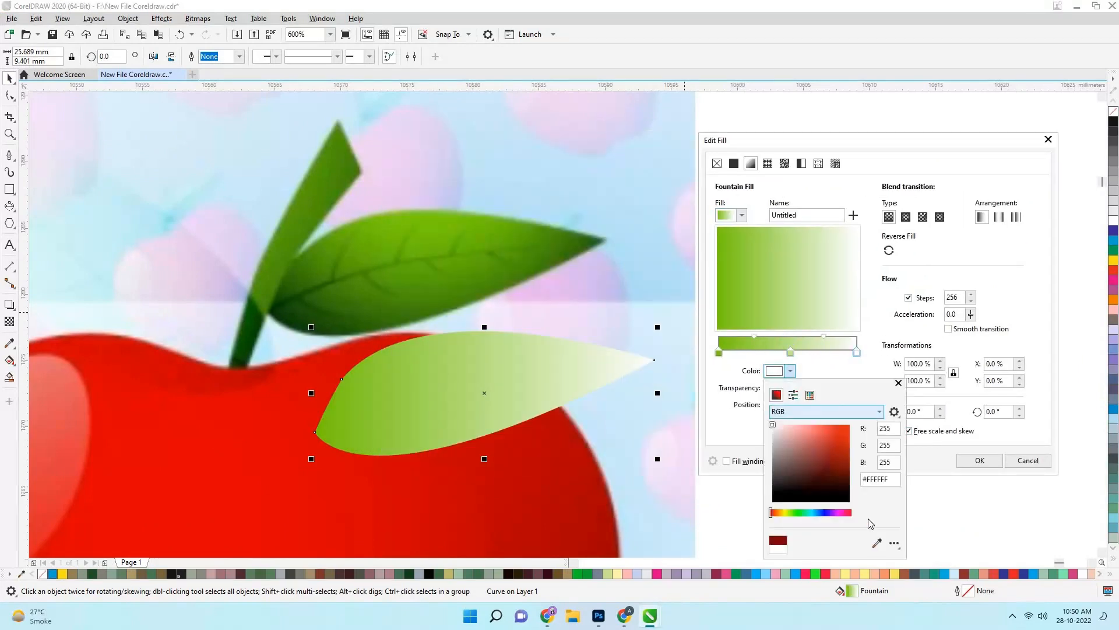
{"action": "left_click", "coordinate": [877, 542]}
{"action": "left_click", "coordinate": [592, 250]}
Set the fountain fill's start colour to the dark green (#16460C) sampled from the reference leaf's lower edge
{"action": "left_click", "coordinate": [725, 371]}
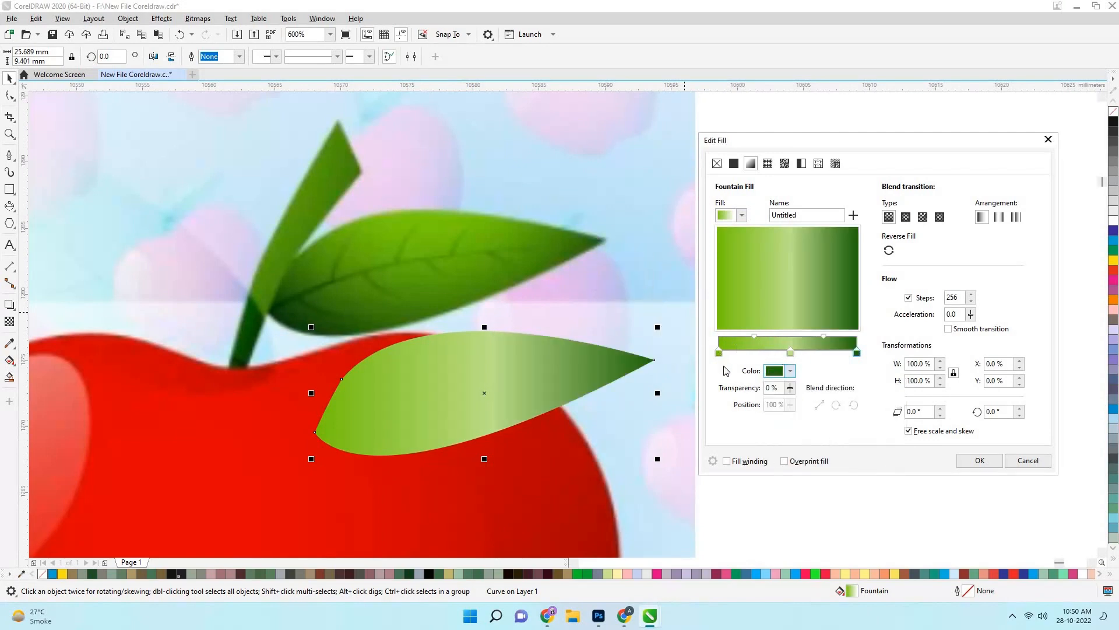
{"action": "left_click", "coordinate": [790, 371]}
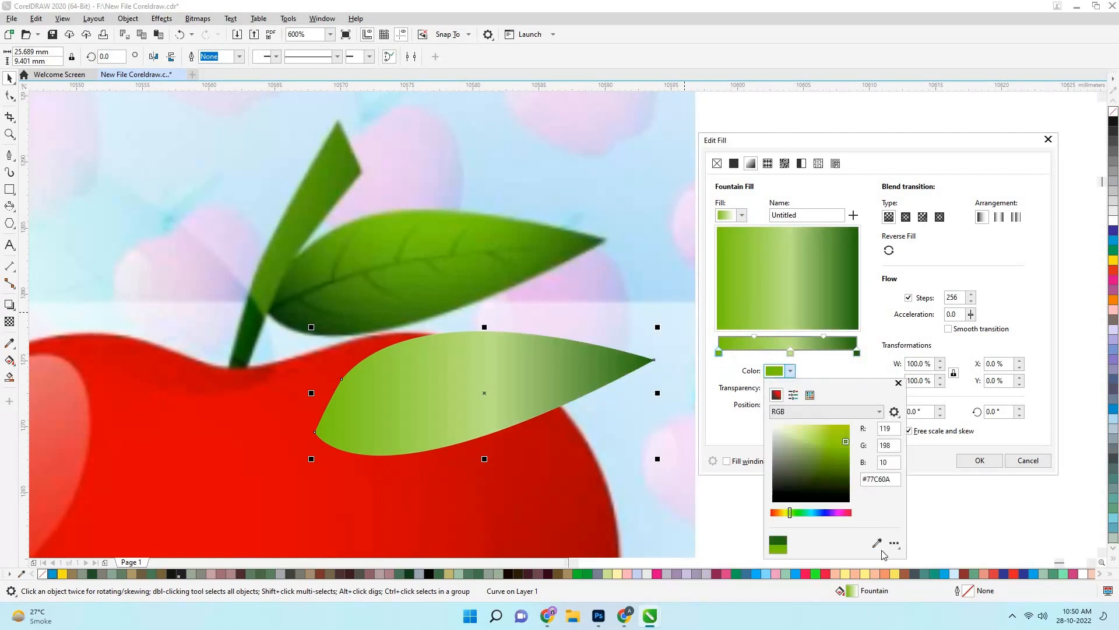
{"action": "left_click", "coordinate": [877, 542]}
{"action": "left_click", "coordinate": [318, 331]}
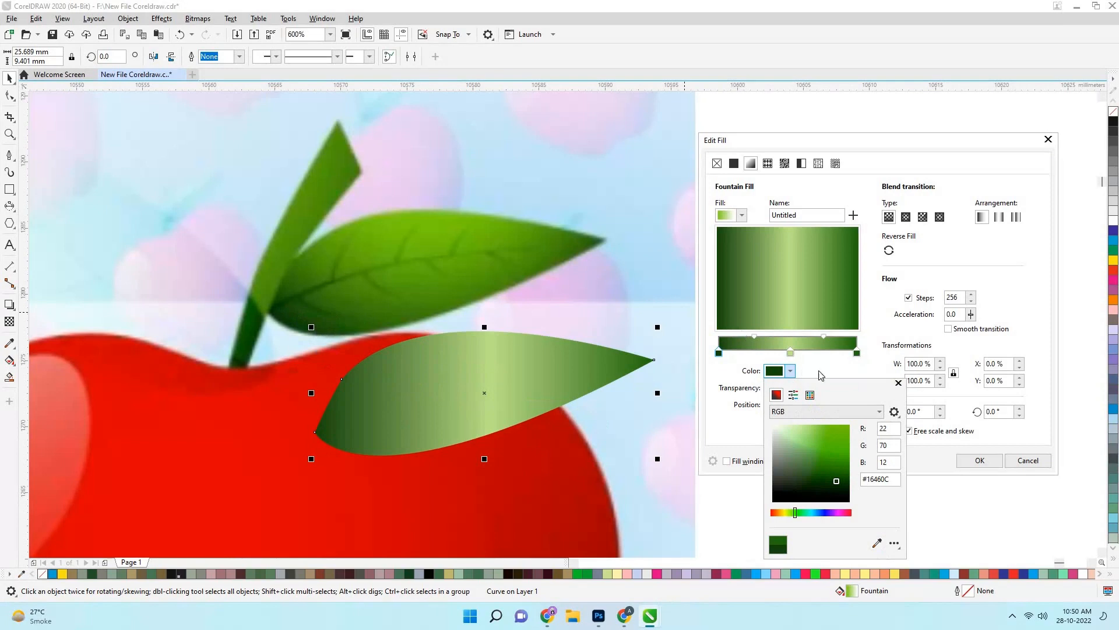
Set the leaf's middle gradient colour to the bright green (#76C60B) sampled from the reference leaf
{"action": "left_click", "coordinate": [791, 353]}
{"action": "left_click", "coordinate": [790, 371]}
{"action": "left_click", "coordinate": [790, 352]}
{"action": "left_click", "coordinate": [791, 352]}
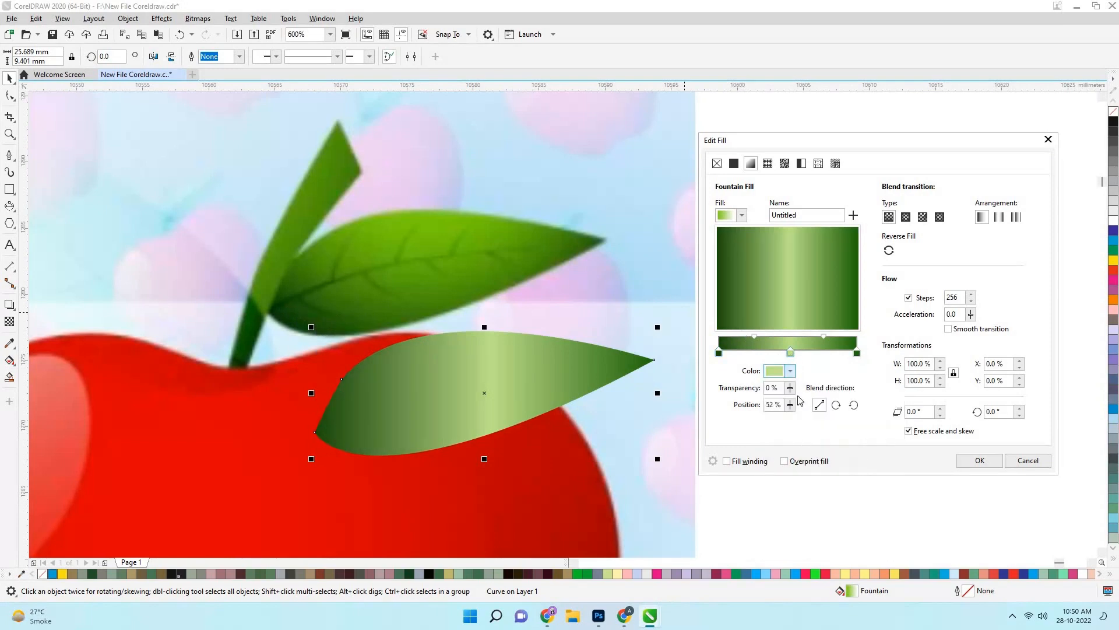
{"action": "left_click", "coordinate": [791, 371]}
{"action": "left_click", "coordinate": [876, 543]}
{"action": "left_click", "coordinate": [433, 244]}
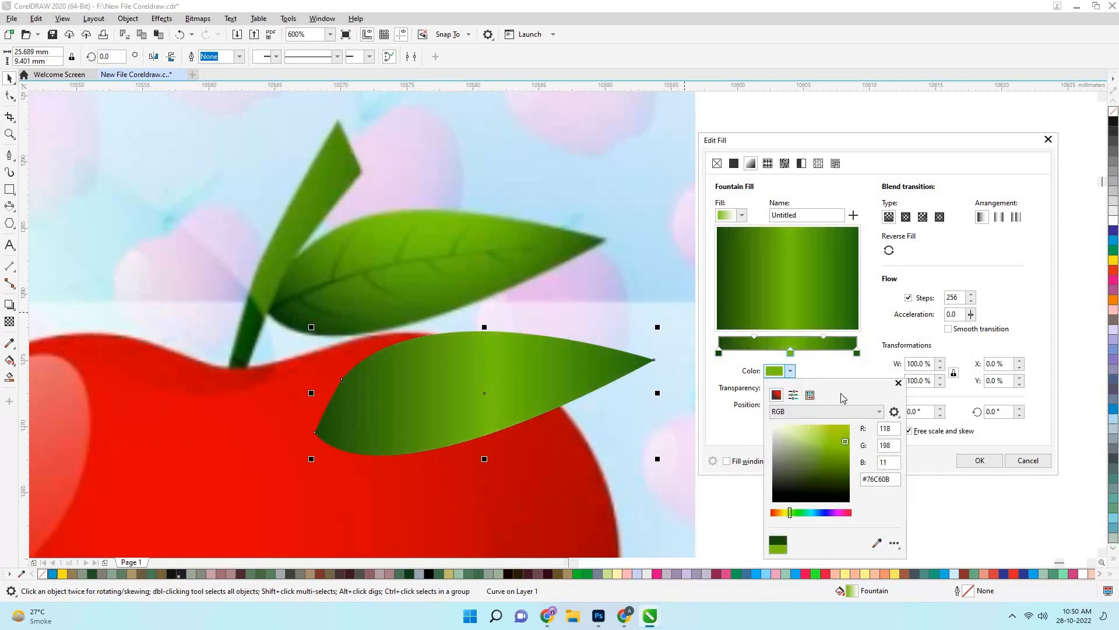
{"action": "left_click", "coordinate": [984, 500]}
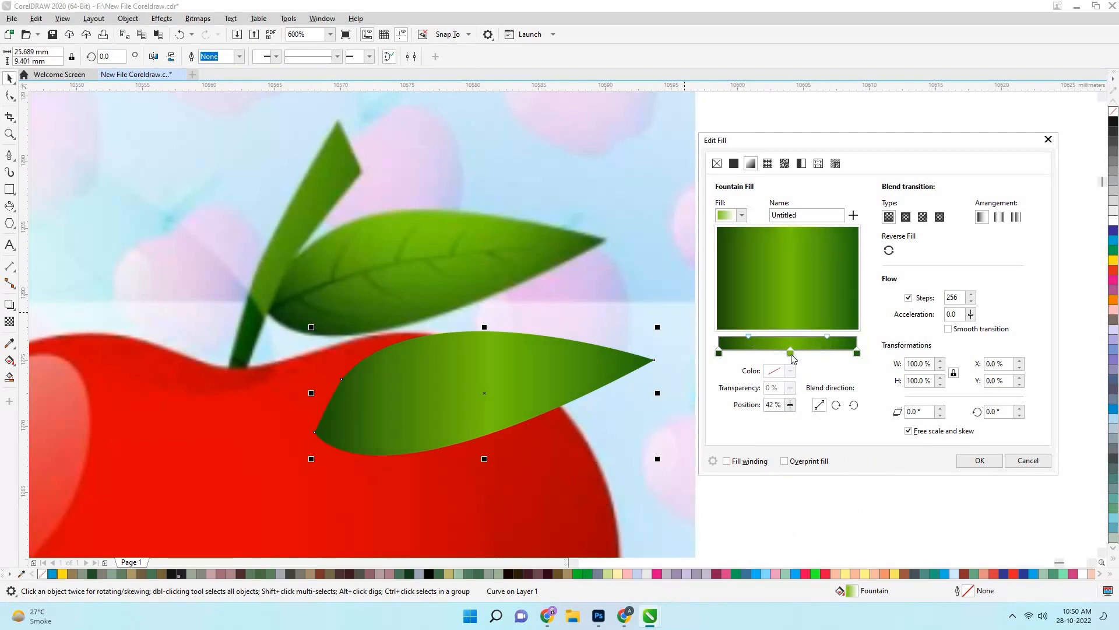
Shift the blend midpoint away from the middle colour stop and apply the leaf's fountain fill
{"action": "left_click_drag", "start_coordinate": [826, 336], "coordinate": [834, 337]}
{"action": "left_click_drag", "start_coordinate": [786, 267], "coordinate": [820, 337]}
{"action": "left_click", "coordinate": [967, 460]}
{"action": "scroll", "coordinate": [694, 320], "scroll_direction": "down", "scroll_amount": 2}
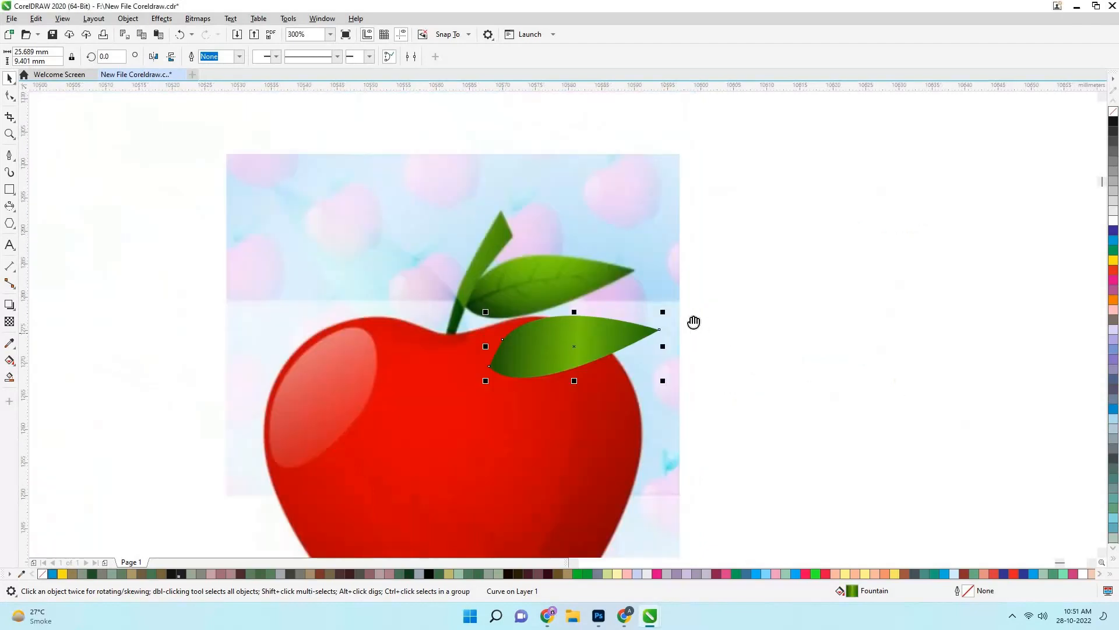
Move the gradient leaf back onto the reference leaf and shift it across to its place on the traced apple
{"action": "scroll", "coordinate": [494, 351], "scroll_direction": "up", "scroll_amount": 2}
{"action": "left_click_drag", "start_coordinate": [506, 342], "coordinate": [458, 222]}
{"action": "left_click_drag", "start_coordinate": [448, 247], "coordinate": [227, 205]}
{"action": "scroll", "coordinate": [227, 205], "scroll_direction": "down", "scroll_amount": 1}
{"action": "scroll", "coordinate": [397, 256], "scroll_direction": "down", "scroll_amount": 1}
{"action": "key", "text": "Right"}
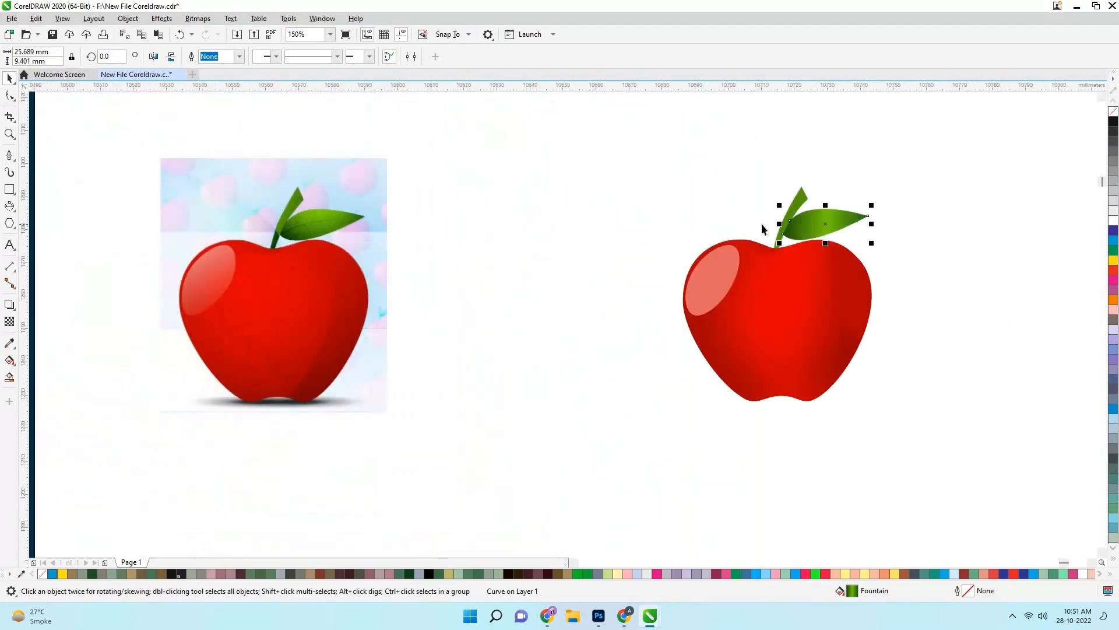
Bring the traced stem back over to the reference apple and place it just beside the stem in the image
{"action": "scroll", "coordinate": [761, 222], "scroll_direction": "up", "scroll_amount": 1}
{"action": "scroll", "coordinate": [843, 204], "scroll_direction": "down", "scroll_amount": 1}
{"action": "left_click", "coordinate": [836, 198]}
{"action": "key", "text": "Left"}
{"action": "scroll", "coordinate": [303, 229], "scroll_direction": "up", "scroll_amount": 2}
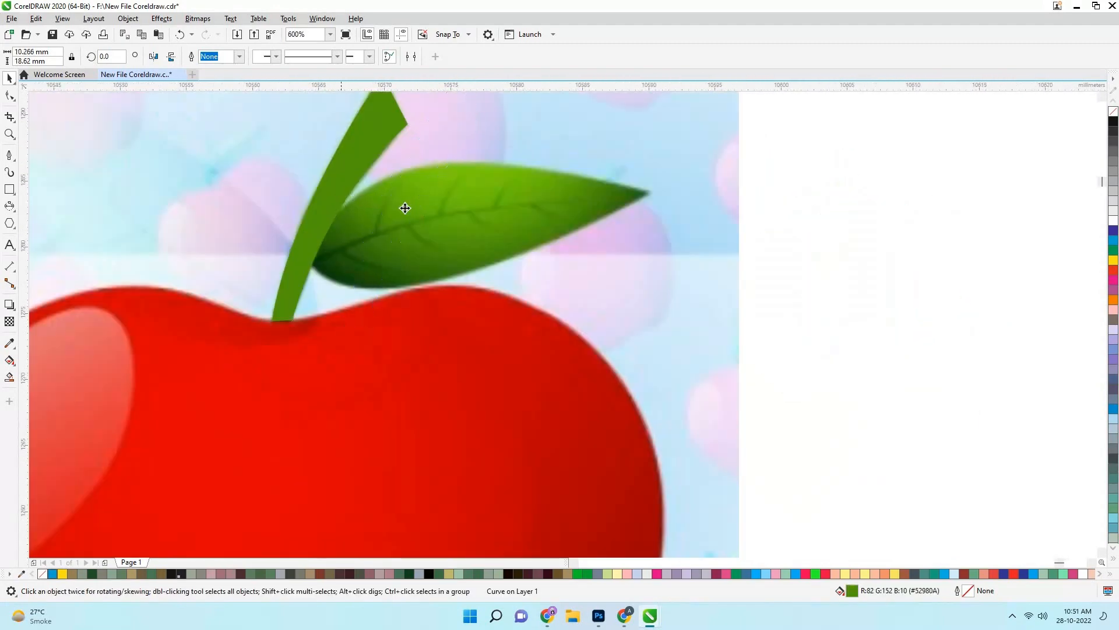
{"action": "left_click_drag", "start_coordinate": [405, 208], "coordinate": [405, 208]}
{"action": "left_click_drag", "start_coordinate": [402, 210], "coordinate": [448, 269]}
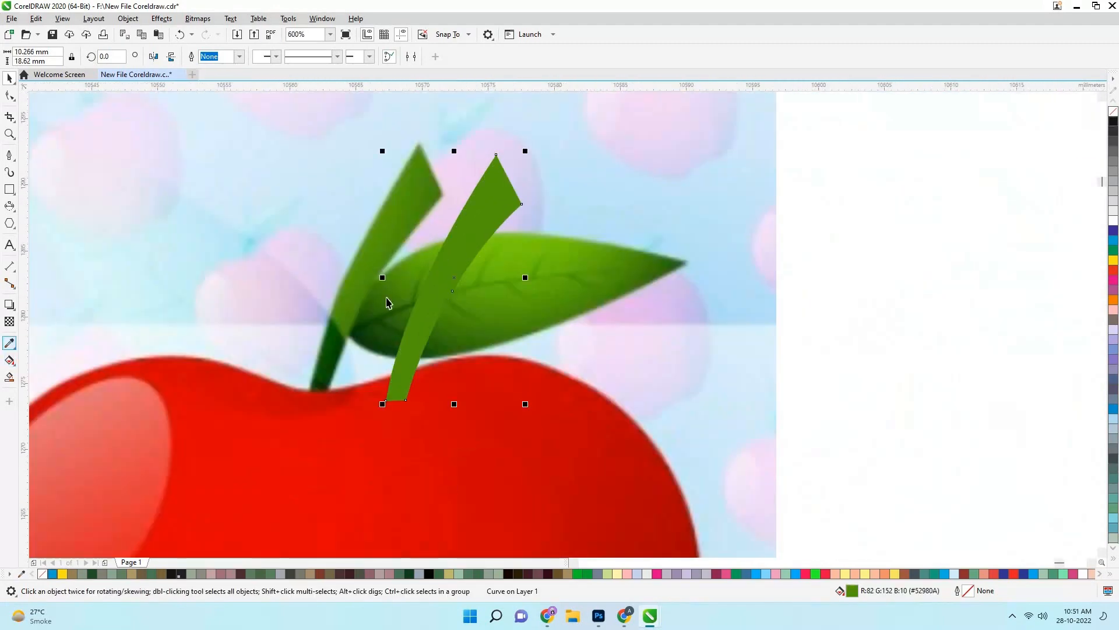
Give the stem a fountain fill with an end colour sampled from the reference stem, and add a middle colour stop
{"action": "left_click", "coordinate": [445, 273]}
{"action": "key", "text": "F11"}
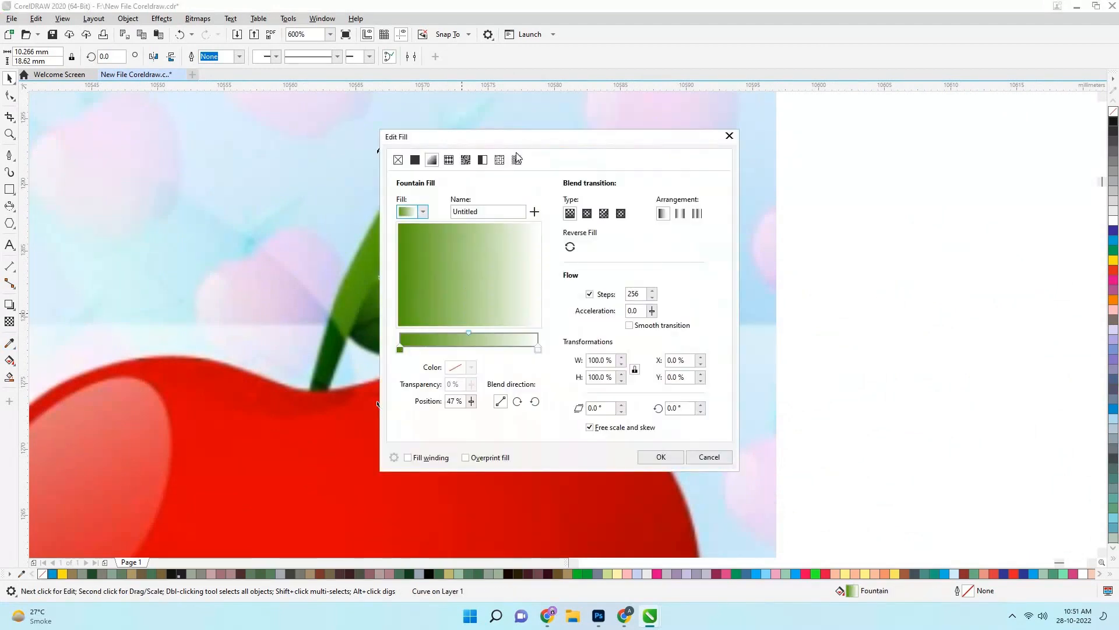
{"action": "left_click_drag", "start_coordinate": [553, 138], "coordinate": [743, 148]}
{"action": "left_click", "coordinate": [727, 358]}
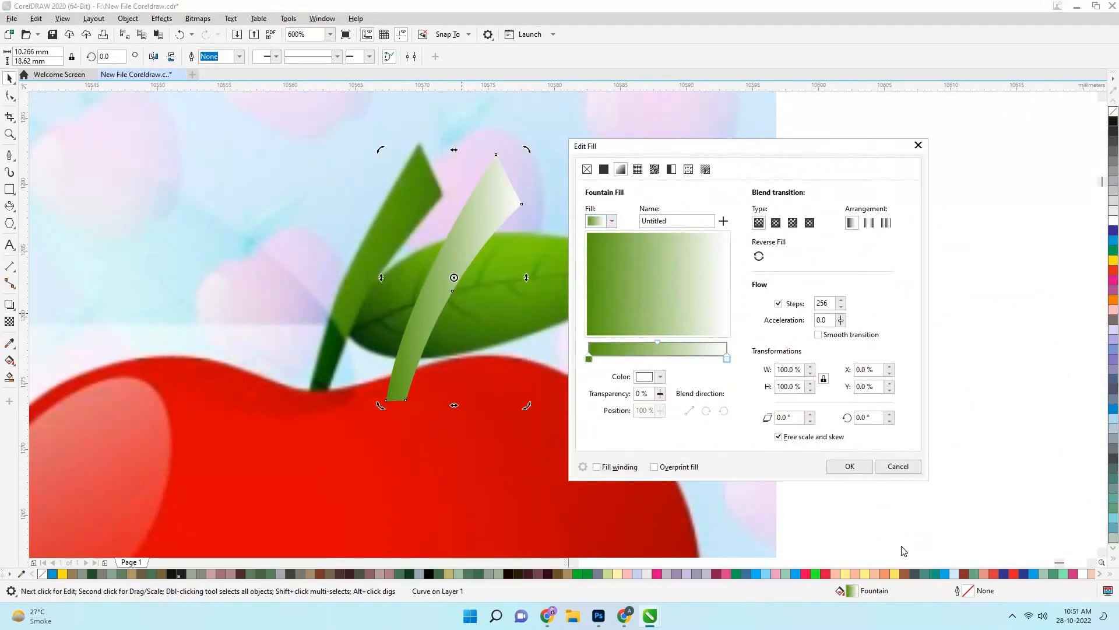
{"action": "left_click", "coordinate": [660, 377]}
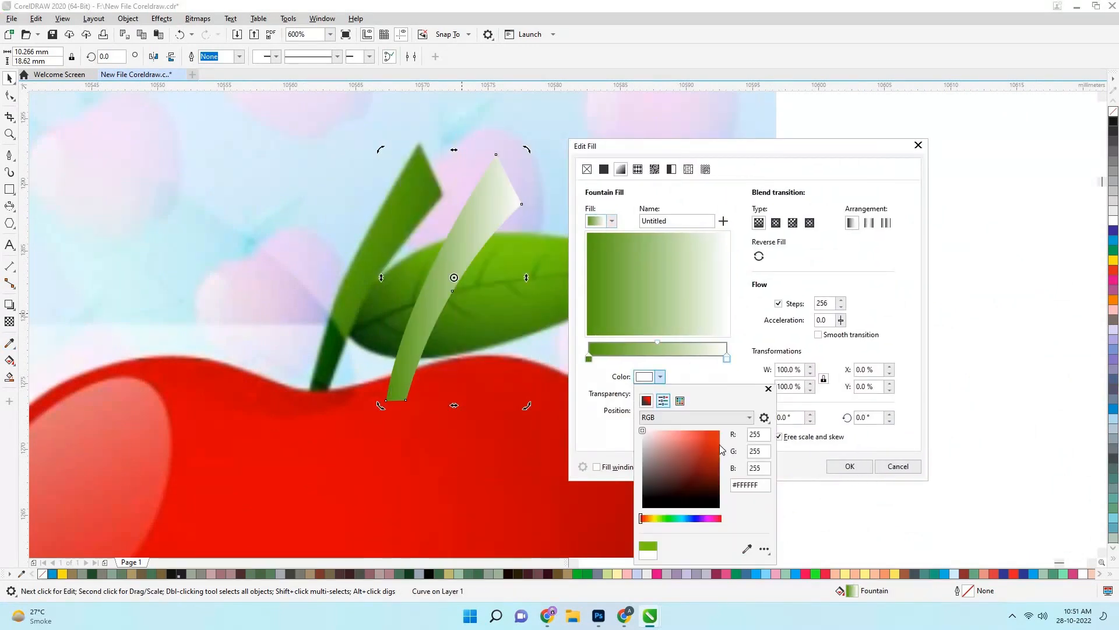
{"action": "left_click", "coordinate": [431, 192]}
{"action": "left_click", "coordinate": [660, 356]}
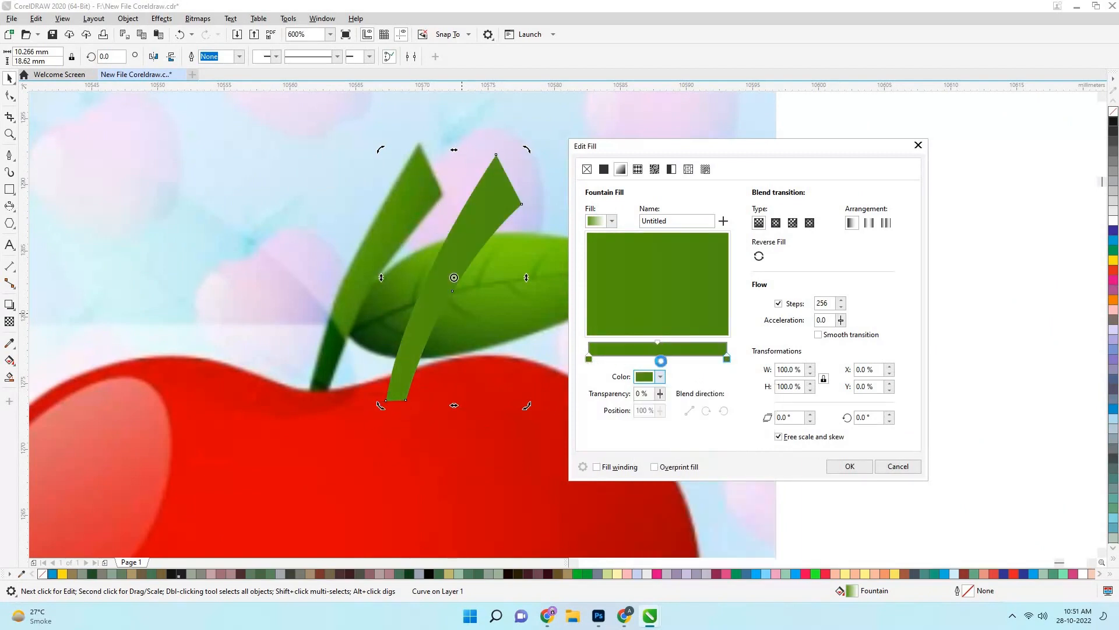
{"action": "double_click", "coordinate": [657, 355]}
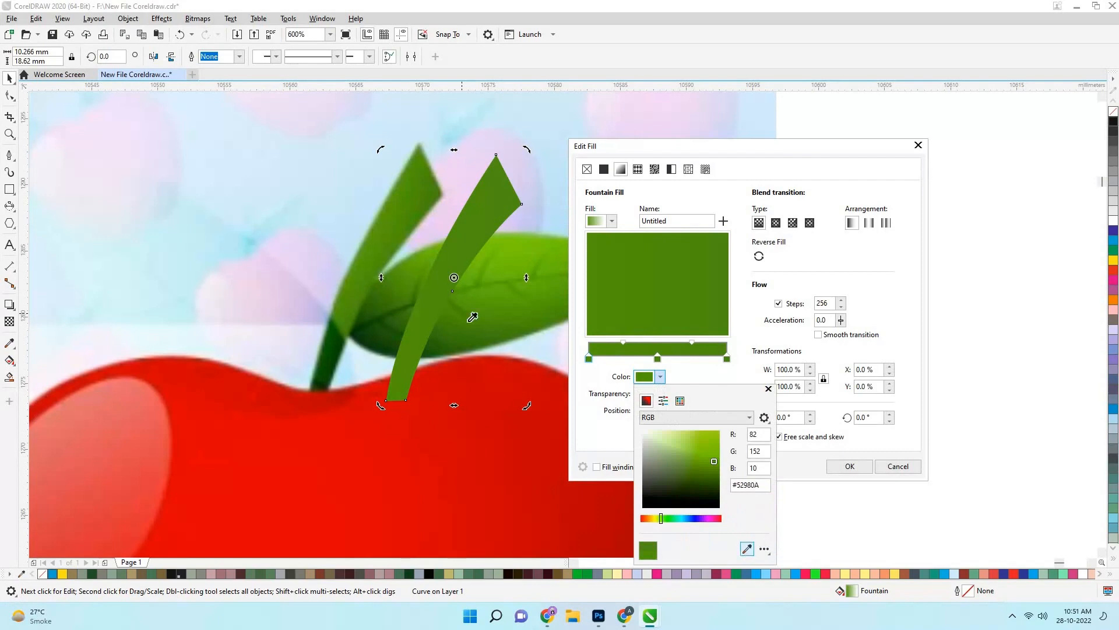
Try start colours for the stem's fill sampled from the reference stem (#4A8E13) and the bright part of the leaf (#6FC10A)
{"action": "left_click", "coordinate": [426, 181]}
{"action": "left_click", "coordinate": [658, 358]}
{"action": "left_click", "coordinate": [661, 377]}
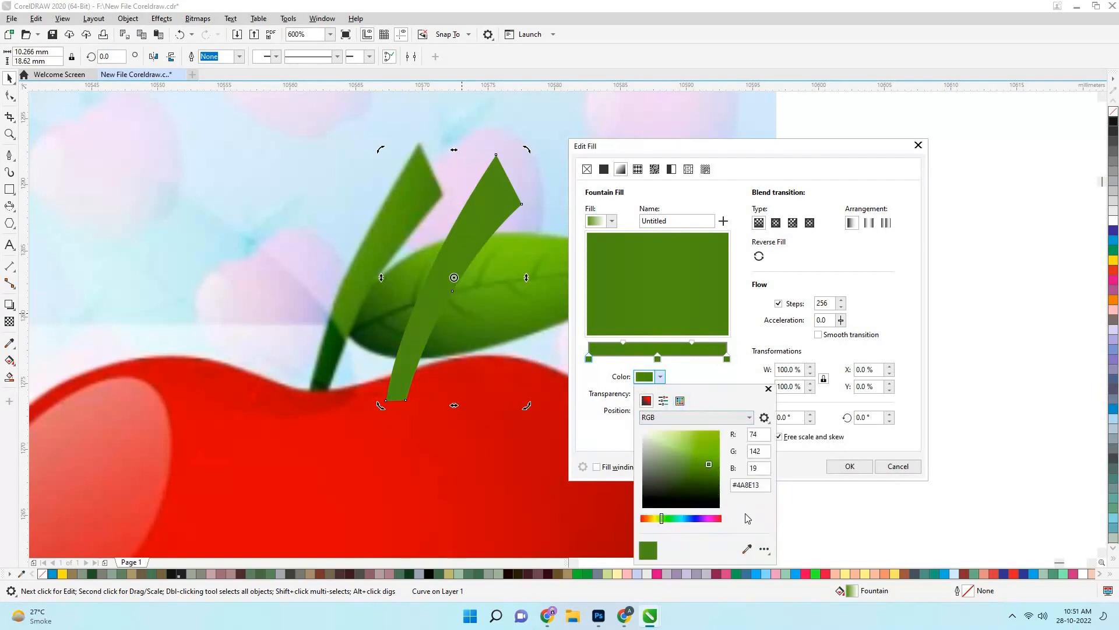
{"action": "left_click", "coordinate": [513, 282]}
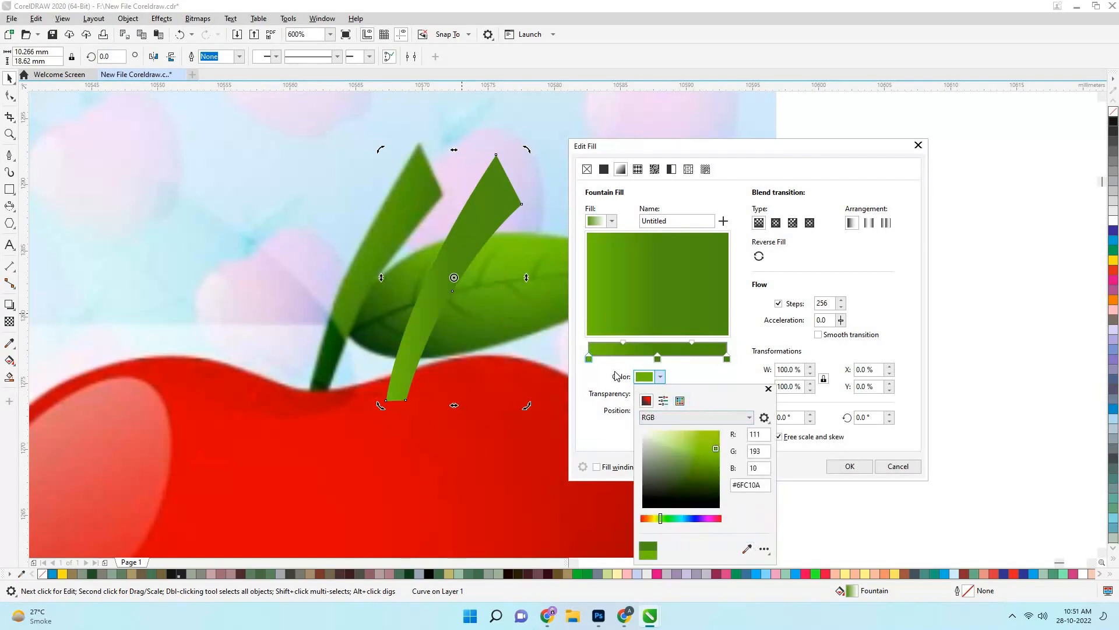
Set the stem fill's middle colour to the bright green (#73C309) sampled from the reference leaf
{"action": "left_click", "coordinate": [664, 379]}
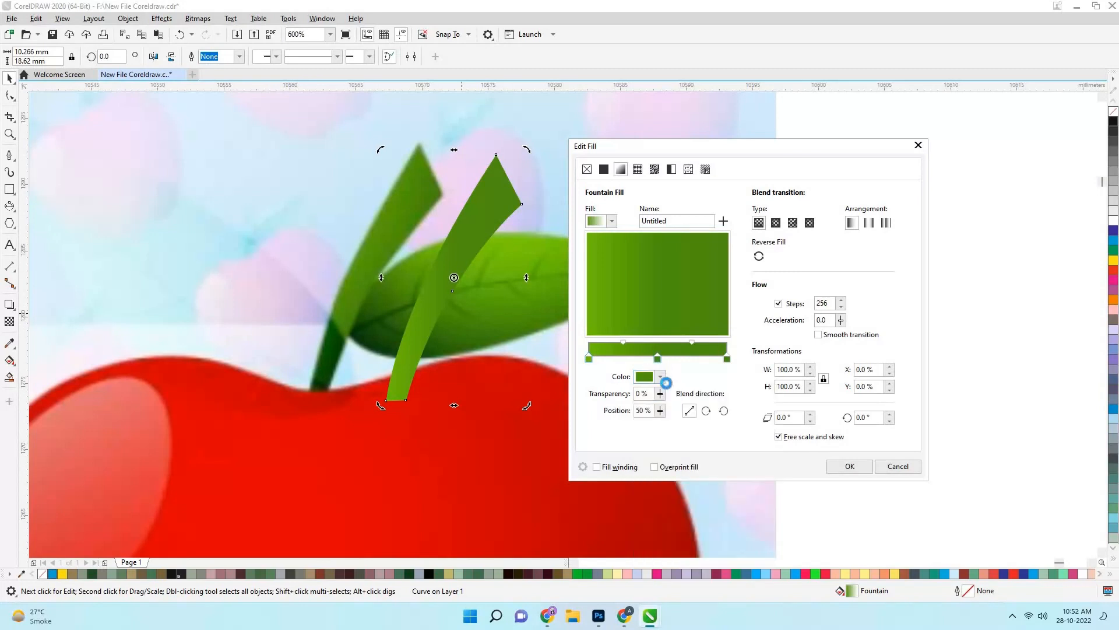
{"action": "left_click", "coordinate": [659, 377]}
{"action": "left_click", "coordinate": [747, 549]}
{"action": "left_click", "coordinate": [524, 263]}
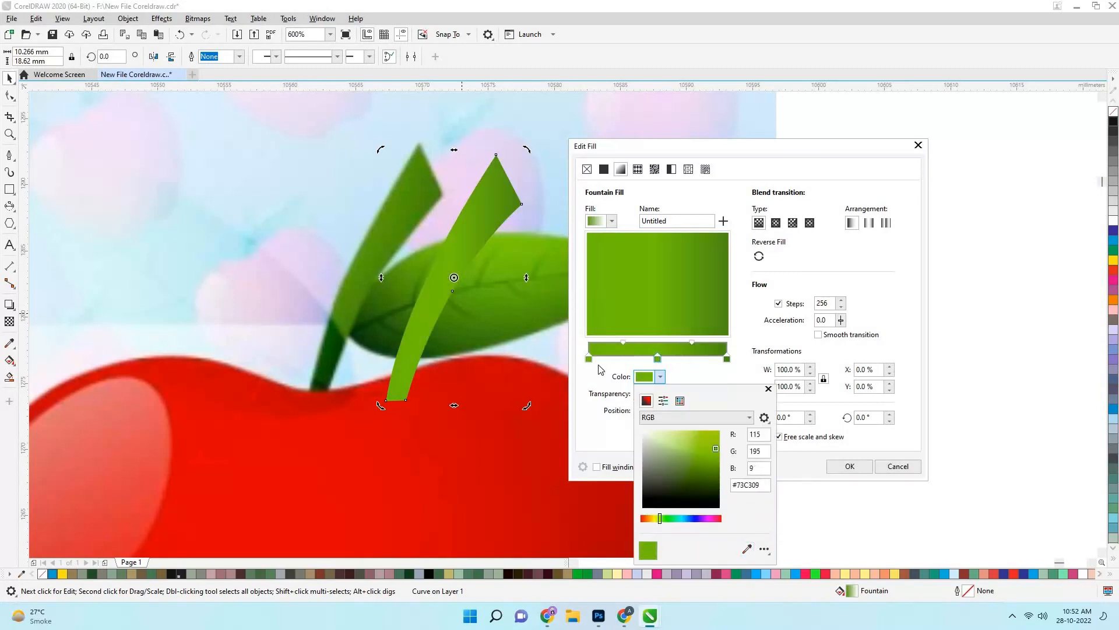
Set the stem fill's start colour to the green (#498210) sampled from the reference stem's edge
{"action": "left_click", "coordinate": [588, 359]}
{"action": "left_click", "coordinate": [660, 378]}
{"action": "left_click", "coordinate": [592, 361]}
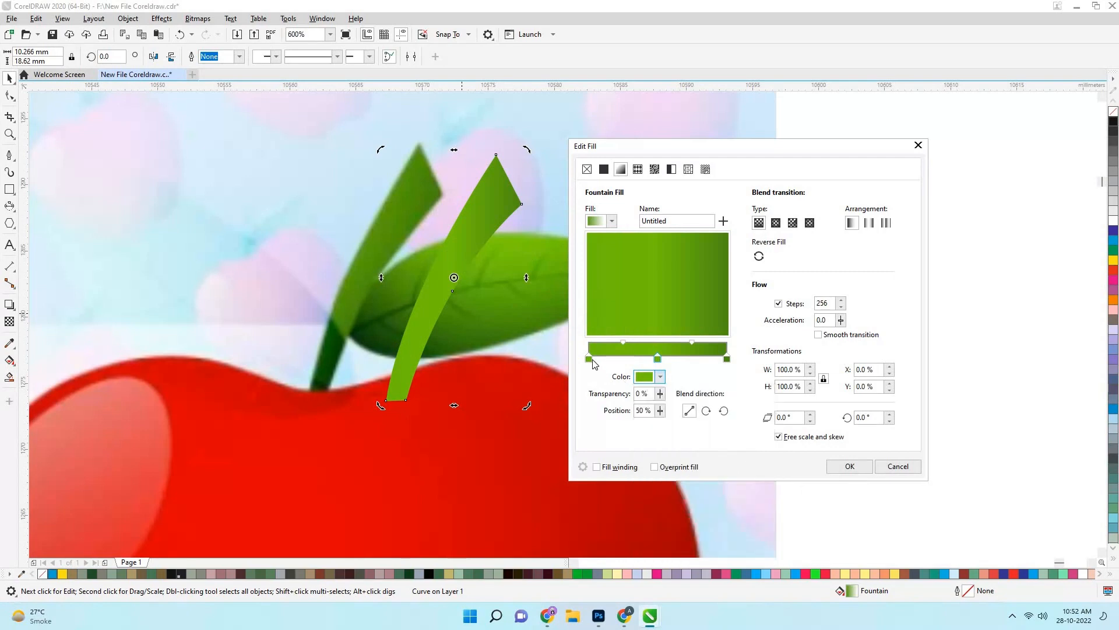
{"action": "left_click", "coordinate": [660, 377]}
{"action": "left_click", "coordinate": [746, 549]}
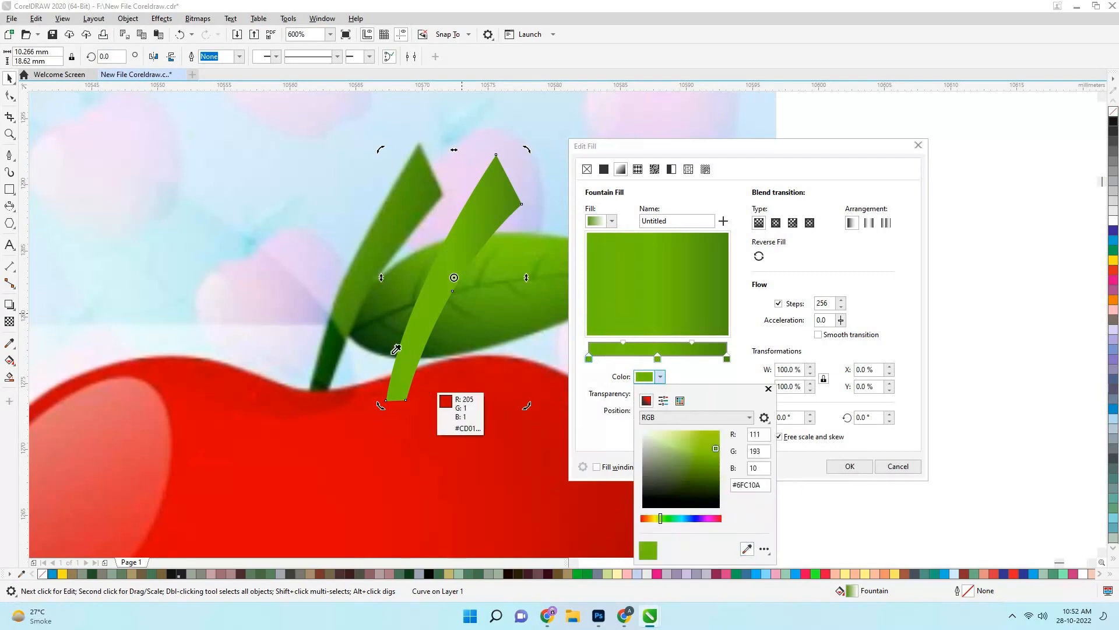
{"action": "left_click", "coordinate": [441, 184]}
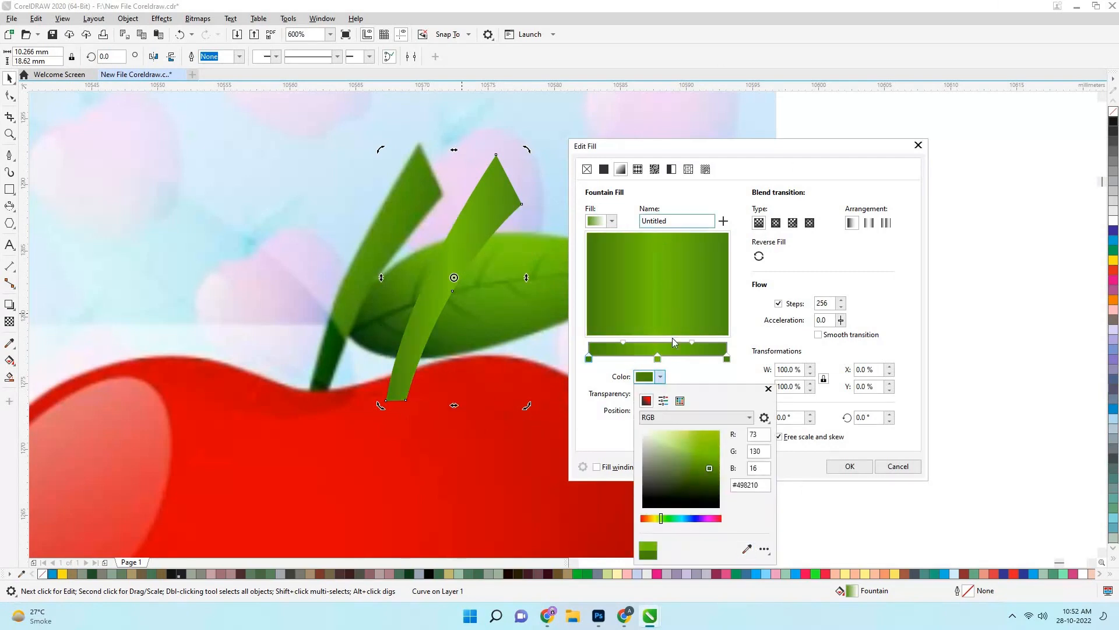
Shift the second blend midpoint to 32%, set the start colour to dark green (#0E3D0B) sampled near the reference leaf's base, and apply the stem's fill
{"action": "left_click", "coordinate": [625, 342]}
{"action": "left_click_drag", "start_coordinate": [691, 342], "coordinate": [652, 354]}
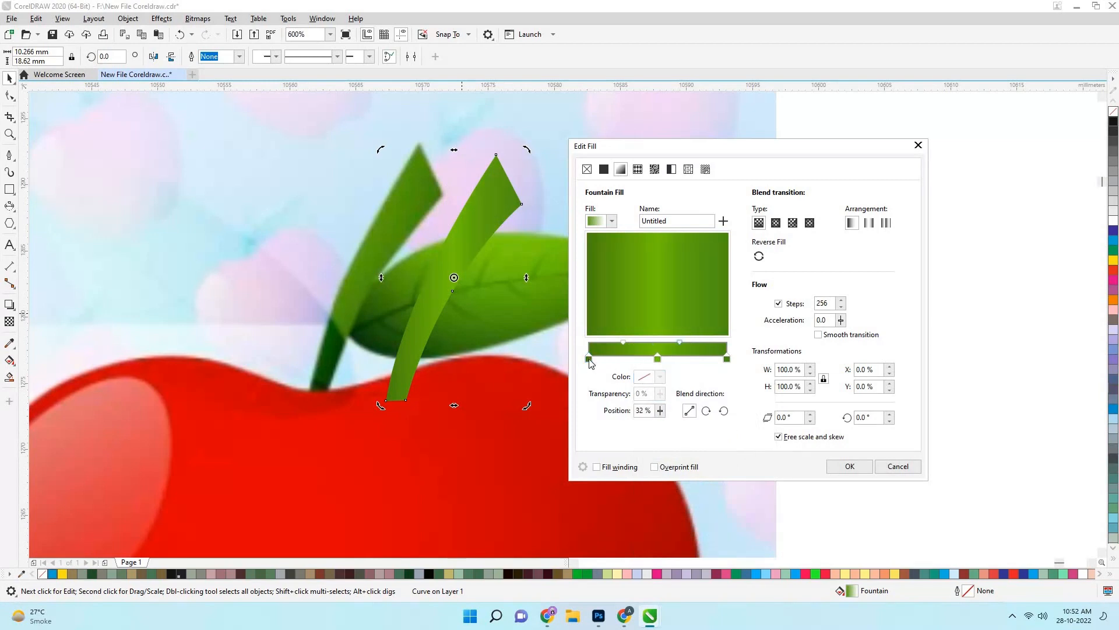
{"action": "left_click", "coordinate": [660, 378]}
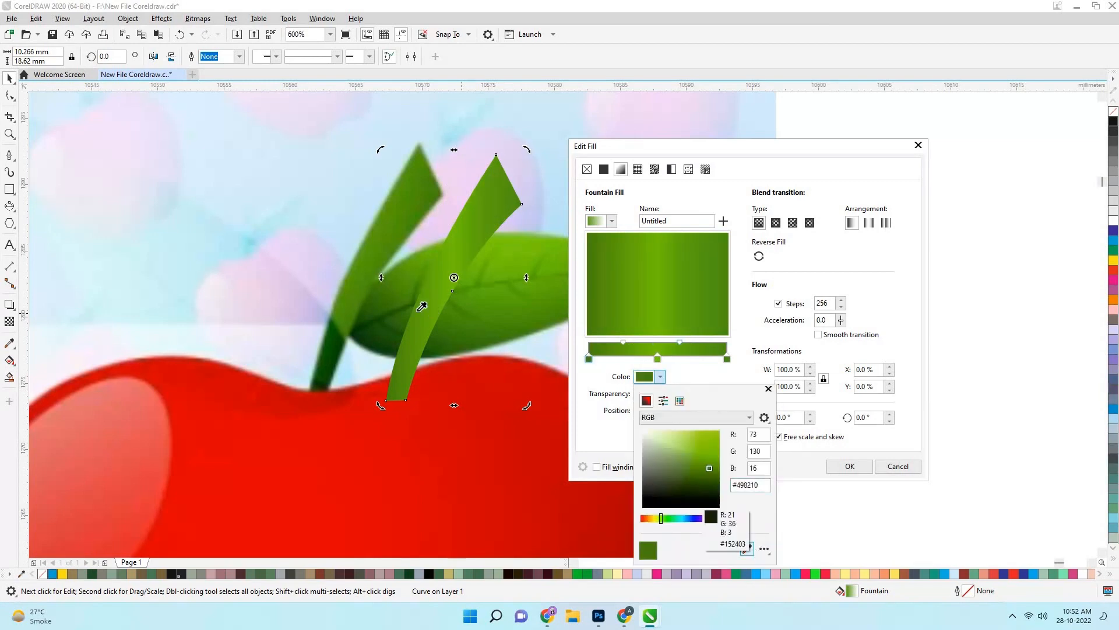
{"action": "left_click", "coordinate": [358, 344]}
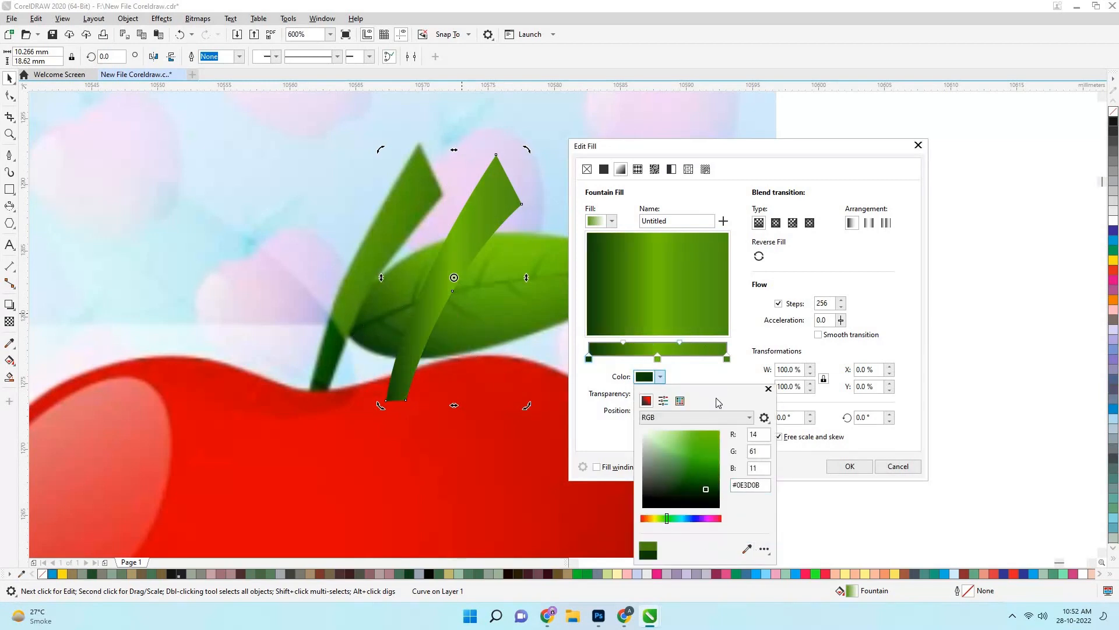
{"action": "left_click", "coordinate": [840, 465]}
{"action": "left_click", "coordinate": [848, 466]}
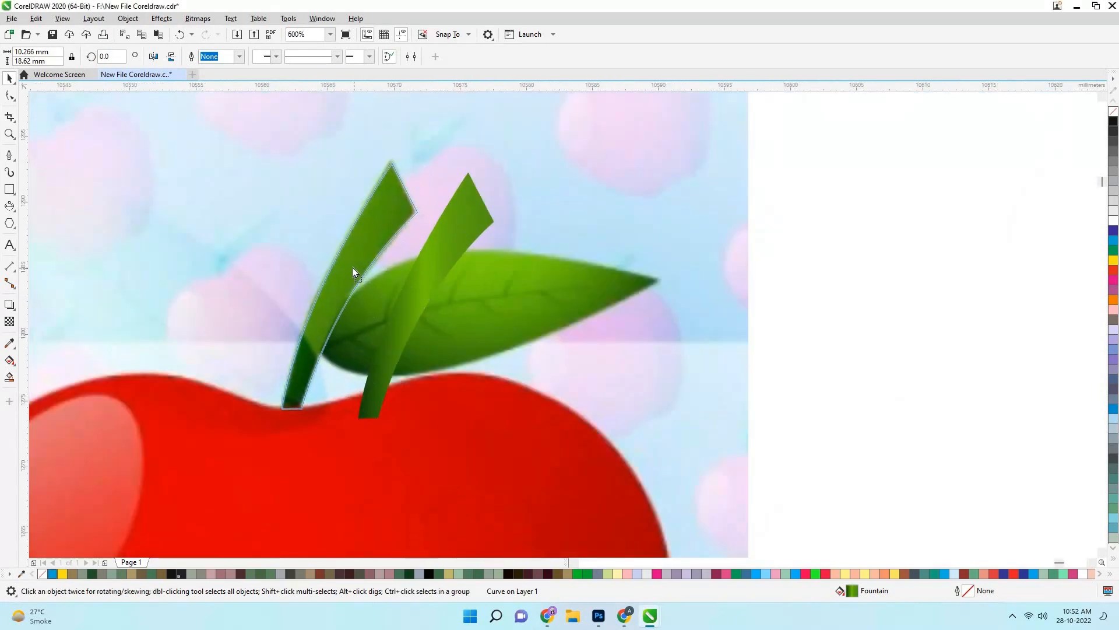
Align the gradient stem with the stem in the image and shift it across onto the traced apple
{"action": "left_click_drag", "start_coordinate": [354, 268], "coordinate": [355, 269]}
{"action": "scroll", "coordinate": [355, 268], "scroll_direction": "down", "scroll_amount": 3}
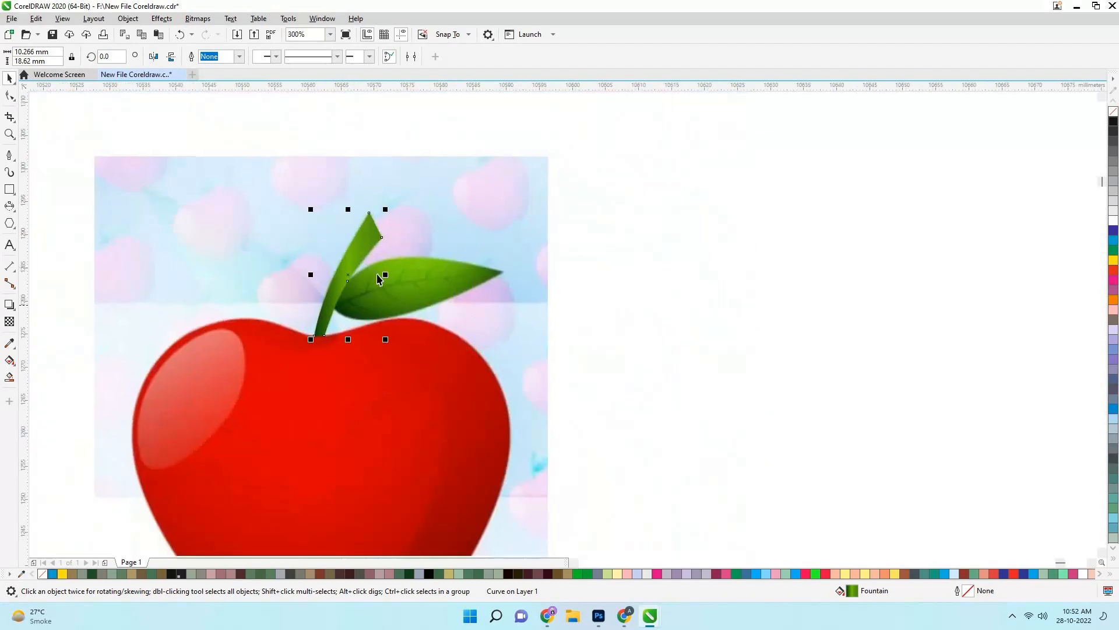
{"action": "key", "text": "Right"}
{"action": "scroll", "coordinate": [592, 310], "scroll_direction": "up", "scroll_amount": 3}
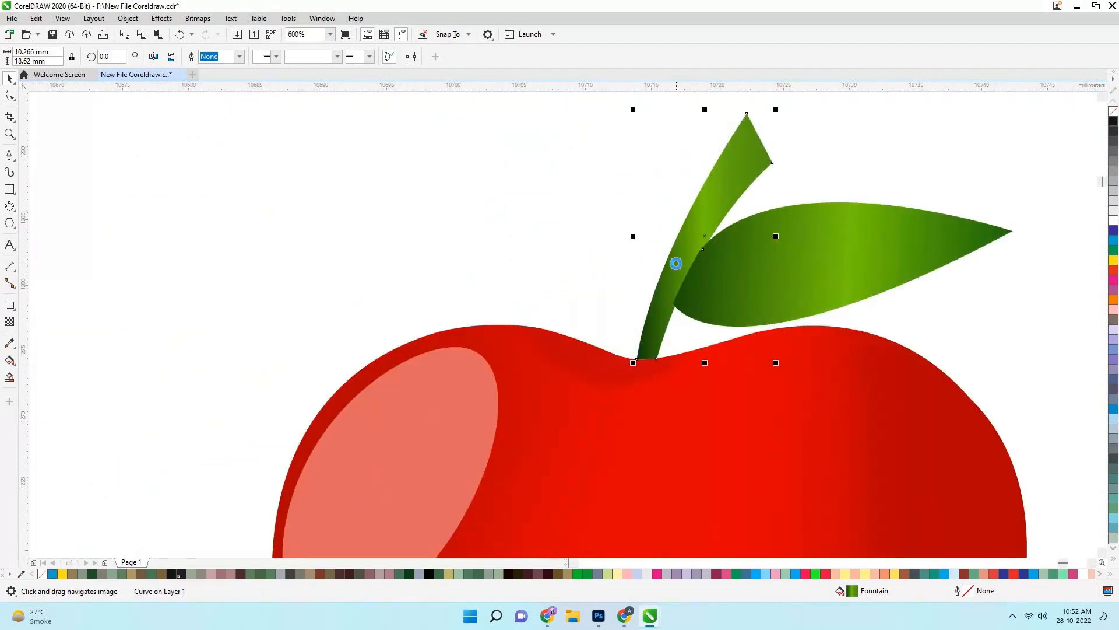
{"action": "scroll", "coordinate": [675, 264], "scroll_direction": "down", "scroll_amount": 2}
{"action": "scroll", "coordinate": [452, 301], "scroll_direction": "down", "scroll_amount": 1}
Stretch the traced stem slightly downward to a height of about 18.86 mm so its base meets the apple
{"action": "left_click_drag", "start_coordinate": [433, 273], "coordinate": [689, 468]}
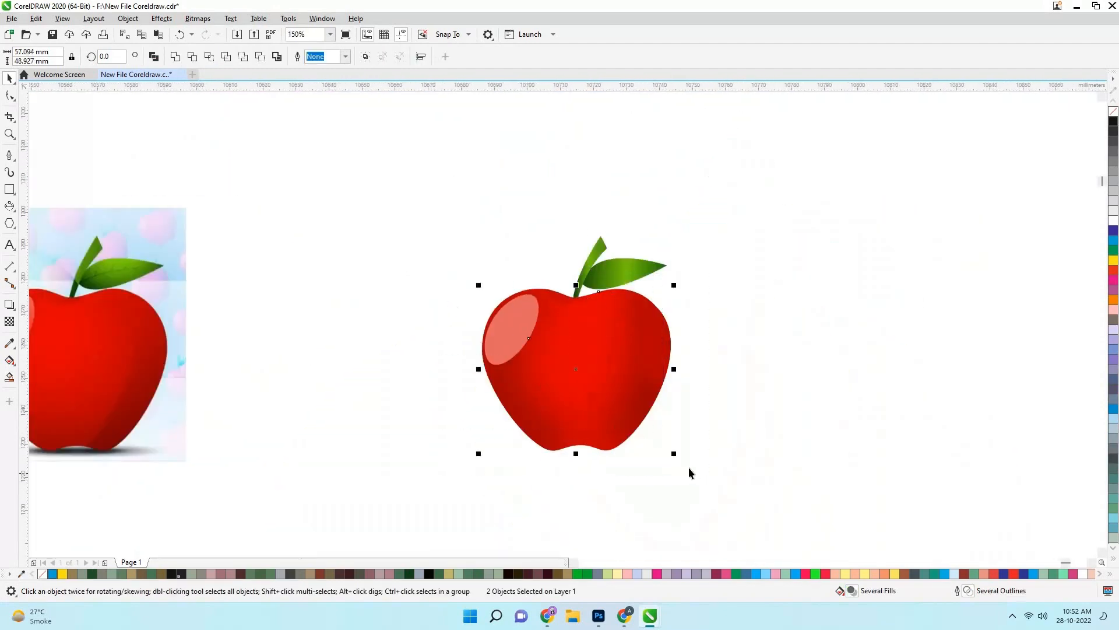
{"action": "scroll", "coordinate": [577, 314], "scroll_direction": "up", "scroll_amount": 3}
{"action": "left_click", "coordinate": [574, 314]}
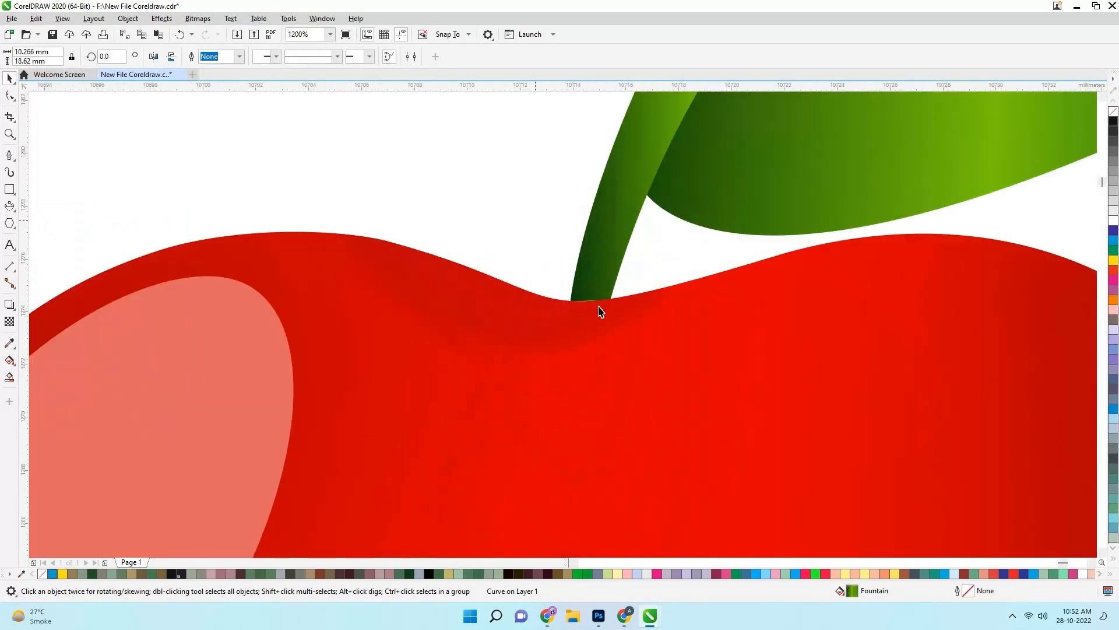
{"action": "left_click_drag", "start_coordinate": [706, 304], "coordinate": [681, 309]}
{"action": "scroll", "coordinate": [659, 299], "scroll_direction": "down", "scroll_amount": 2}
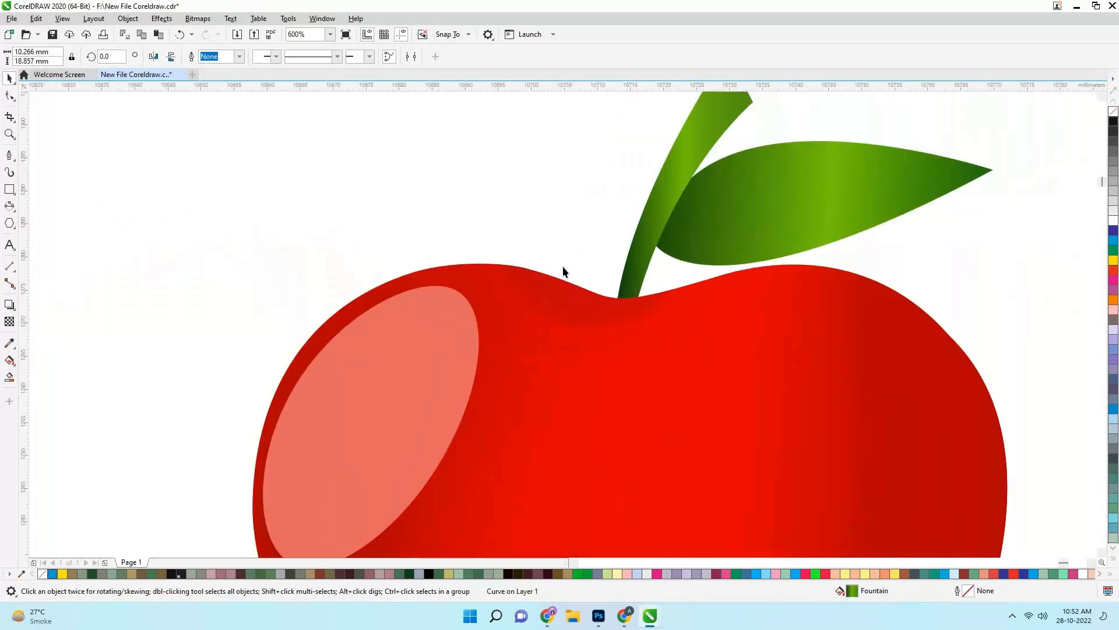
Draw a curved line about 20.7 mm wide along the reference leaf's central vein, from its base towards the tip
{"action": "left_click", "coordinate": [402, 250]}
{"action": "scroll", "coordinate": [402, 250], "scroll_direction": "down", "scroll_amount": 1}
{"action": "left_click_drag", "start_coordinate": [402, 251], "coordinate": [599, 236]}
{"action": "scroll", "coordinate": [206, 233], "scroll_direction": "up", "scroll_amount": 4}
{"action": "key", "text": "F5"}
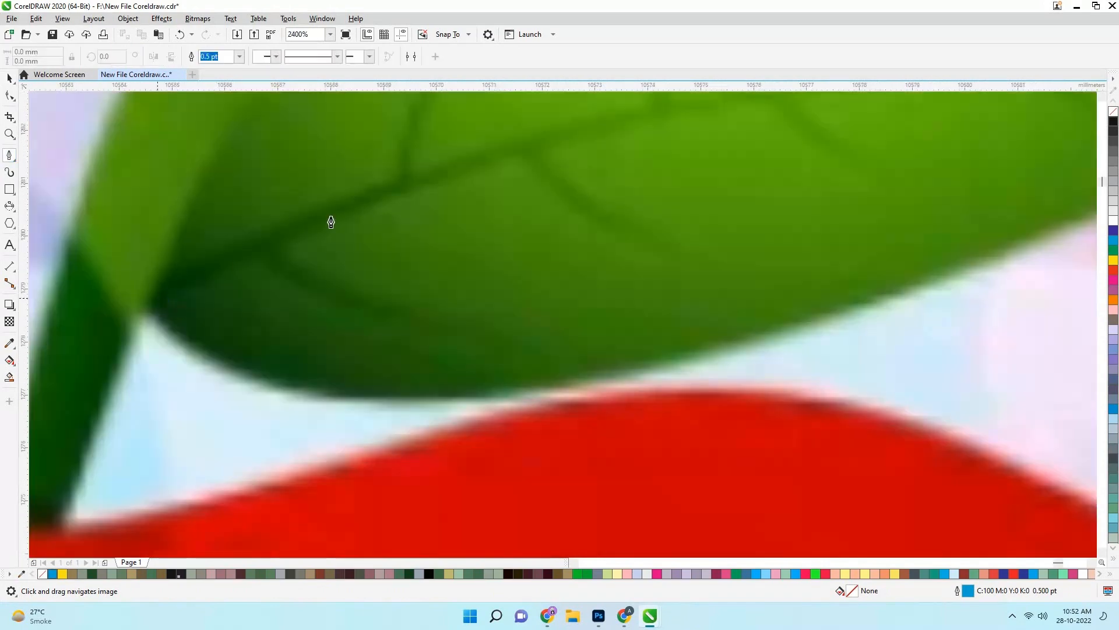
{"action": "left_click", "coordinate": [158, 298]}
{"action": "scroll", "coordinate": [336, 210], "scroll_direction": "down", "scroll_amount": 1}
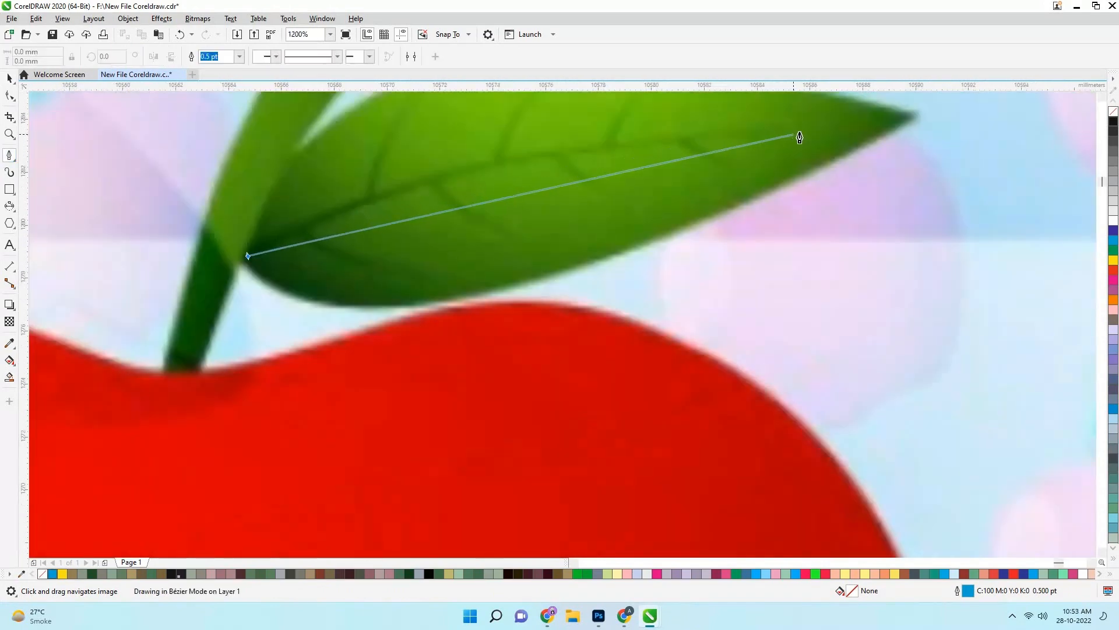
{"action": "left_click_drag", "start_coordinate": [799, 134], "coordinate": [1084, 106]}
{"action": "left_click", "coordinate": [666, 133]}
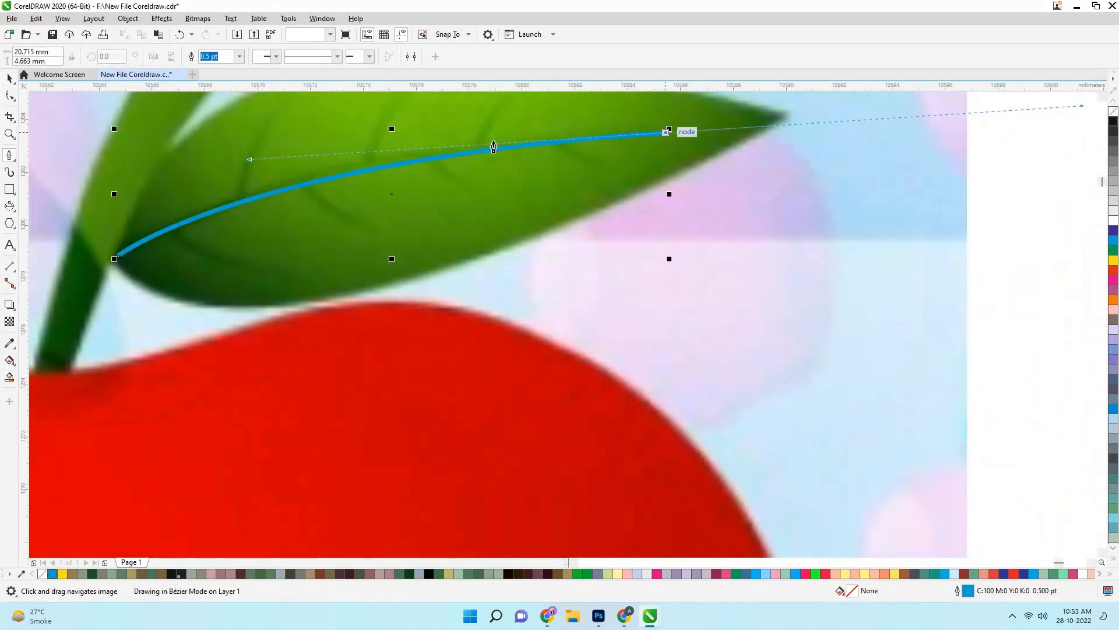
Set the vein's outline to Hairline and close it into a thin tapered shape with a second curve back to the leaf's base
{"action": "left_click", "coordinate": [239, 56]}
{"action": "left_click", "coordinate": [222, 78]}
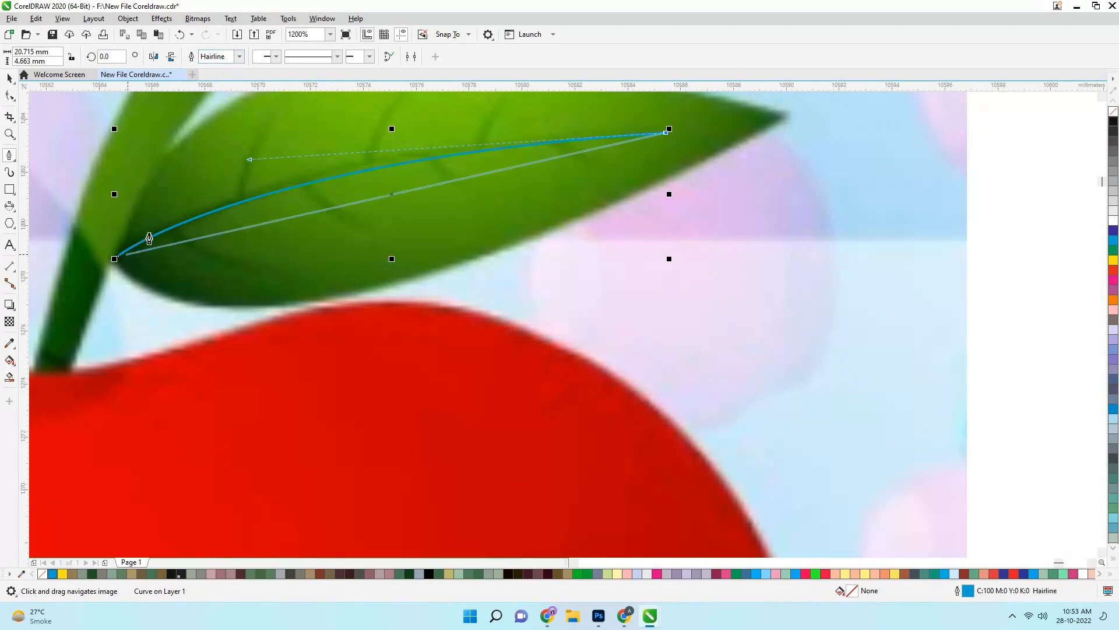
{"action": "scroll", "coordinate": [146, 228], "scroll_direction": "up", "scroll_amount": 1}
{"action": "scroll", "coordinate": [141, 246], "scroll_direction": "down", "scroll_amount": 1}
{"action": "left_click_drag", "start_coordinate": [142, 245], "coordinate": [216, 356]}
{"action": "scroll", "coordinate": [417, 253], "scroll_direction": "up", "scroll_amount": 1}
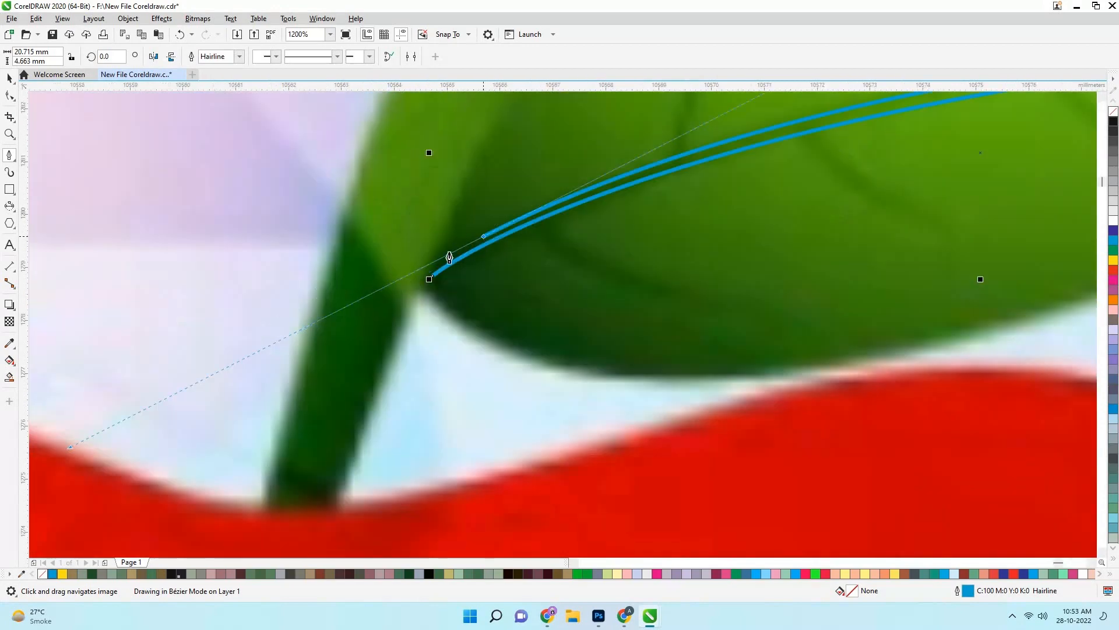
{"action": "left_click", "coordinate": [434, 276]}
{"action": "scroll", "coordinate": [433, 277], "scroll_direction": "down", "scroll_amount": 1}
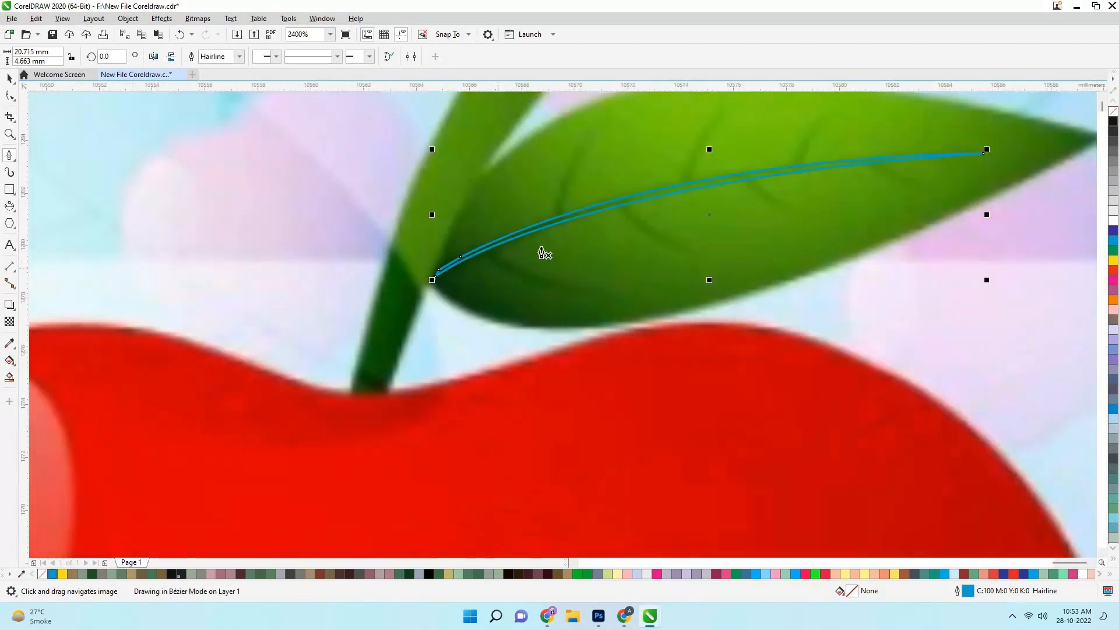
Reshape the curved edge of the central vein so it follows the reference leaf's central vein more closely
{"action": "left_click_drag", "start_coordinate": [635, 238], "coordinate": [447, 308]}
{"action": "left_click", "coordinate": [10, 96]}
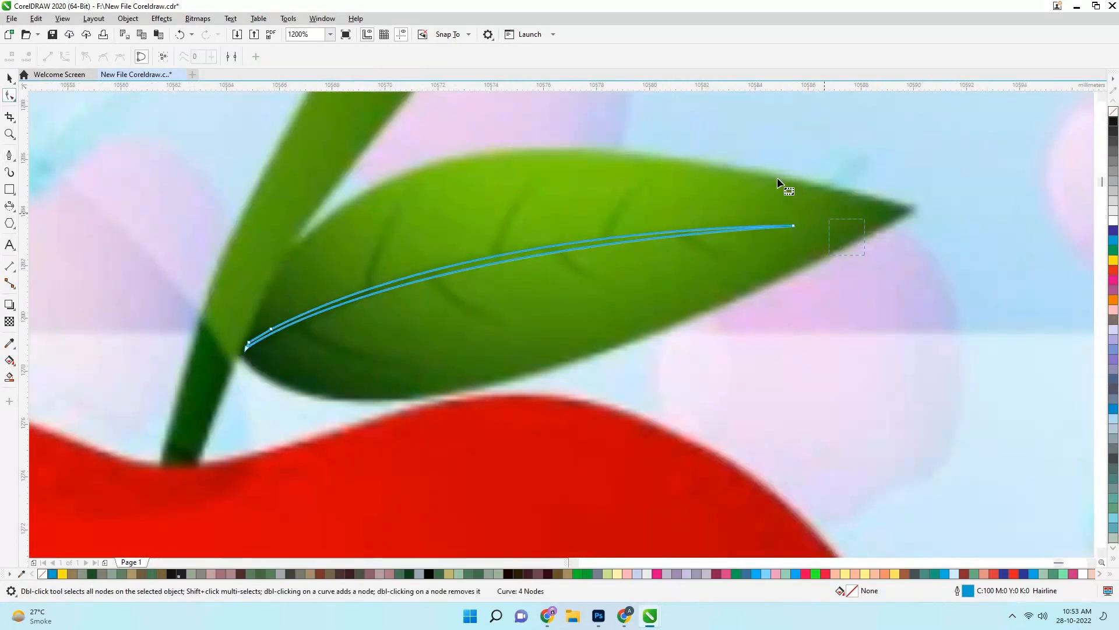
{"action": "left_click_drag", "start_coordinate": [778, 177], "coordinate": [768, 173]}
{"action": "scroll", "coordinate": [446, 245], "scroll_direction": "up", "scroll_amount": 1}
{"action": "left_click_drag", "start_coordinate": [260, 219], "coordinate": [400, 187]}
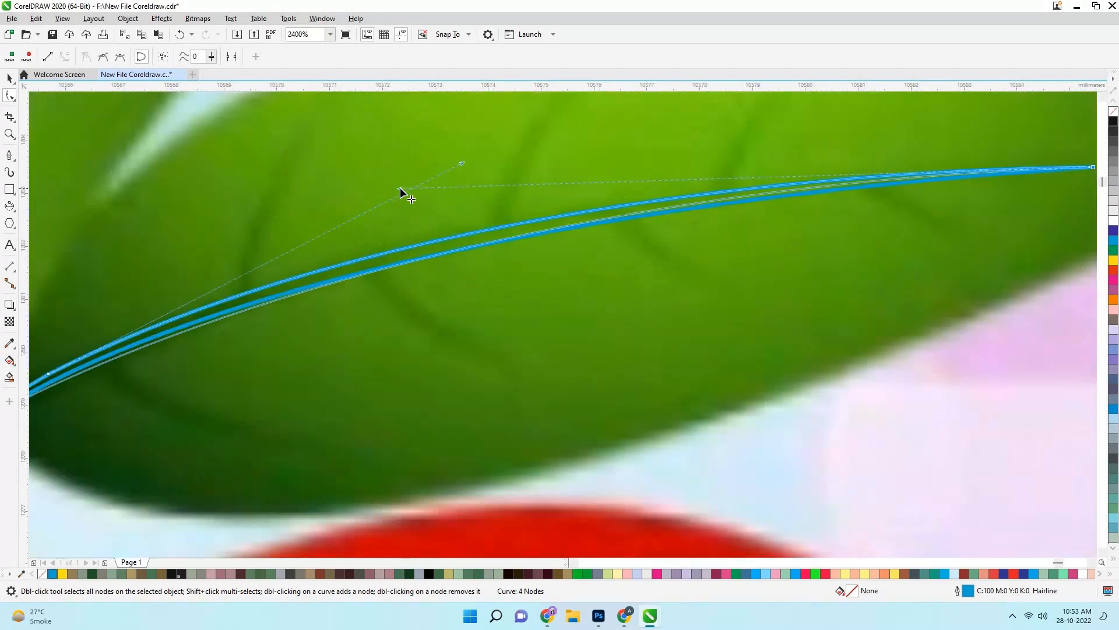
{"action": "scroll", "coordinate": [405, 187], "scroll_direction": "down", "scroll_amount": 1}
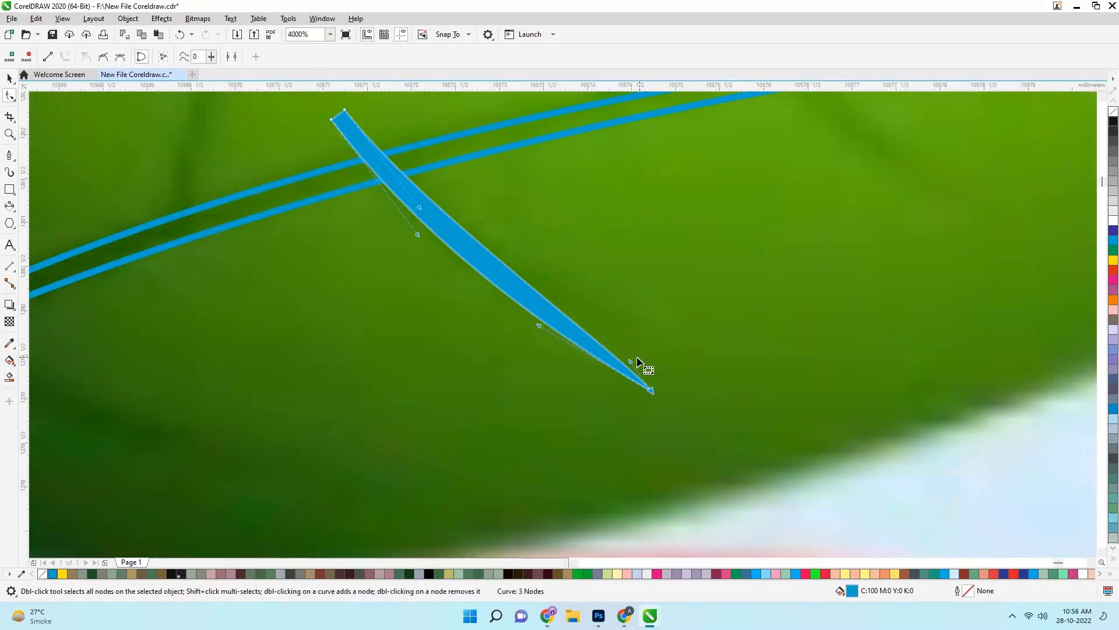
Slim the filled side vein towards its tip and move it below the central vein, near the leaf's base
{"action": "mouse_move", "coordinate": [640, 368]}
{"action": "left_mouse_down"}
{"action": "mouse_move", "coordinate": [559, 325]}
{"action": "mouse_move", "coordinate": [571, 321]}
{"action": "left_mouse_up"}
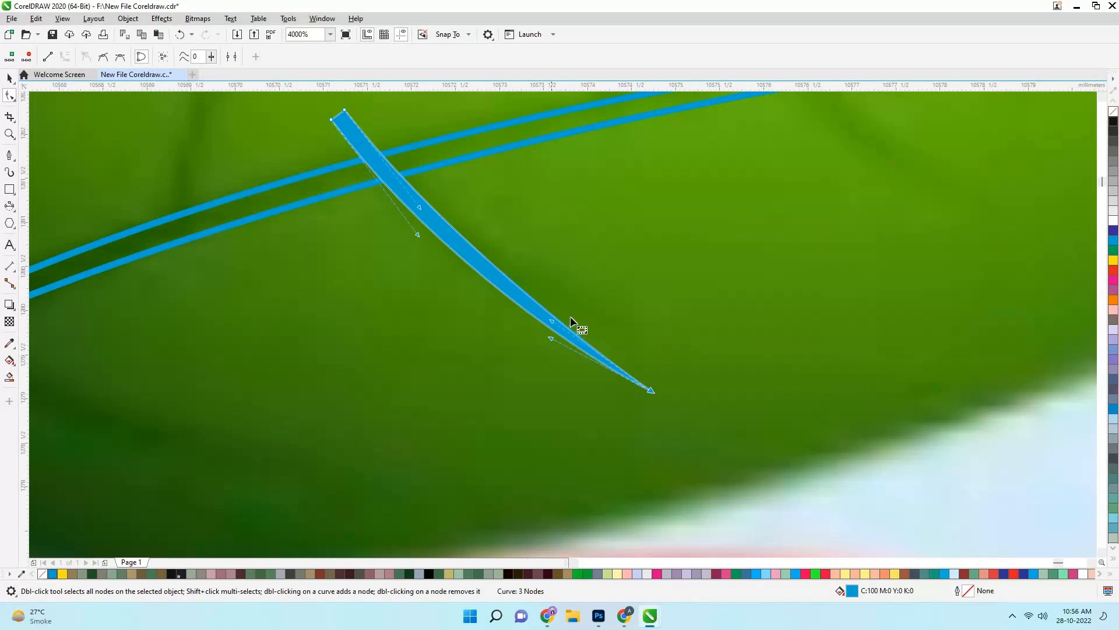
{"action": "left_click", "coordinate": [9, 78]}
{"action": "scroll", "coordinate": [491, 232], "scroll_direction": "down", "scroll_amount": 2}
{"action": "left_click_drag", "start_coordinate": [485, 235], "coordinate": [389, 290]}
{"action": "scroll", "coordinate": [388, 287], "scroll_direction": "up", "scroll_amount": 1}
{"action": "scroll", "coordinate": [330, 243], "scroll_direction": "up", "scroll_amount": 2}
{"action": "left_click_drag", "start_coordinate": [329, 227], "coordinate": [326, 223]}
Move the side vein's tip node inside the leaf and bend its edges along the lower reference vein nearest the base
{"action": "left_click", "coordinate": [10, 96]}
{"action": "scroll", "coordinate": [356, 179], "scroll_direction": "down", "scroll_amount": 2}
{"action": "scroll", "coordinate": [506, 334], "scroll_direction": "up", "scroll_amount": 1}
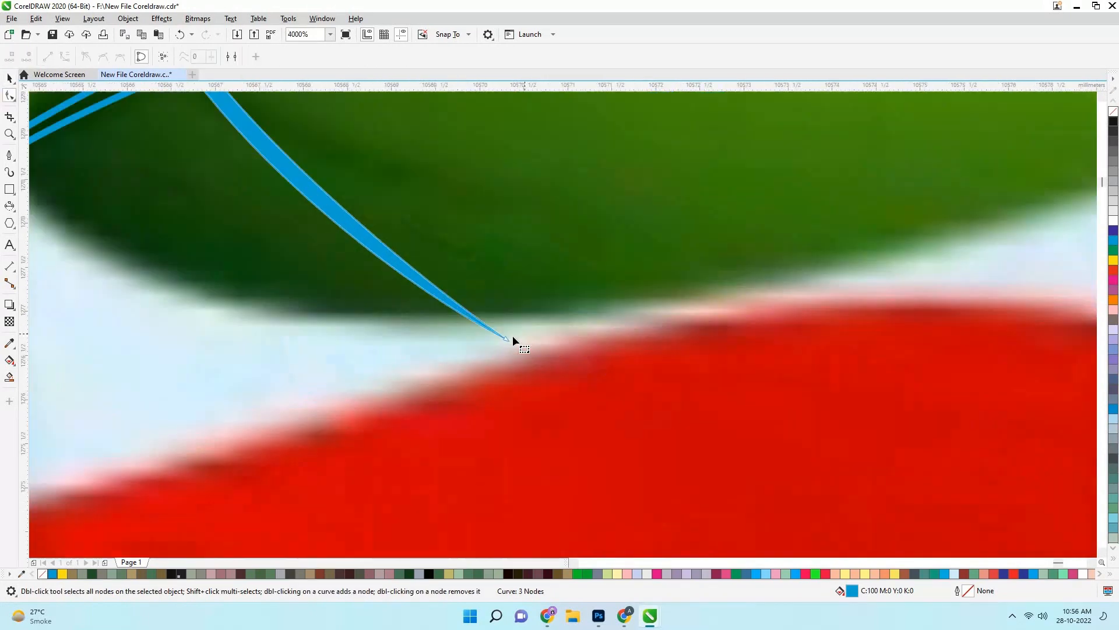
{"action": "left_click_drag", "start_coordinate": [505, 339], "coordinate": [582, 226]}
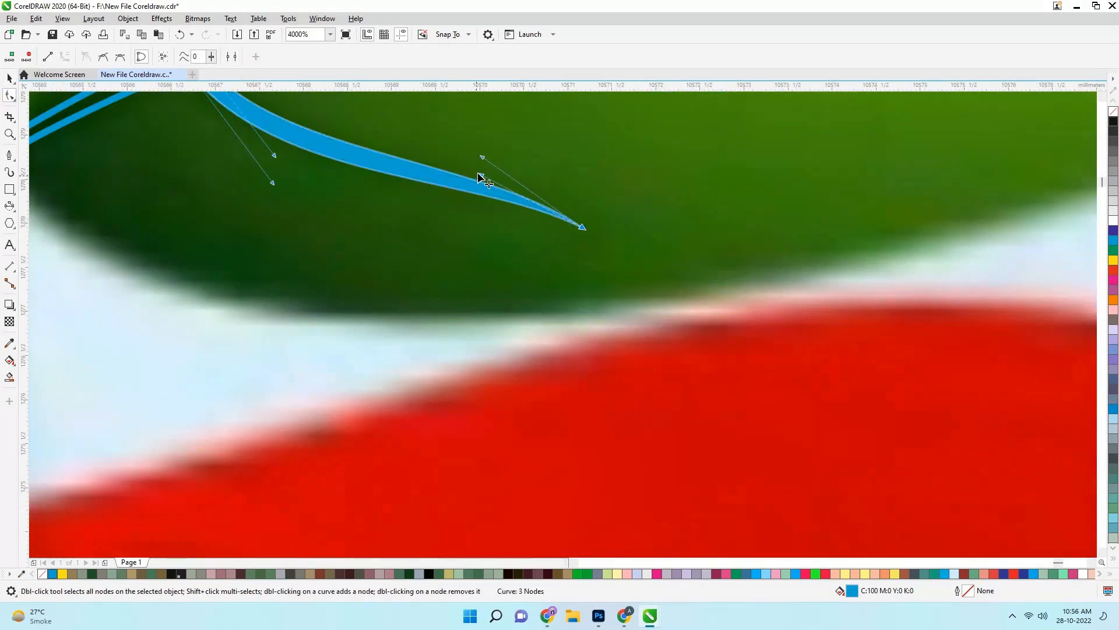
{"action": "left_click_drag", "start_coordinate": [483, 166], "coordinate": [583, 227]}
{"action": "scroll", "coordinate": [390, 277], "scroll_direction": "down", "scroll_amount": 4}
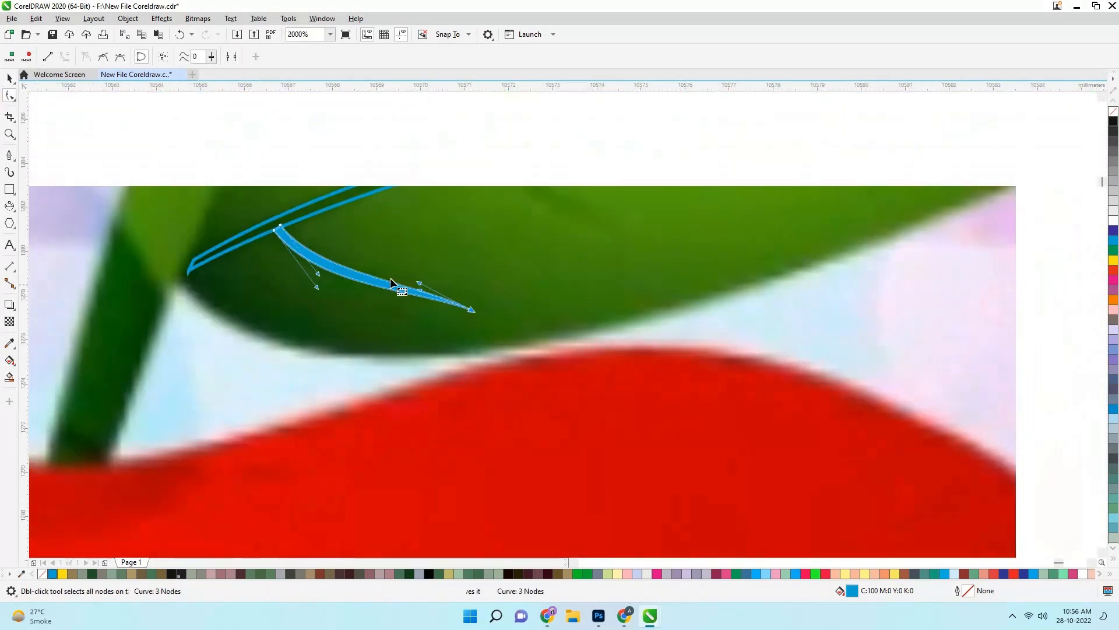
Duplicate the side vein onto the second lower reference vein and pull its tip inwards to shorten it
{"action": "left_click", "coordinate": [12, 81]}
{"action": "scroll", "coordinate": [400, 299], "scroll_direction": "up", "scroll_amount": 1}
{"action": "left_click_drag", "start_coordinate": [383, 295], "coordinate": [498, 241]}
{"action": "scroll", "coordinate": [419, 232], "scroll_direction": "up", "scroll_amount": 1}
{"action": "key", "text": "F10"}
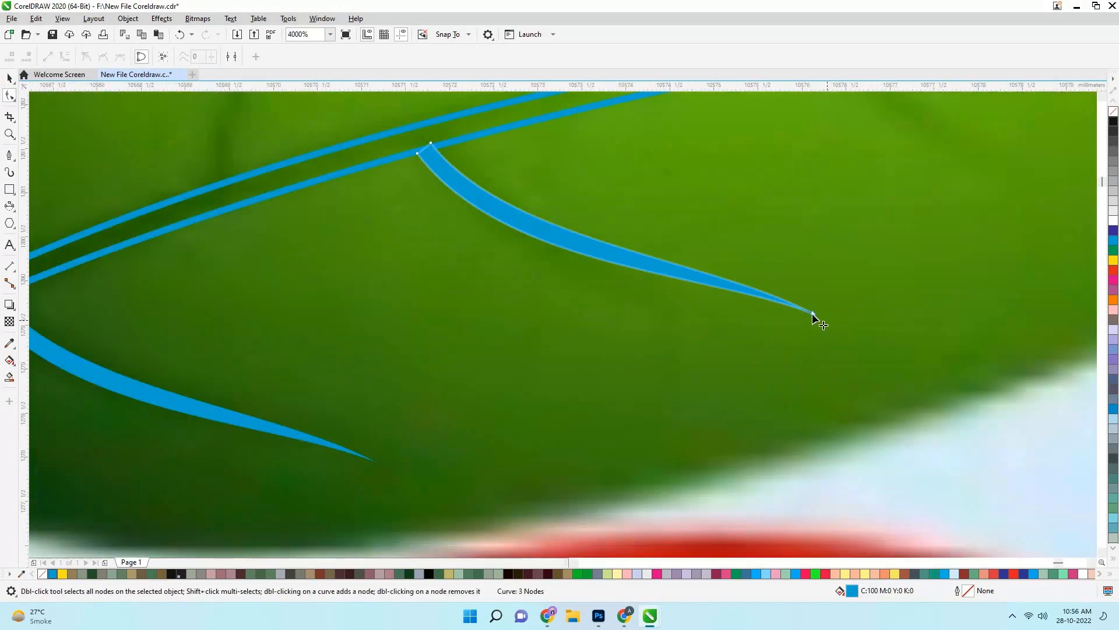
{"action": "left_click_drag", "start_coordinate": [811, 314], "coordinate": [707, 319]}
{"action": "scroll", "coordinate": [708, 319], "scroll_direction": "down", "scroll_amount": 3}
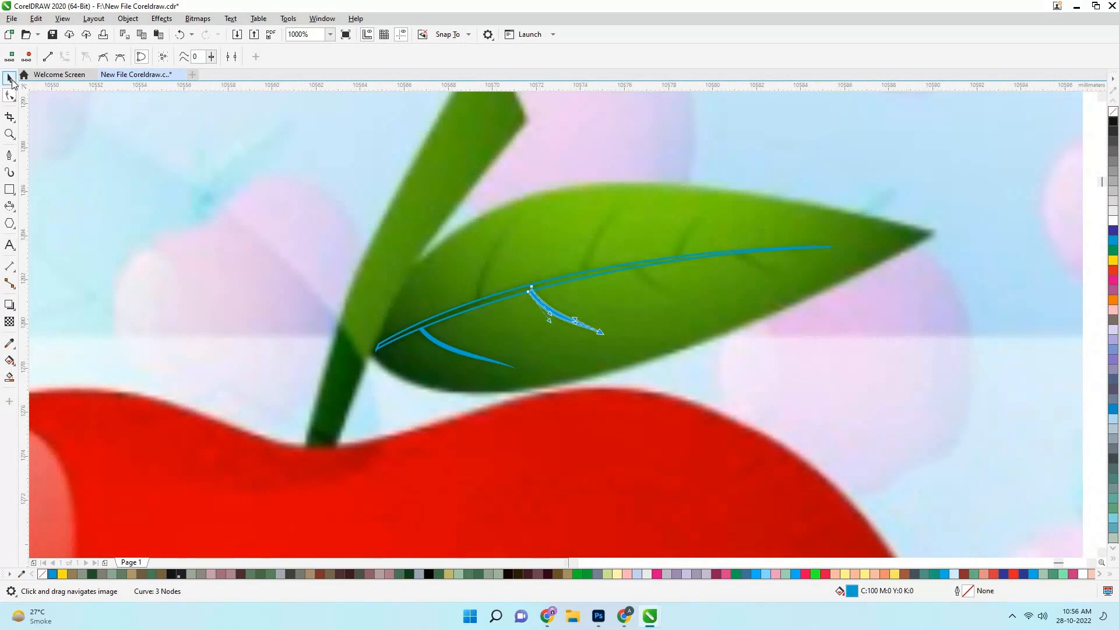
Duplicate the second side vein onto the third lower reference vein and scale it to about 2.67 × 1.58 mm
{"action": "left_click", "coordinate": [12, 81]}
{"action": "scroll", "coordinate": [543, 280], "scroll_direction": "up", "scroll_amount": 1}
{"action": "scroll", "coordinate": [630, 356], "scroll_direction": "up", "scroll_amount": 1}
{"action": "left_click_drag", "start_coordinate": [487, 344], "coordinate": [394, 389]}
{"action": "left_click_drag", "start_coordinate": [420, 371], "coordinate": [854, 278]}
{"action": "left_click_drag", "start_coordinate": [748, 222], "coordinate": [541, 275]}
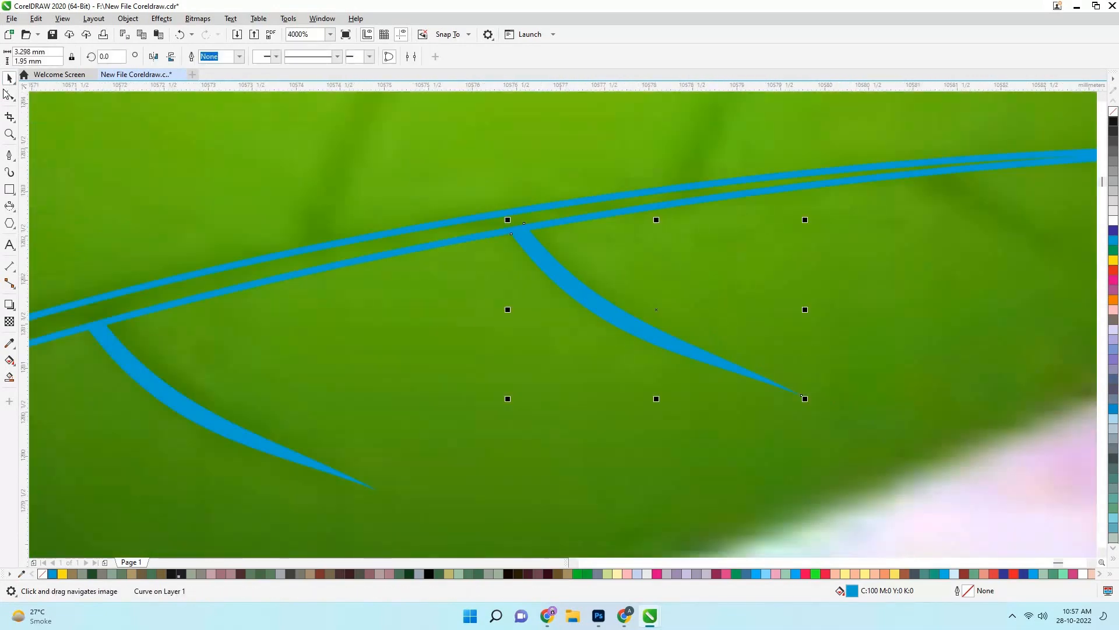
{"action": "left_click_drag", "start_coordinate": [806, 400], "coordinate": [754, 379]}
{"action": "scroll", "coordinate": [754, 380], "scroll_direction": "down", "scroll_amount": 3}
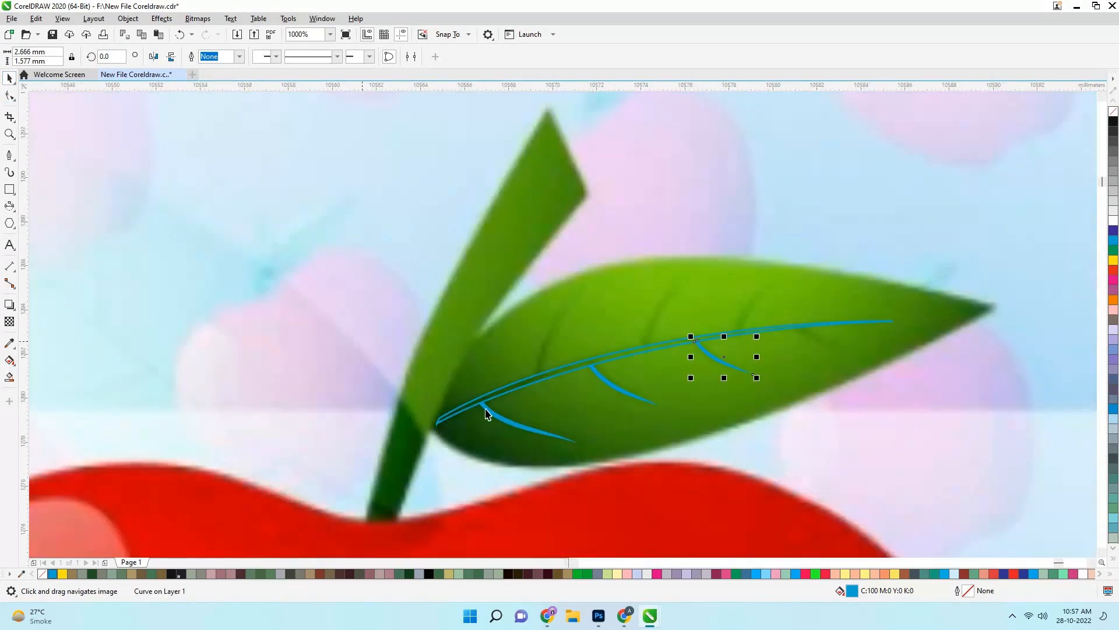
Duplicate the side vein nearest the leaf's base above the central vein and mirror it vertically
{"action": "left_click_drag", "start_coordinate": [487, 413], "coordinate": [529, 391]}
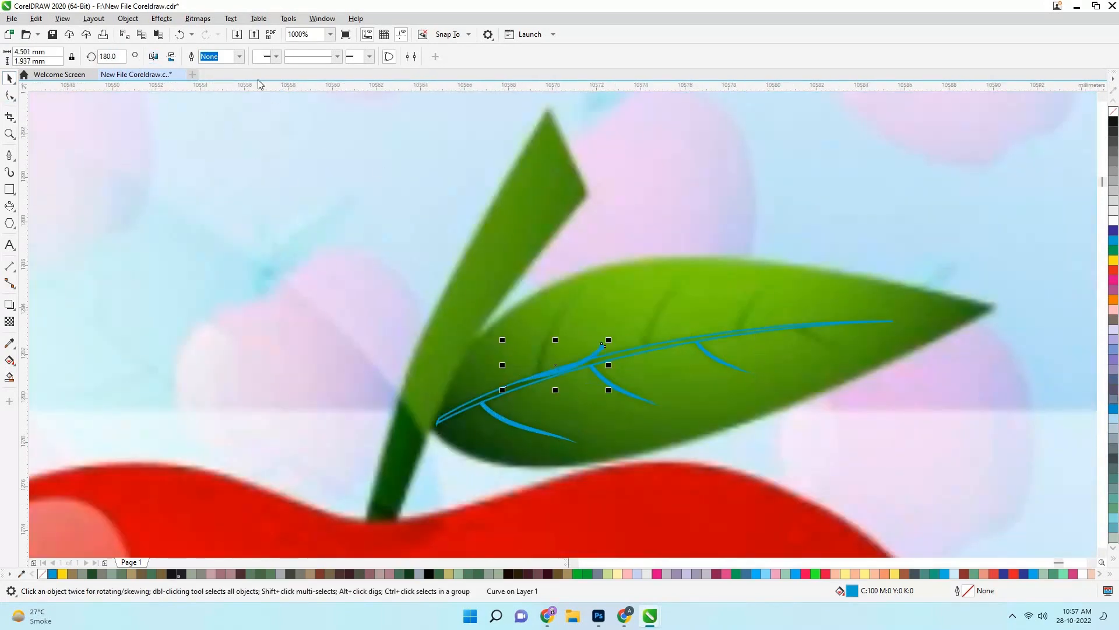
{"action": "left_click", "coordinate": [171, 56]}
{"action": "scroll", "coordinate": [562, 381], "scroll_direction": "up", "scroll_amount": 1}
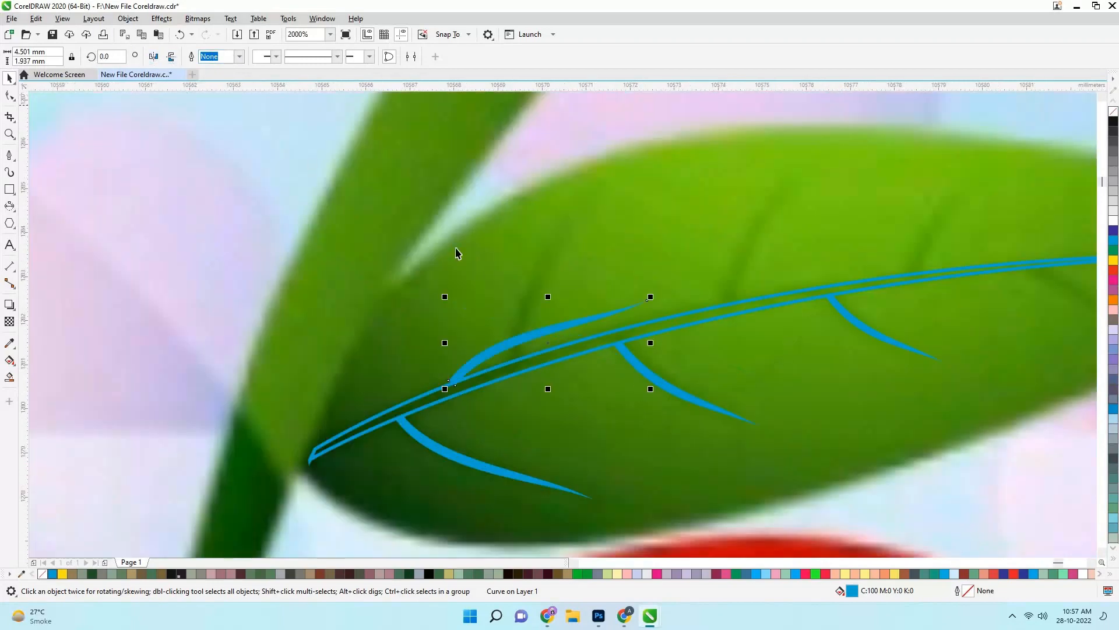
Rotate the mirrored vein to about 43.7° and set its base on the central vein along the first upper reference vein
{"action": "left_click", "coordinate": [551, 342]}
{"action": "left_click_drag", "start_coordinate": [650, 297], "coordinate": [594, 242]}
{"action": "scroll", "coordinate": [527, 372], "scroll_direction": "up", "scroll_amount": 1}
{"action": "left_click_drag", "start_coordinate": [527, 372], "coordinate": [548, 193]}
{"action": "left_click", "coordinate": [524, 350]}
{"action": "scroll", "coordinate": [443, 379], "scroll_direction": "down", "scroll_amount": 1}
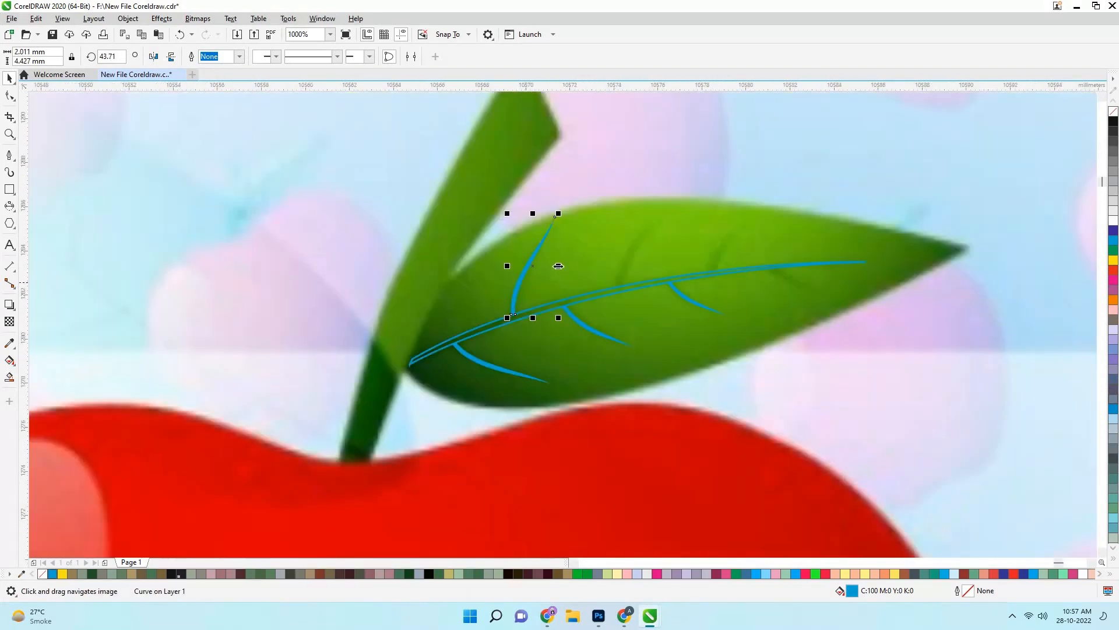
Duplicate the second lower side vein above the central vein, mirror it vertically and rotate it to about 38.8°
{"action": "left_click", "coordinate": [555, 424]}
{"action": "left_click_drag", "start_coordinate": [570, 422], "coordinate": [589, 292]}
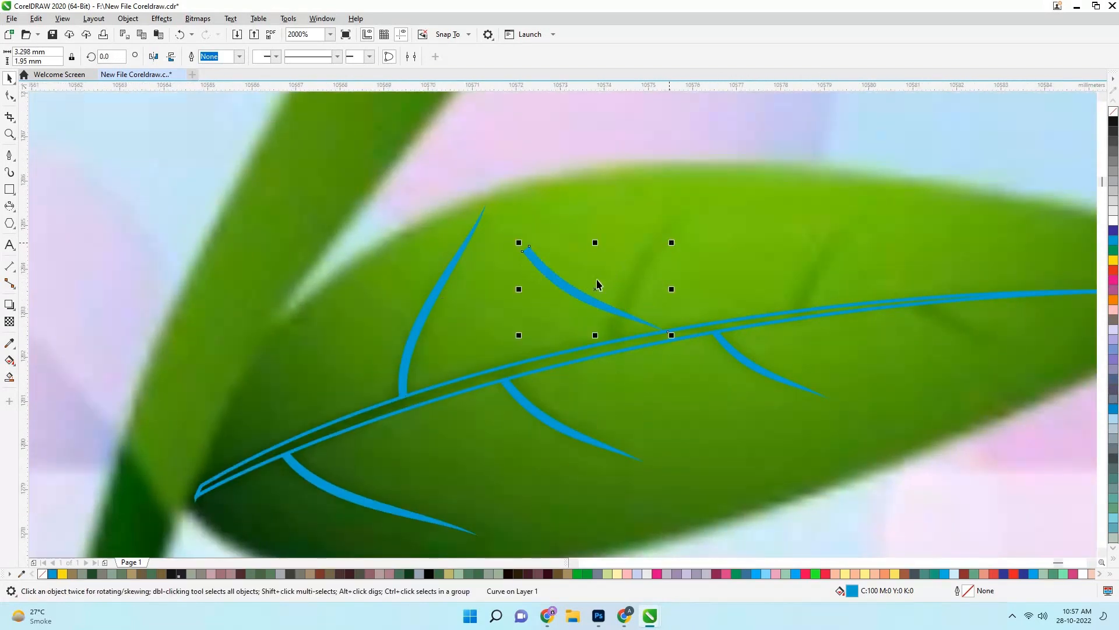
{"action": "key", "text": "Escape"}
{"action": "left_click", "coordinate": [602, 309]}
{"action": "left_click", "coordinate": [601, 310]}
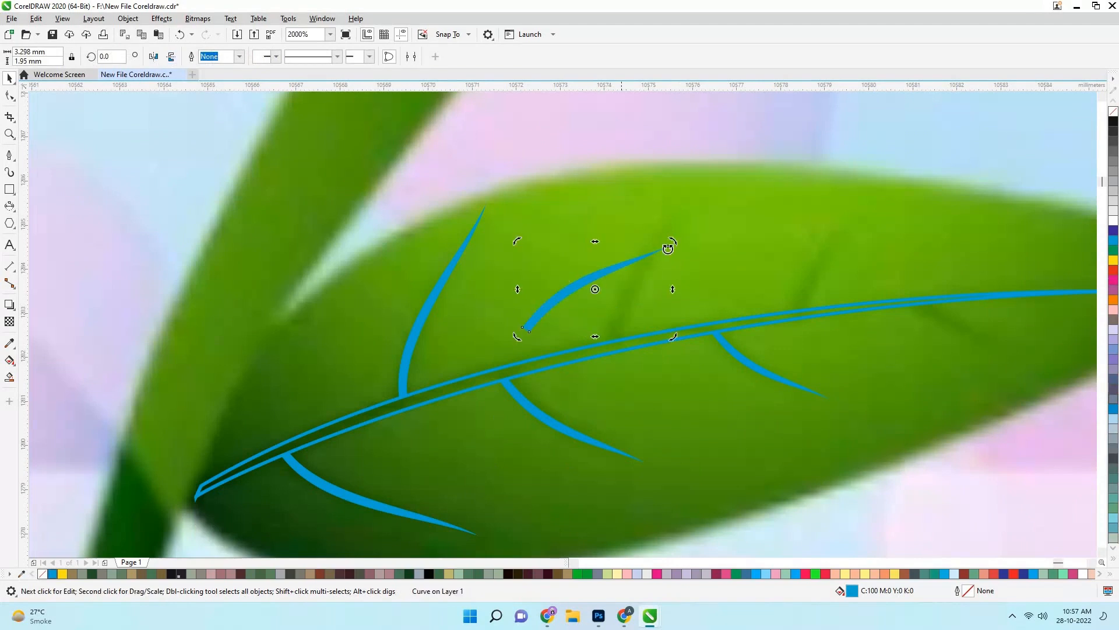
{"action": "left_click_drag", "start_coordinate": [670, 242], "coordinate": [606, 192]}
{"action": "left_click", "coordinate": [583, 290]}
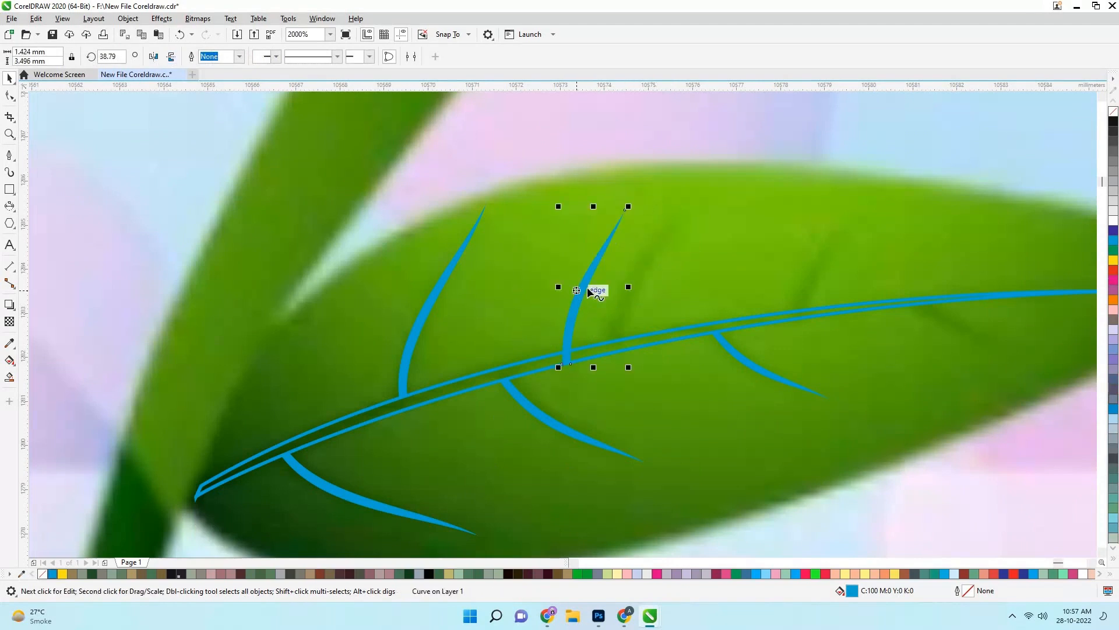
Fit the rotated copy to the second upper reference vein and scale it to about 1.19 × 2.92 mm
{"action": "key", "text": "F10"}
{"action": "left_click", "coordinate": [13, 80]}
{"action": "left_click_drag", "start_coordinate": [579, 293], "coordinate": [629, 271]}
{"action": "scroll", "coordinate": [624, 315], "scroll_direction": "up", "scroll_amount": 2}
{"action": "left_click_drag", "start_coordinate": [605, 397], "coordinate": [556, 439]}
{"action": "scroll", "coordinate": [557, 445], "scroll_direction": "down", "scroll_amount": 1}
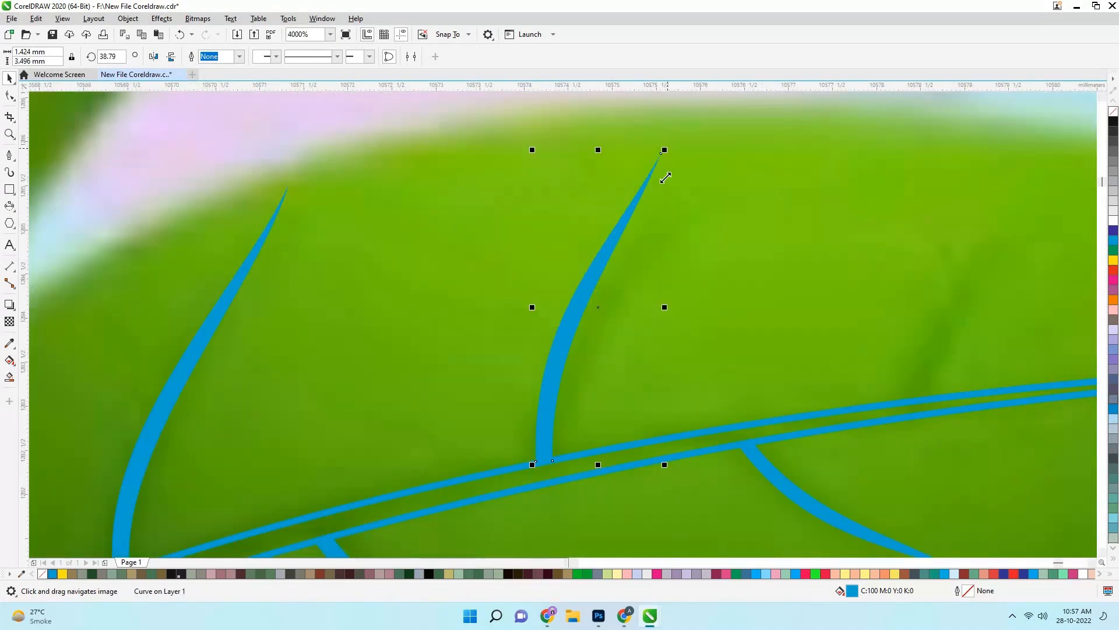
{"action": "left_click_drag", "start_coordinate": [666, 150], "coordinate": [666, 199]}
{"action": "mouse_move", "coordinate": [599, 288]}
{"action": "left_mouse_down"}
{"action": "mouse_move", "coordinate": [614, 292]}
{"action": "mouse_move", "coordinate": [614, 282]}
{"action": "left_mouse_up"}
{"action": "scroll", "coordinate": [670, 320], "scroll_direction": "down", "scroll_amount": 1}
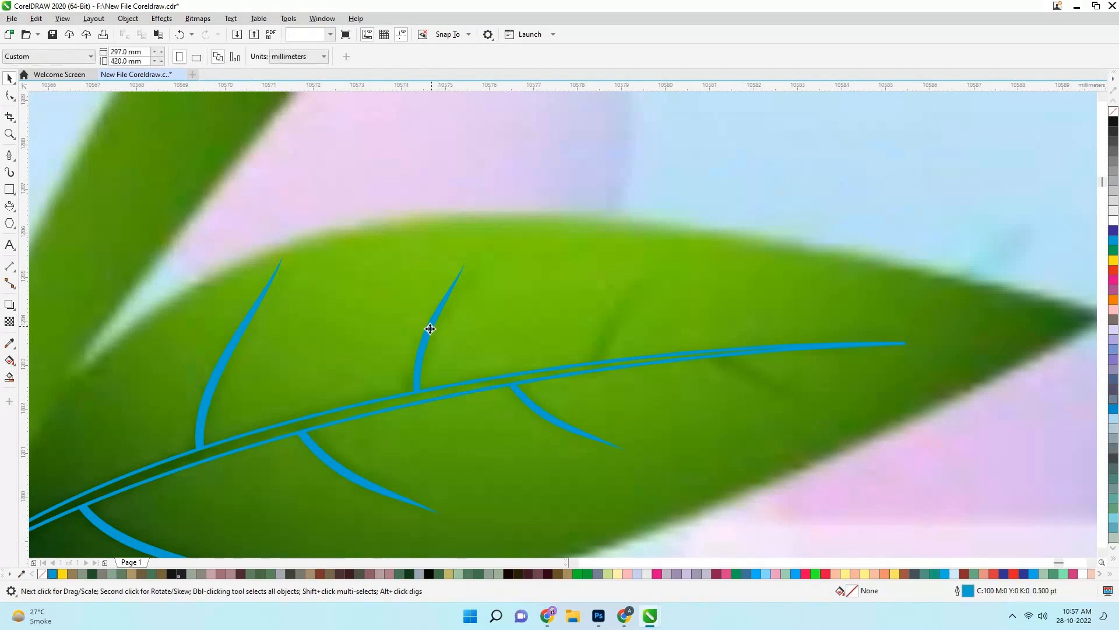
Duplicate the second upper vein onto the third upper reference vein, shrink it to about 1.09 × 1.5 mm and rotate it to about 24.6°
{"action": "left_click_drag", "start_coordinate": [430, 327], "coordinate": [607, 292]}
{"action": "right_click", "coordinate": [607, 293]}
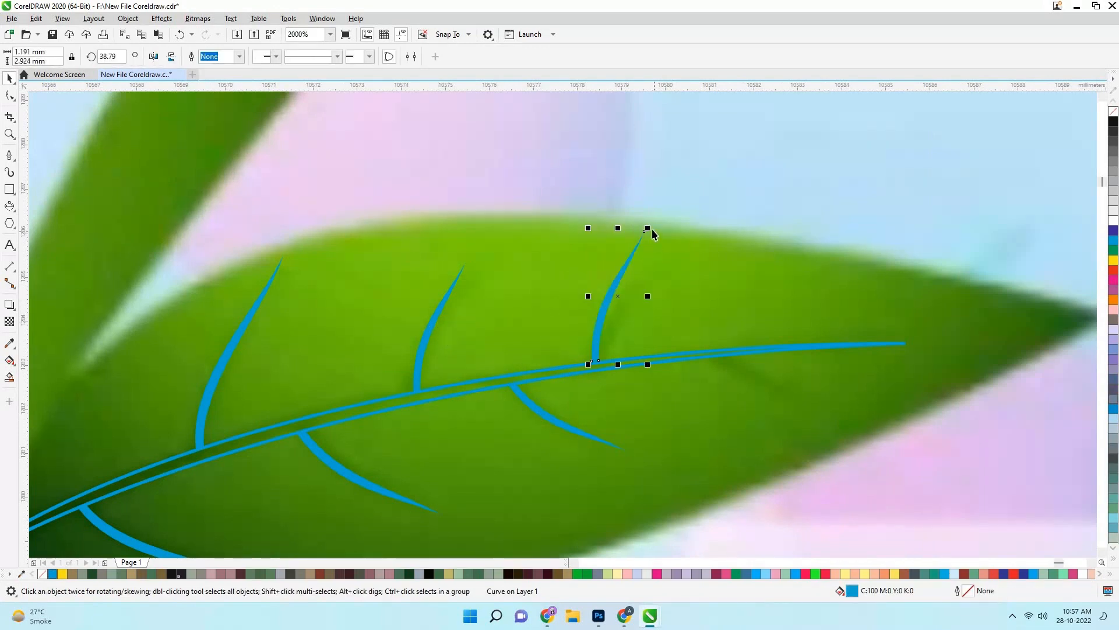
{"action": "left_click_drag", "start_coordinate": [650, 229], "coordinate": [644, 282]}
{"action": "scroll", "coordinate": [601, 310], "scroll_direction": "up", "scroll_amount": 1}
{"action": "left_click", "coordinate": [612, 339]}
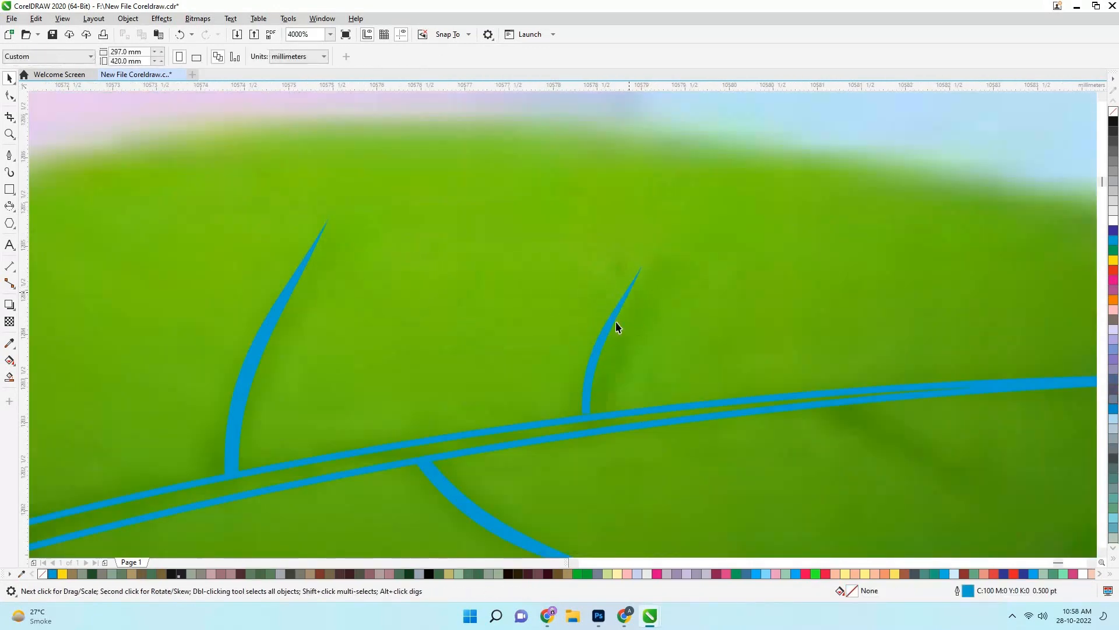
{"action": "left_click_drag", "start_coordinate": [612, 338], "coordinate": [588, 412]}
{"action": "left_click_drag", "start_coordinate": [683, 279], "coordinate": [688, 280]}
{"action": "scroll", "coordinate": [689, 282], "scroll_direction": "down", "scroll_amount": 2}
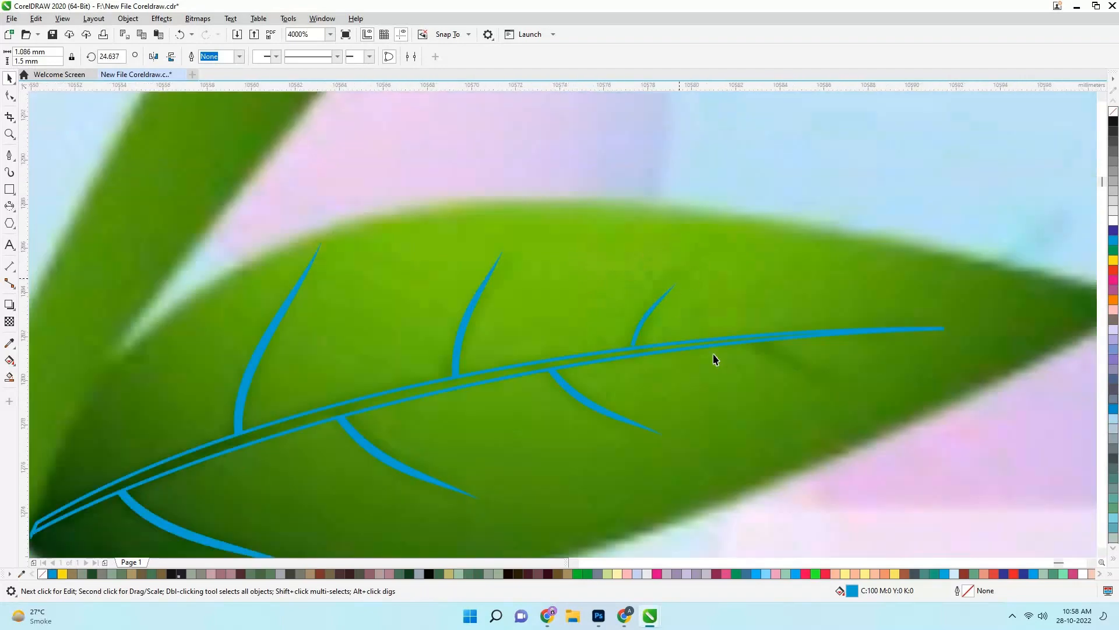
Enlarge the third upper vein slightly to about 1.13 × 1.57 mm so its base meets the central vein
{"action": "left_click", "coordinate": [610, 288]}
{"action": "scroll", "coordinate": [609, 288], "scroll_direction": "up", "scroll_amount": 1}
{"action": "left_click_drag", "start_coordinate": [750, 324], "coordinate": [456, 285]}
{"action": "scroll", "coordinate": [456, 285], "scroll_direction": "up", "scroll_amount": 1}
{"action": "scroll", "coordinate": [357, 310], "scroll_direction": "up", "scroll_amount": 1}
{"action": "left_click", "coordinate": [345, 320]}
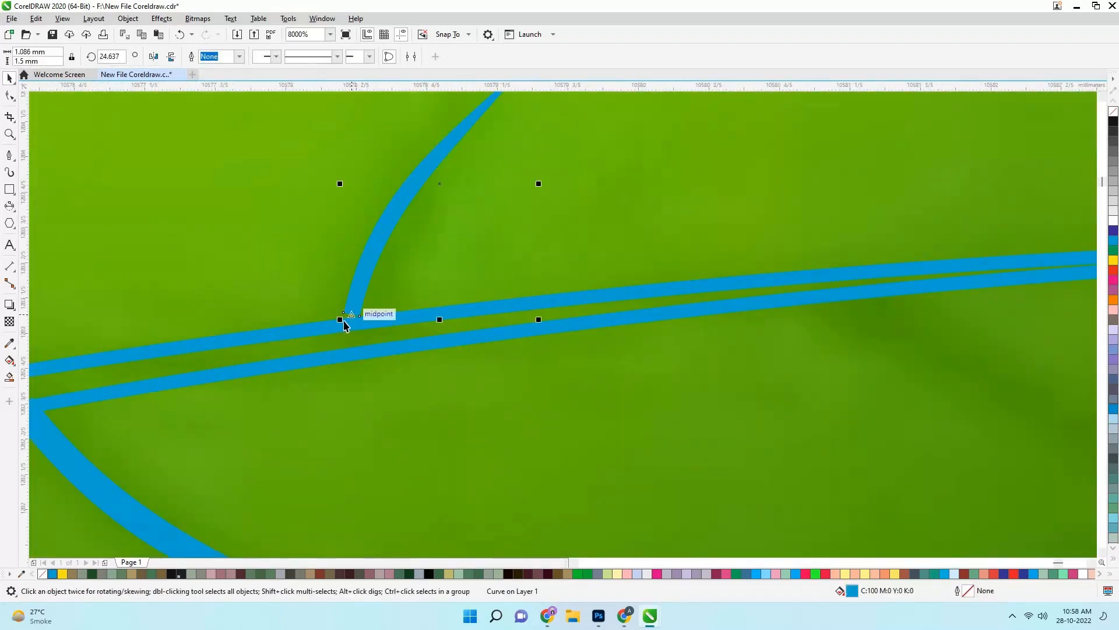
{"action": "mouse_move", "coordinate": [345, 320]}
{"action": "left_mouse_down"}
{"action": "mouse_move", "coordinate": [338, 343]}
{"action": "mouse_move", "coordinate": [350, 338]}
{"action": "left_mouse_up"}
{"action": "scroll", "coordinate": [350, 338], "scroll_direction": "down", "scroll_amount": 1}
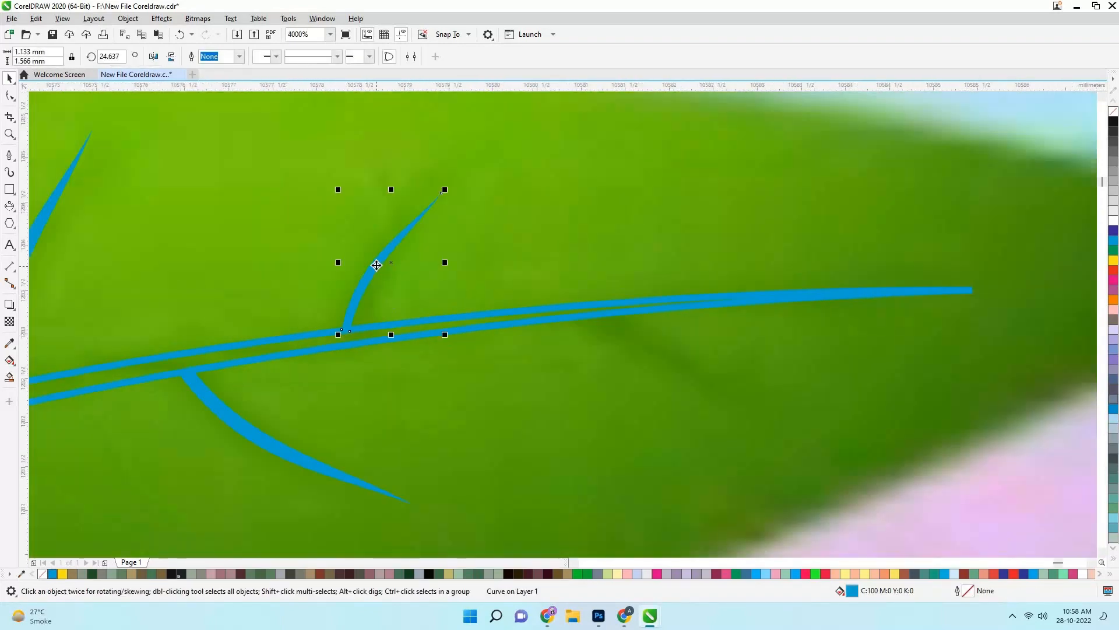
Place a mirrored copy of the smallest vein below the central vein near the tip and rotate it along the fourth lower reference vein
{"action": "left_click_drag", "start_coordinate": [579, 303], "coordinate": [625, 366]}
{"action": "left_click", "coordinate": [627, 368]}
{"action": "left_click_drag", "start_coordinate": [715, 456], "coordinate": [760, 405]}
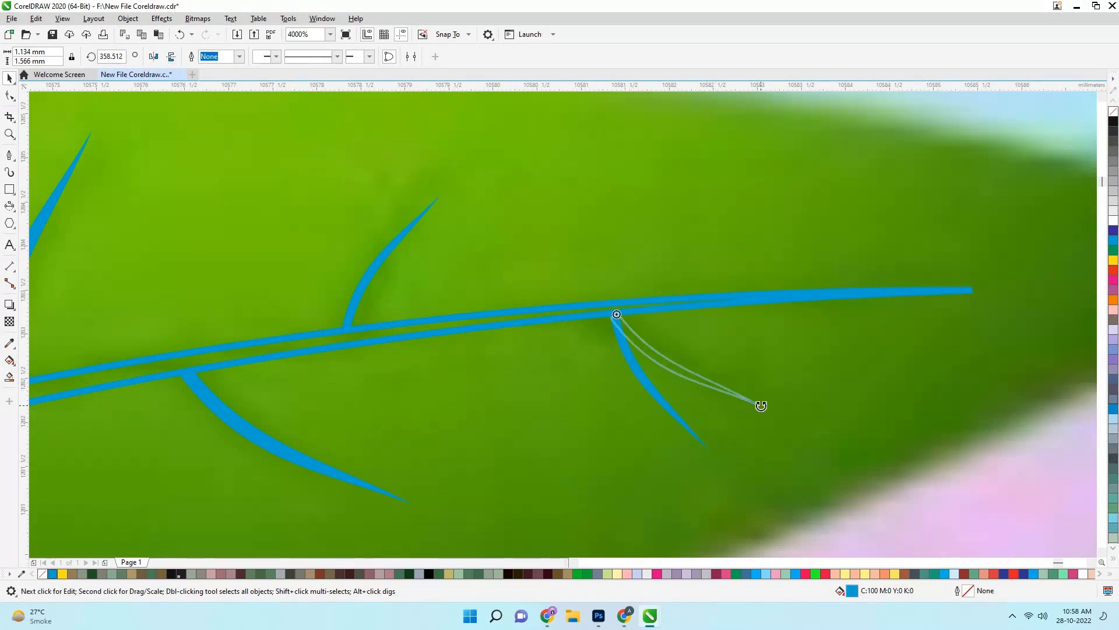
{"action": "scroll", "coordinate": [595, 370], "scroll_direction": "down", "scroll_amount": 3}
{"action": "scroll", "coordinate": [711, 347], "scroll_direction": "up", "scroll_amount": 6}
{"action": "left_click_drag", "start_coordinate": [696, 345], "coordinate": [697, 344]}
{"action": "scroll", "coordinate": [693, 347], "scroll_direction": "down", "scroll_amount": 5}
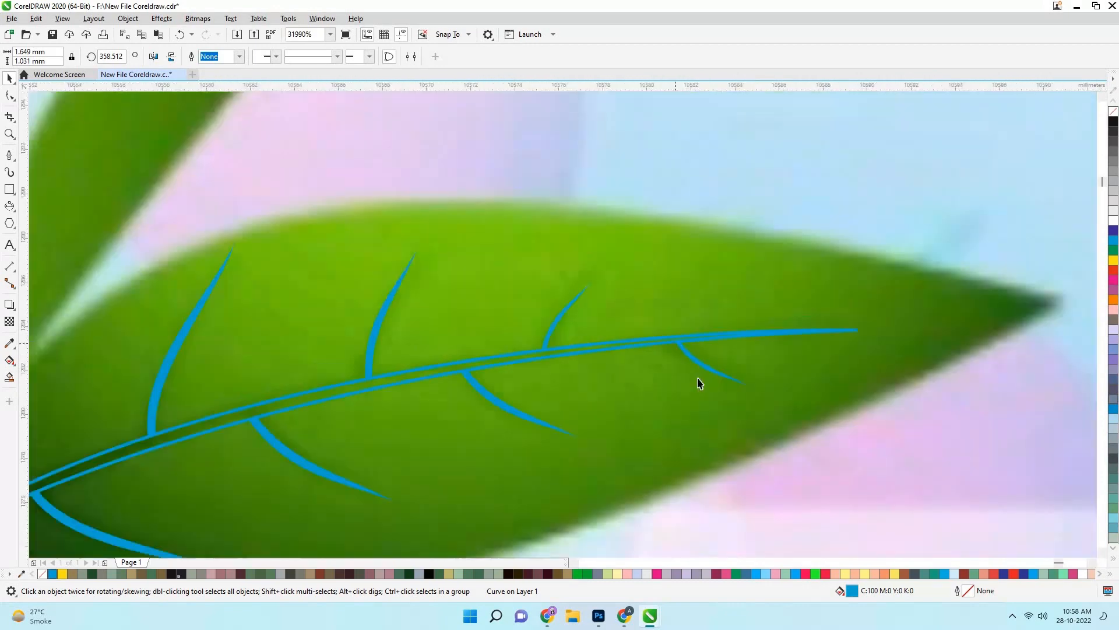
Select all eight vein shapes and sample the dark green from the reference leaf's central vein
{"action": "left_click", "coordinate": [362, 383]}
{"action": "scroll", "coordinate": [321, 383], "scroll_direction": "down", "scroll_amount": 1}
{"action": "left_click_drag", "start_coordinate": [272, 281], "coordinate": [576, 435]}
{"action": "scroll", "coordinate": [368, 370], "scroll_direction": "up", "scroll_amount": 4}
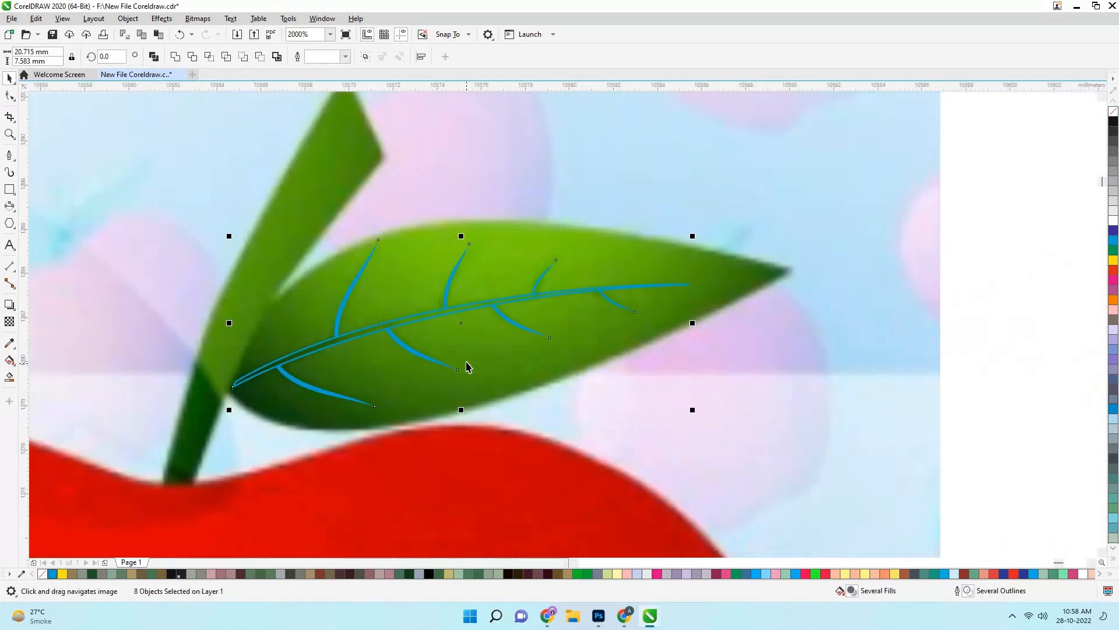
{"action": "scroll", "coordinate": [348, 325], "scroll_direction": "up", "scroll_amount": 2}
{"action": "left_click", "coordinate": [10, 348]}
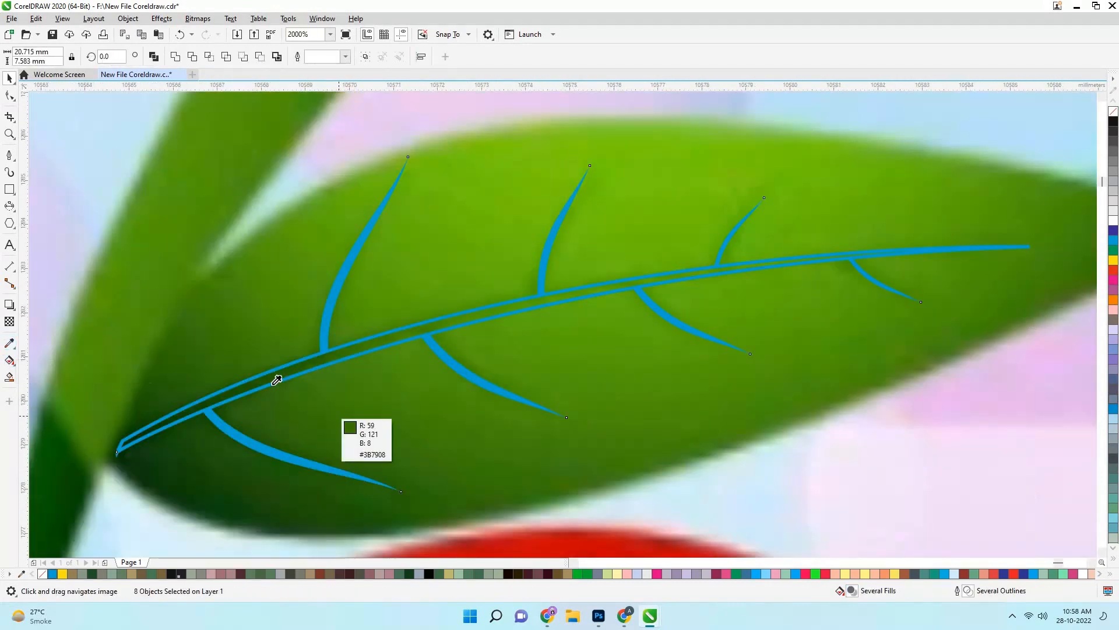
{"action": "left_click", "coordinate": [267, 378]}
{"action": "left_click", "coordinate": [266, 378]}
Apply the sampled dark green to the central vein and the side veins one after another
{"action": "scroll", "coordinate": [266, 378], "scroll_direction": "up", "scroll_amount": 2}
{"action": "left_click", "coordinate": [353, 325]}
{"action": "scroll", "coordinate": [369, 320], "scroll_direction": "down", "scroll_amount": 1}
{"action": "left_click", "coordinate": [440, 281]}
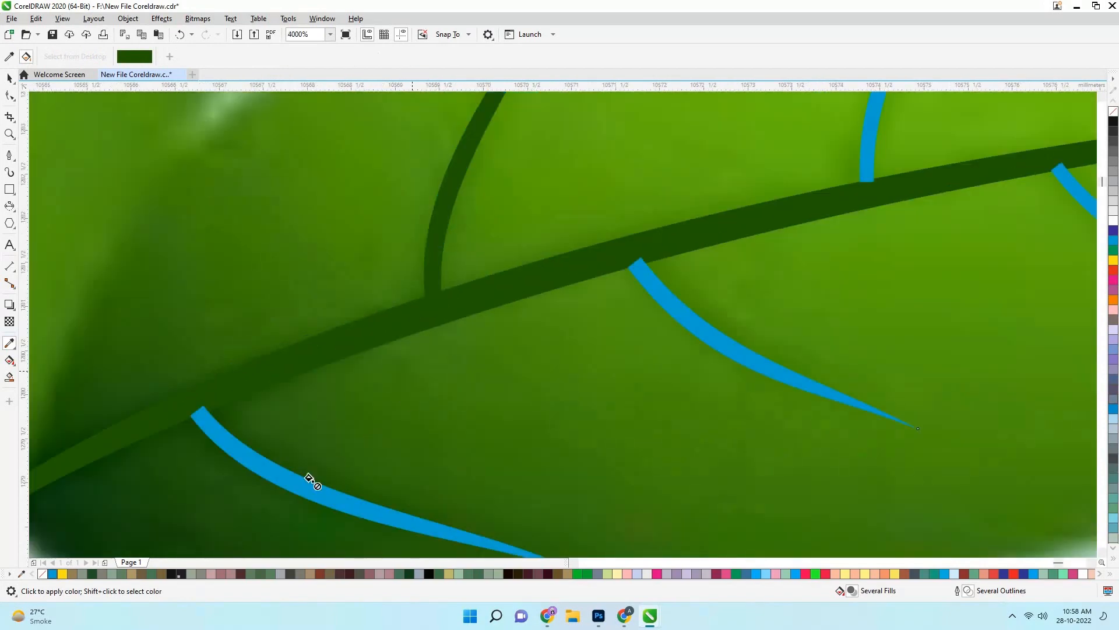
{"action": "left_click", "coordinate": [307, 477]}
{"action": "scroll", "coordinate": [618, 307], "scroll_direction": "down", "scroll_amount": 4}
{"action": "left_click", "coordinate": [527, 254]}
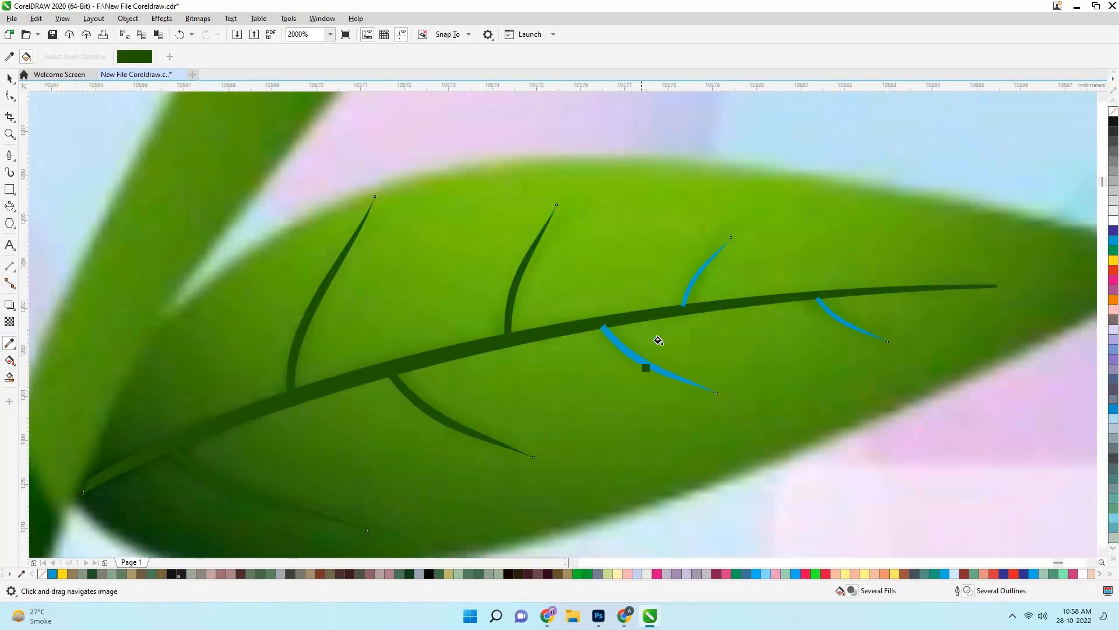
{"action": "left_click", "coordinate": [647, 364]}
{"action": "left_click", "coordinate": [688, 287]}
{"action": "left_click_drag", "start_coordinate": [787, 303], "coordinate": [676, 348]}
Fill the two small veins nearest the leaf's tip with the dark green #215A00 sampled from a finished vein
{"action": "left_click", "coordinate": [10, 79]}
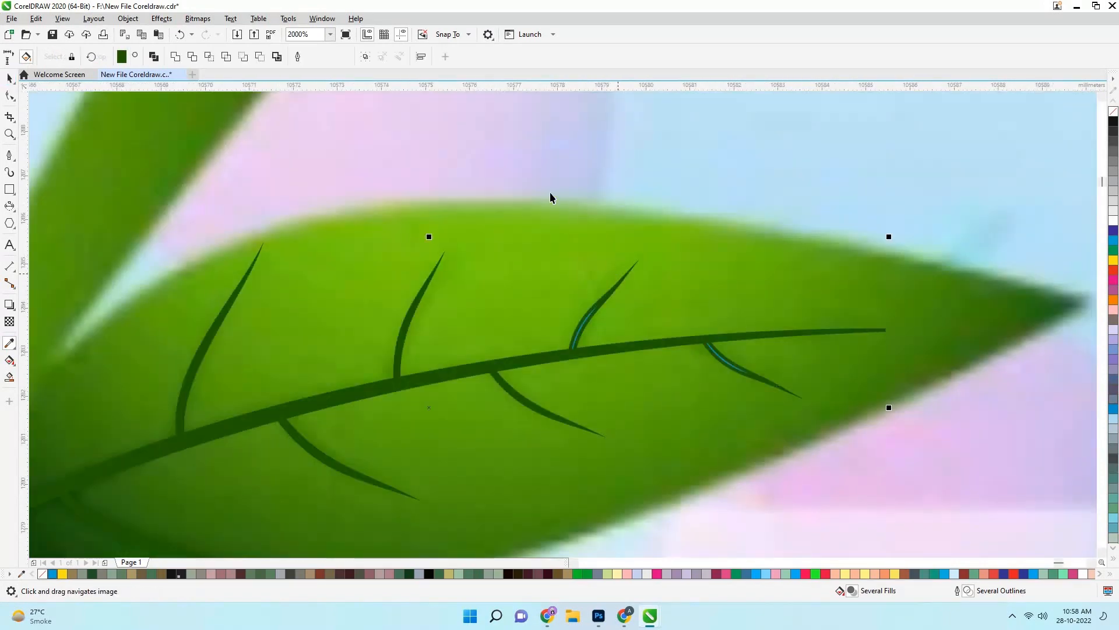
{"action": "left_click_drag", "start_coordinate": [550, 192], "coordinate": [834, 448]}
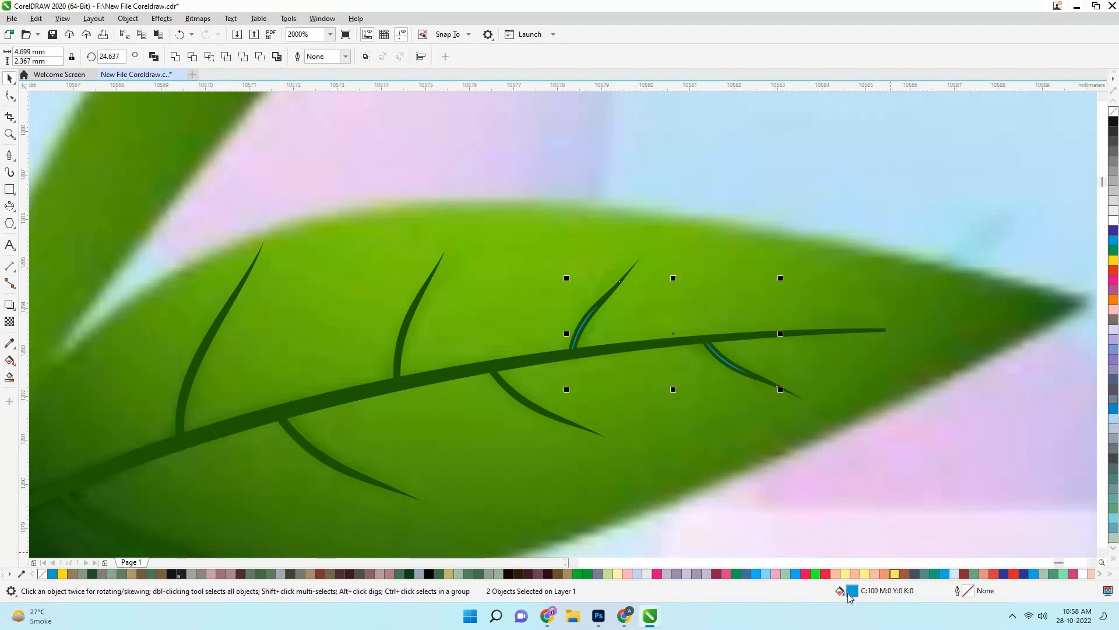
{"action": "double_click", "coordinate": [851, 591]}
{"action": "left_click", "coordinate": [527, 399]}
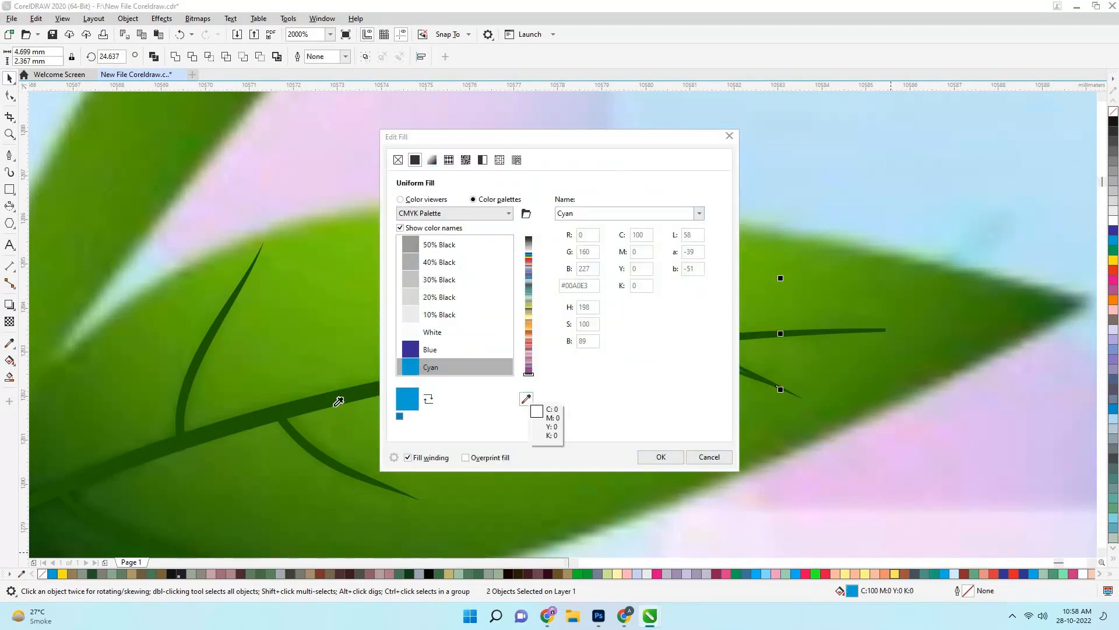
{"action": "left_click", "coordinate": [338, 400]}
{"action": "left_click", "coordinate": [661, 457]}
Move the eight dark green veins across onto the traced apple's leaf and deselect them
{"action": "scroll", "coordinate": [644, 420], "scroll_direction": "down", "scroll_amount": 7}
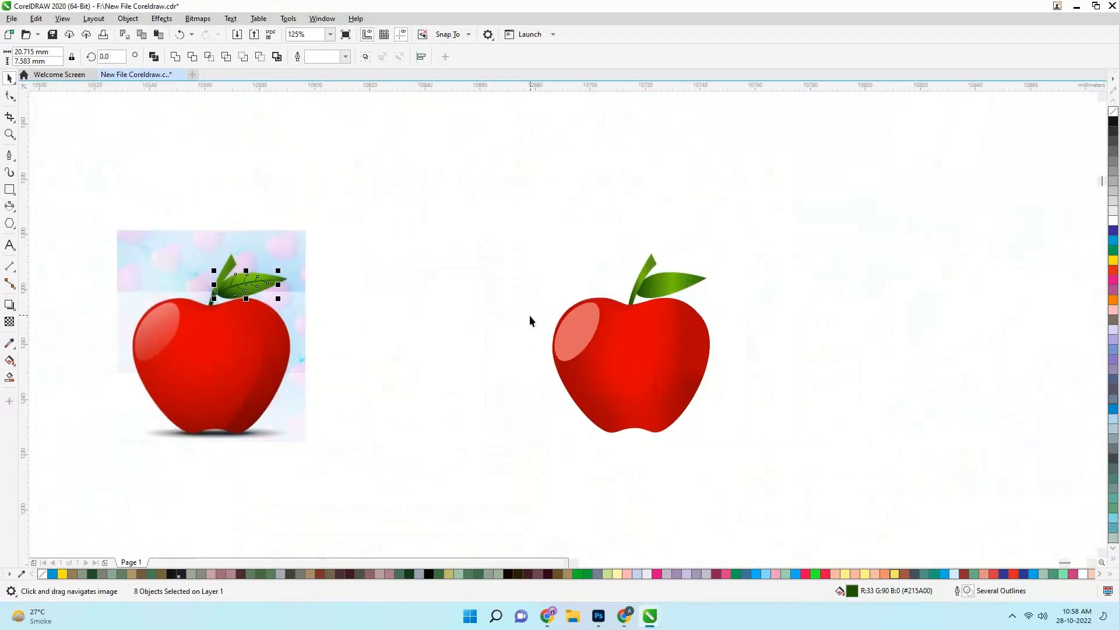
{"action": "left_click", "coordinate": [529, 314]}
{"action": "scroll", "coordinate": [527, 245], "scroll_direction": "down", "scroll_amount": 2}
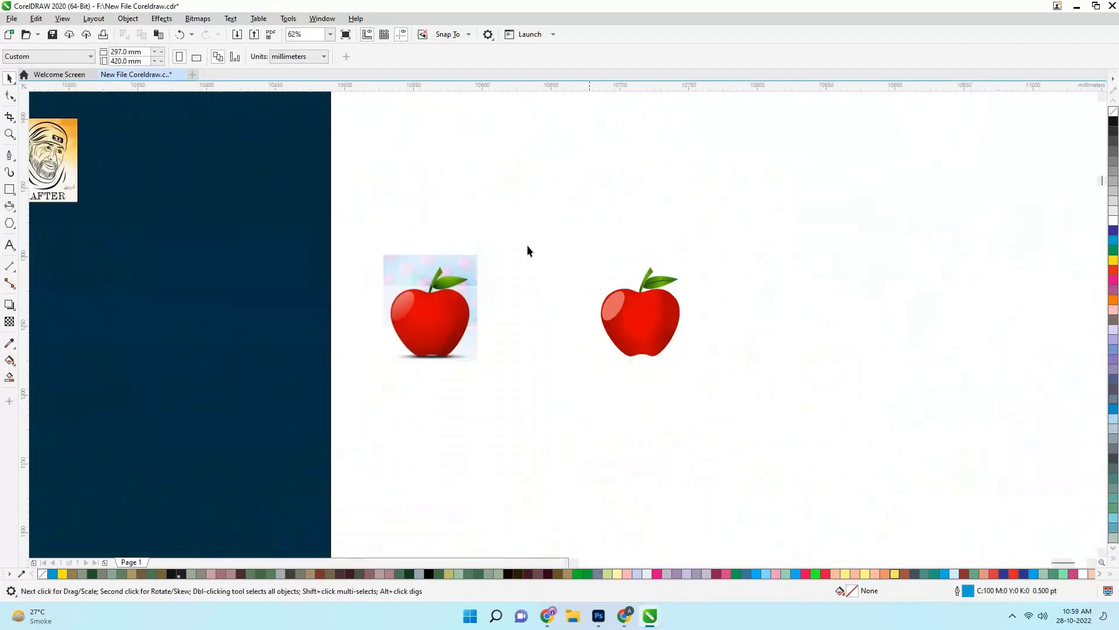
Draw a flat ellipse about 49 mm wide and 1.8 mm high over the shadow beneath the reference apple
{"action": "scroll", "coordinate": [655, 333], "scroll_direction": "up", "scroll_amount": 4}
{"action": "scroll", "coordinate": [619, 407], "scroll_direction": "down", "scroll_amount": 2}
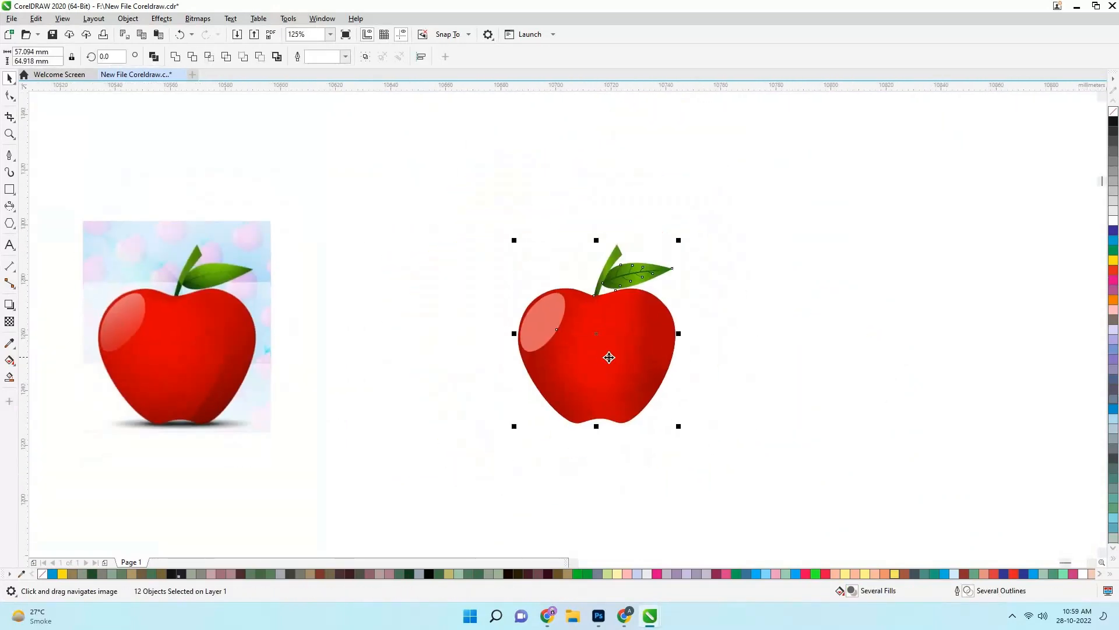
{"action": "left_click_drag", "start_coordinate": [225, 444], "coordinate": [257, 402]}
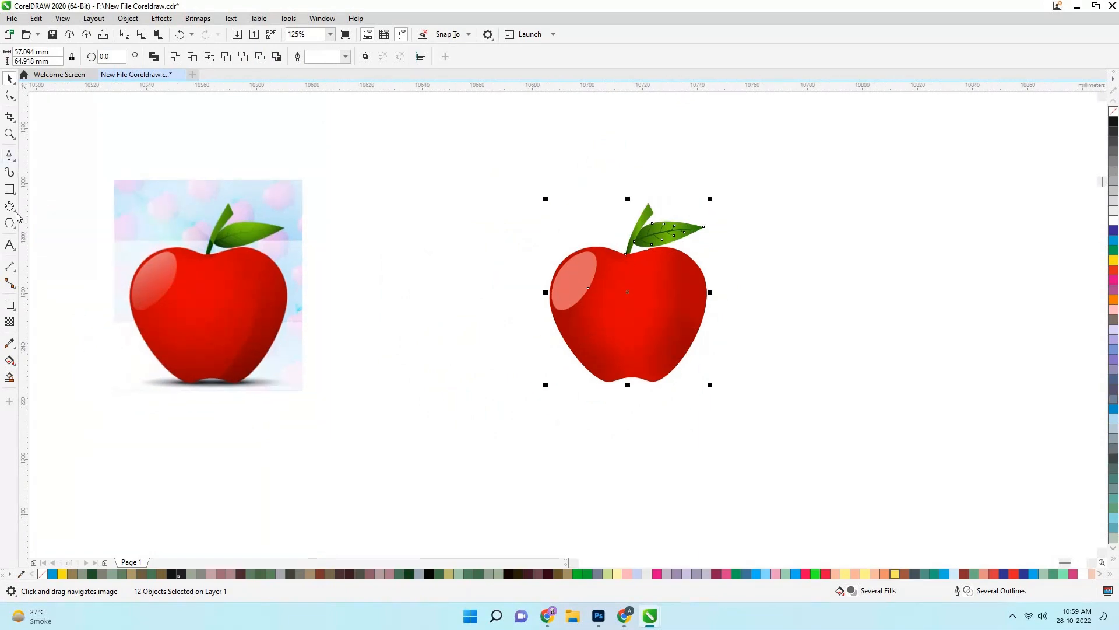
{"action": "scroll", "coordinate": [175, 394], "scroll_direction": "up", "scroll_amount": 4}
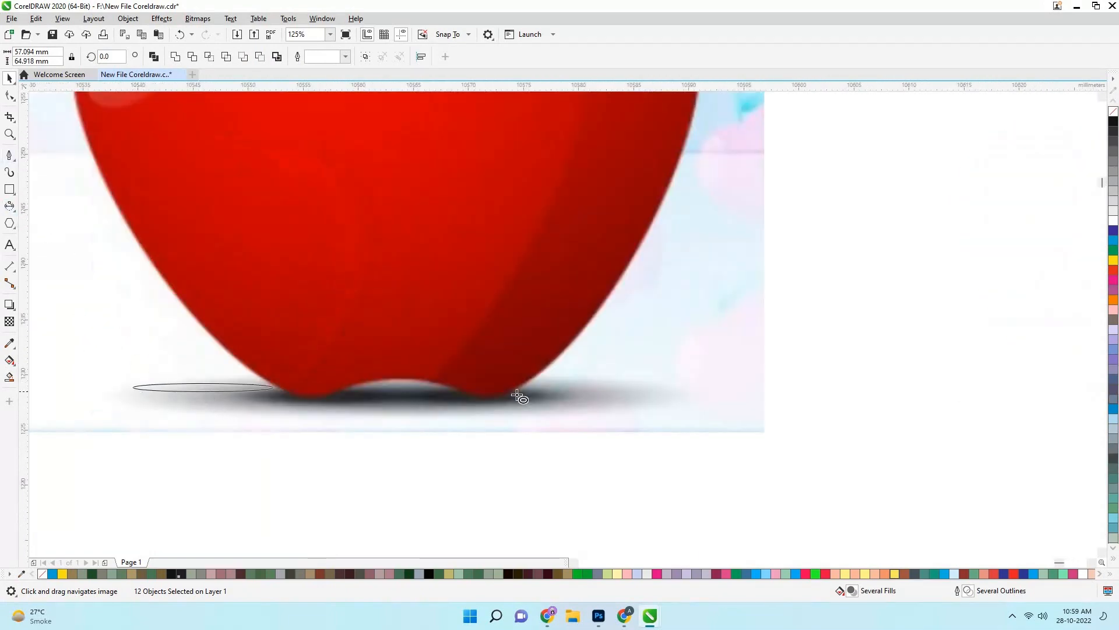
{"action": "left_click_drag", "start_coordinate": [519, 396], "coordinate": [678, 406]}
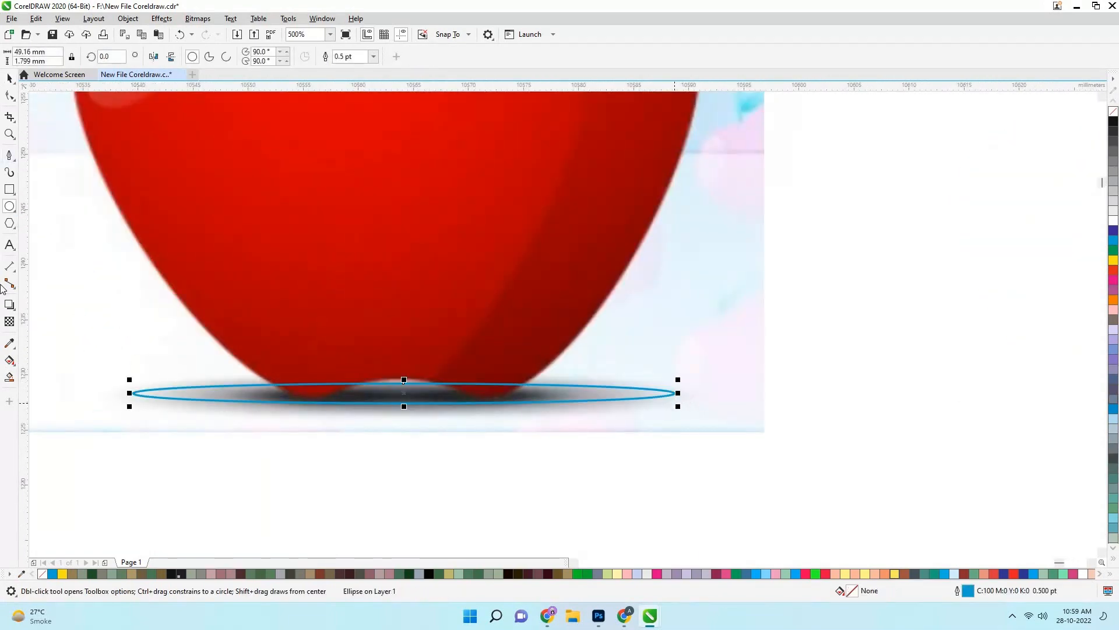
Fill the ellipse with the dark grey #272B2D sampled from the reference shadow and shift it just below that shadow
{"action": "left_click", "coordinate": [414, 393]}
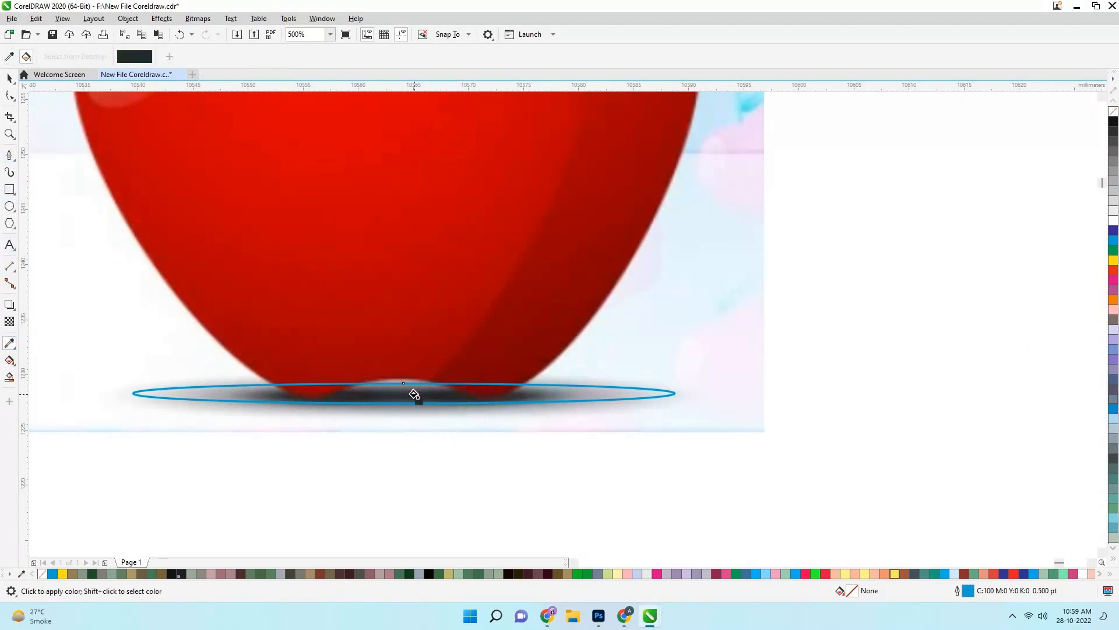
{"action": "left_click", "coordinate": [401, 385]}
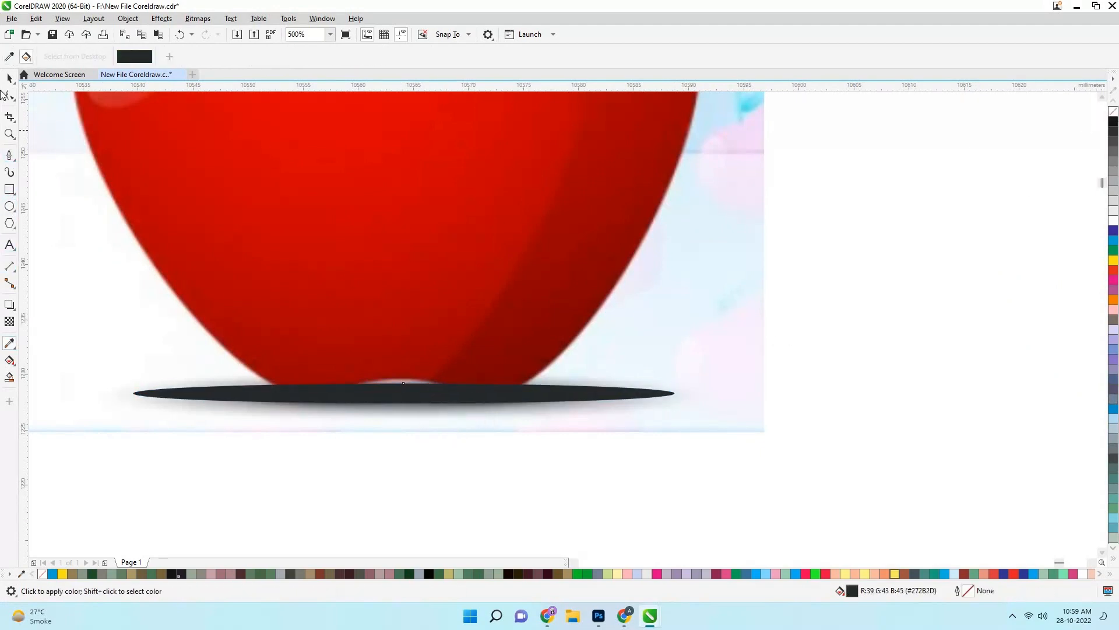
{"action": "key", "text": "space"}
{"action": "scroll", "coordinate": [335, 362], "scroll_direction": "up", "scroll_amount": 2}
{"action": "left_click_drag", "start_coordinate": [376, 348], "coordinate": [448, 415]}
{"action": "scroll", "coordinate": [376, 413], "scroll_direction": "down", "scroll_amount": 1}
{"action": "scroll", "coordinate": [382, 417], "scroll_direction": "up", "scroll_amount": 1}
{"action": "scroll", "coordinate": [448, 415], "scroll_direction": "down", "scroll_amount": 1}
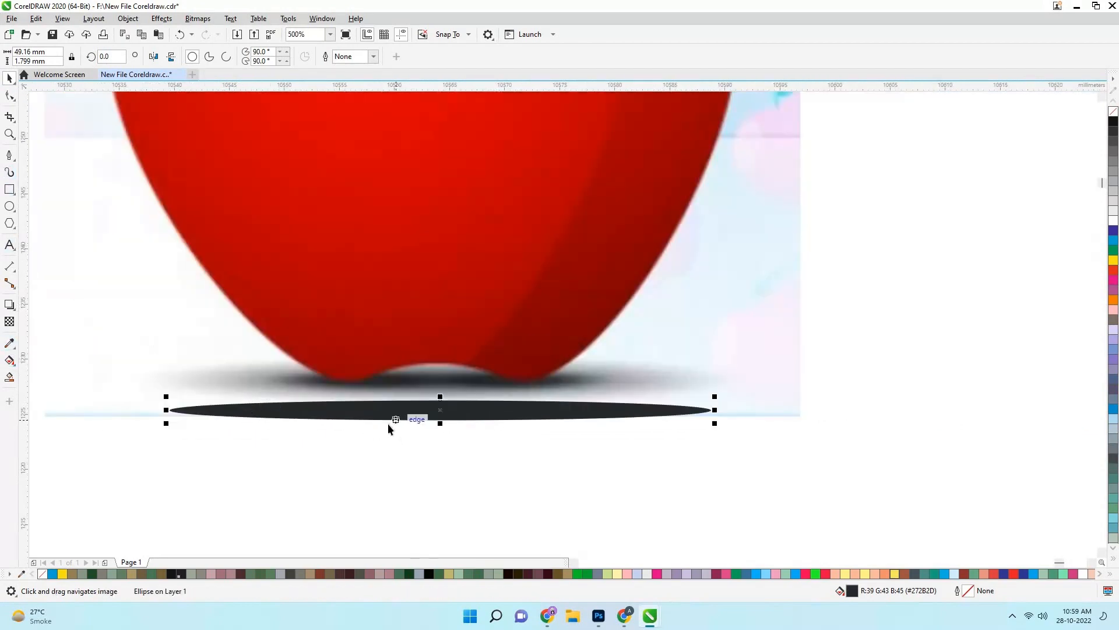
Give the ellipse a linear fountain fill and add a middle colour stop at 50% in the dark grey #272B2D
{"action": "key", "text": "F11"}
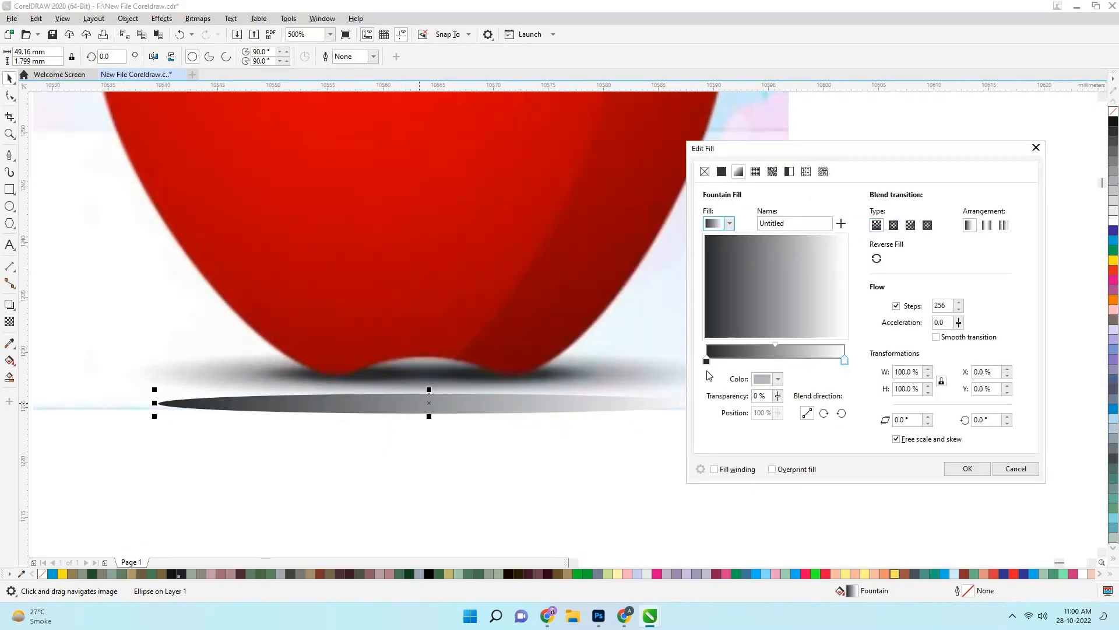
{"action": "left_click", "coordinate": [774, 372]}
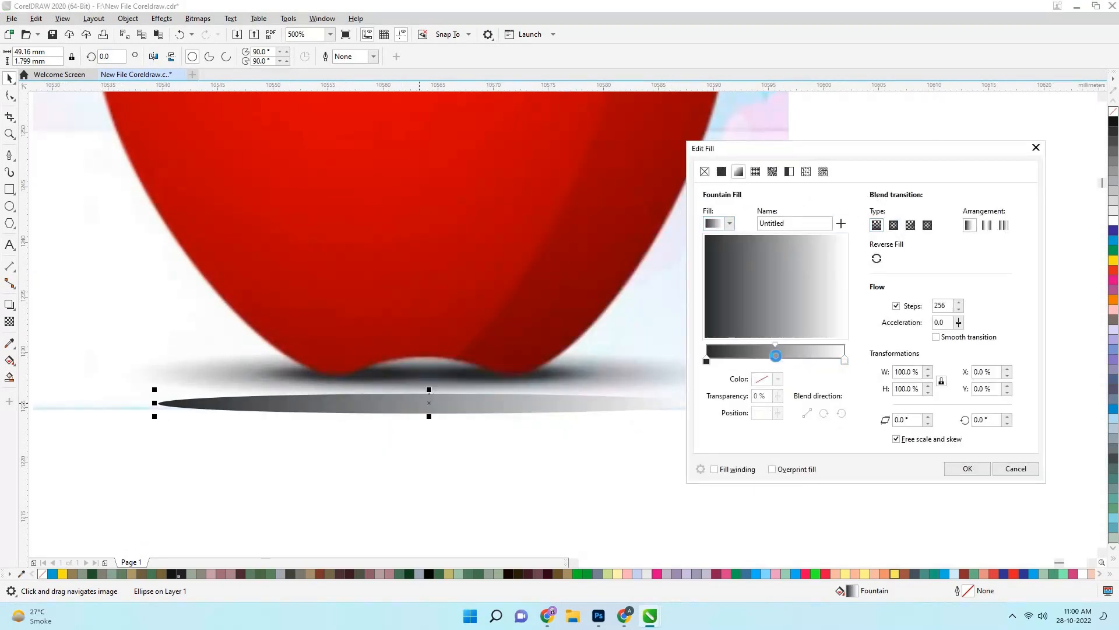
{"action": "double_click", "coordinate": [776, 355]}
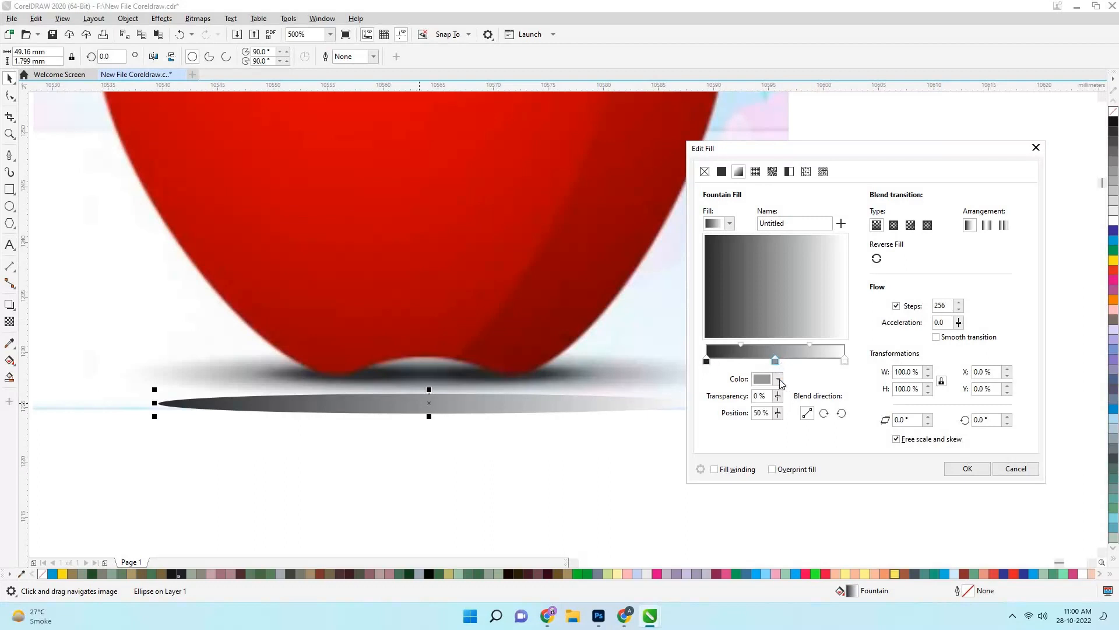
{"action": "left_click", "coordinate": [779, 380]}
{"action": "left_click", "coordinate": [865, 552]}
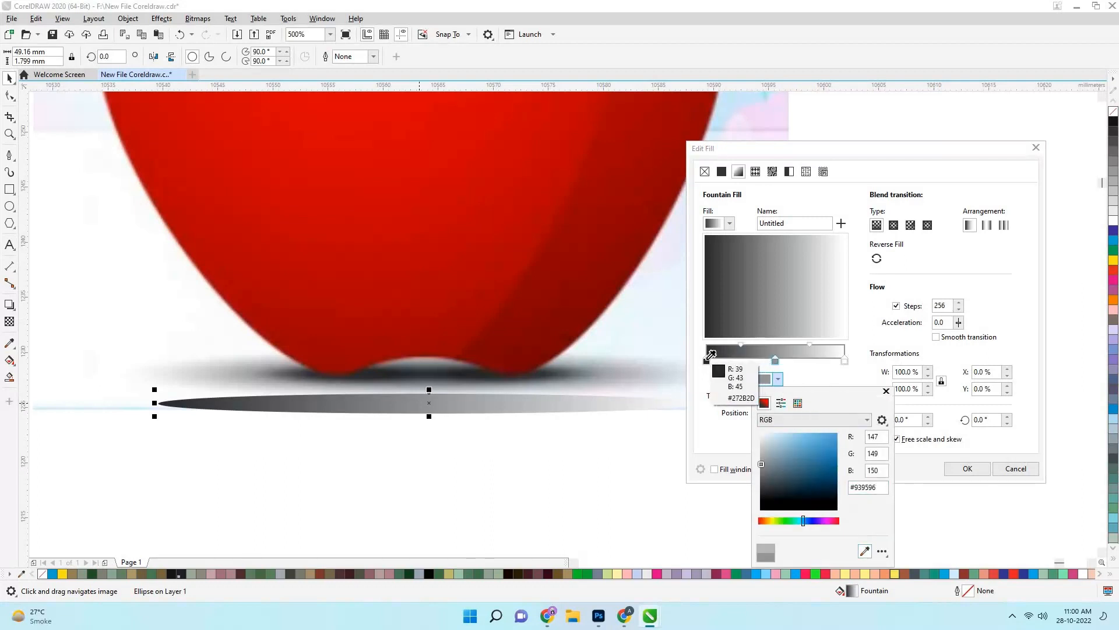
{"action": "left_click", "coordinate": [718, 360]}
Set the gradient's starting colour to the light grey #C8C9CA sampled from the gradient preview and apply the fill
{"action": "left_click", "coordinate": [707, 361]}
{"action": "left_click", "coordinate": [779, 380]}
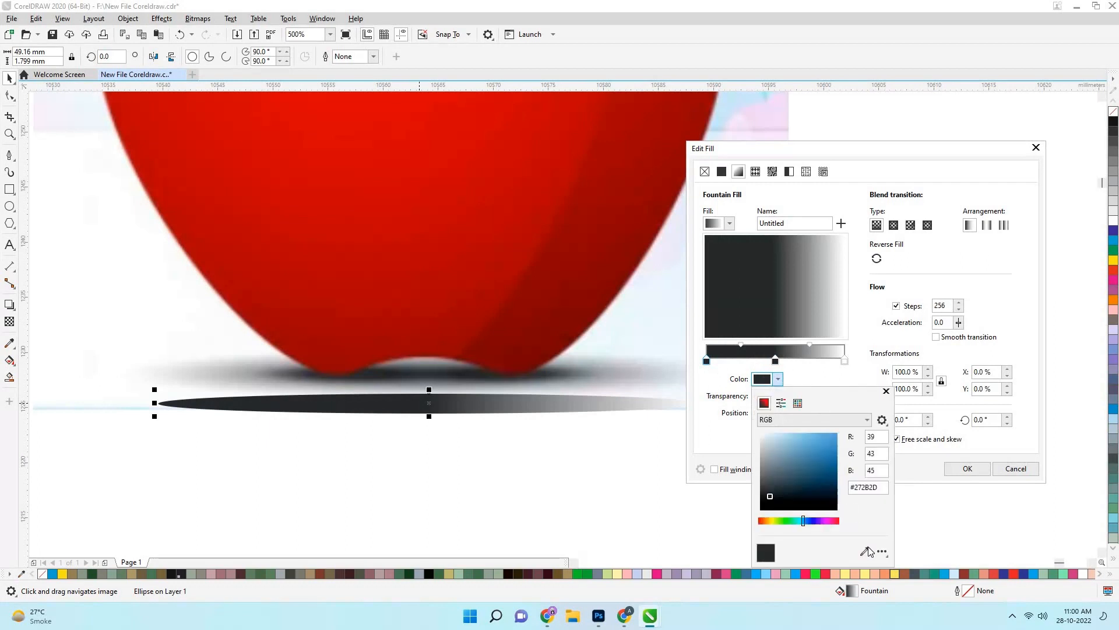
{"action": "left_click", "coordinate": [865, 552]}
{"action": "left_click", "coordinate": [831, 317]}
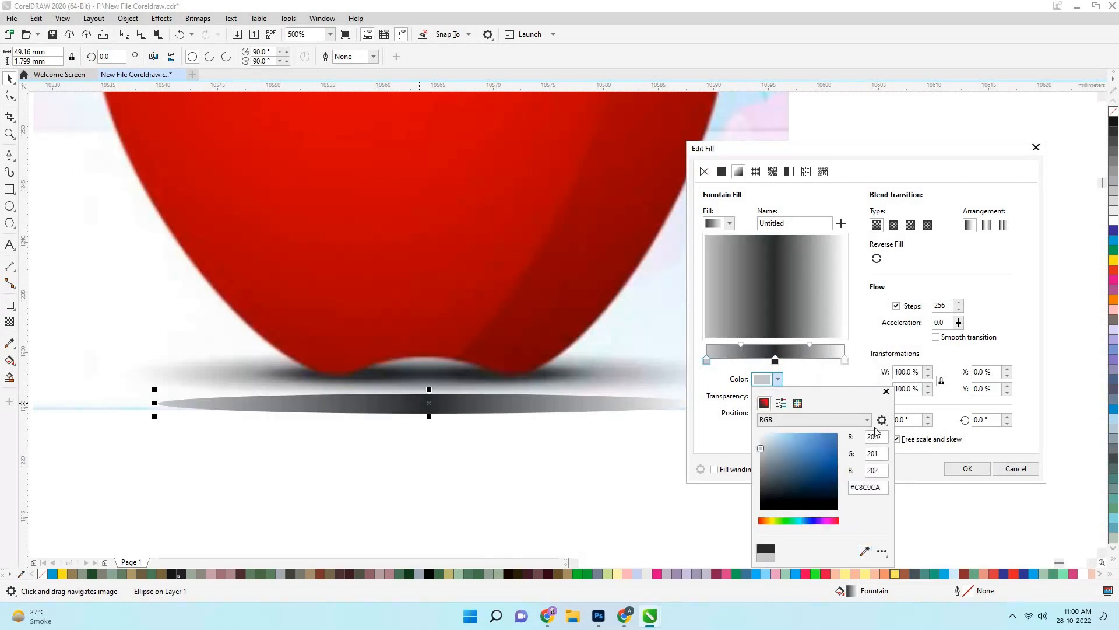
{"action": "left_click", "coordinate": [968, 469]}
{"action": "left_click", "coordinate": [967, 468]}
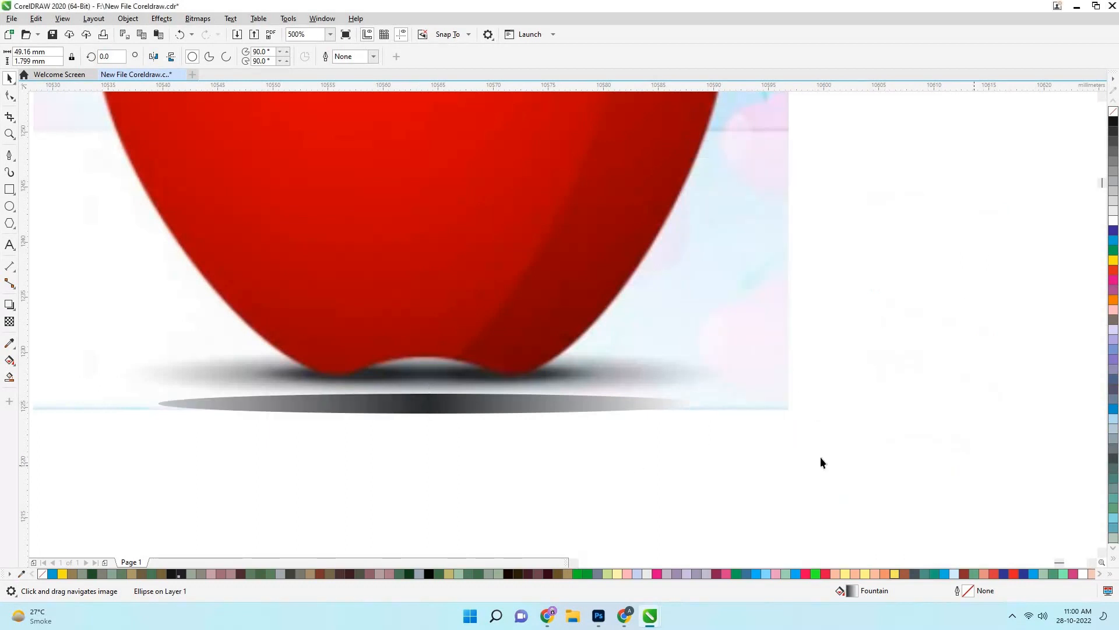
Move the gradient ellipse back over the reference shadow and apply a Gaussian Blur with a radius of about 3.4 pixels
{"action": "left_click_drag", "start_coordinate": [424, 409], "coordinate": [425, 380]}
{"action": "scroll", "coordinate": [425, 378], "scroll_direction": "down", "scroll_amount": 1}
{"action": "scroll", "coordinate": [423, 379], "scroll_direction": "up", "scroll_amount": 2}
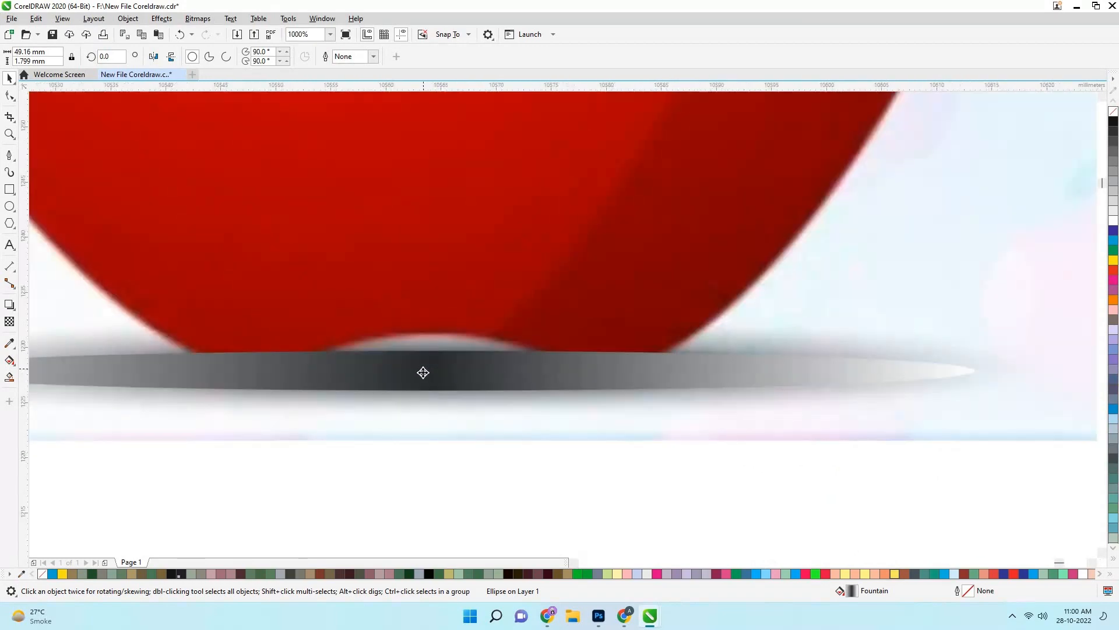
{"action": "scroll", "coordinate": [422, 371], "scroll_direction": "down", "scroll_amount": 1}
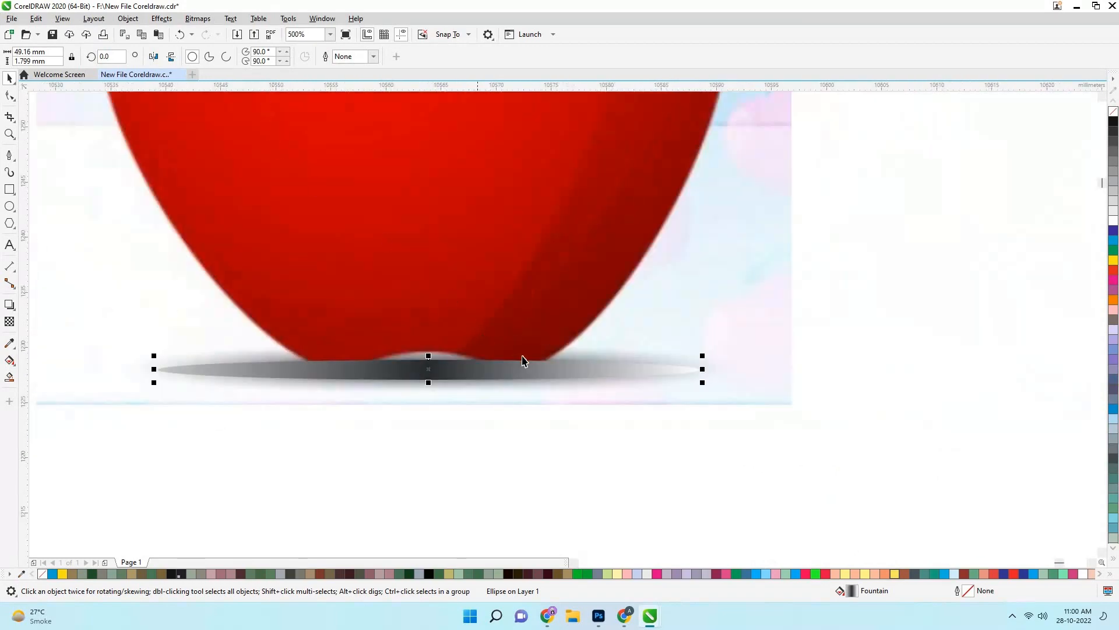
{"action": "left_click", "coordinate": [162, 18]}
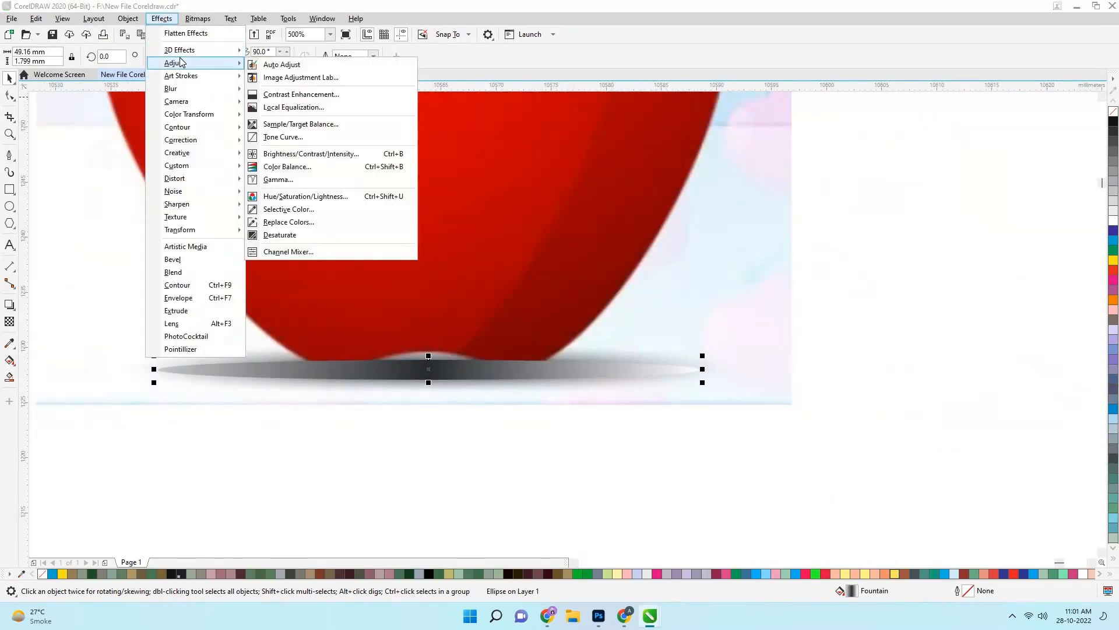
{"action": "mouse_move", "coordinate": [177, 90]}
{"action": "left_click", "coordinate": [277, 103]}
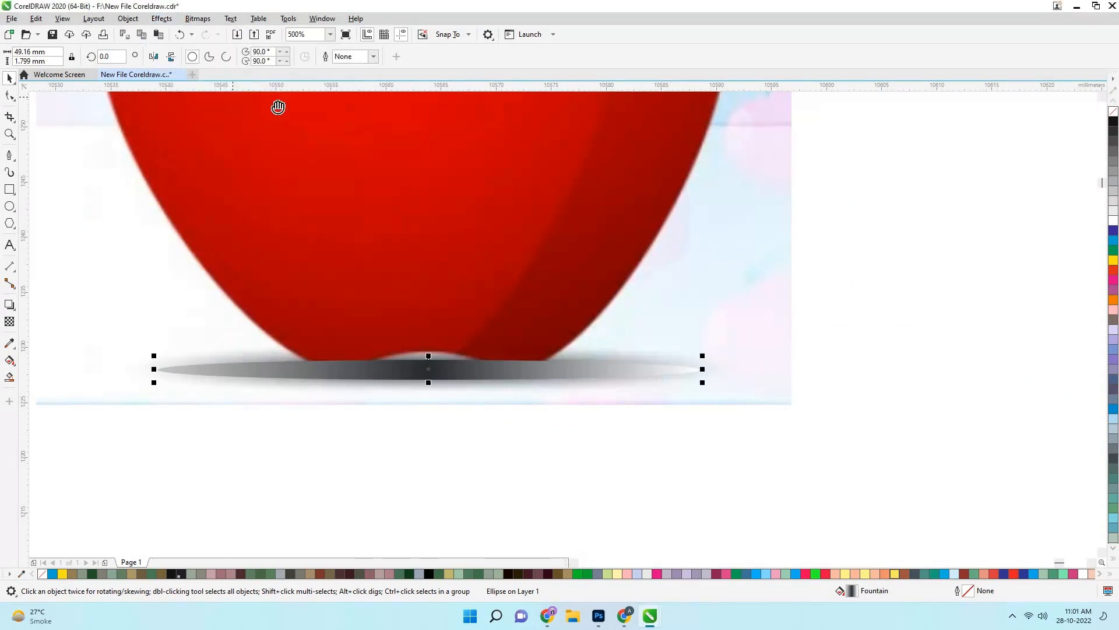
{"action": "left_click_drag", "start_coordinate": [539, 297], "coordinate": [478, 299]}
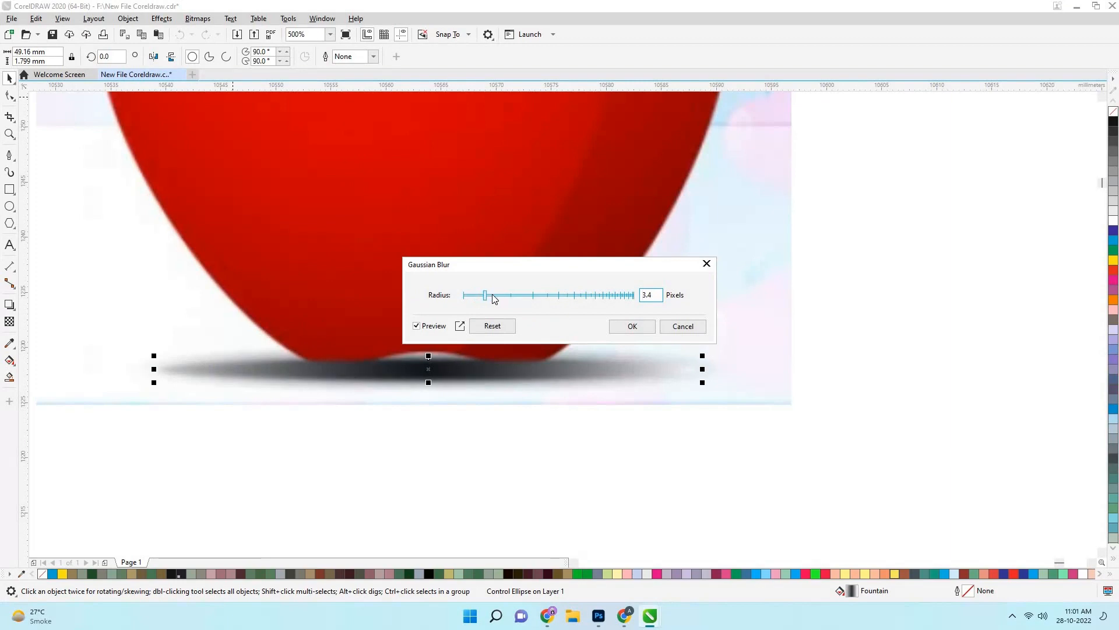
{"action": "left_click", "coordinate": [632, 326]}
Move the blurred shadow across to the base of the traced apple
{"action": "scroll", "coordinate": [402, 313], "scroll_direction": "down", "scroll_amount": 2}
{"action": "scroll", "coordinate": [402, 309], "scroll_direction": "down", "scroll_amount": 1}
{"action": "left_click_drag", "start_coordinate": [356, 315], "coordinate": [774, 332]}
{"action": "scroll", "coordinate": [774, 332], "scroll_direction": "up", "scroll_amount": 1}
{"action": "left_click", "coordinate": [767, 309]}
{"action": "scroll", "coordinate": [758, 301], "scroll_direction": "up", "scroll_amount": 1}
{"action": "scroll", "coordinate": [757, 302], "scroll_direction": "down", "scroll_amount": 2}
{"action": "left_click", "coordinate": [799, 300]}
{"action": "scroll", "coordinate": [798, 299], "scroll_direction": "up", "scroll_amount": 2}
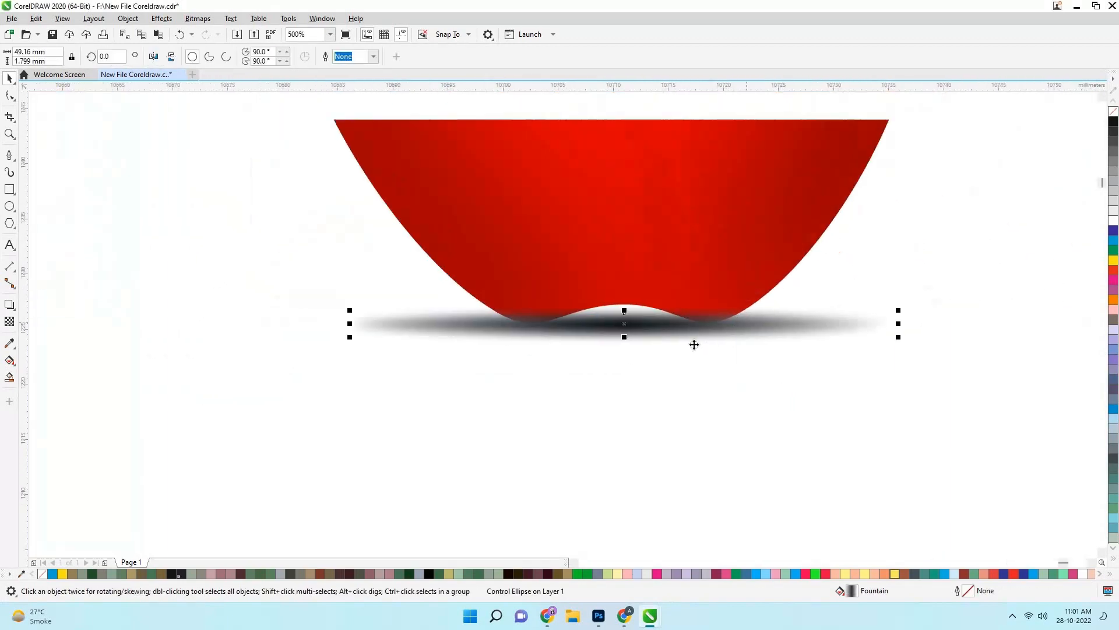
{"action": "left_click", "coordinate": [678, 334]}
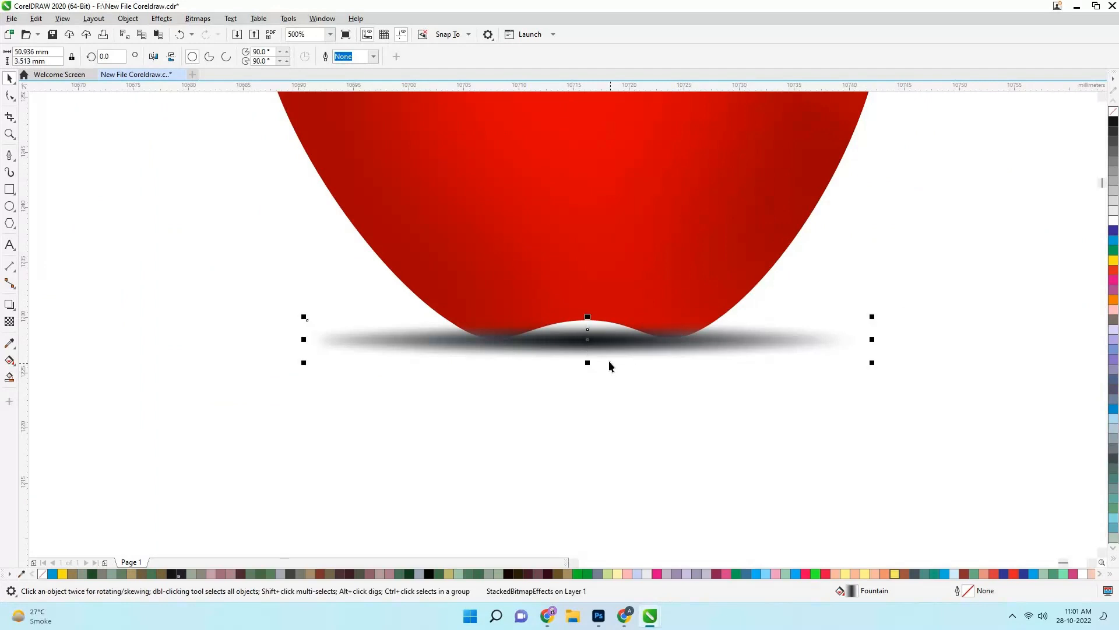
Nudge the blurred shadow slightly upward under the traced apple's base and deselect it
{"action": "scroll", "coordinate": [572, 352], "scroll_direction": "down", "scroll_amount": 1}
{"action": "scroll", "coordinate": [579, 352], "scroll_direction": "up", "scroll_amount": 2}
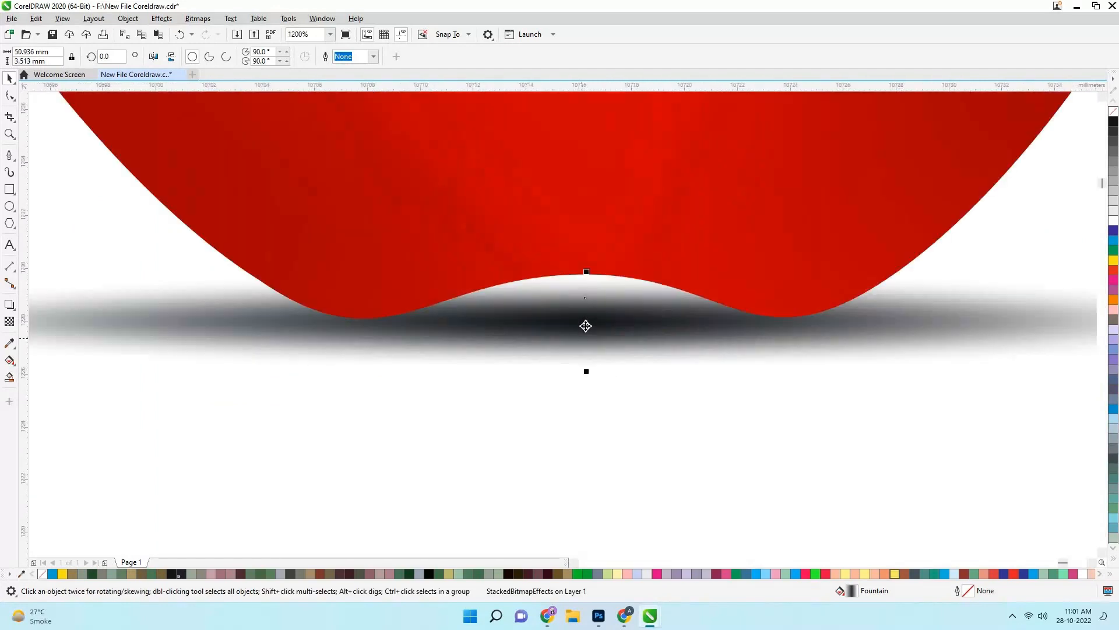
{"action": "left_click_drag", "start_coordinate": [585, 324], "coordinate": [585, 318]}
{"action": "scroll", "coordinate": [585, 319], "scroll_direction": "down", "scroll_amount": 3}
{"action": "left_click", "coordinate": [680, 379]}
{"action": "scroll", "coordinate": [680, 380], "scroll_direction": "down", "scroll_amount": 1}
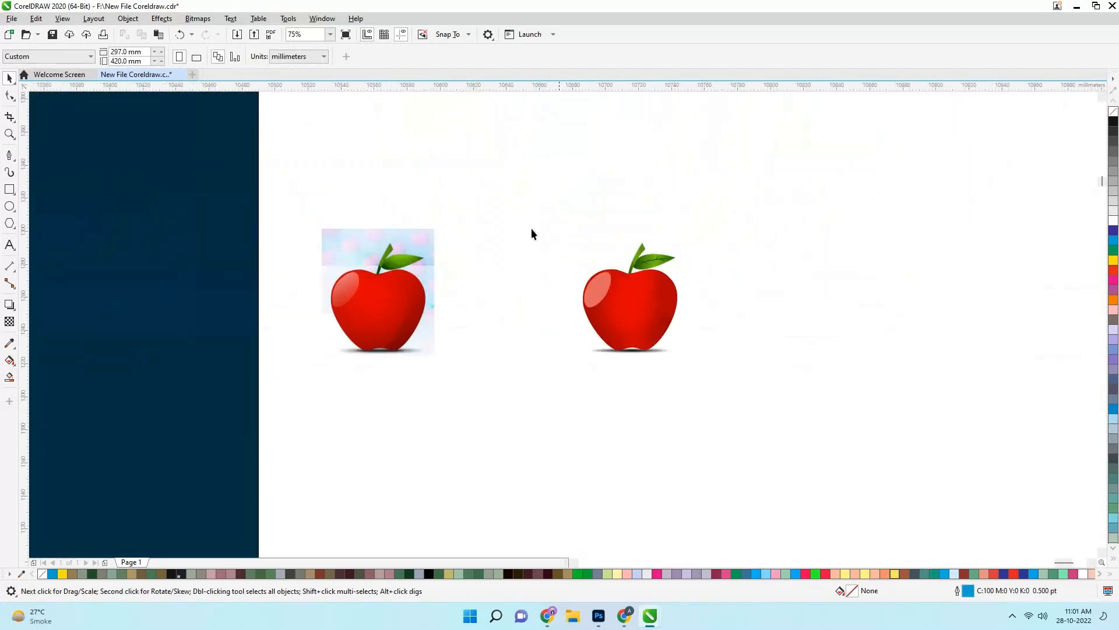
Select all the traced apple's objects and examine the finished artwork up close
{"action": "left_click_drag", "start_coordinate": [531, 227], "coordinate": [749, 399]}
{"action": "scroll", "coordinate": [511, 263], "scroll_direction": "up", "scroll_amount": 2}
{"action": "left_click_drag", "start_coordinate": [511, 262], "coordinate": [175, 163]}
{"action": "scroll", "coordinate": [253, 233], "scroll_direction": "down", "scroll_amount": 1}
{"action": "scroll", "coordinate": [316, 236], "scroll_direction": "up", "scroll_amount": 1}
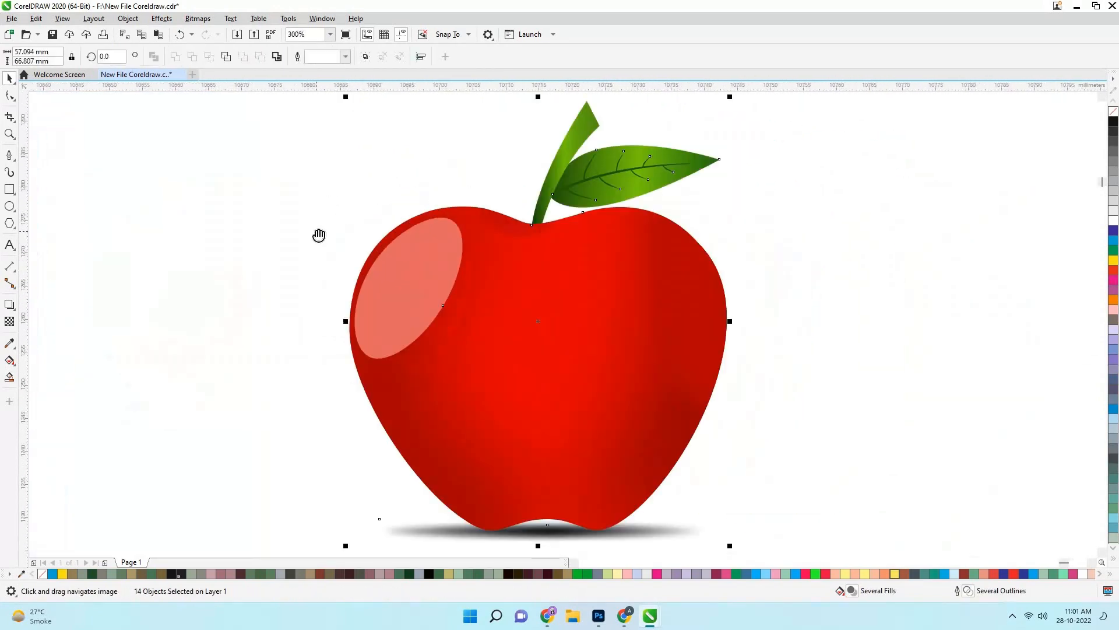
{"action": "left_click_drag", "start_coordinate": [320, 235], "coordinate": [320, 220]}
{"action": "scroll", "coordinate": [320, 220], "scroll_direction": "down", "scroll_amount": 1}
{"action": "scroll", "coordinate": [379, 233], "scroll_direction": "up", "scroll_amount": 1}
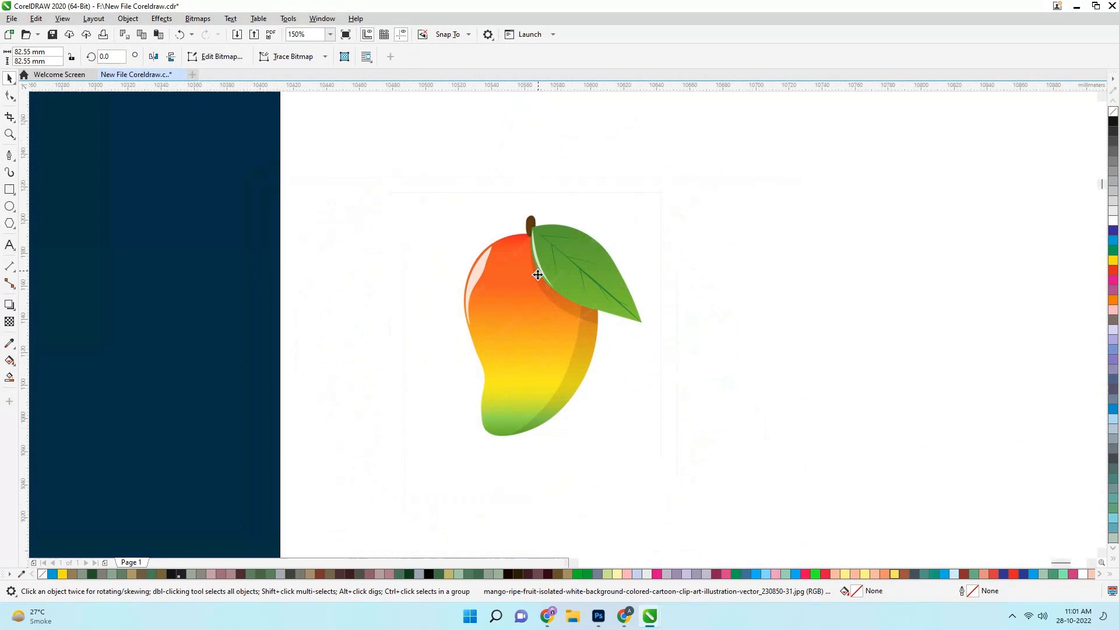
Start a Pen outline of the mango at the stem's base and curve it around the upper left shoulder
{"action": "scroll", "coordinate": [538, 273], "scroll_direction": "down", "scroll_amount": 2}
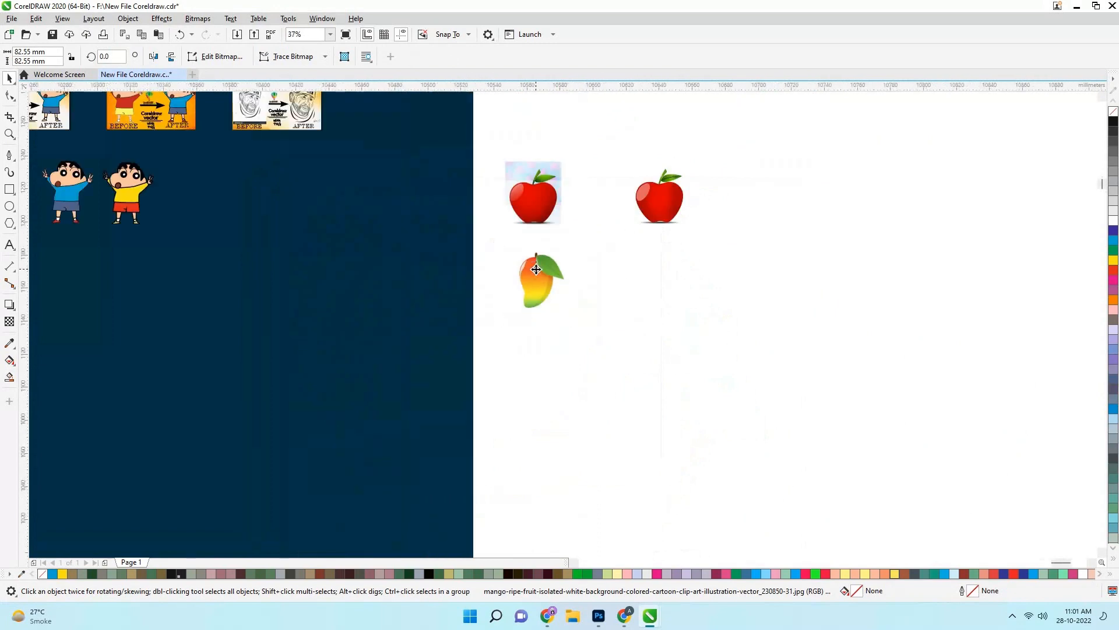
{"action": "scroll", "coordinate": [536, 272], "scroll_direction": "up", "scroll_amount": 3}
{"action": "left_click_drag", "start_coordinate": [529, 265], "coordinate": [414, 212]}
{"action": "scroll", "coordinate": [460, 247], "scroll_direction": "down", "scroll_amount": 1}
{"action": "left_click", "coordinate": [736, 257]}
{"action": "left_click", "coordinate": [10, 155]}
{"action": "scroll", "coordinate": [458, 246], "scroll_direction": "up", "scroll_amount": 1}
{"action": "scroll", "coordinate": [413, 213], "scroll_direction": "down", "scroll_amount": 1}
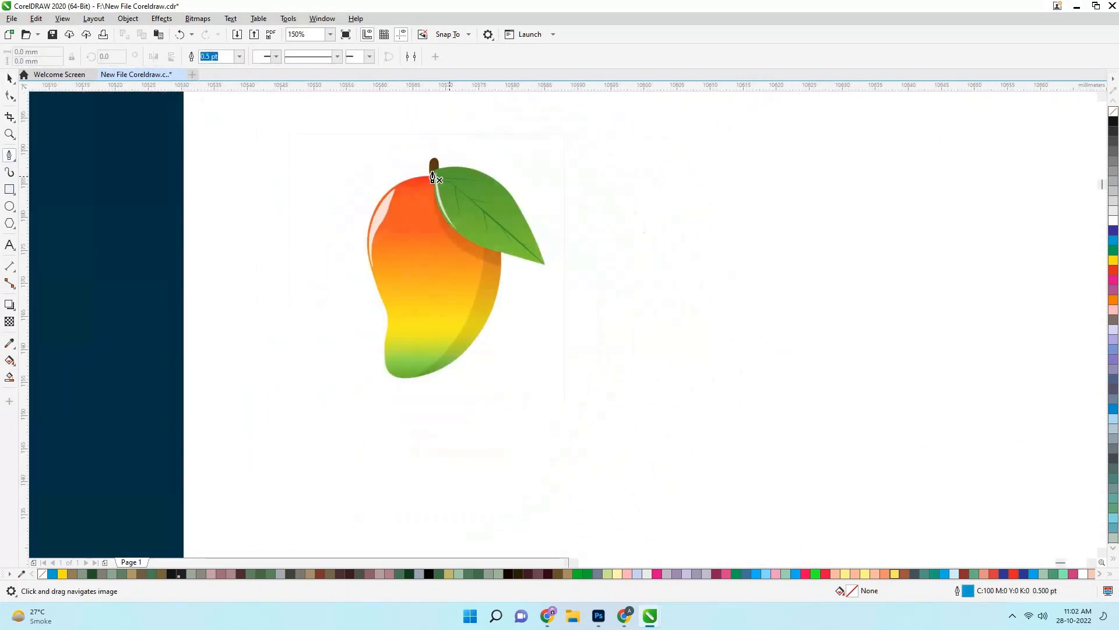
{"action": "scroll", "coordinate": [407, 233], "scroll_direction": "up", "scroll_amount": 3}
{"action": "scroll", "coordinate": [437, 187], "scroll_direction": "down", "scroll_amount": 1}
{"action": "scroll", "coordinate": [429, 203], "scroll_direction": "up", "scroll_amount": 1}
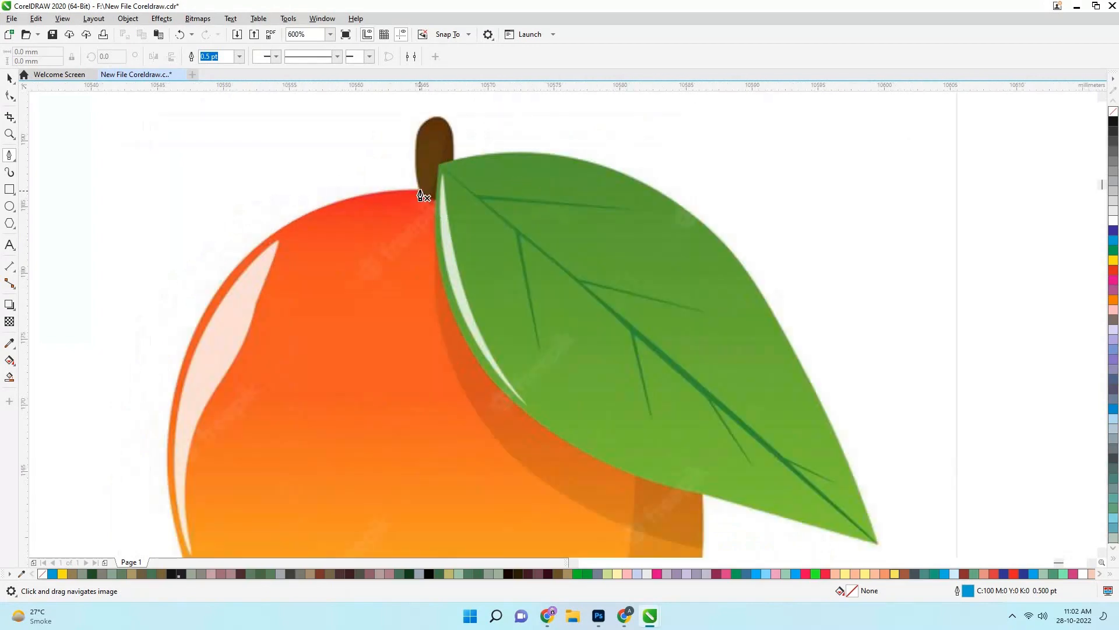
{"action": "left_click", "coordinate": [420, 191]}
{"action": "scroll", "coordinate": [192, 254], "scroll_direction": "down", "scroll_amount": 2}
{"action": "scroll", "coordinate": [170, 357], "scroll_direction": "up", "scroll_amount": 2}
{"action": "left_click_drag", "start_coordinate": [273, 264], "coordinate": [314, 408]}
{"action": "scroll", "coordinate": [310, 417], "scroll_direction": "down", "scroll_amount": 1}
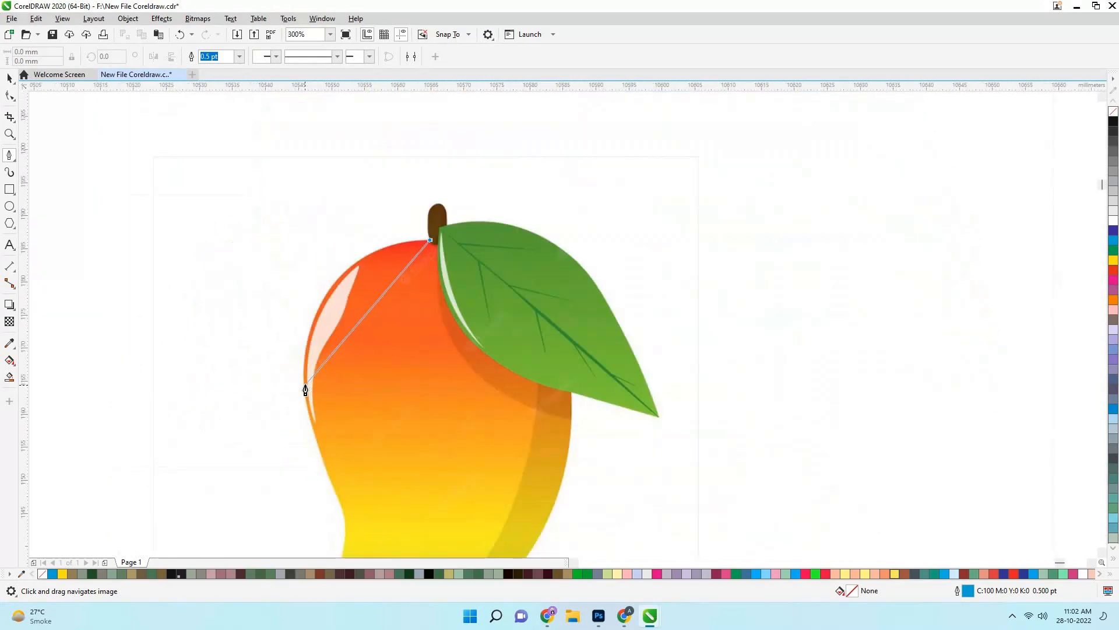
{"action": "scroll", "coordinate": [304, 373], "scroll_direction": "up", "scroll_amount": 1}
{"action": "scroll", "coordinate": [302, 362], "scroll_direction": "down", "scroll_amount": 1}
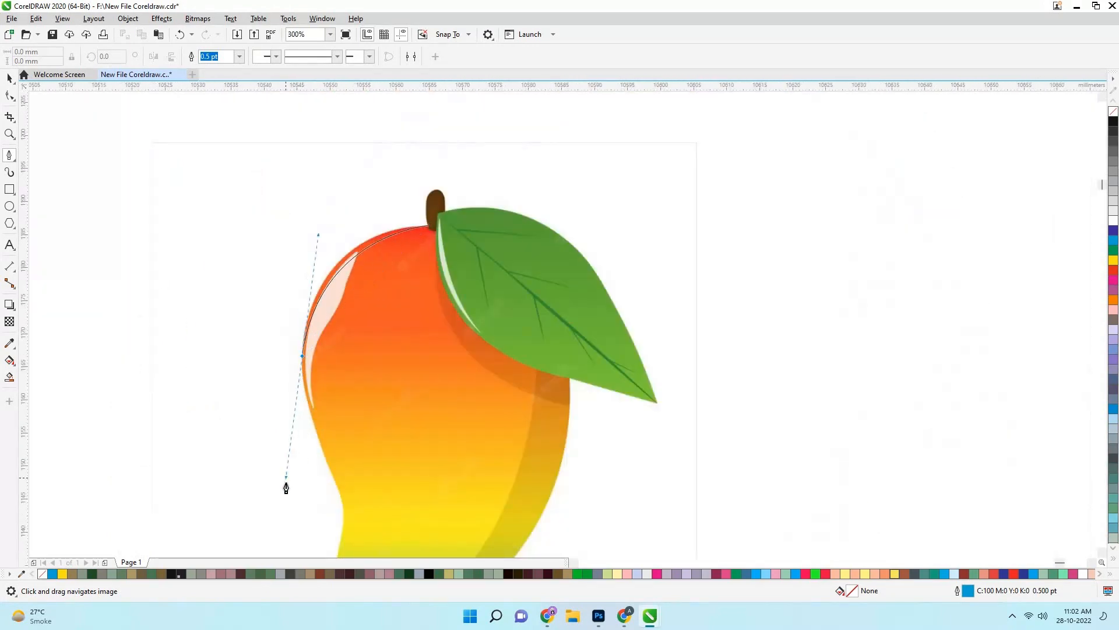
{"action": "left_click_drag", "start_coordinate": [285, 478], "coordinate": [290, 486]}
{"action": "scroll", "coordinate": [325, 398], "scroll_direction": "up", "scroll_amount": 1}
{"action": "left_click", "coordinate": [277, 314], "text": "alt"}
Continue the mango outline down its left side to just above the inward bend, removing the trailing curve handle
{"action": "scroll", "coordinate": [331, 516], "scroll_direction": "up", "scroll_amount": 2}
{"action": "left_click_drag", "start_coordinate": [332, 517], "coordinate": [317, 388]}
{"action": "scroll", "coordinate": [316, 388], "scroll_direction": "down", "scroll_amount": 1}
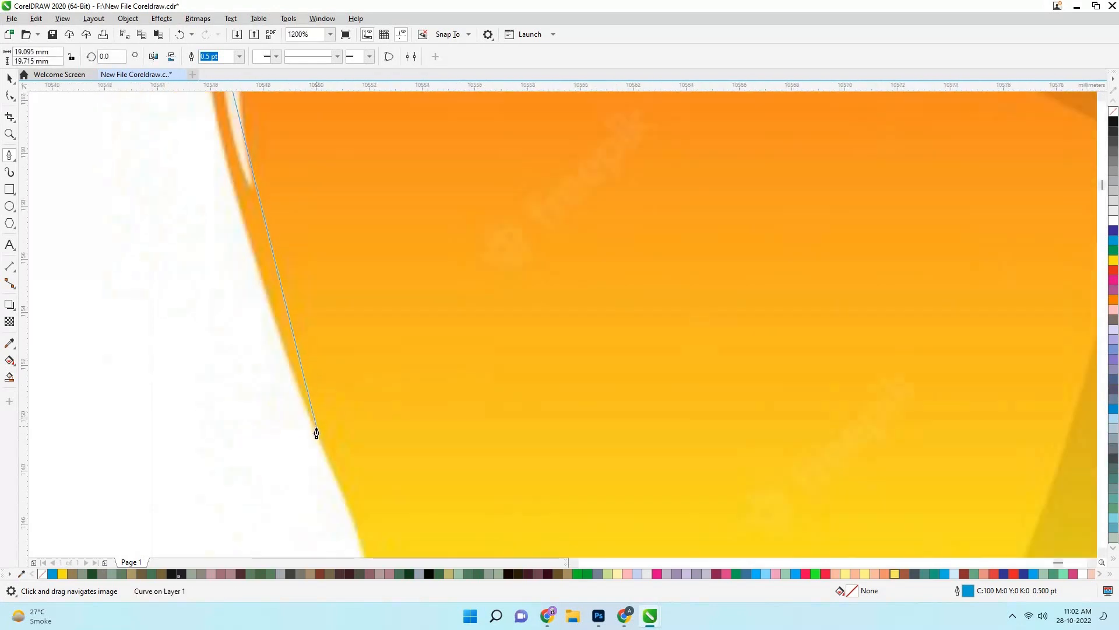
{"action": "scroll", "coordinate": [317, 432], "scroll_direction": "down", "scroll_amount": 1}
{"action": "left_click_drag", "start_coordinate": [342, 475], "coordinate": [359, 503]}
{"action": "left_click", "coordinate": [319, 372], "text": "alt"}
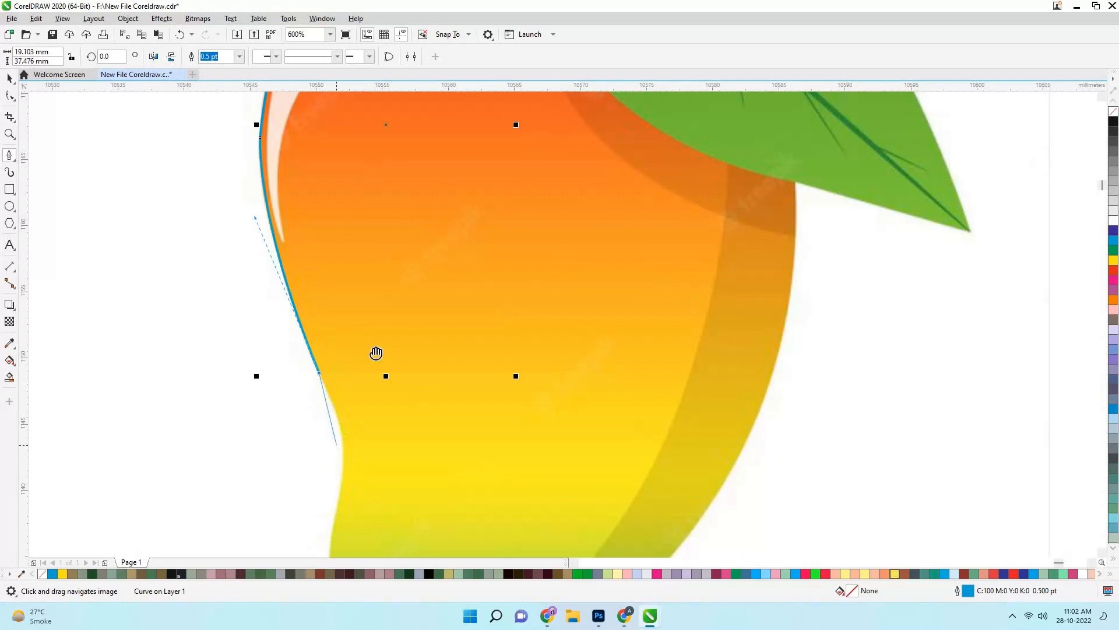
Trace the mango outline through the inward bend and down to the left edge of the green tip
{"action": "left_click_drag", "start_coordinate": [374, 352], "coordinate": [395, 295]}
{"action": "scroll", "coordinate": [394, 296], "scroll_direction": "down", "scroll_amount": 1}
{"action": "scroll", "coordinate": [381, 330], "scroll_direction": "up", "scroll_amount": 2}
{"action": "scroll", "coordinate": [383, 368], "scroll_direction": "up", "scroll_amount": 1}
{"action": "left_click_drag", "start_coordinate": [381, 380], "coordinate": [367, 475]}
{"action": "scroll", "coordinate": [380, 384], "scroll_direction": "down", "scroll_amount": 1}
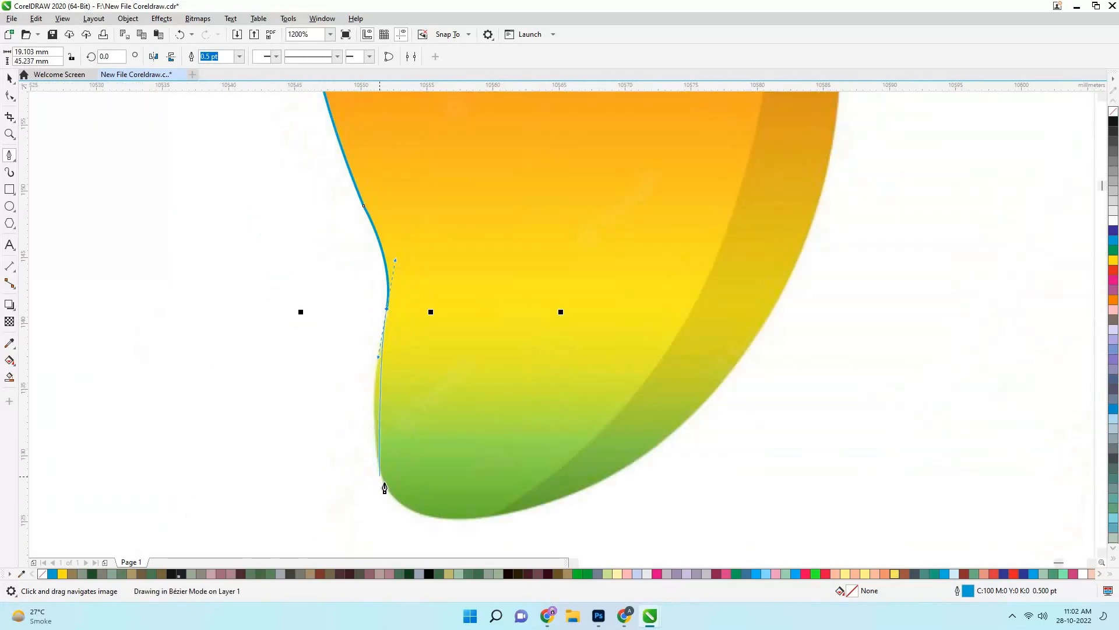
{"action": "left_click_drag", "start_coordinate": [402, 509], "coordinate": [406, 511]}
Continue the mango's Pen outline around the green tip and up its right side, placing a closer node just past the tip
{"action": "left_click_drag", "start_coordinate": [688, 421], "coordinate": [902, 273]}
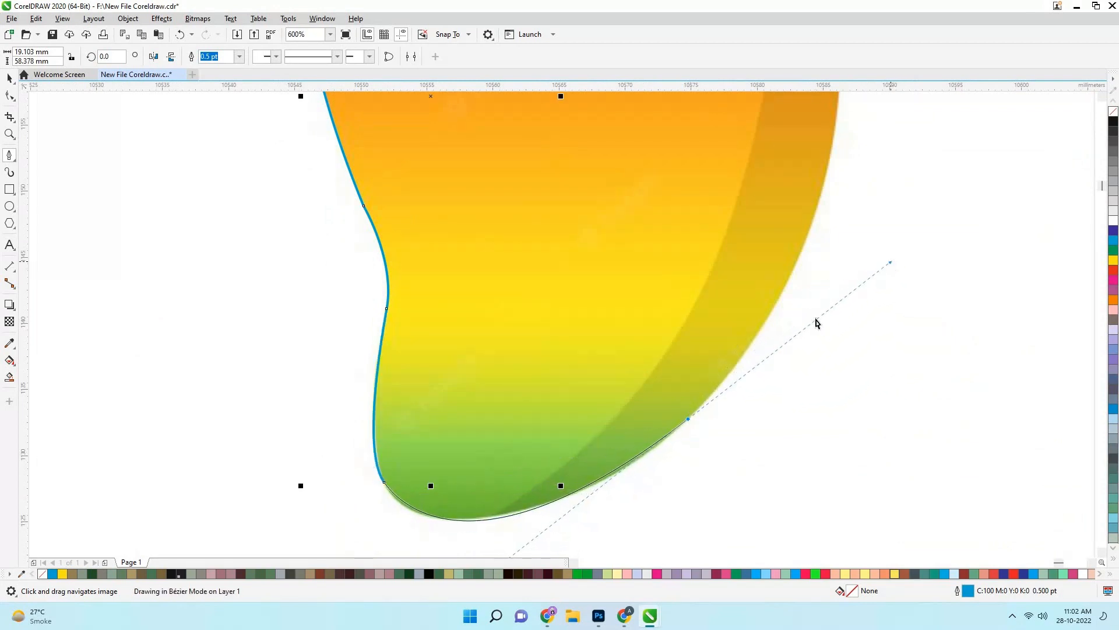
{"action": "key", "text": "ctrl+z"}
{"action": "left_click_drag", "start_coordinate": [564, 496], "coordinate": [697, 457]}
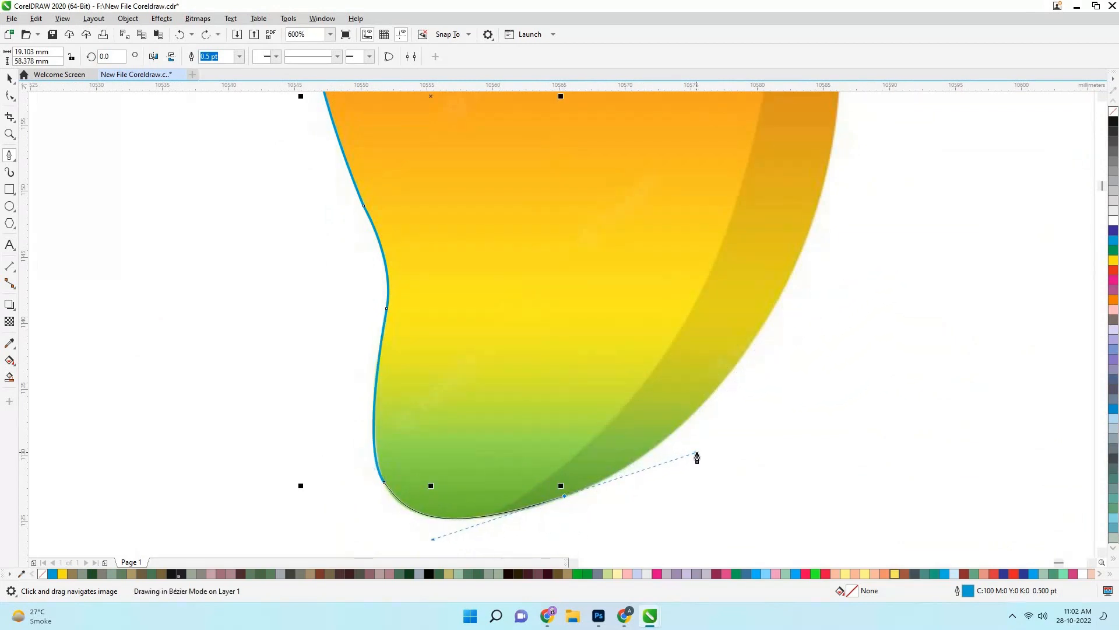
{"action": "left_click_drag", "start_coordinate": [818, 201], "coordinate": [837, 120]}
{"action": "left_click_drag", "start_coordinate": [836, 129], "coordinate": [769, 341]}
Extend the mango outline up the right edge to the leaf and close it with a curve at the stem's base
{"action": "scroll", "coordinate": [772, 246], "scroll_direction": "down", "scroll_amount": 1}
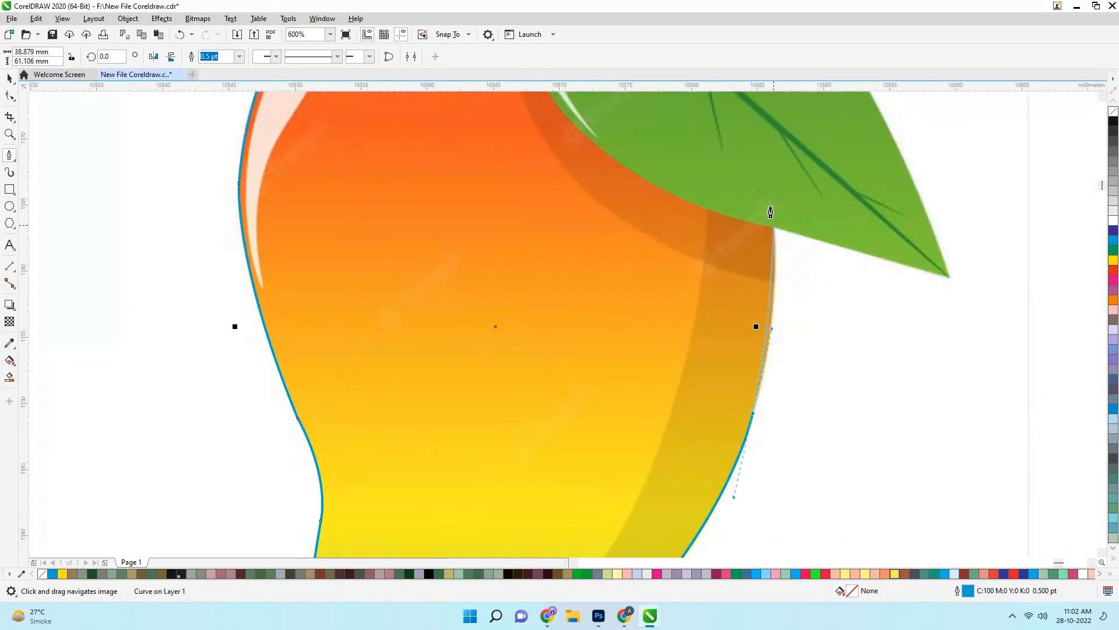
{"action": "left_click_drag", "start_coordinate": [771, 178], "coordinate": [772, 176]}
{"action": "left_click_drag", "start_coordinate": [772, 176], "coordinate": [742, 318]}
{"action": "scroll", "coordinate": [743, 318], "scroll_direction": "down", "scroll_amount": 1}
{"action": "scroll", "coordinate": [604, 192], "scroll_direction": "up", "scroll_amount": 1}
{"action": "left_click_drag", "start_coordinate": [605, 192], "coordinate": [850, 222]}
{"action": "scroll", "coordinate": [849, 223], "scroll_direction": "down", "scroll_amount": 2}
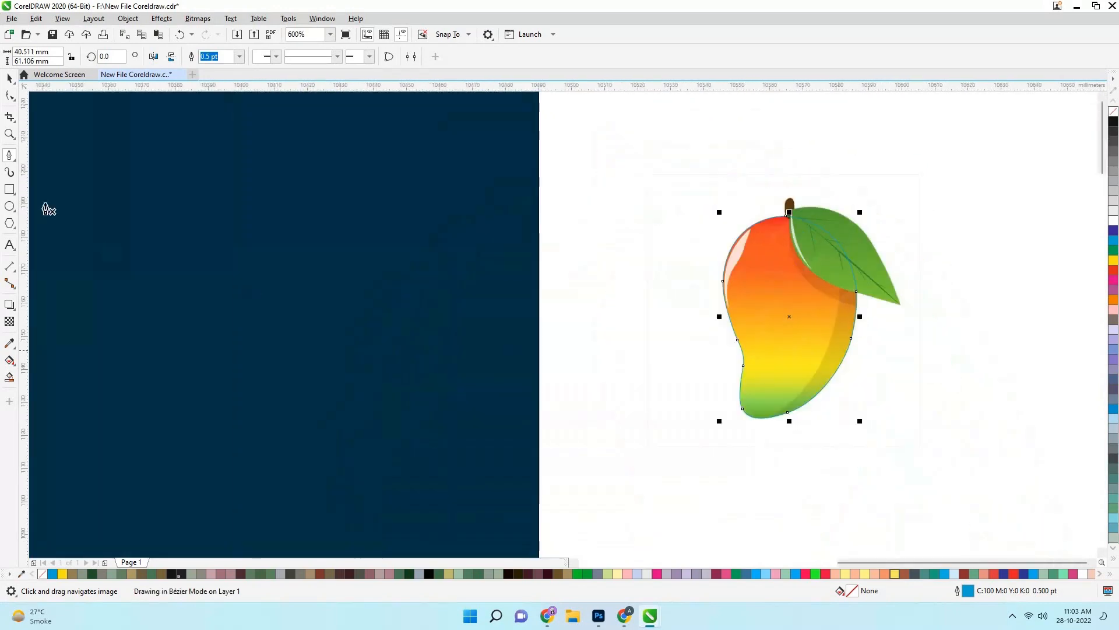
Clean up the nodes on the mango outline's left side with the Shape tool, removing a surplus node
{"action": "left_click", "coordinate": [10, 96]}
{"action": "scroll", "coordinate": [662, 245], "scroll_direction": "up", "scroll_amount": 2}
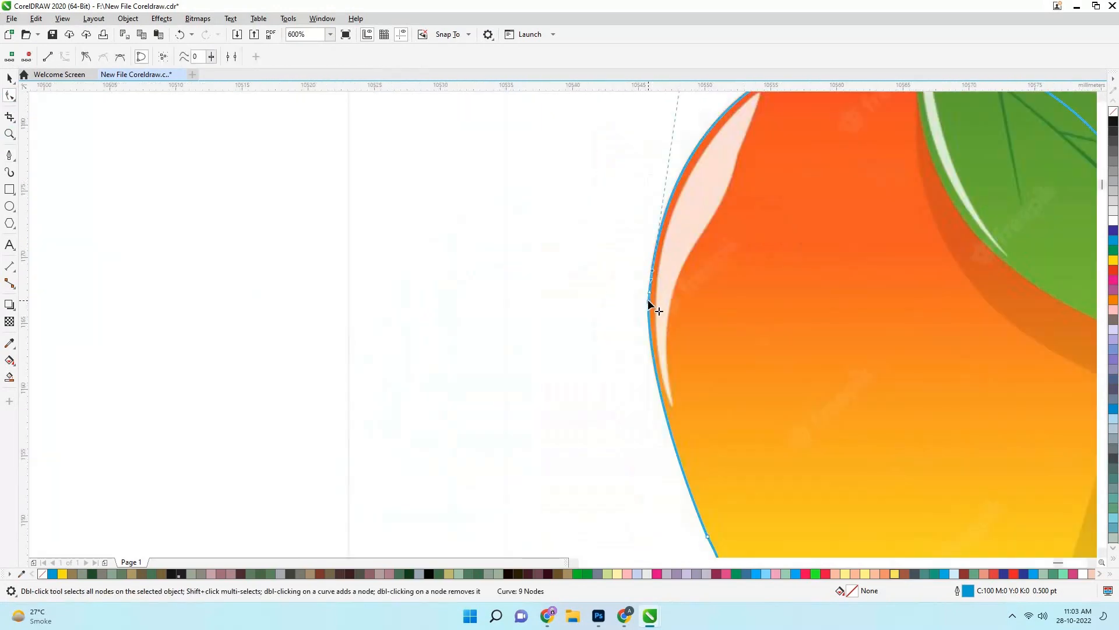
{"action": "scroll", "coordinate": [669, 342], "scroll_direction": "down", "scroll_amount": 3}
{"action": "double_click", "coordinate": [617, 235]}
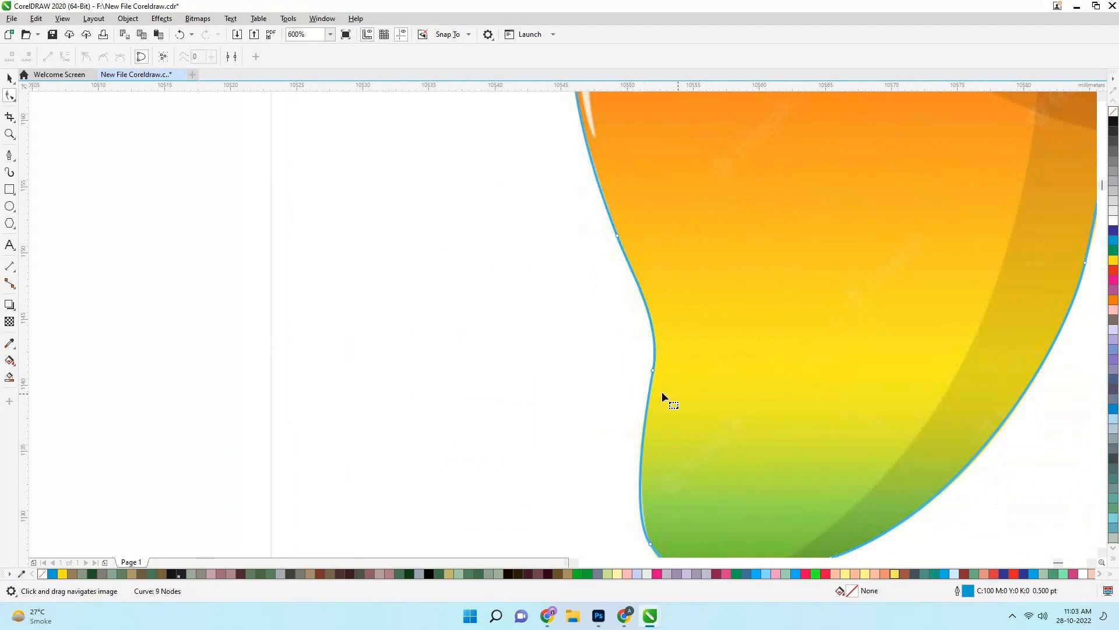
{"action": "scroll", "coordinate": [655, 469], "scroll_direction": "down", "scroll_amount": 2}
{"action": "scroll", "coordinate": [657, 466], "scroll_direction": "up", "scroll_amount": 2}
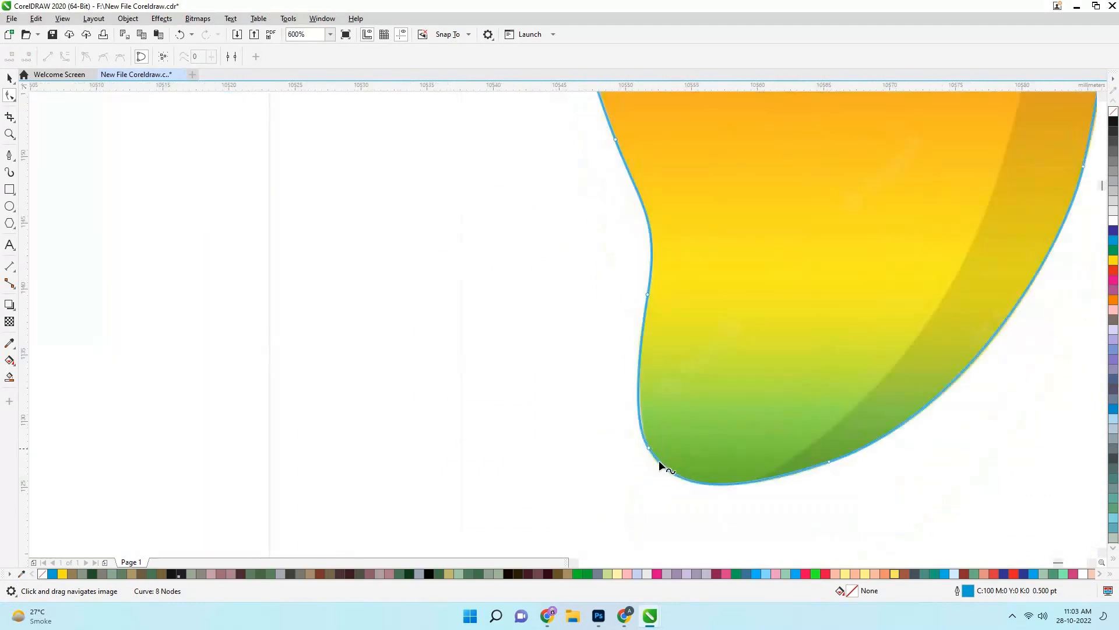
Smooth the mango outline around the green tip and right side by removing surplus nodes and fitting the curve to the reference
{"action": "left_click", "coordinate": [828, 460]}
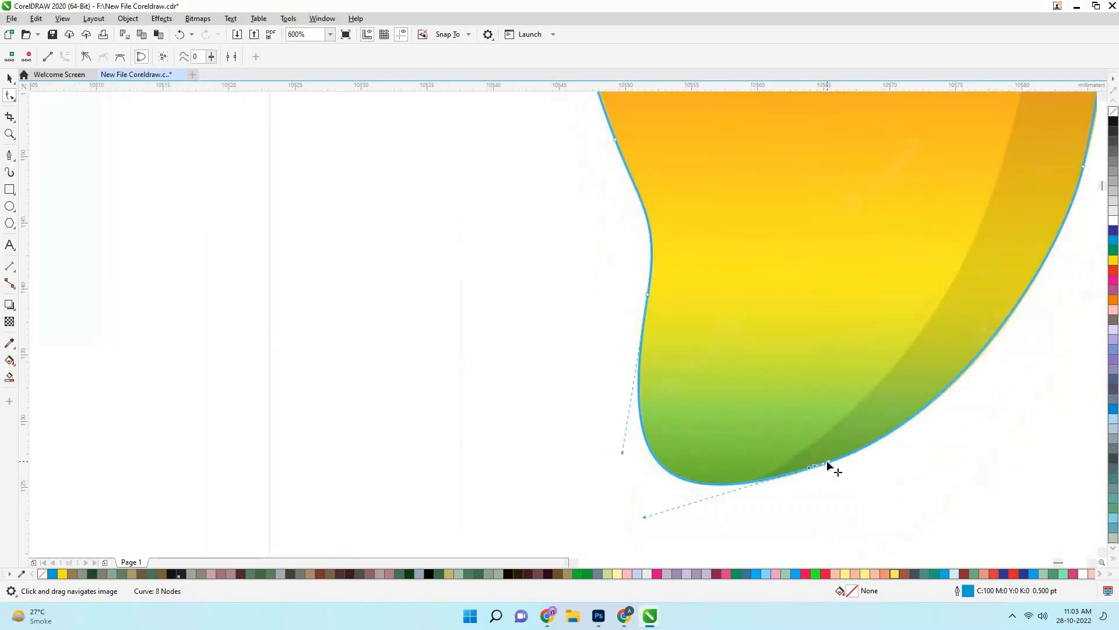
{"action": "left_click_drag", "start_coordinate": [972, 341], "coordinate": [777, 465]}
{"action": "double_click", "coordinate": [890, 289]}
{"action": "scroll", "coordinate": [890, 318], "scroll_direction": "down", "scroll_amount": 2}
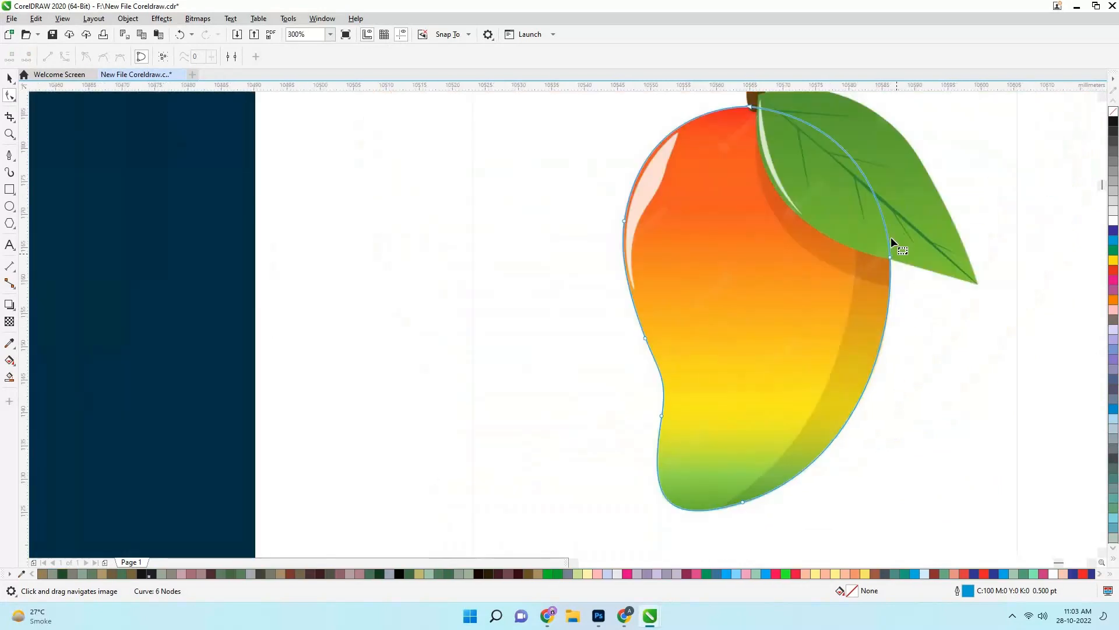
{"action": "scroll", "coordinate": [891, 239], "scroll_direction": "up", "scroll_amount": 2}
{"action": "double_click", "coordinate": [886, 277]}
{"action": "scroll", "coordinate": [761, 356], "scroll_direction": "down", "scroll_amount": 1}
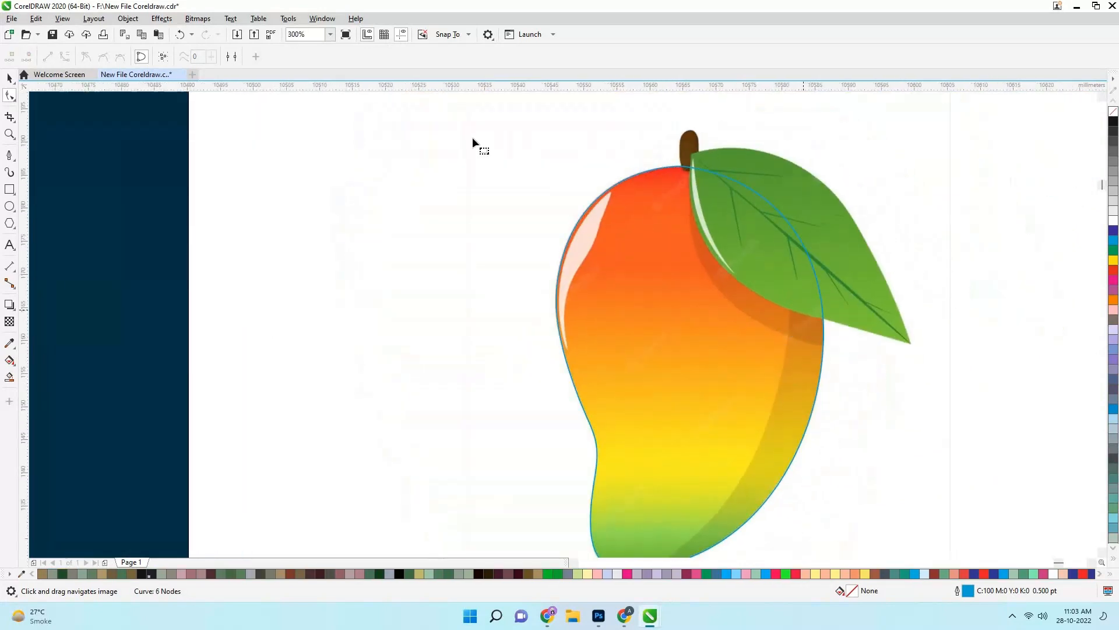
Draw the leaf outline with the Pen tool from the stem along its lower edge to the pointed tip, removing the trailing curve handle
{"action": "left_click", "coordinate": [10, 155]}
{"action": "scroll", "coordinate": [705, 147], "scroll_direction": "up", "scroll_amount": 1}
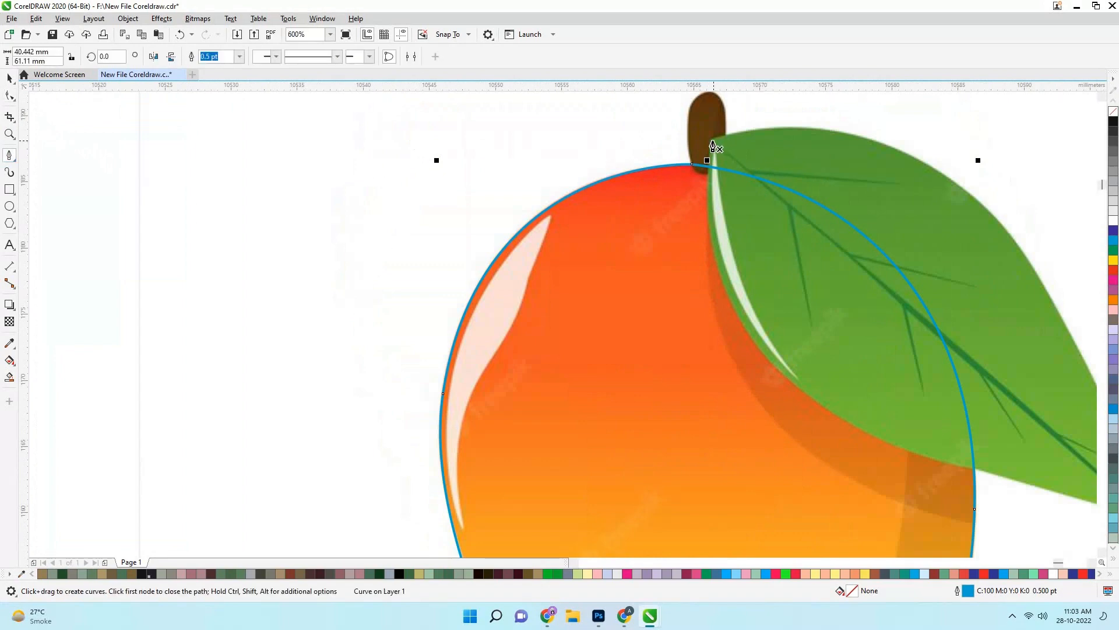
{"action": "left_click", "coordinate": [711, 140]}
{"action": "scroll", "coordinate": [713, 259], "scroll_direction": "down", "scroll_amount": 1}
{"action": "scroll", "coordinate": [843, 369], "scroll_direction": "up", "scroll_amount": 1}
{"action": "left_click_drag", "start_coordinate": [844, 369], "coordinate": [876, 506]}
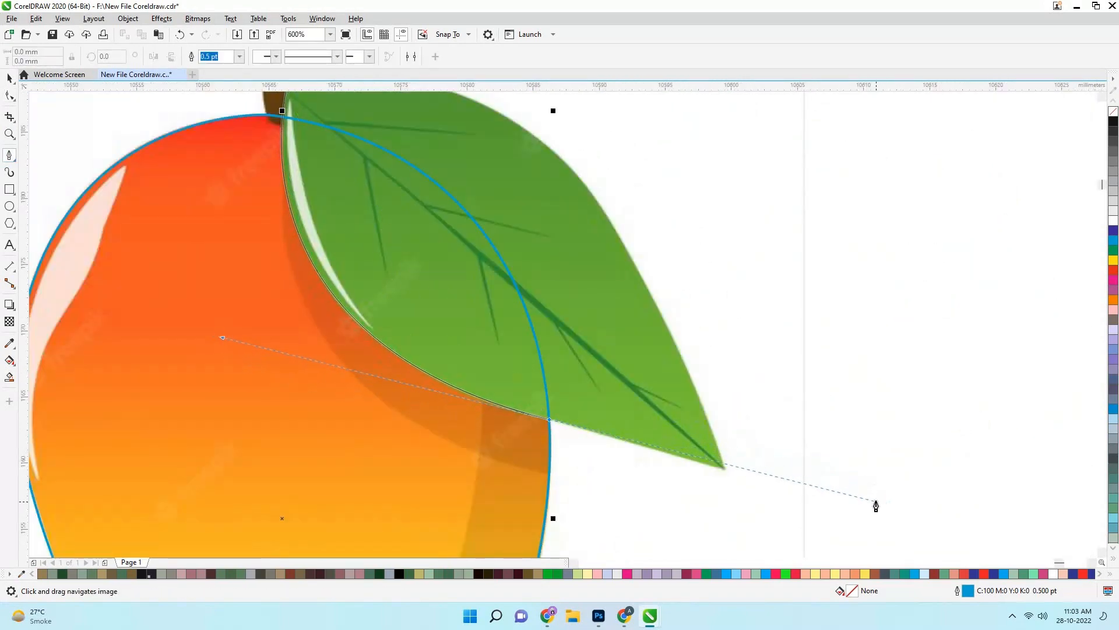
{"action": "left_click", "coordinate": [550, 419], "text": "alt"}
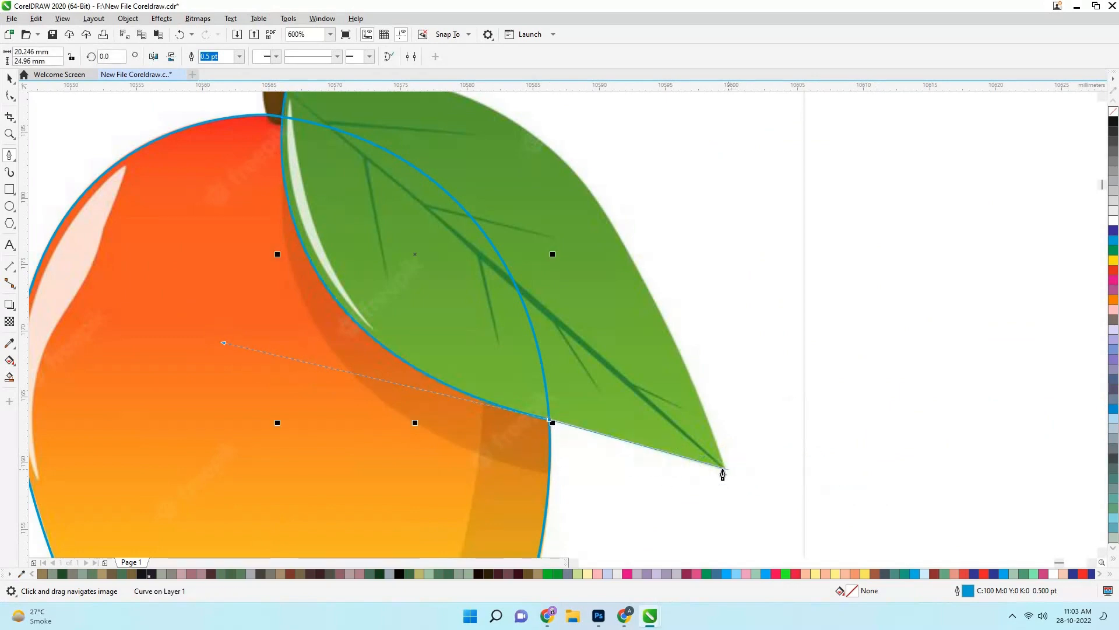
{"action": "scroll", "coordinate": [684, 352], "scroll_direction": "down", "scroll_amount": 1}
{"action": "scroll", "coordinate": [587, 332], "scroll_direction": "up", "scroll_amount": 1}
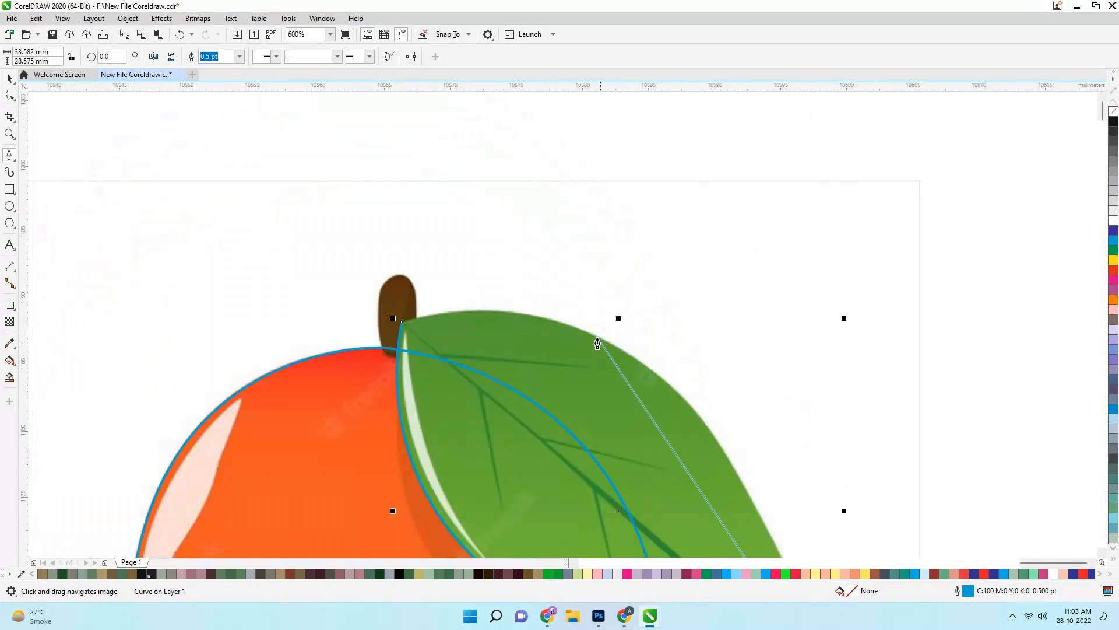
Curve the leaf outline back over its upper edge and close it at the stem
{"action": "scroll", "coordinate": [499, 300], "scroll_direction": "down", "scroll_amount": 1}
{"action": "left_click_drag", "start_coordinate": [435, 268], "coordinate": [421, 262]}
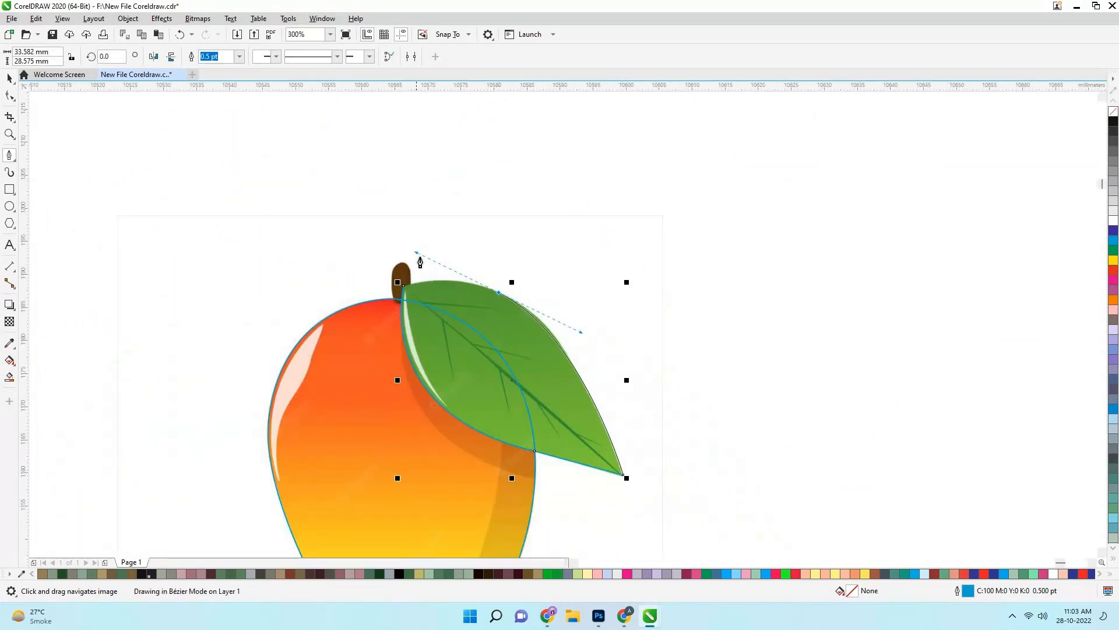
{"action": "scroll", "coordinate": [536, 300], "scroll_direction": "up", "scroll_amount": 1}
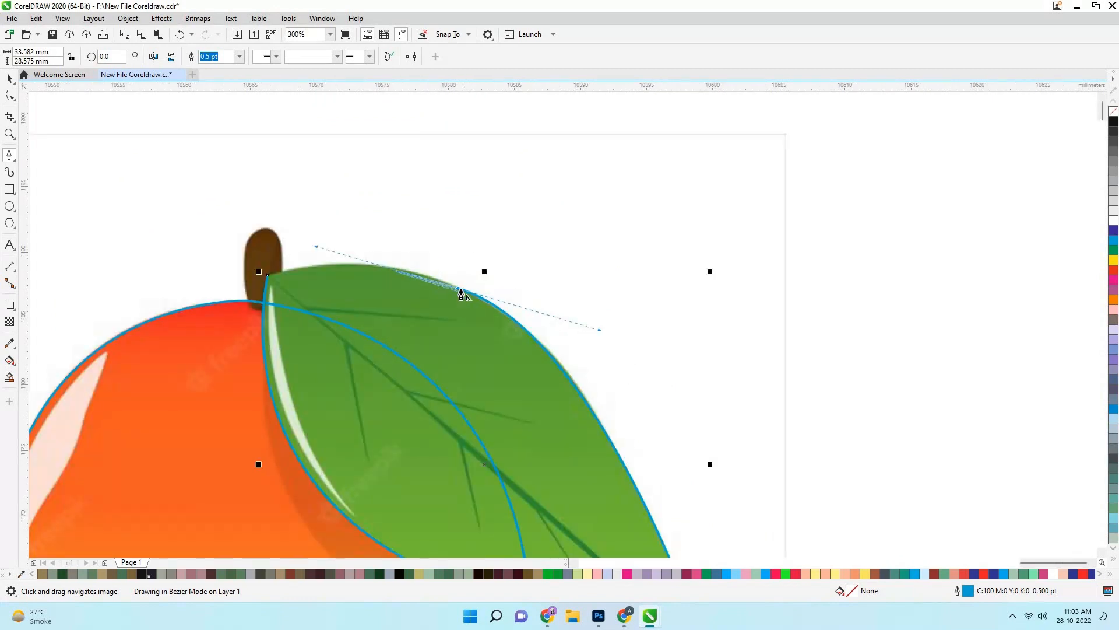
{"action": "left_click_drag", "start_coordinate": [268, 275], "coordinate": [481, 310]}
Reshape the leaf outline's upper edge by adjusting the curve handles at its tip and stem end
{"action": "key", "text": "F10"}
{"action": "scroll", "coordinate": [557, 379], "scroll_direction": "down", "scroll_amount": 1}
{"action": "scroll", "coordinate": [652, 522], "scroll_direction": "up", "scroll_amount": 2}
{"action": "left_click", "coordinate": [548, 482]}
{"action": "scroll", "coordinate": [476, 408], "scroll_direction": "down", "scroll_amount": 1}
{"action": "key", "text": "ctrl+z"}
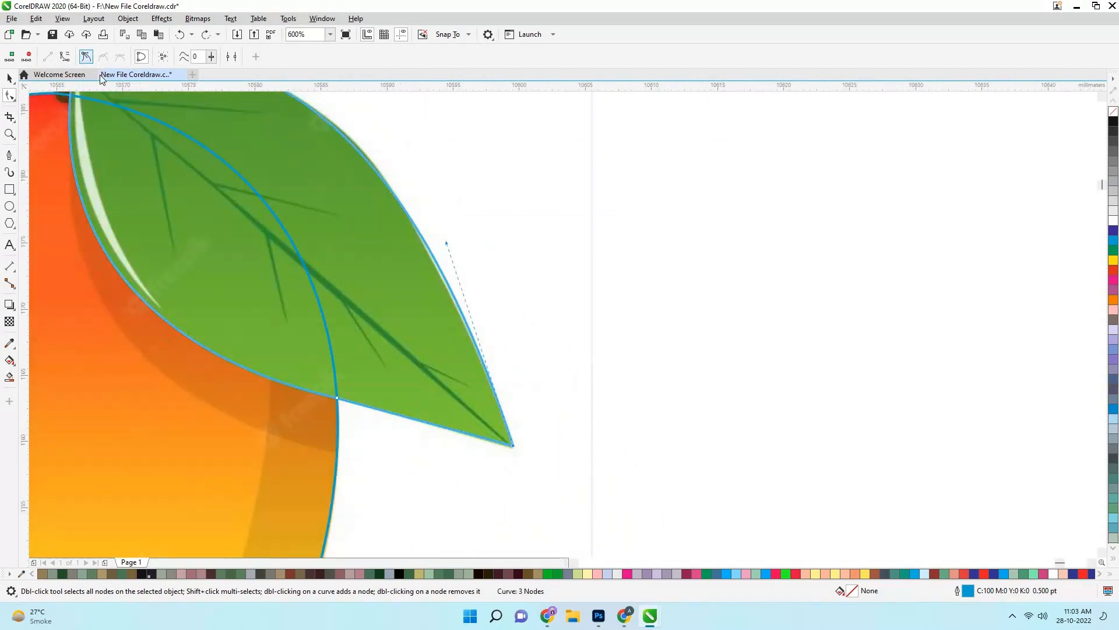
{"action": "left_click_drag", "start_coordinate": [446, 243], "coordinate": [452, 269]}
{"action": "left_click_drag", "start_coordinate": [250, 180], "coordinate": [356, 369]}
{"action": "left_click_drag", "start_coordinate": [423, 190], "coordinate": [449, 192]}
{"action": "scroll", "coordinate": [449, 187], "scroll_direction": "down", "scroll_amount": 1}
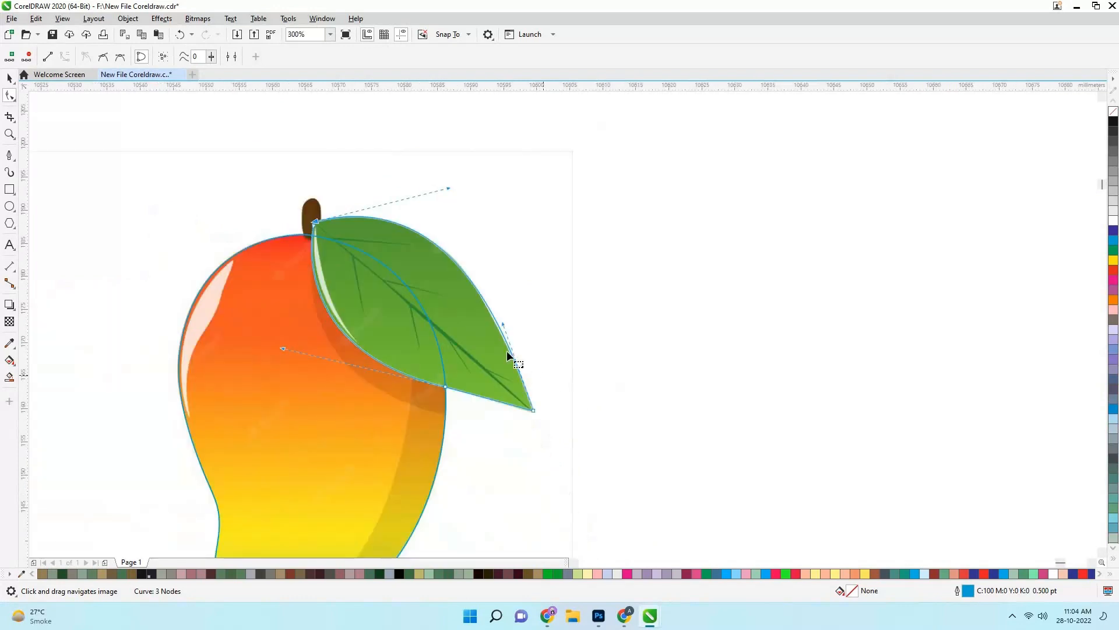
Add a node on the leaf outline's outer edge and move it onto the reference leaf's border
{"action": "scroll", "coordinate": [505, 344], "scroll_direction": "up", "scroll_amount": 1}
{"action": "double_click", "coordinate": [451, 239]}
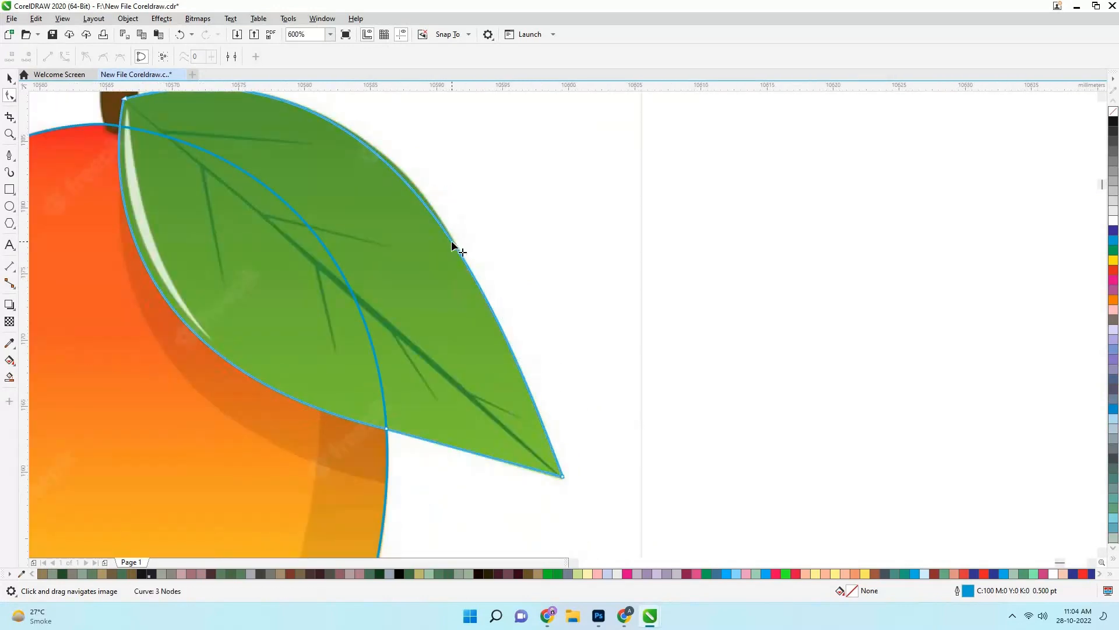
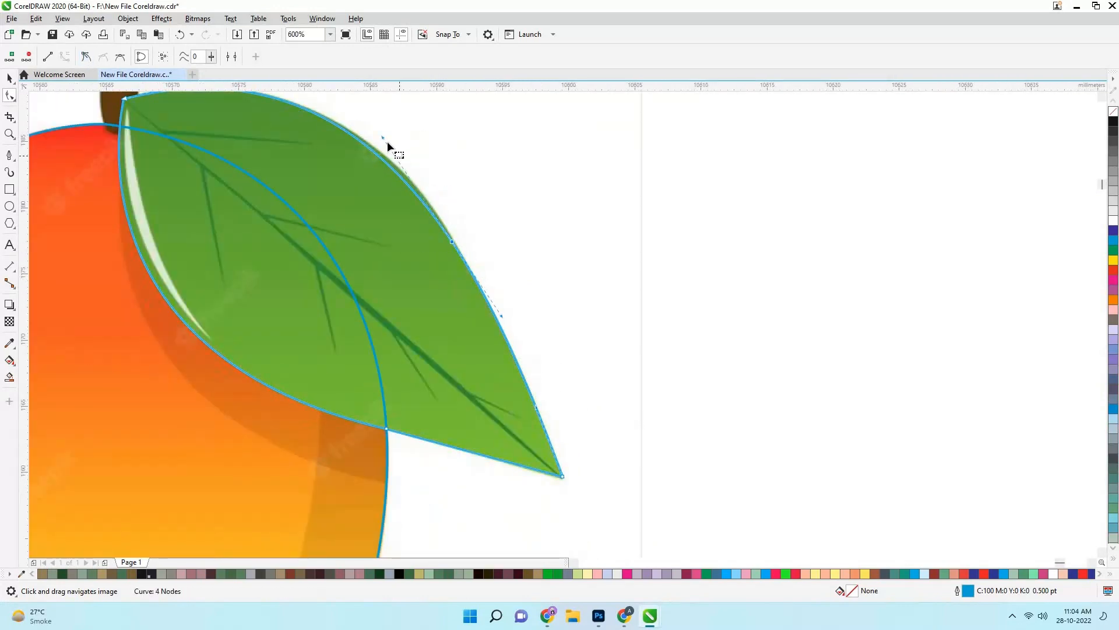
{"action": "scroll", "coordinate": [387, 141], "scroll_direction": "up", "scroll_amount": 1}
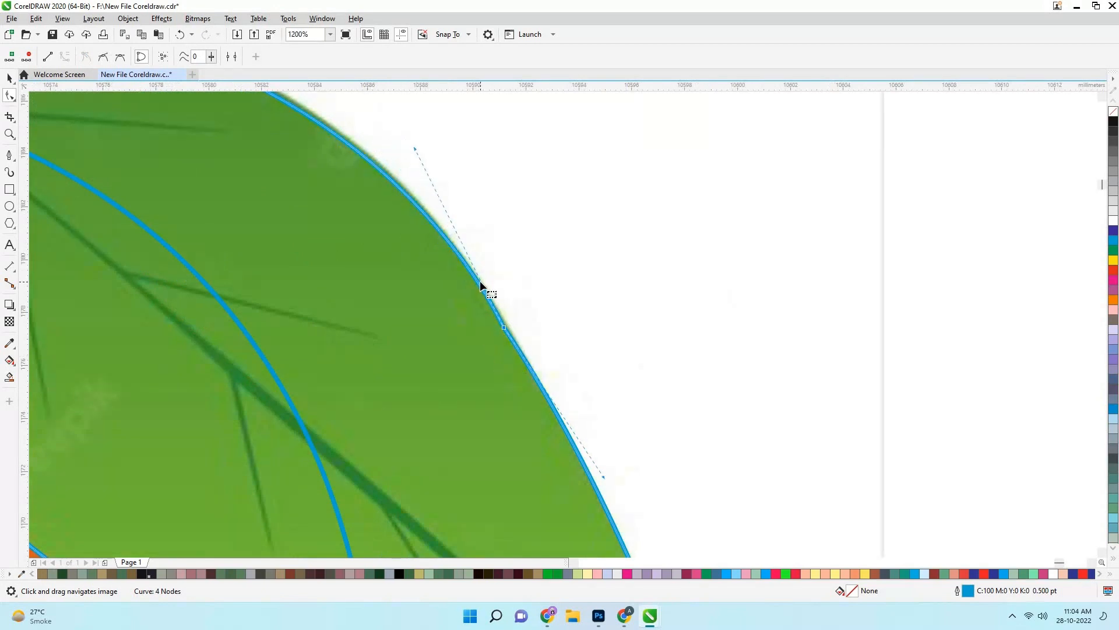
{"action": "scroll", "coordinate": [514, 346], "scroll_direction": "down", "scroll_amount": 1}
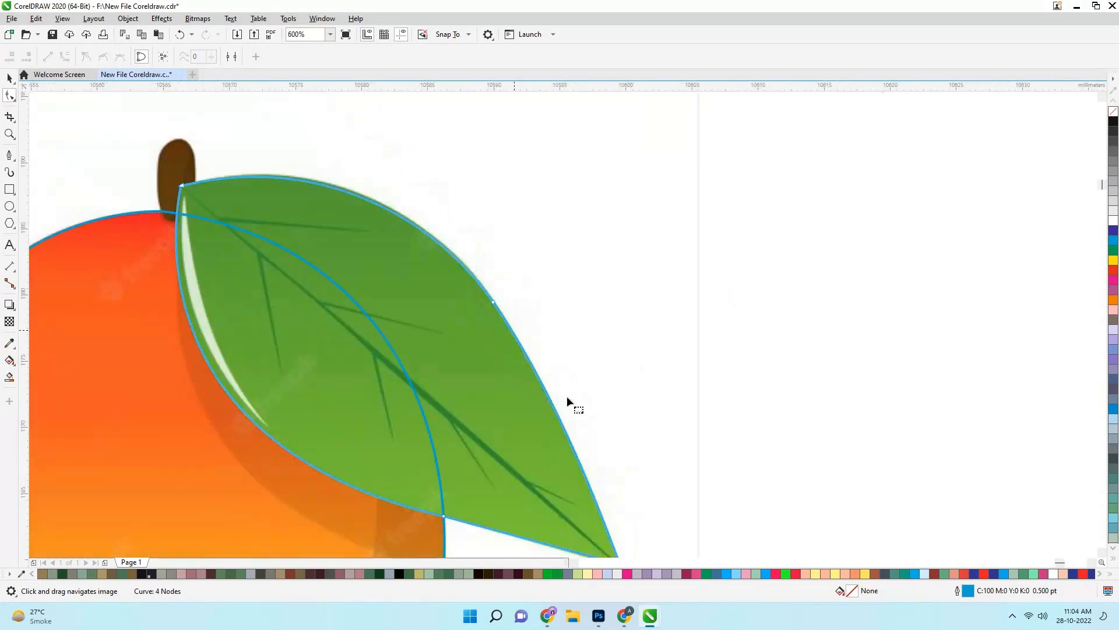
{"action": "left_click", "coordinate": [8, 80]}
Draw a closed Pen outline around the mango's brown stem
{"action": "left_click", "coordinate": [9, 155]}
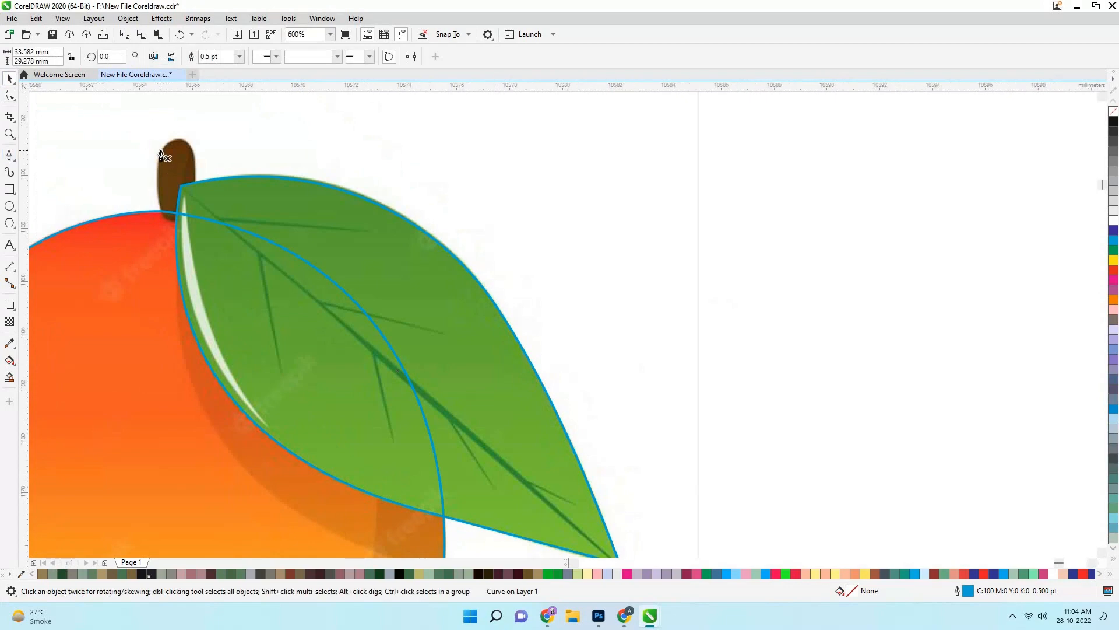
{"action": "scroll", "coordinate": [161, 150], "scroll_direction": "up", "scroll_amount": 1}
{"action": "left_click", "coordinate": [161, 151]}
{"action": "left_click_drag", "start_coordinate": [172, 289], "coordinate": [181, 290]}
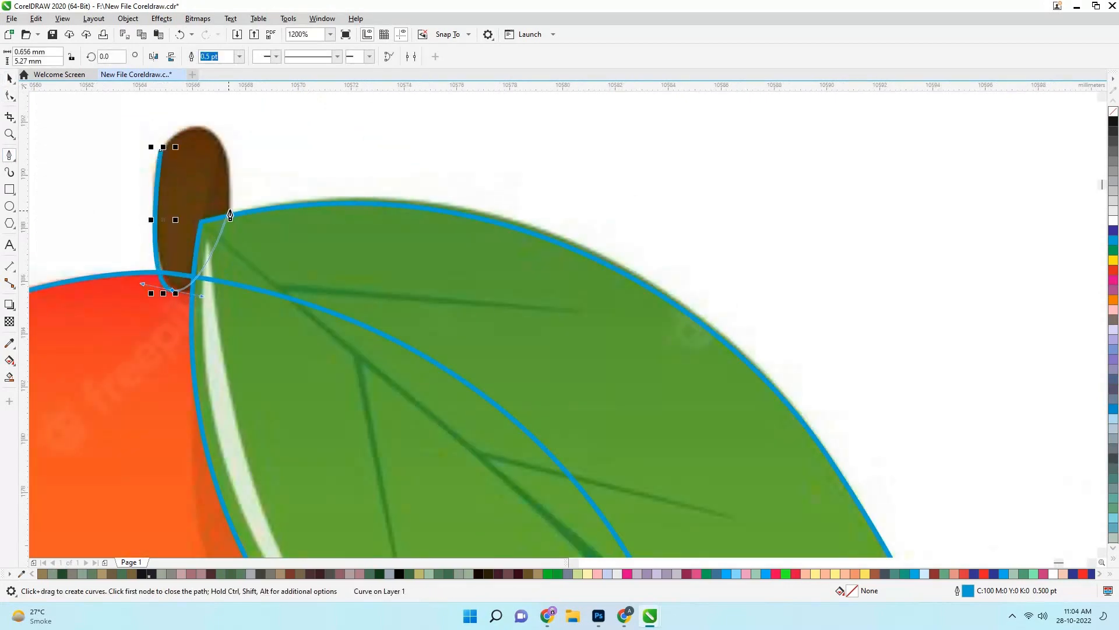
{"action": "left_click_drag", "start_coordinate": [230, 208], "coordinate": [227, 195]}
{"action": "left_click_drag", "start_coordinate": [161, 150], "coordinate": [233, 150]}
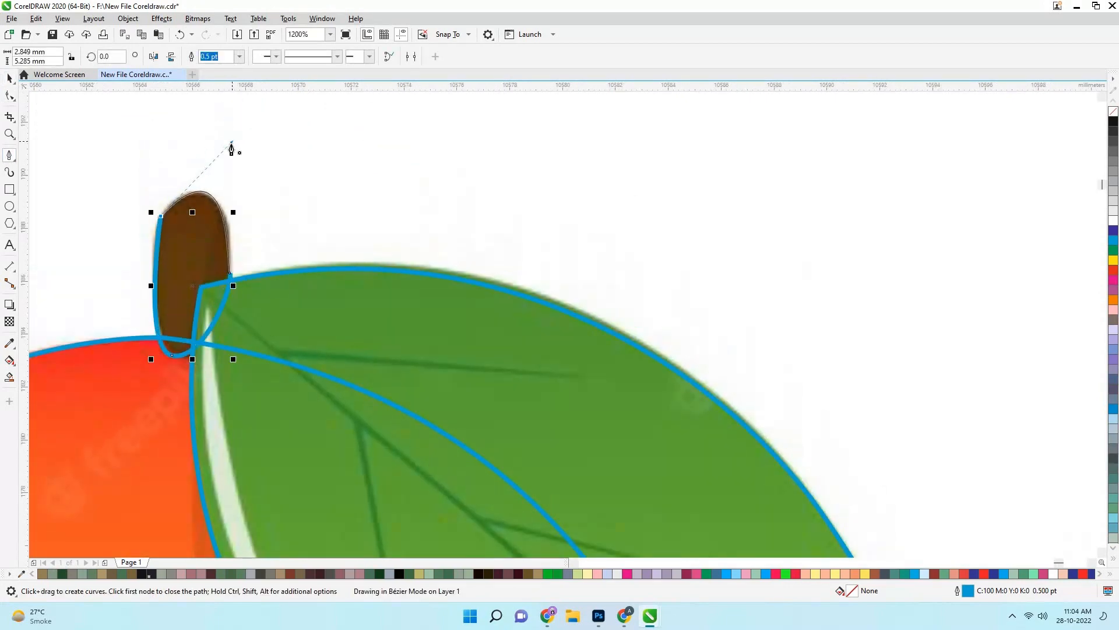
Reshape the stem outline's rounded top to match the reference, replacing its upper left node with a lower one
{"action": "left_click", "coordinate": [9, 96]}
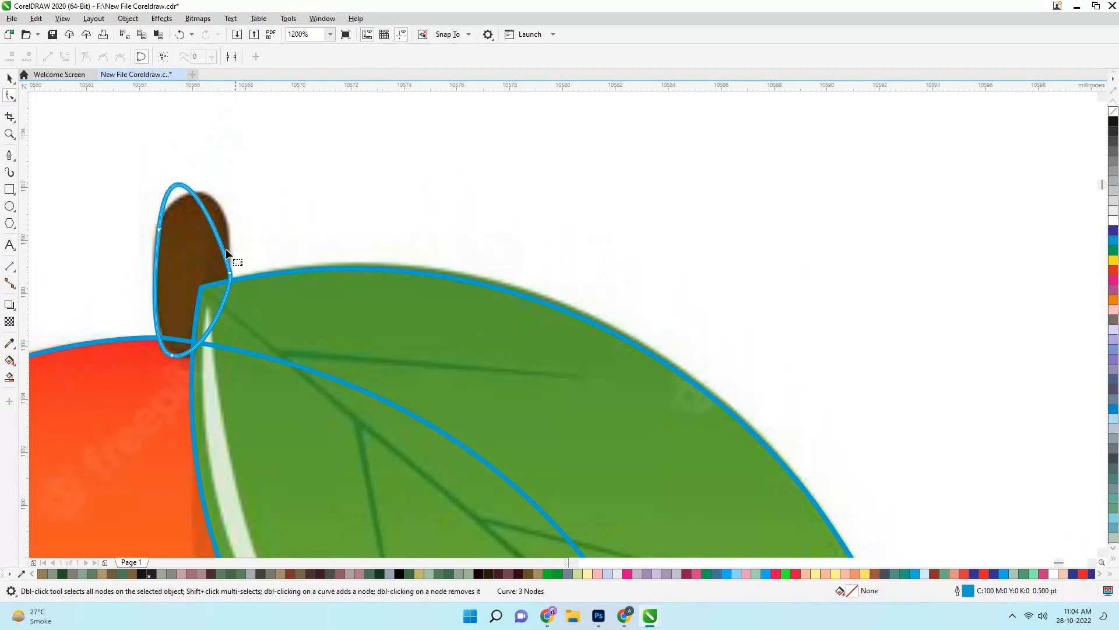
{"action": "left_click_drag", "start_coordinate": [192, 233], "coordinate": [191, 245]}
{"action": "left_click_drag", "start_coordinate": [171, 123], "coordinate": [213, 140]}
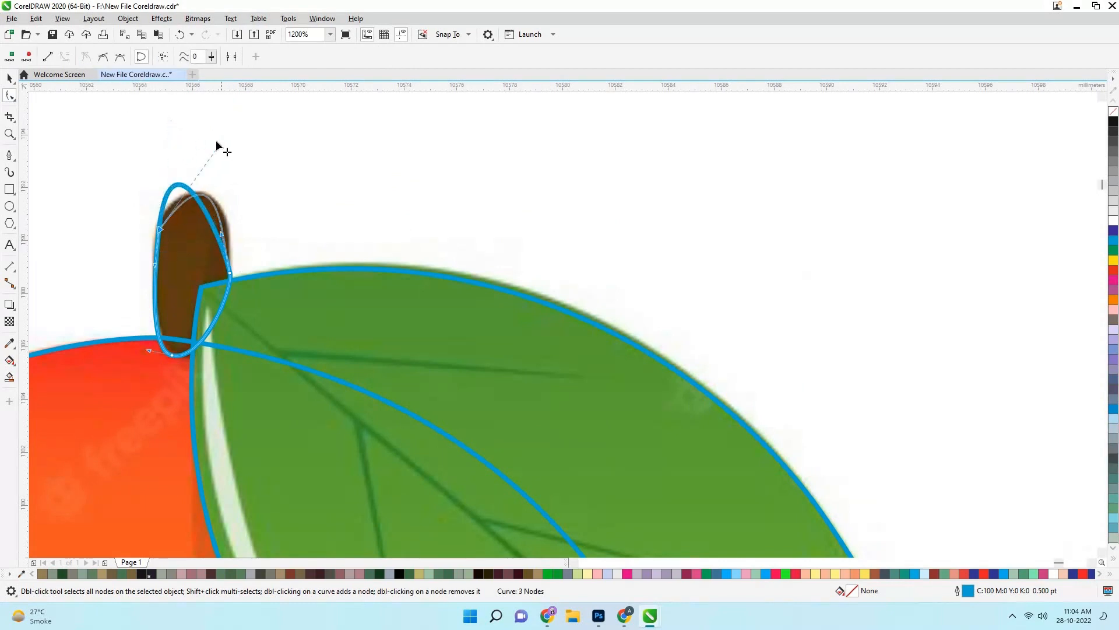
{"action": "left_click", "coordinate": [158, 246]}
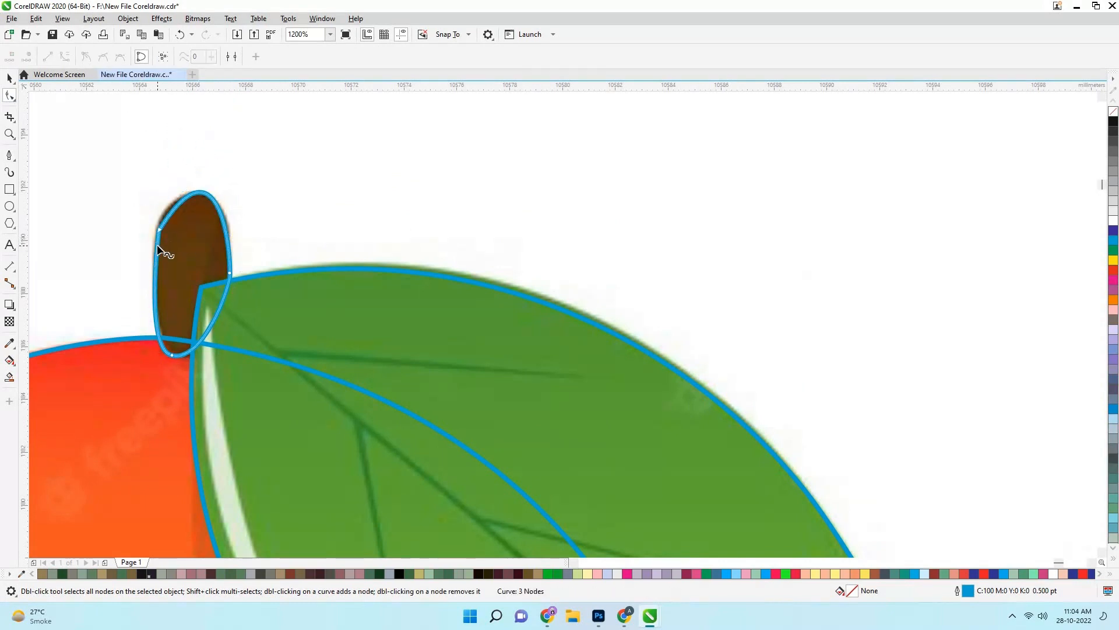
{"action": "key", "text": "Delete"}
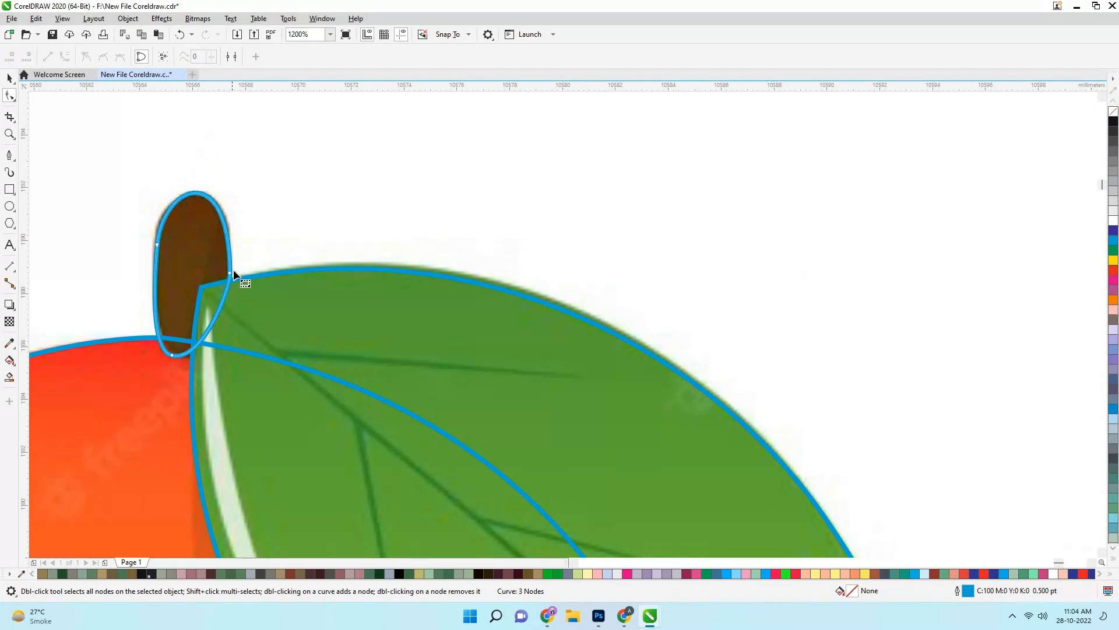
Select the mango, leaf and stem outlines and move them horizontally off the reference image to the empty area beside it
{"action": "left_click", "coordinate": [9, 78]}
{"action": "scroll", "coordinate": [379, 194], "scroll_direction": "down", "scroll_amount": 3}
{"action": "scroll", "coordinate": [243, 284], "scroll_direction": "up", "scroll_amount": 1}
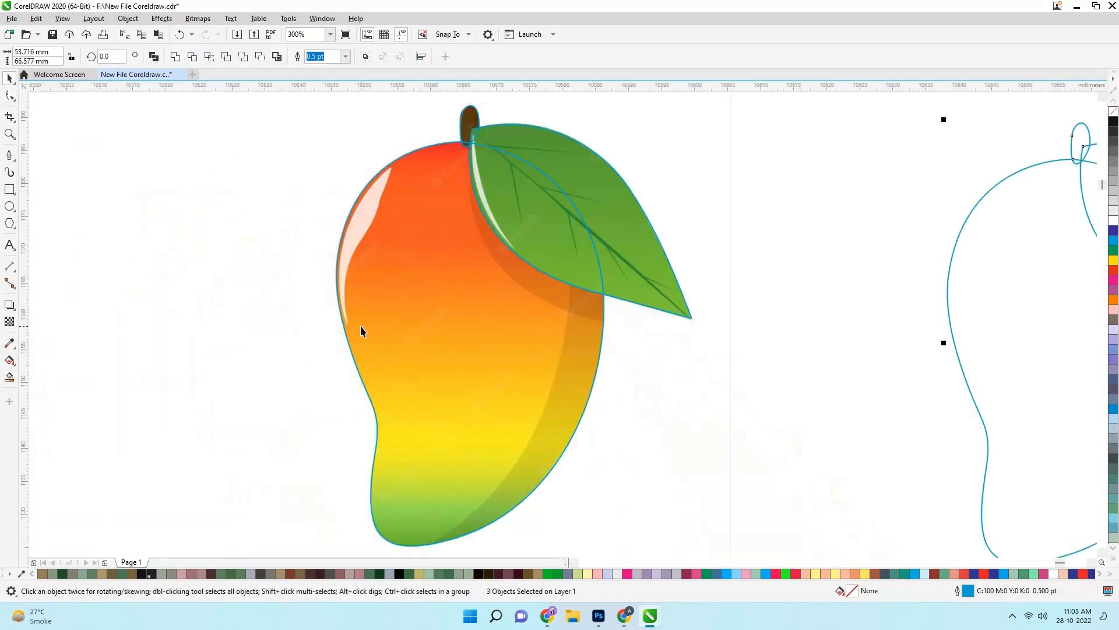
{"action": "key", "text": "ctrl+z"}
{"action": "scroll", "coordinate": [359, 326], "scroll_direction": "down", "scroll_amount": 1}
{"action": "left_click_drag", "start_coordinate": [359, 326], "coordinate": [864, 326]}
Select the three mango outlines and set their outline colour to black
{"action": "left_click", "coordinate": [409, 322]}
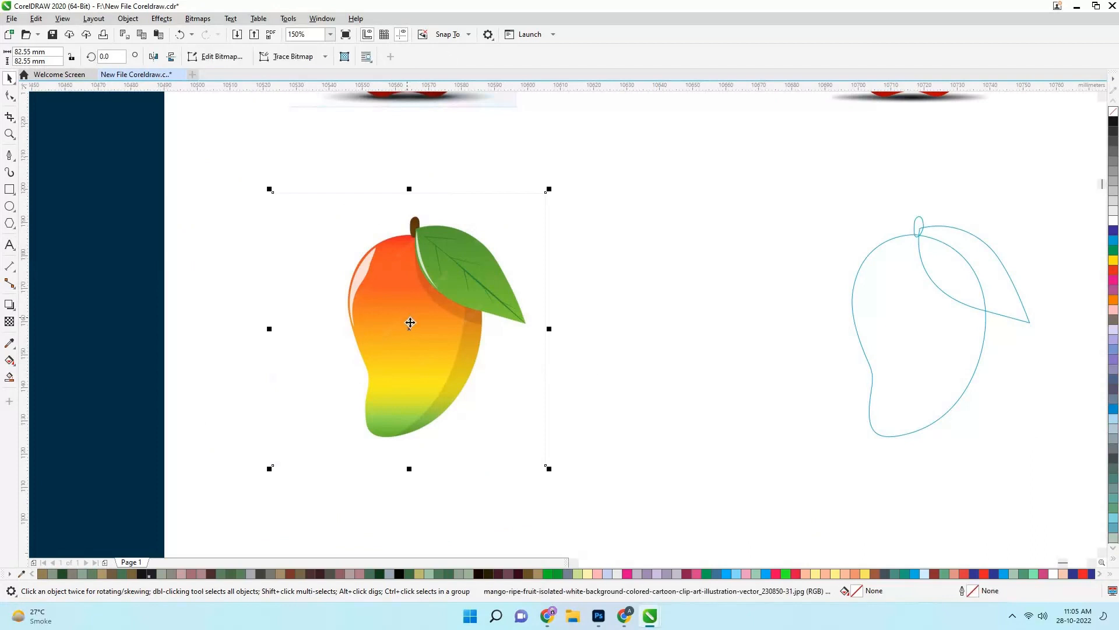
{"action": "right_click", "coordinate": [410, 322]}
{"action": "key", "text": "Escape"}
{"action": "scroll", "coordinate": [822, 280], "scroll_direction": "down", "scroll_amount": 2}
{"action": "left_click", "coordinate": [872, 259]}
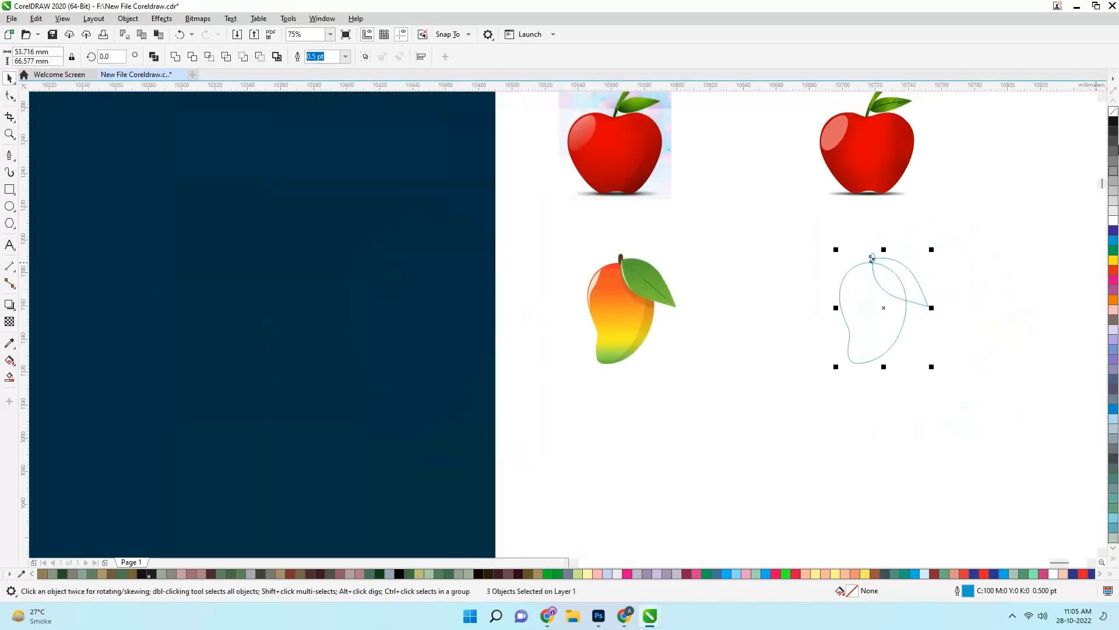
{"action": "right_click", "coordinate": [1113, 123]}
Move the three black outlines closer to the reference mango, placing them just beside it
{"action": "scroll", "coordinate": [616, 303], "scroll_direction": "up", "scroll_amount": 1}
{"action": "left_click_drag", "start_coordinate": [616, 303], "coordinate": [523, 264]}
{"action": "left_click_drag", "start_coordinate": [905, 258], "coordinate": [609, 260]}
{"action": "scroll", "coordinate": [867, 254], "scroll_direction": "up", "scroll_amount": 1}
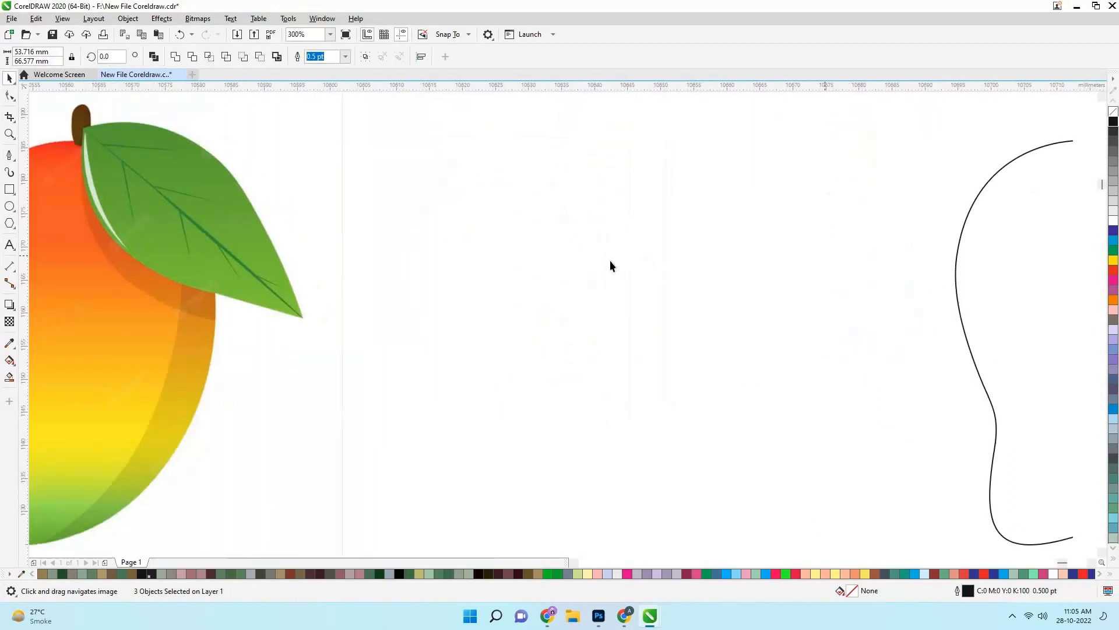
{"action": "scroll", "coordinate": [619, 259], "scroll_direction": "down", "scroll_amount": 1}
{"action": "left_click_drag", "start_coordinate": [761, 300], "coordinate": [490, 320]}
{"action": "scroll", "coordinate": [368, 320], "scroll_direction": "up", "scroll_amount": 1}
{"action": "left_click_drag", "start_coordinate": [367, 320], "coordinate": [456, 319]}
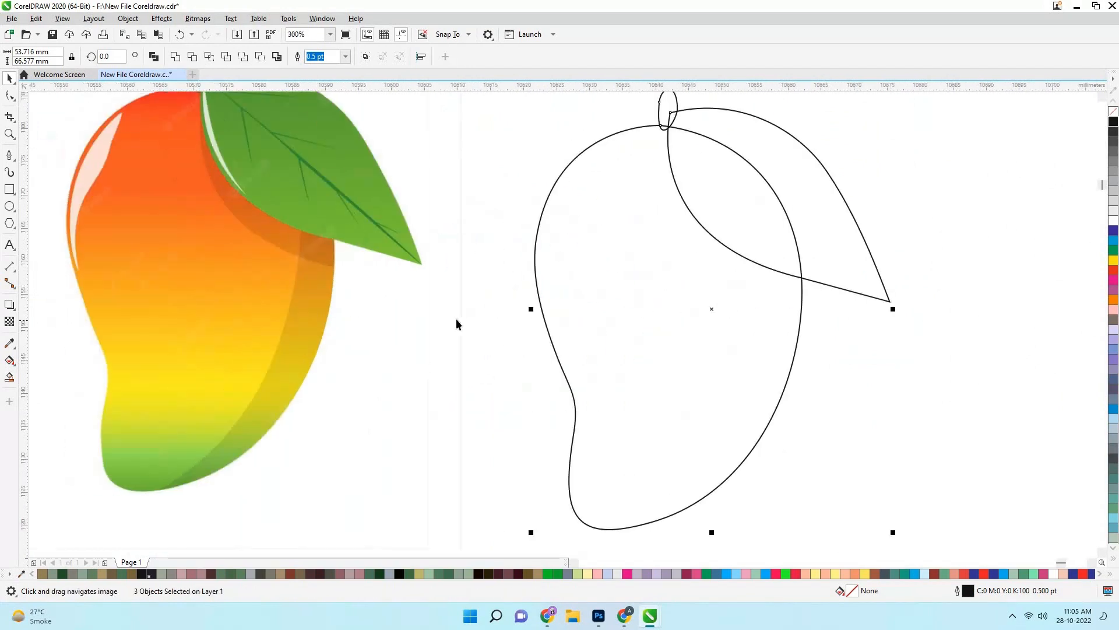
{"action": "scroll", "coordinate": [456, 318], "scroll_direction": "down", "scroll_amount": 1}
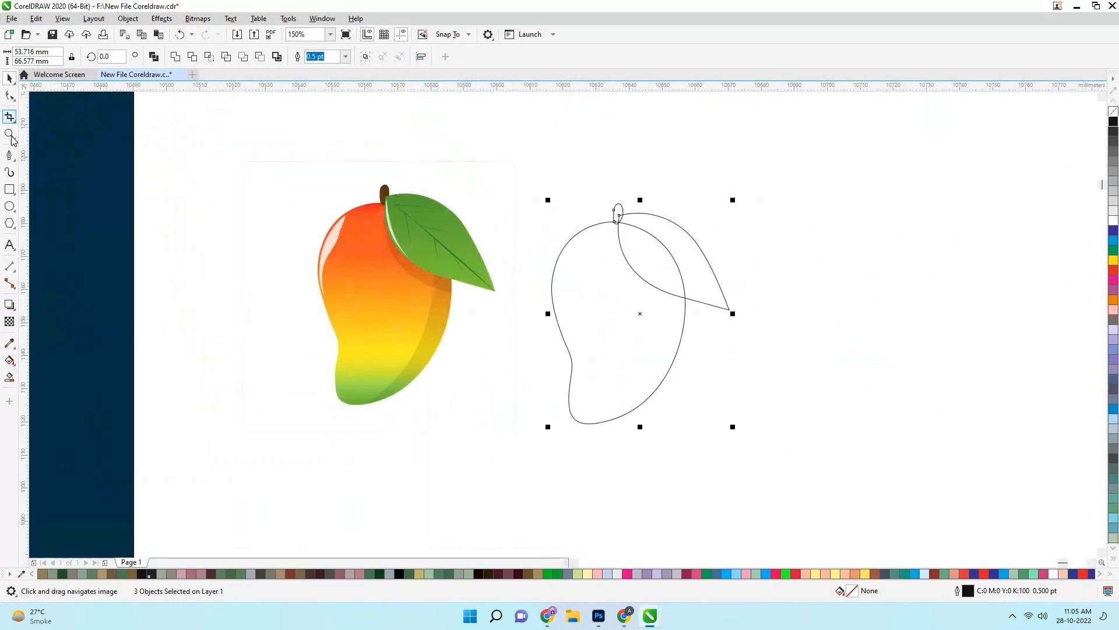
Apply a fountain fill to the mango body with a middle colour stop, and sample the reference's orange for the start colour
{"action": "key", "text": "space"}
{"action": "left_click", "coordinate": [686, 316]}
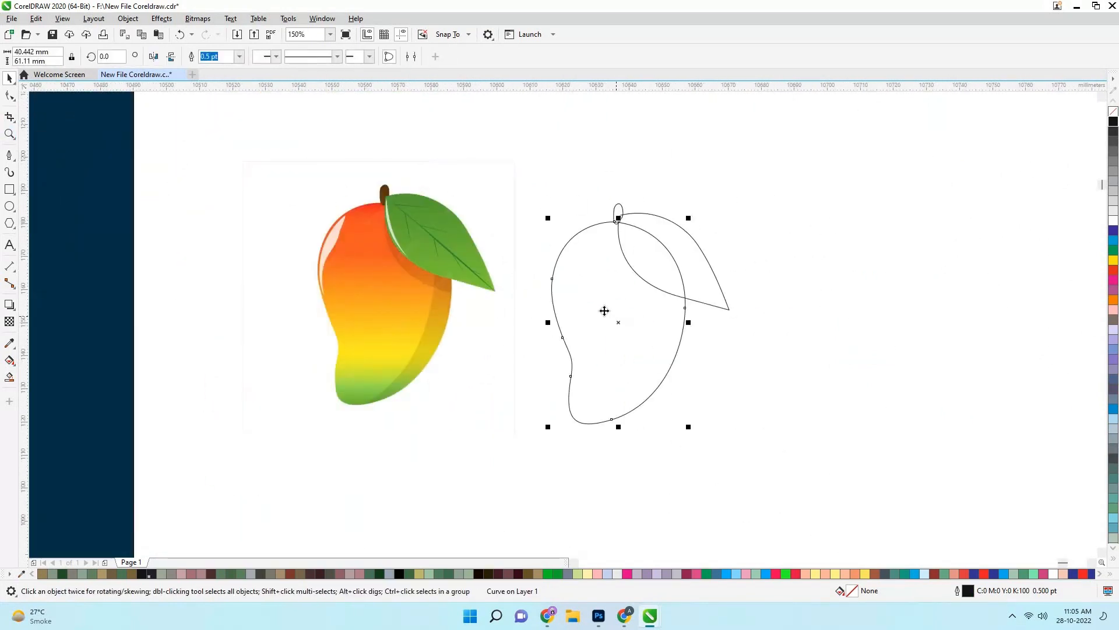
{"action": "left_click_drag", "start_coordinate": [604, 311], "coordinate": [599, 344]}
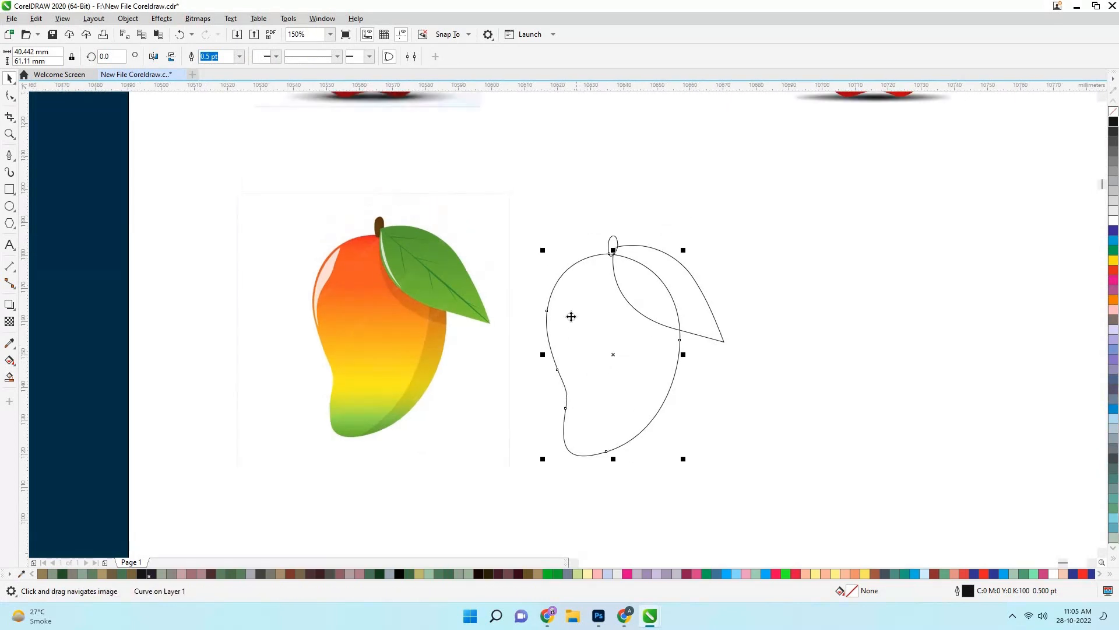
{"action": "key", "text": "F11"}
{"action": "left_click_drag", "start_coordinate": [574, 138], "coordinate": [973, 163]}
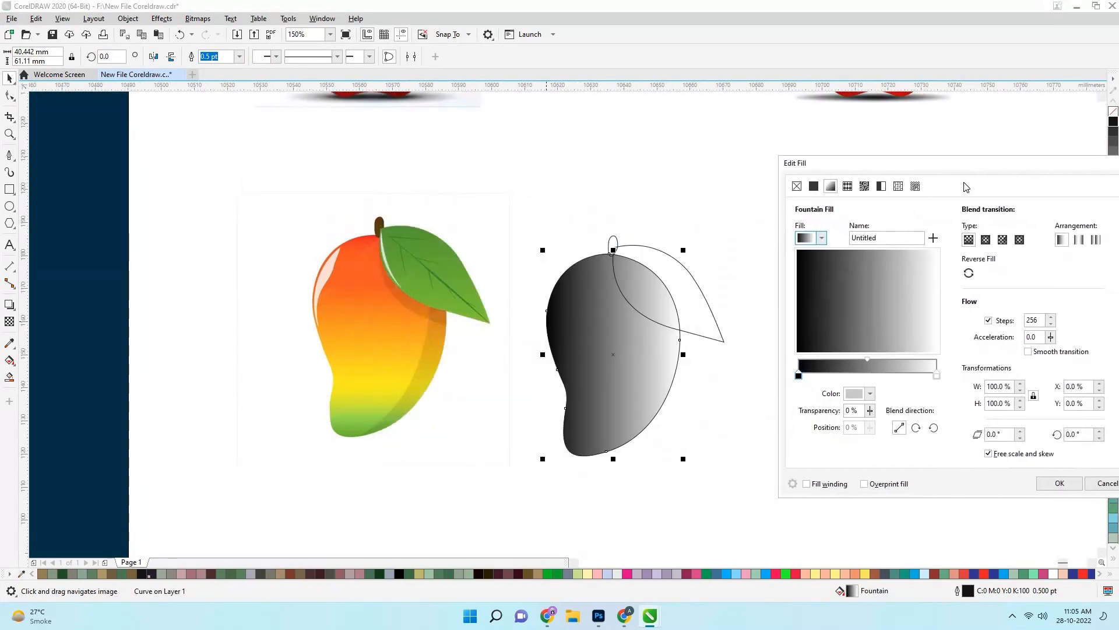
{"action": "left_click", "coordinate": [800, 376]}
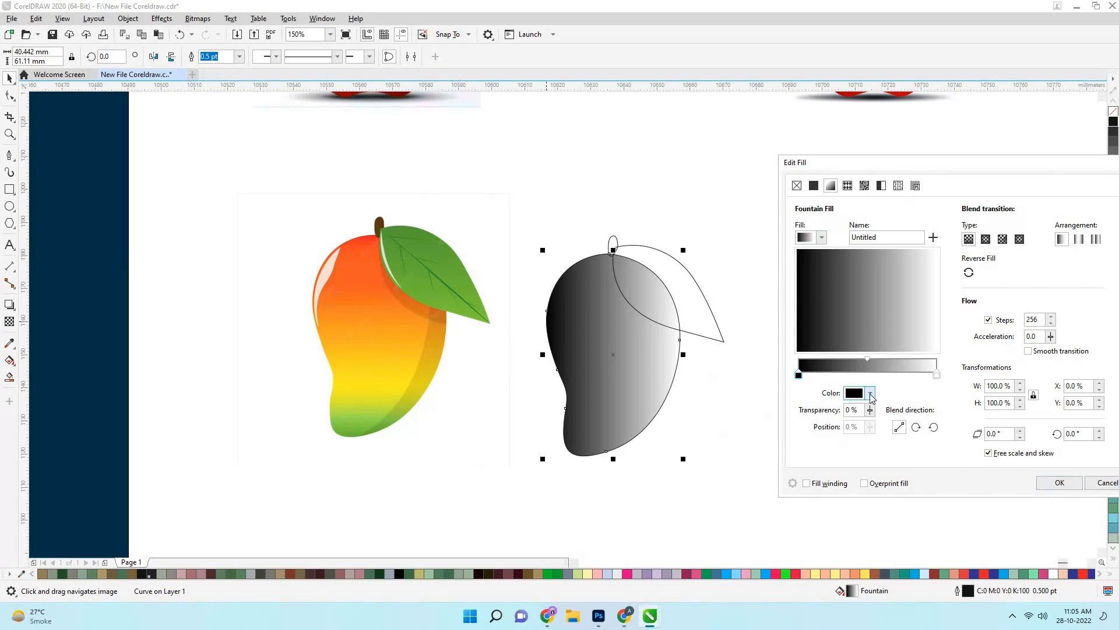
{"action": "double_click", "coordinate": [867, 371]}
{"action": "left_click", "coordinate": [870, 393]}
{"action": "left_click", "coordinate": [366, 265]}
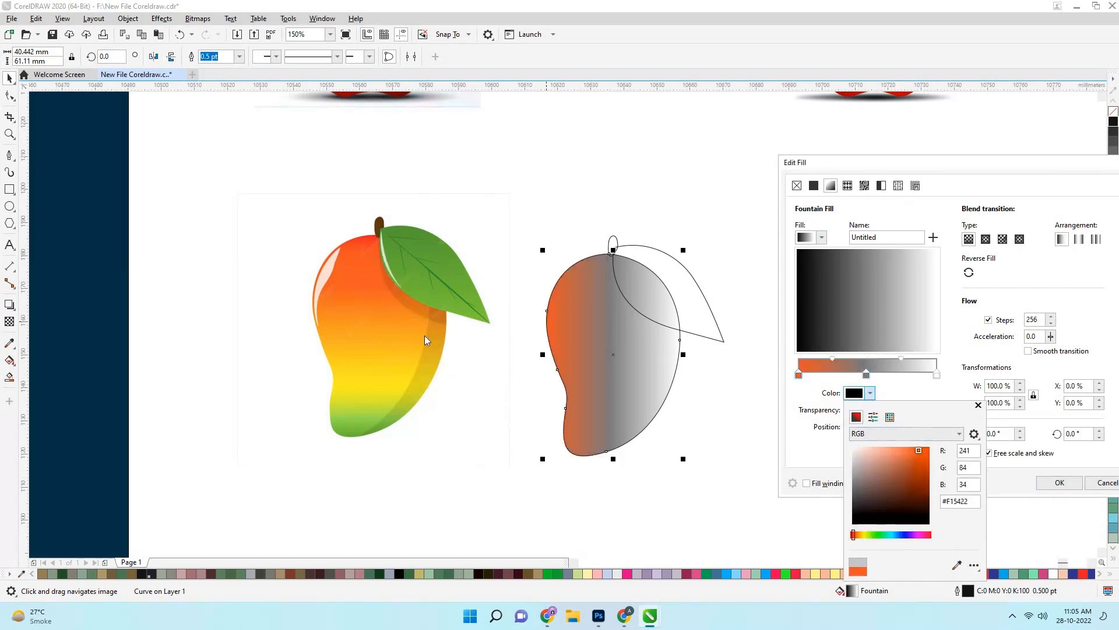
Set the gradient's middle stop to the yellow sampled from the lower part of the reference mango
{"action": "left_click", "coordinate": [867, 376]}
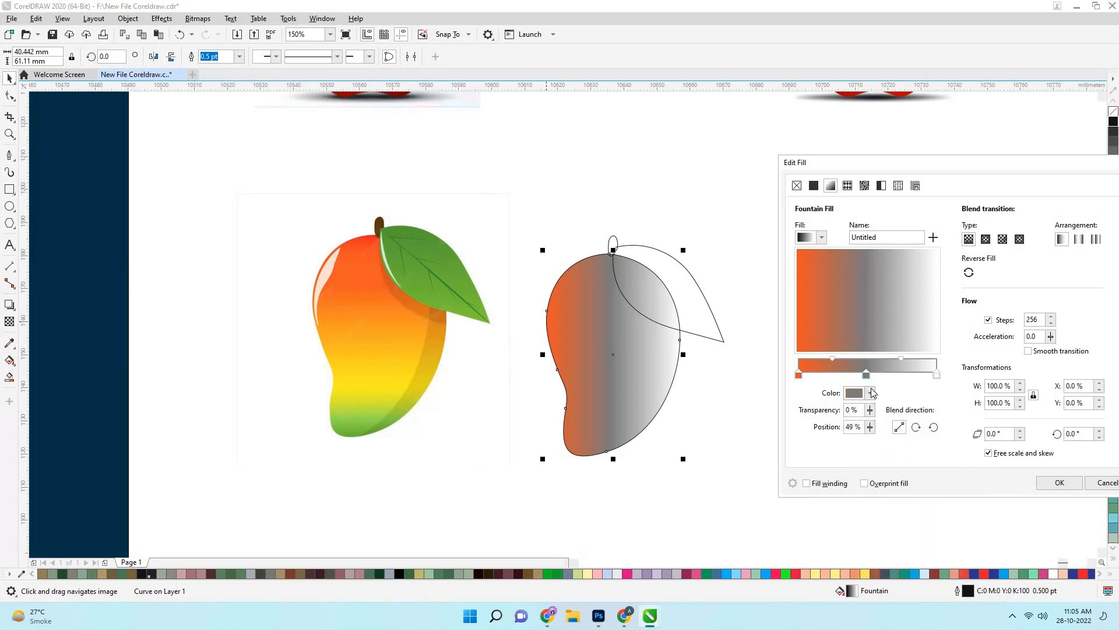
{"action": "left_click", "coordinate": [870, 393]}
{"action": "left_click", "coordinate": [957, 564]}
{"action": "left_click", "coordinate": [406, 380]}
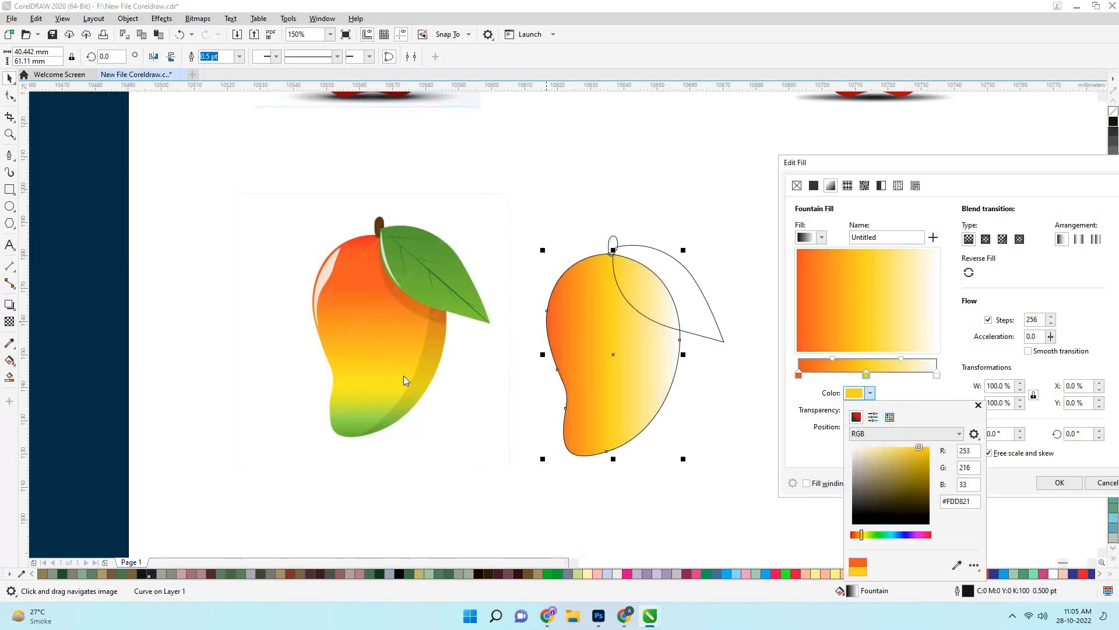
{"action": "left_click", "coordinate": [800, 470]}
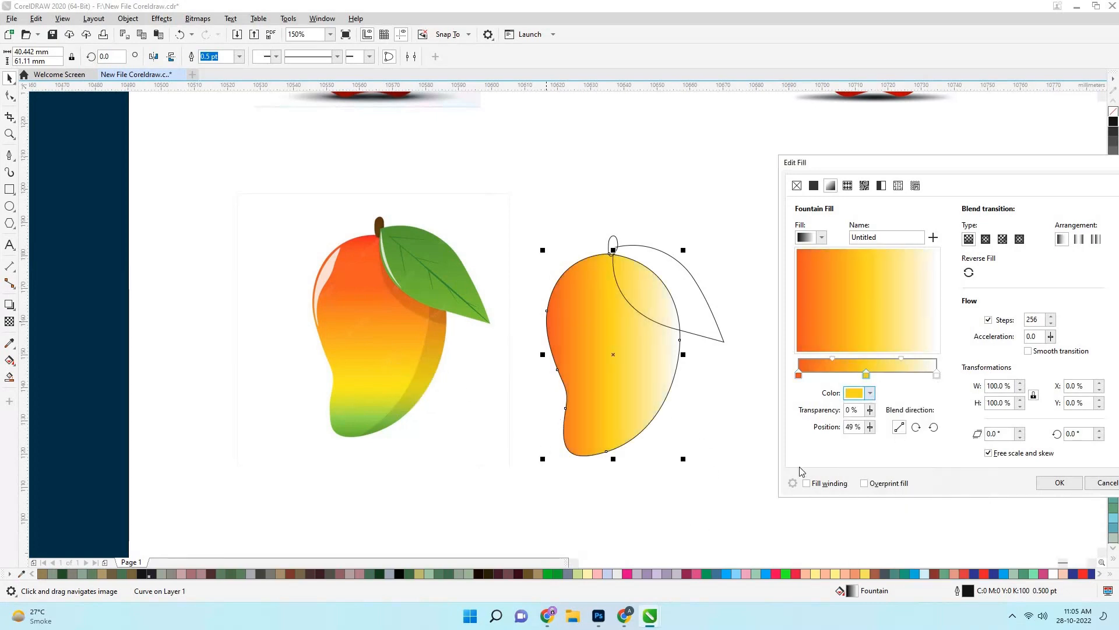
Set the gradient's end stop to the green sampled from the bottom tip of the reference mango
{"action": "left_click", "coordinate": [936, 375]}
{"action": "left_click", "coordinate": [871, 393]}
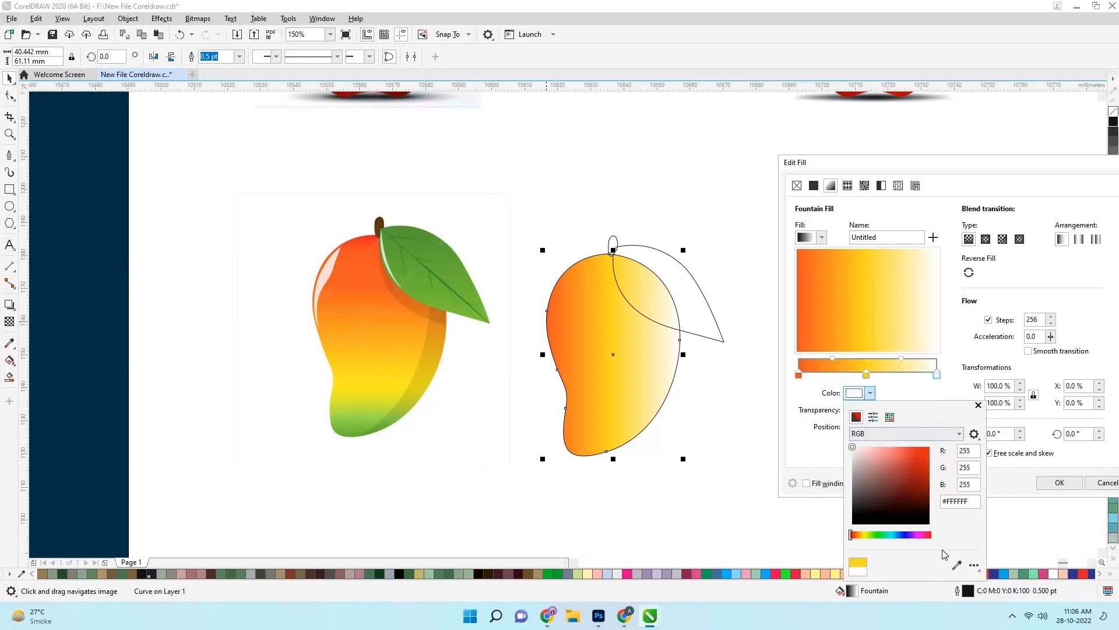
{"action": "left_click", "coordinate": [956, 565]}
{"action": "left_click", "coordinate": [357, 430]}
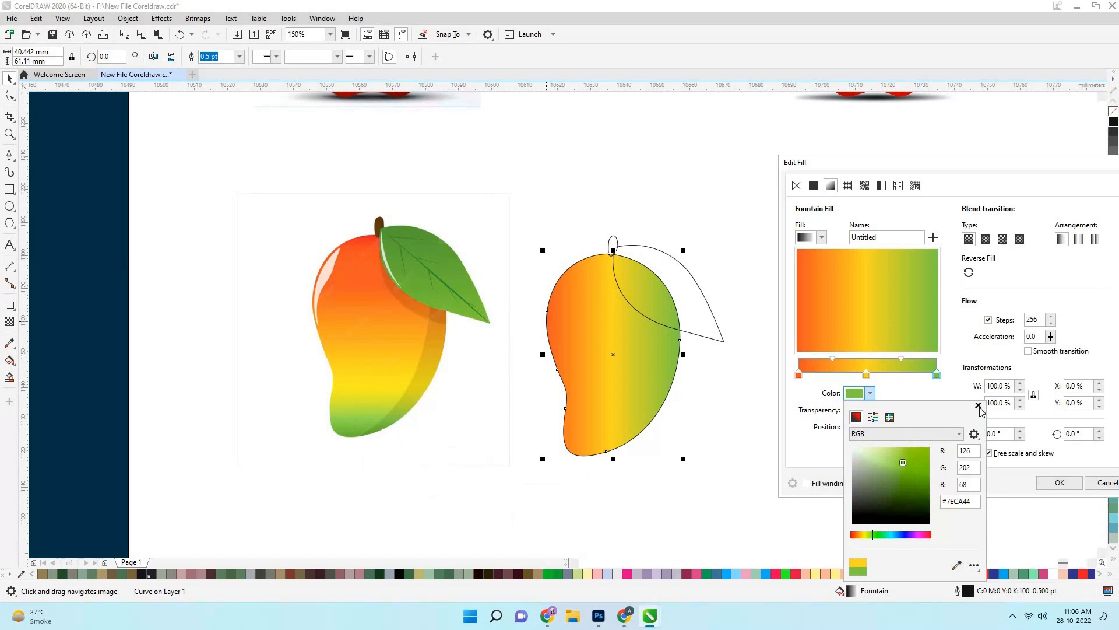
Rotate the body gradient to 265.6° so orange is on top, and shift the yellow stop toward the green end
{"action": "left_click", "coordinate": [855, 323]}
{"action": "mouse_move", "coordinate": [857, 321]}
{"action": "left_mouse_down"}
{"action": "mouse_move", "coordinate": [841, 325]}
{"action": "mouse_move", "coordinate": [862, 341]}
{"action": "mouse_move", "coordinate": [823, 358]}
{"action": "mouse_move", "coordinate": [871, 371]}
{"action": "mouse_move", "coordinate": [832, 355]}
{"action": "left_mouse_up"}
{"action": "left_click", "coordinate": [825, 358]}
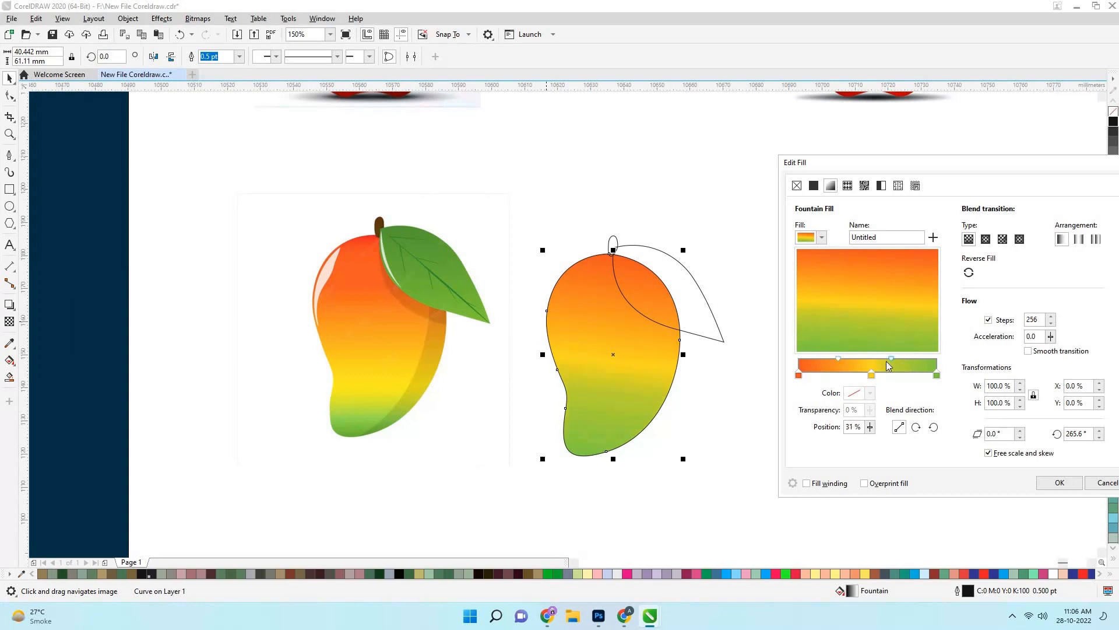
{"action": "mouse_move", "coordinate": [906, 359]}
{"action": "left_mouse_down"}
{"action": "mouse_move", "coordinate": [920, 359]}
{"action": "mouse_move", "coordinate": [881, 375]}
{"action": "mouse_move", "coordinate": [911, 358]}
{"action": "left_mouse_up"}
Darken the green end stop of the body gradient slightly and apply the fill
{"action": "left_click", "coordinate": [936, 375]}
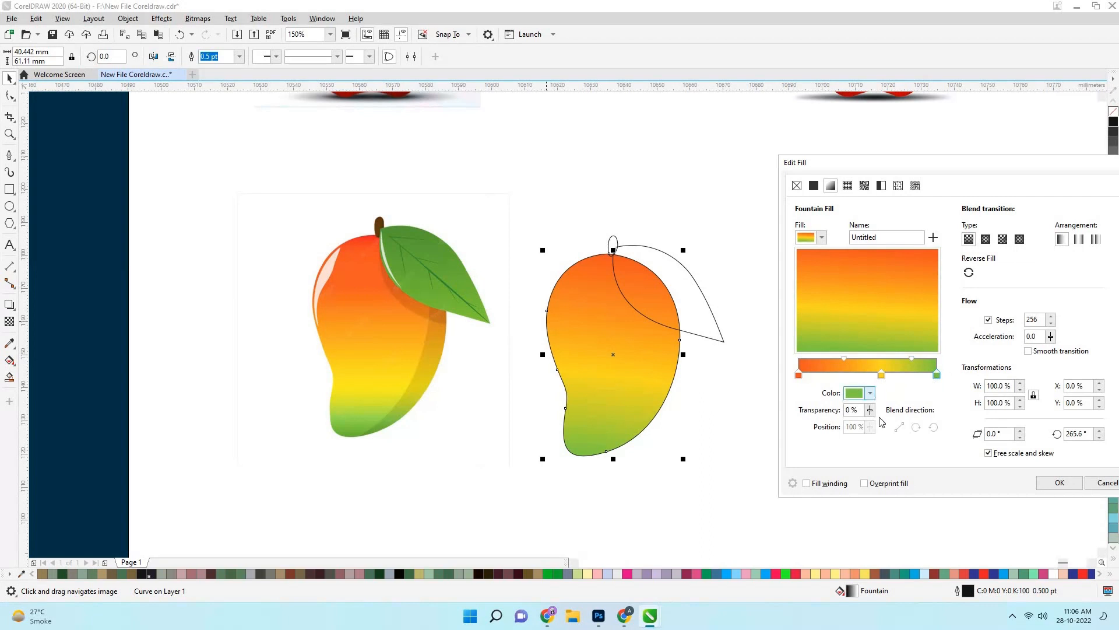
{"action": "left_click", "coordinate": [869, 393]}
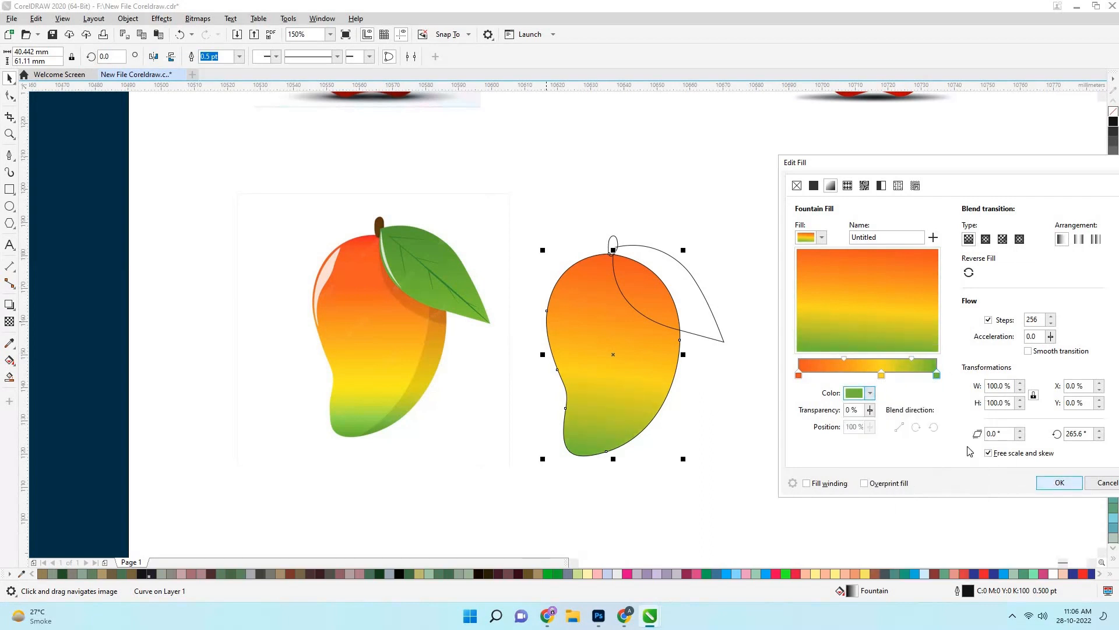
{"action": "left_click", "coordinate": [844, 358]}
{"action": "left_click", "coordinate": [1058, 482]}
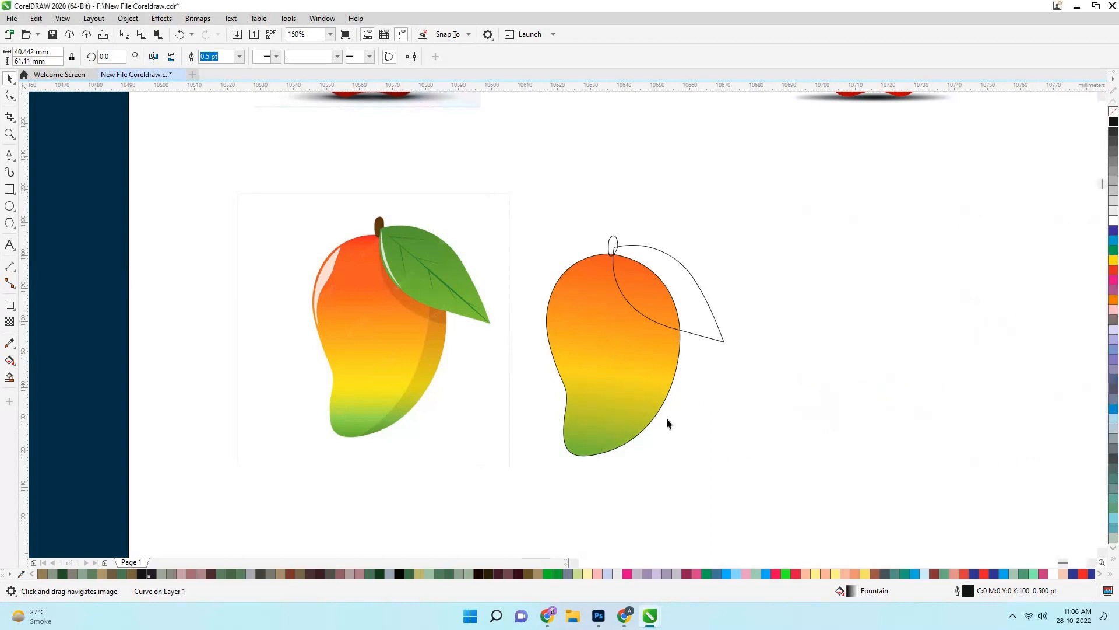
Remove the outline from the mango body
{"action": "right_click", "coordinate": [1114, 111]}
{"action": "left_click", "coordinate": [942, 216]}
{"action": "scroll", "coordinate": [570, 363], "scroll_direction": "up", "scroll_amount": 1}
{"action": "scroll", "coordinate": [562, 351], "scroll_direction": "down", "scroll_amount": 1}
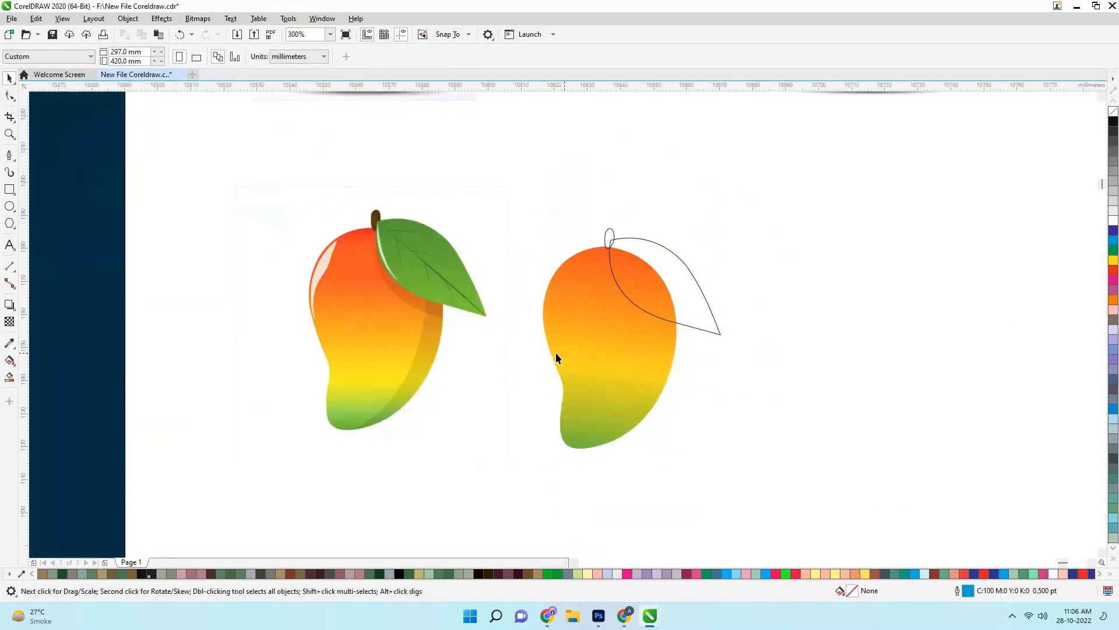
Sample the dark green from the reference leaf and fill the traced leaf with it
{"action": "scroll", "coordinate": [436, 333], "scroll_direction": "up", "scroll_amount": 1}
{"action": "scroll", "coordinate": [630, 303], "scroll_direction": "down", "scroll_amount": 1}
{"action": "scroll", "coordinate": [466, 315], "scroll_direction": "up", "scroll_amount": 1}
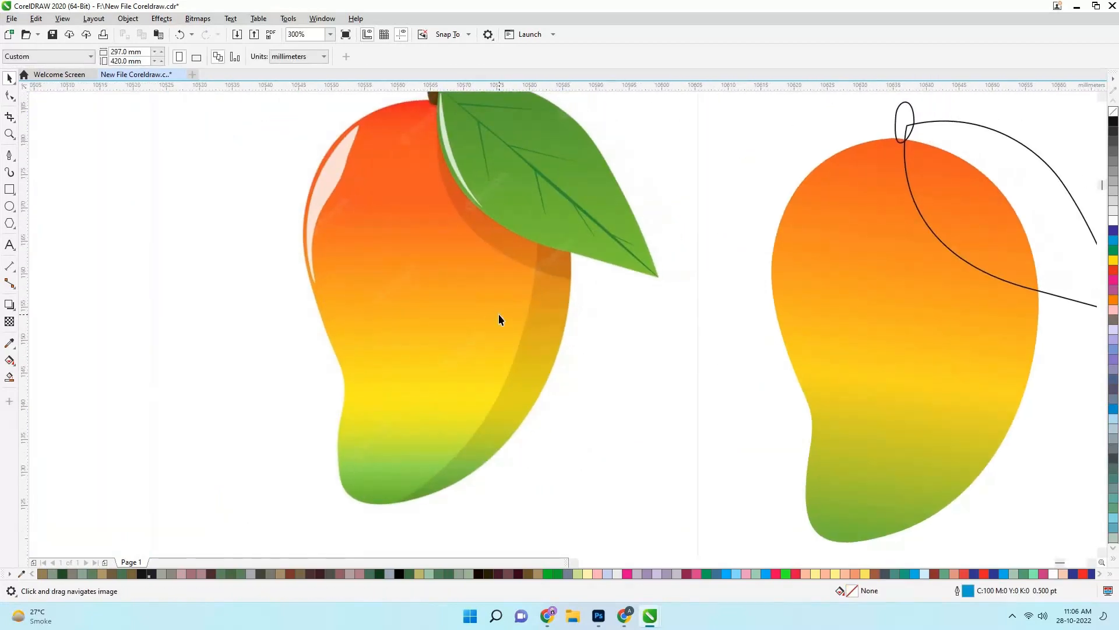
{"action": "scroll", "coordinate": [499, 314], "scroll_direction": "down", "scroll_amount": 1}
{"action": "left_click", "coordinate": [9, 343]}
{"action": "scroll", "coordinate": [565, 233], "scroll_direction": "up", "scroll_amount": 1}
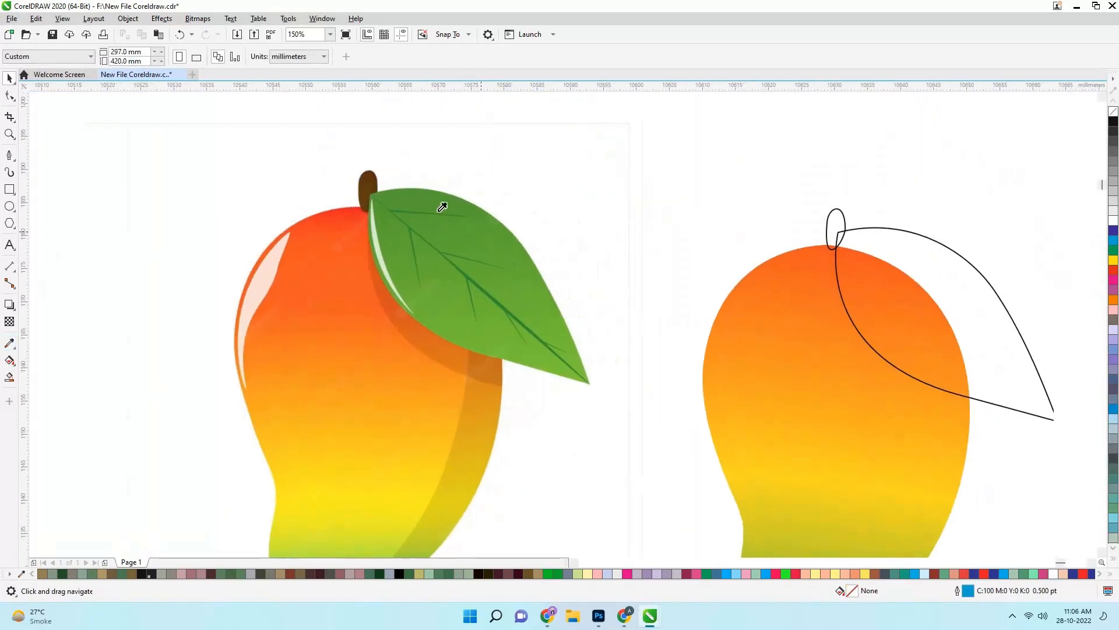
{"action": "scroll", "coordinate": [442, 210], "scroll_direction": "up", "scroll_amount": 1}
{"action": "left_click", "coordinate": [438, 195]}
{"action": "scroll", "coordinate": [467, 195], "scroll_direction": "down", "scroll_amount": 1}
{"action": "left_click", "coordinate": [969, 270]}
Sample the brown from the reference stem and fill the traced stem with it
{"action": "left_click_drag", "start_coordinate": [832, 222], "coordinate": [672, 195]}
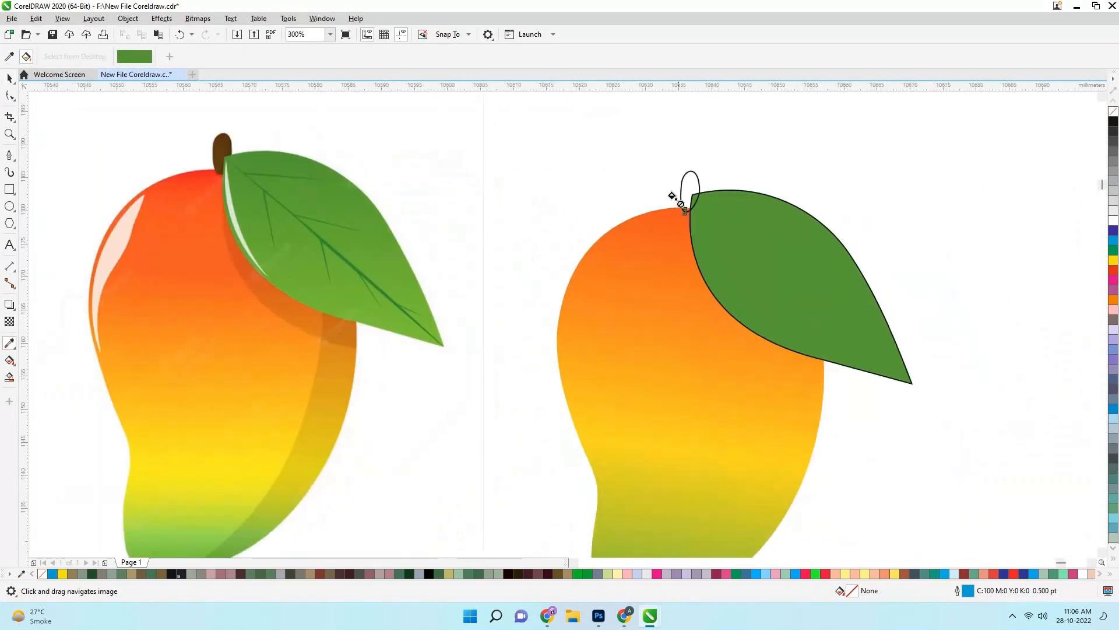
{"action": "left_click", "coordinate": [224, 147]}
{"action": "left_click", "coordinate": [689, 198]}
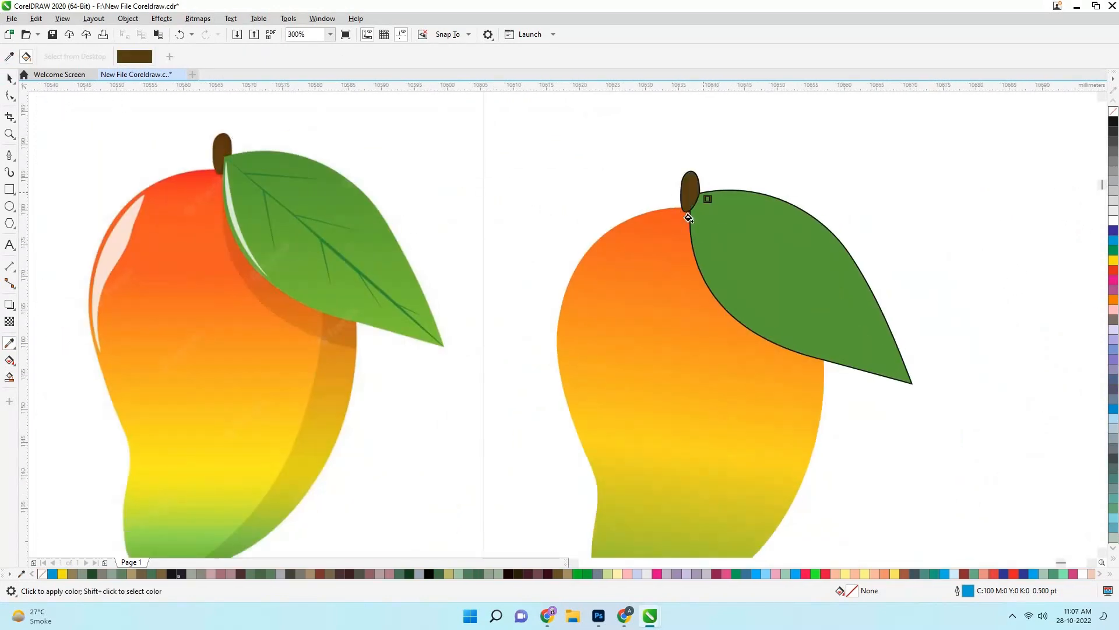
Bring the green leaf to the front so it overlaps the stem
{"action": "left_click", "coordinate": [10, 78]}
{"action": "left_click", "coordinate": [767, 249]}
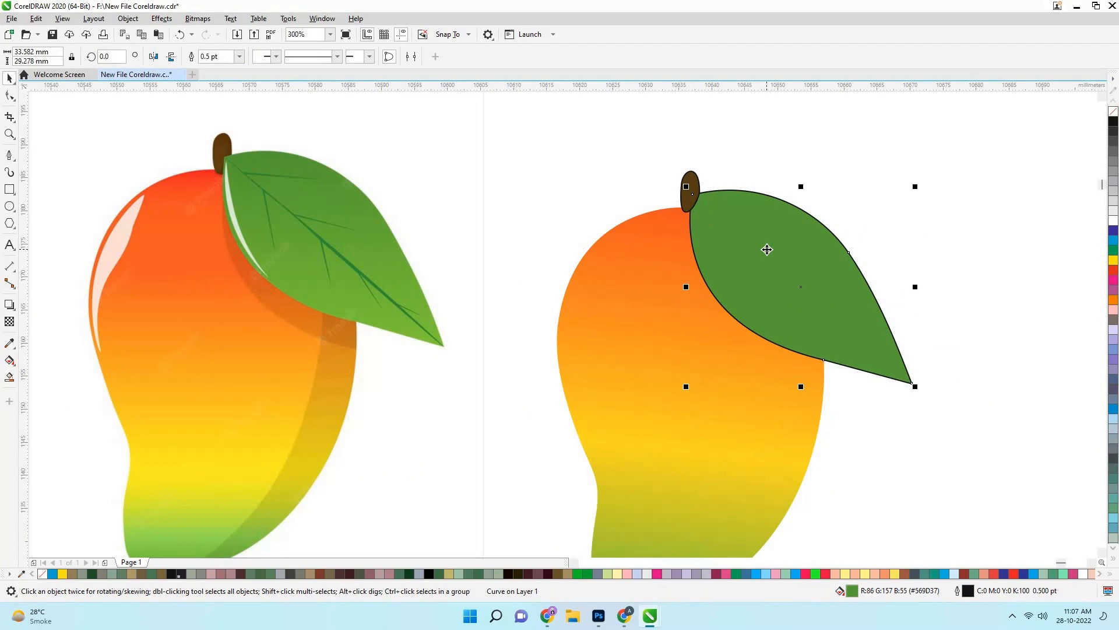
{"action": "key", "text": "shift+Page_Up"}
{"action": "left_click_drag", "start_coordinate": [780, 236], "coordinate": [727, 210]}
{"action": "left_click", "coordinate": [747, 232]}
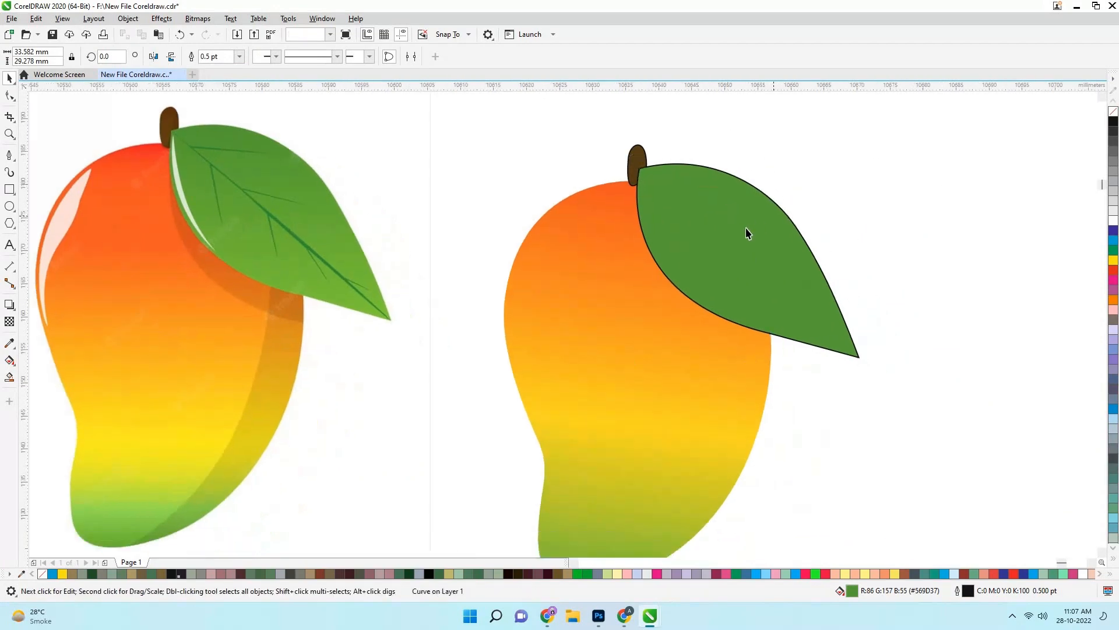
Give the leaf a fountain fill ending in the lighter green sampled near the reference leaf's lower edge
{"action": "left_click", "coordinate": [749, 228]}
{"action": "key", "text": "F11"}
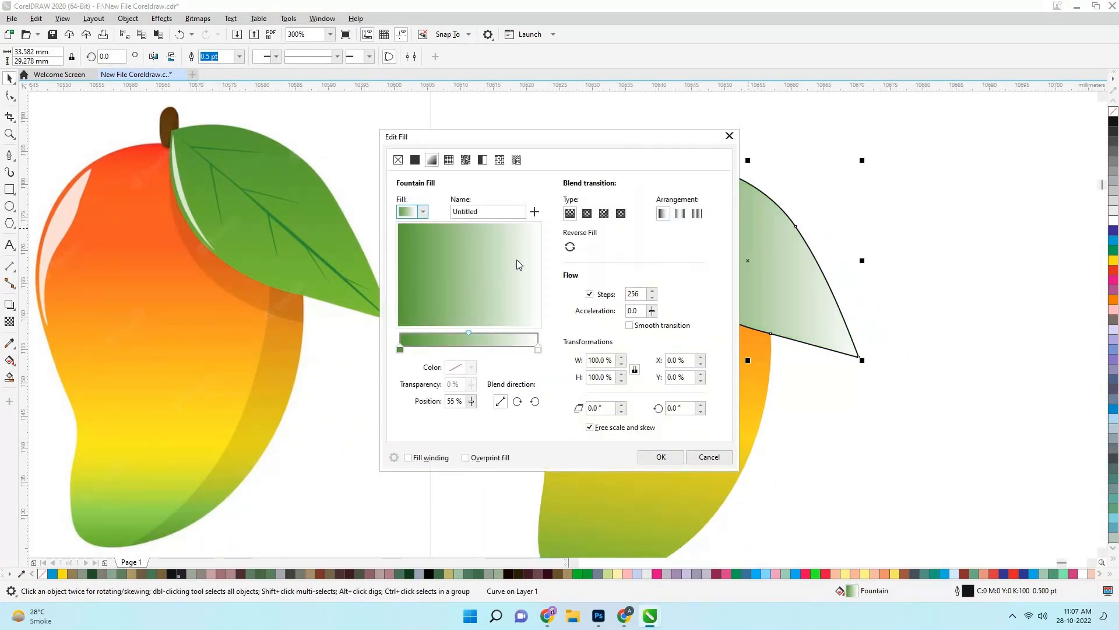
{"action": "left_click", "coordinate": [537, 349]}
{"action": "left_click", "coordinate": [471, 367]}
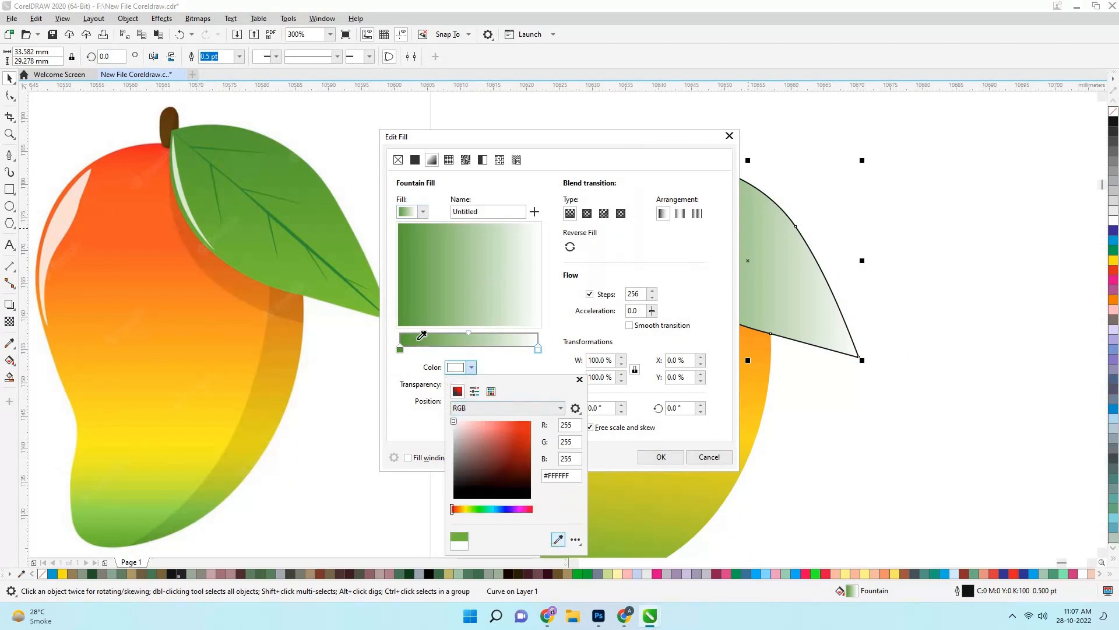
{"action": "left_click", "coordinate": [351, 296]}
Brighten the leaf gradient's end colour to #83D63A and rotate the gradient to run from top to bottom
{"action": "left_click_drag", "start_coordinate": [644, 138], "coordinate": [1061, 234]}
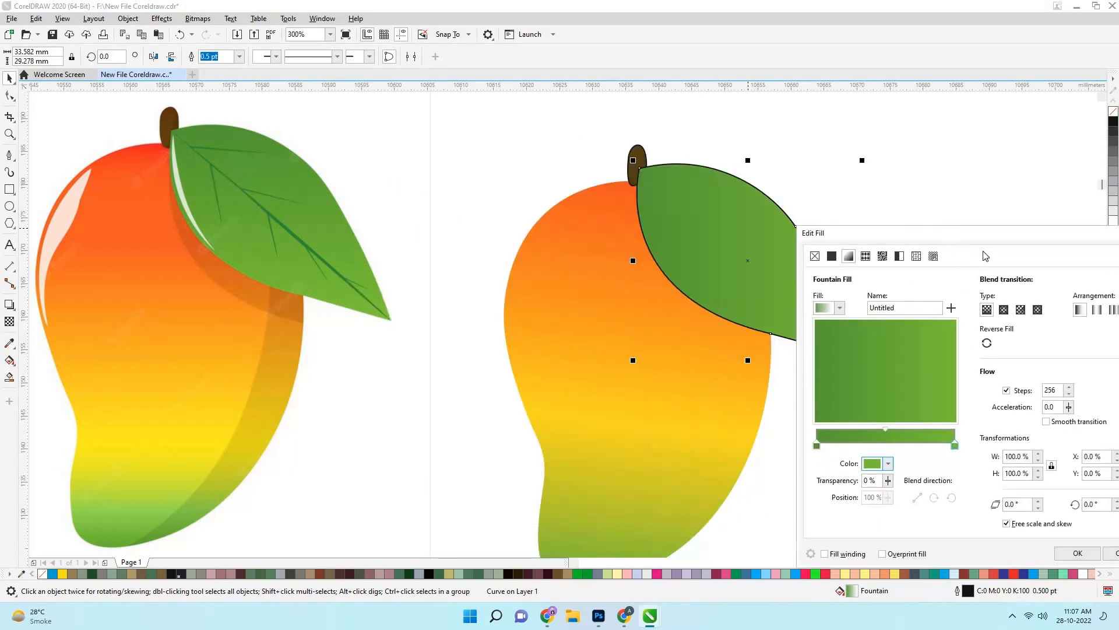
{"action": "left_click_drag", "start_coordinate": [983, 234], "coordinate": [1065, 181]}
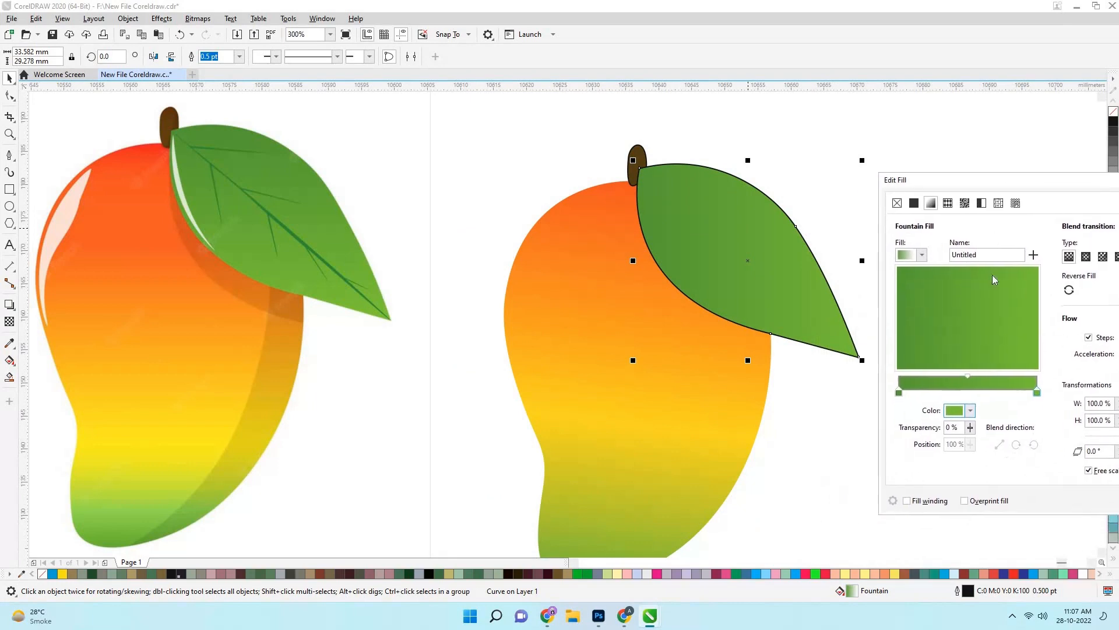
{"action": "left_click", "coordinate": [971, 411]}
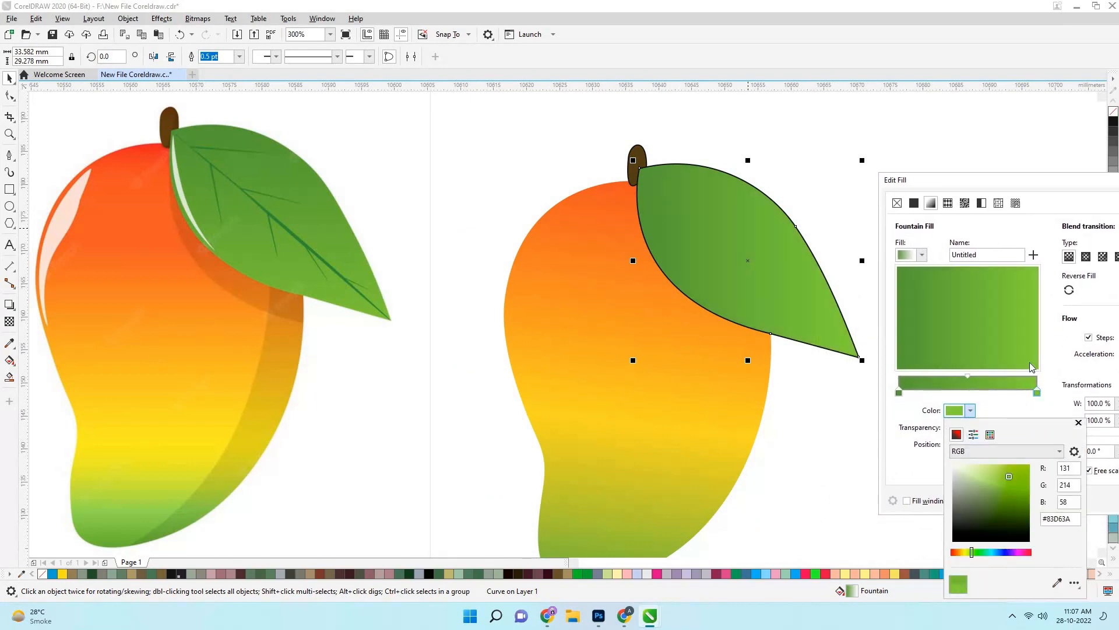
{"action": "left_click_drag", "start_coordinate": [1024, 348], "coordinate": [989, 365]}
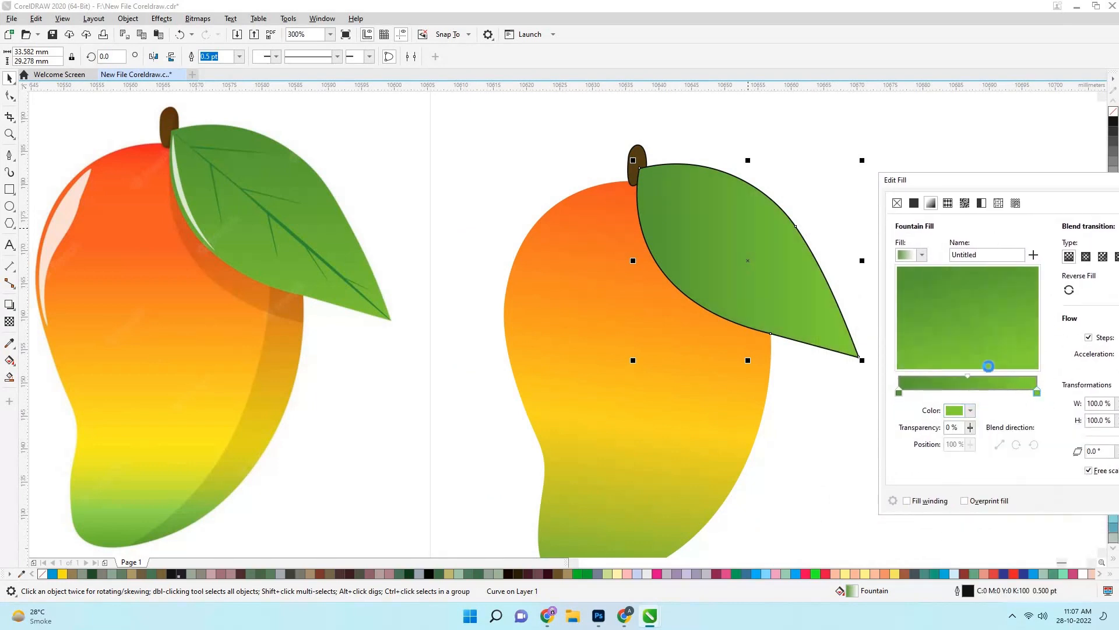
Darken the start colour of the leaf gradient to a deep green around #43782C
{"action": "left_click", "coordinate": [899, 393]}
{"action": "left_click", "coordinate": [970, 411]}
{"action": "left_click", "coordinate": [1001, 505]}
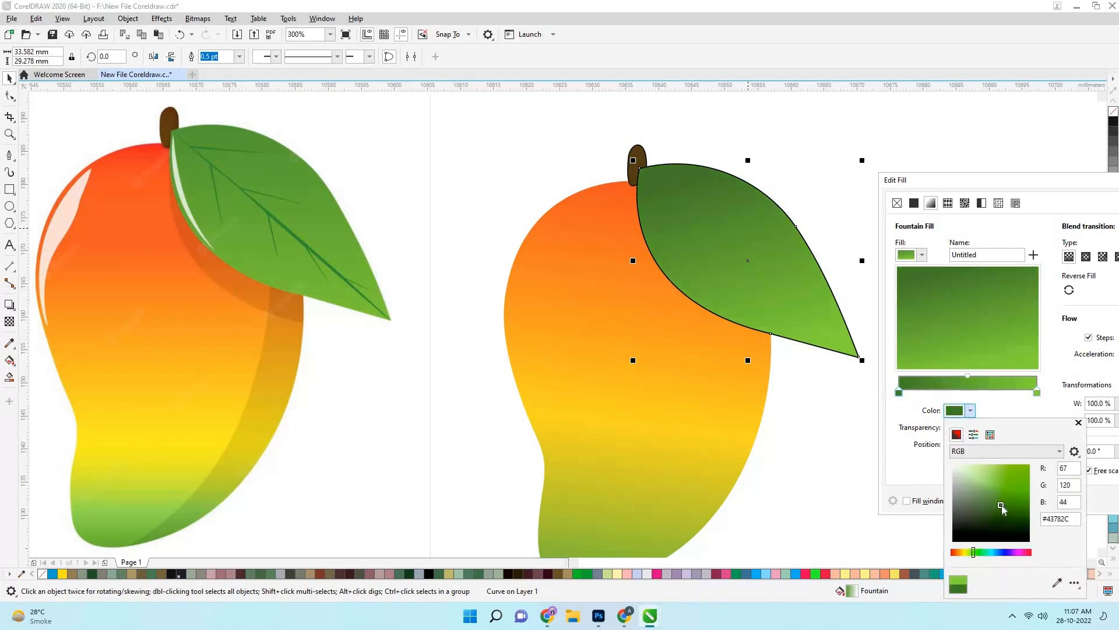
{"action": "left_click", "coordinate": [1078, 422]}
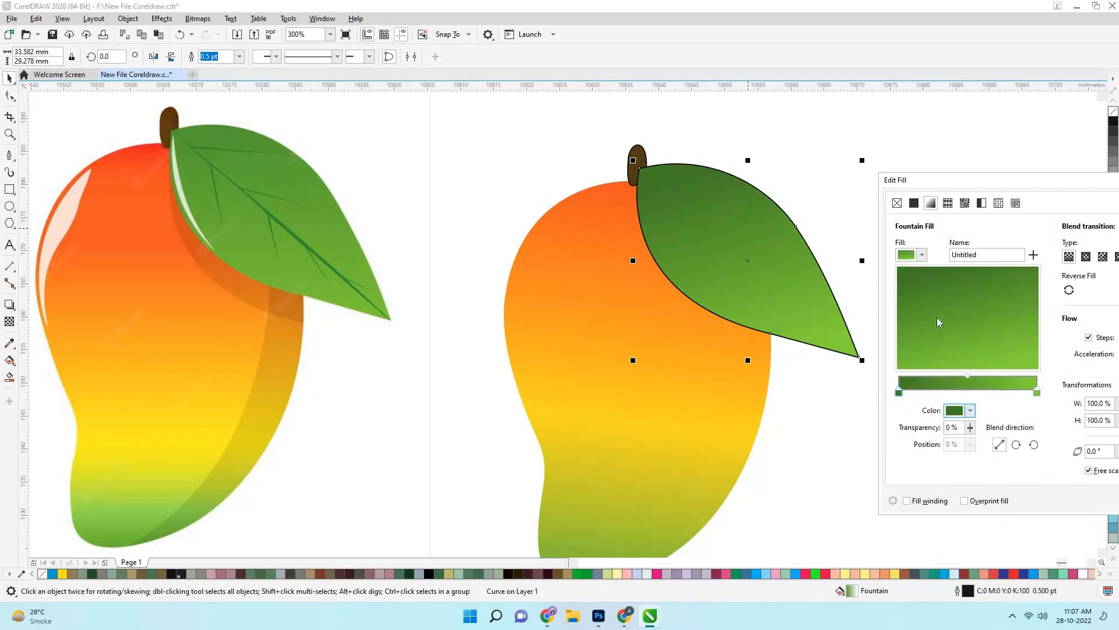
Set the leaf gradient's angle to 258° and its midpoint to 47%, and apply the fill
{"action": "left_click_drag", "start_coordinate": [938, 320], "coordinate": [924, 358]}
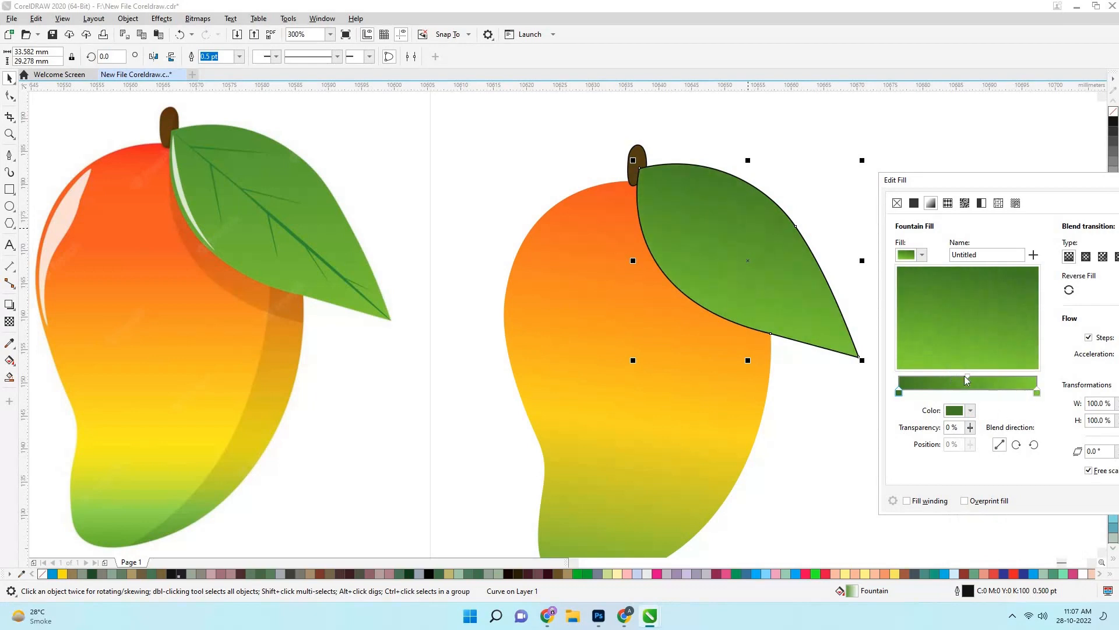
{"action": "double_click", "coordinate": [966, 379]}
{"action": "left_click_drag", "start_coordinate": [1003, 183], "coordinate": [871, 153]}
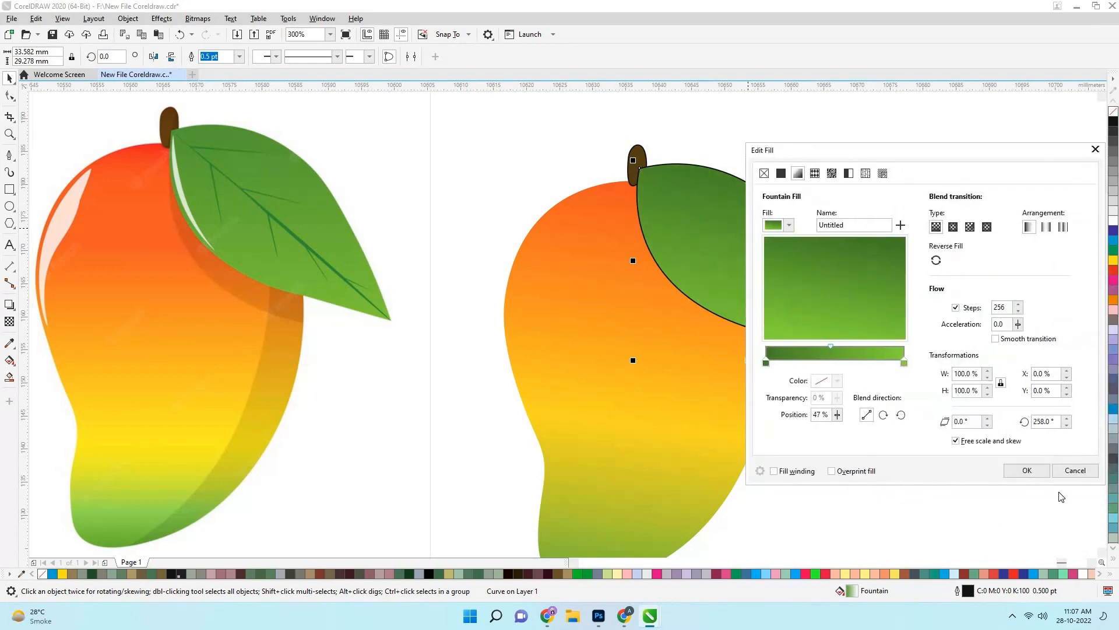
{"action": "left_click", "coordinate": [1026, 471]}
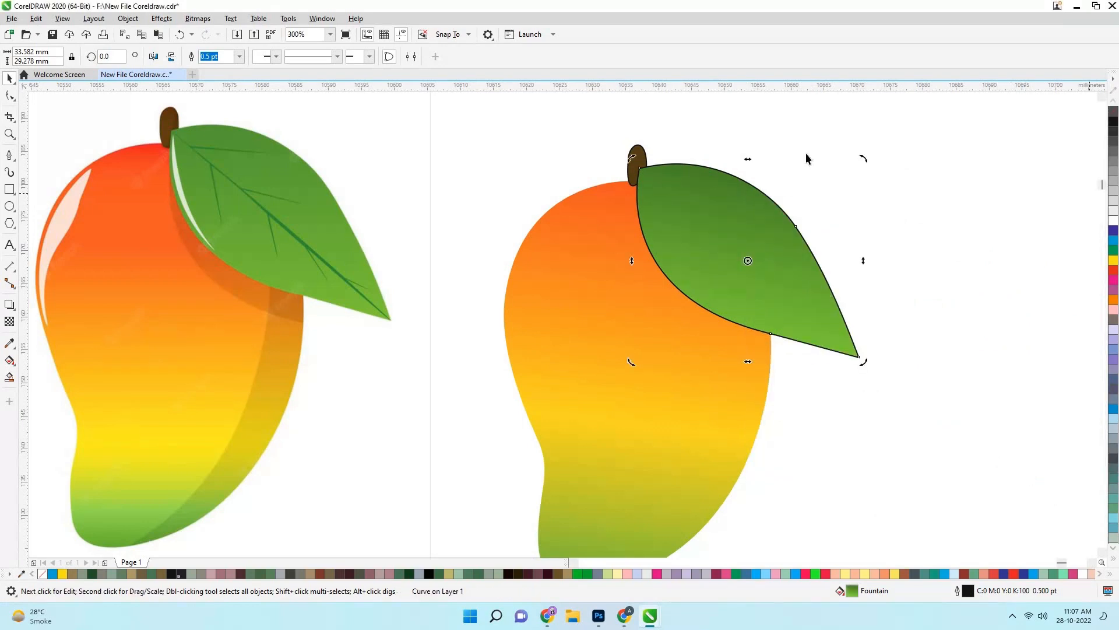
Remove the outlines from the leaf and stem so all three mango shapes have no outline
{"action": "left_click", "coordinate": [1040, 142]}
{"action": "scroll", "coordinate": [830, 206], "scroll_direction": "down", "scroll_amount": 2}
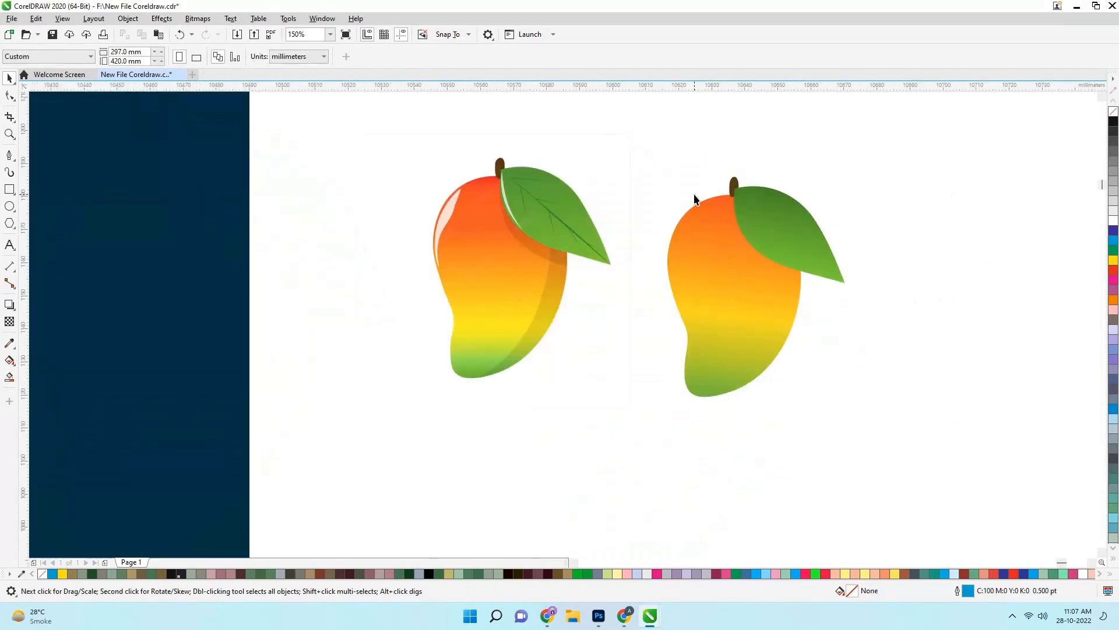
{"action": "scroll", "coordinate": [694, 195], "scroll_direction": "up", "scroll_amount": 1}
{"action": "scroll", "coordinate": [700, 191], "scroll_direction": "down", "scroll_amount": 1}
{"action": "left_click_drag", "start_coordinate": [743, 342], "coordinate": [907, 425]}
{"action": "scroll", "coordinate": [595, 207], "scroll_direction": "up", "scroll_amount": 1}
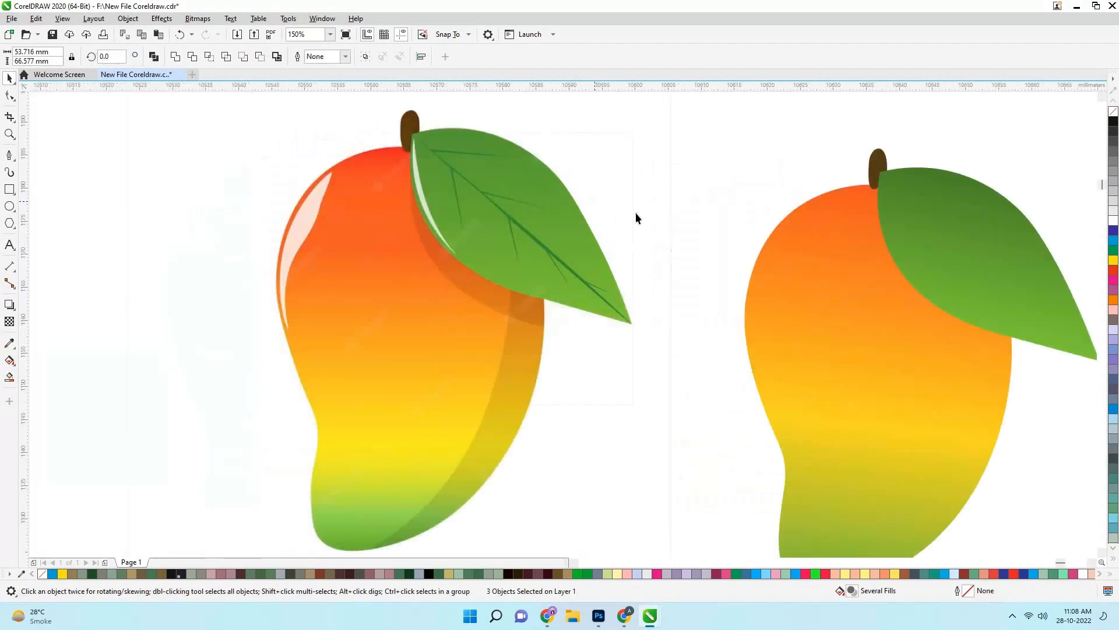
Trace the inner edge of the reference mango's side shadow as a curve from the leaf edge down to the fruit's base
{"action": "left_click", "coordinate": [636, 211]}
{"action": "left_click_drag", "start_coordinate": [635, 203], "coordinate": [605, 187]}
{"action": "left_click_drag", "start_coordinate": [478, 311], "coordinate": [498, 291]}
{"action": "scroll", "coordinate": [501, 251], "scroll_direction": "up", "scroll_amount": 1}
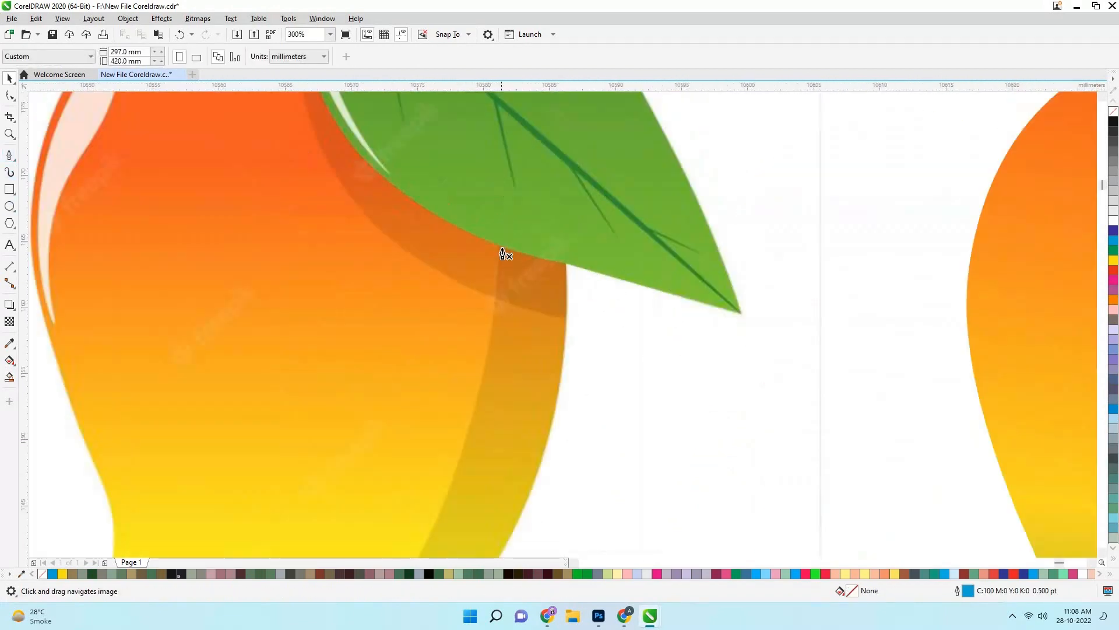
{"action": "scroll", "coordinate": [502, 249], "scroll_direction": "down", "scroll_amount": 1}
{"action": "left_click_drag", "start_coordinate": [502, 252], "coordinate": [510, 206]}
{"action": "scroll", "coordinate": [510, 204], "scroll_direction": "up", "scroll_amount": 1}
{"action": "left_click", "coordinate": [514, 175]}
{"action": "scroll", "coordinate": [519, 197], "scroll_direction": "down", "scroll_amount": 2}
{"action": "scroll", "coordinate": [481, 323], "scroll_direction": "up", "scroll_amount": 1}
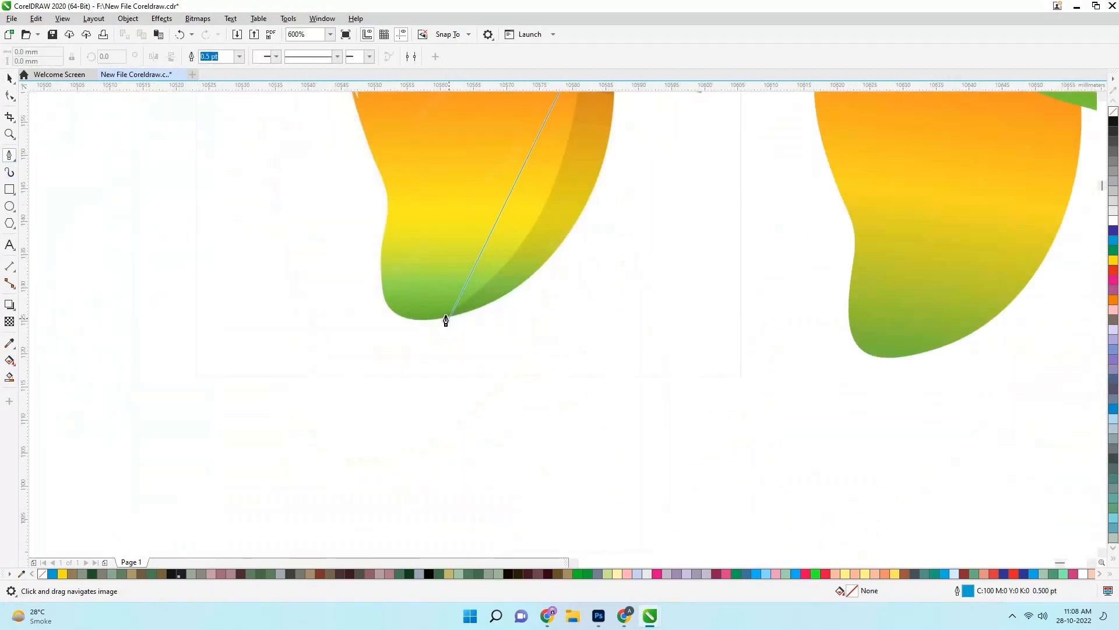
{"action": "left_click_drag", "start_coordinate": [442, 318], "coordinate": [302, 399]}
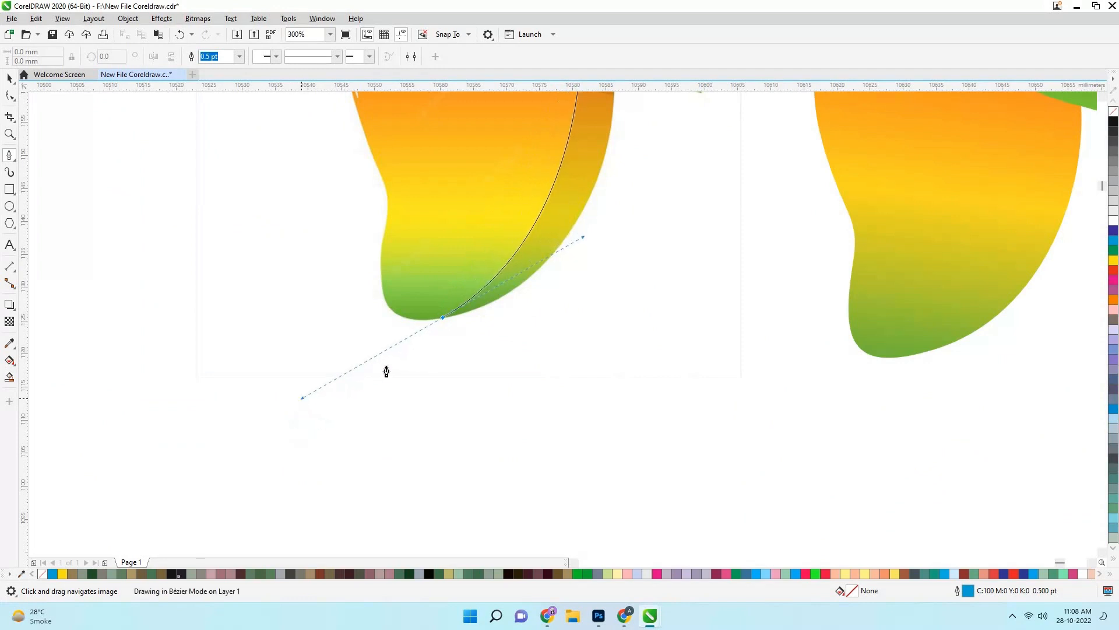
Continue the shadow path outside the mango's edge and close it at its start, giving a shape about 28.7 × 40.7 mm
{"action": "scroll", "coordinate": [383, 369], "scroll_direction": "up", "scroll_amount": 1}
{"action": "left_click_drag", "start_coordinate": [382, 369], "coordinate": [301, 483]}
{"action": "left_click", "coordinate": [422, 381], "text": "alt"}
{"action": "left_click", "coordinate": [542, 376]}
{"action": "scroll", "coordinate": [783, 245], "scroll_direction": "down", "scroll_amount": 1}
{"action": "left_click_drag", "start_coordinate": [782, 245], "coordinate": [723, 380]}
{"action": "left_click_drag", "start_coordinate": [728, 295], "coordinate": [734, 280]}
{"action": "left_click", "coordinate": [732, 228]}
{"action": "left_click", "coordinate": [729, 180]}
{"action": "left_click", "coordinate": [682, 179]}
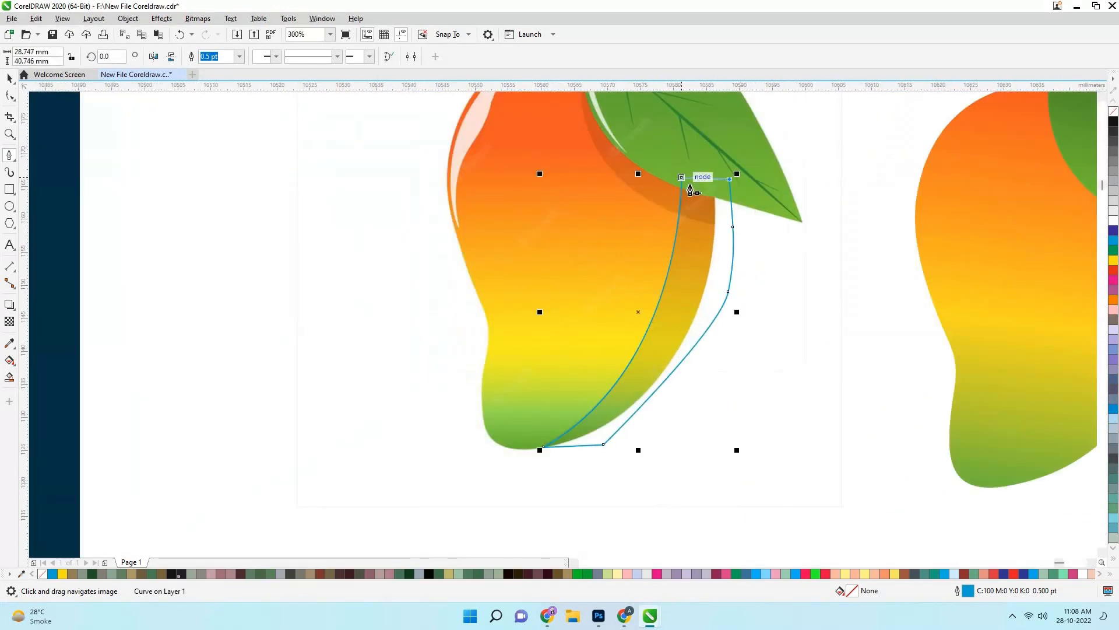
Fill the side shadow shape with black and remove its outline
{"action": "scroll", "coordinate": [694, 180], "scroll_direction": "down", "scroll_amount": 1}
{"action": "left_click", "coordinate": [1114, 124]}
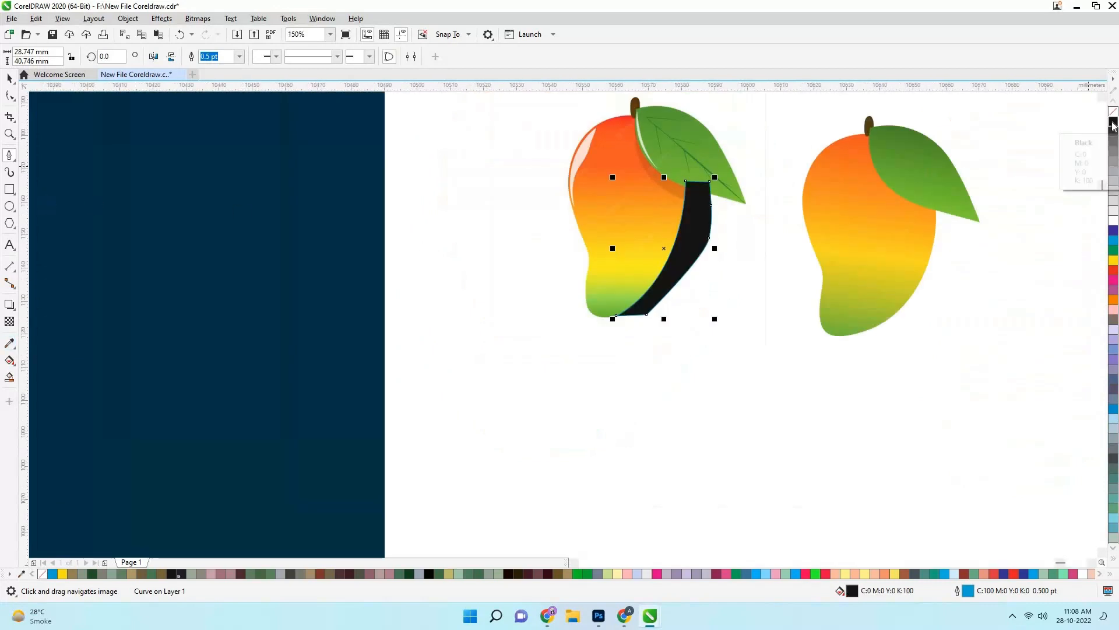
{"action": "right_click", "coordinate": [1113, 122]}
{"action": "right_click", "coordinate": [1113, 111]}
Apply a uniform transparency of 89 to the black side shadow, matching the reference shading
{"action": "left_click", "coordinate": [9, 78]}
{"action": "left_click", "coordinate": [10, 321]}
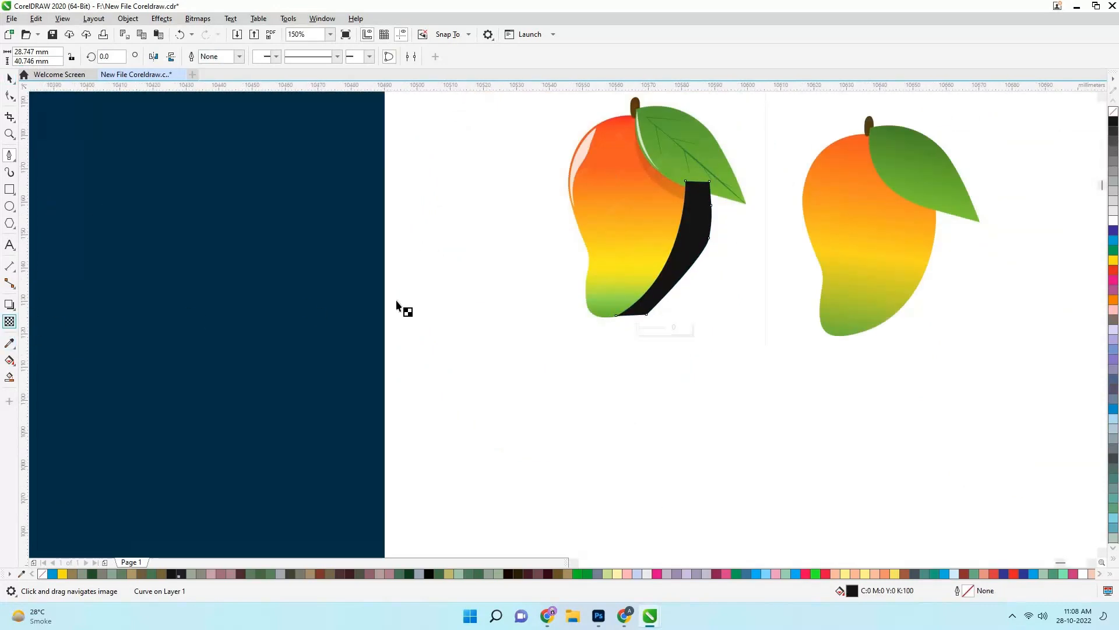
{"action": "left_click", "coordinate": [657, 328]}
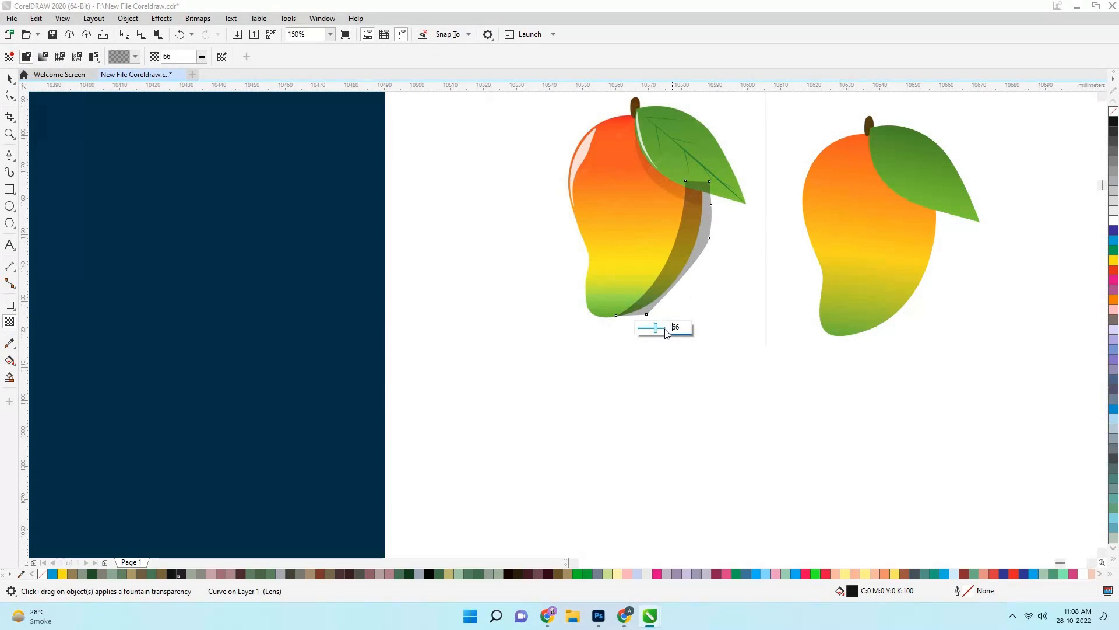
{"action": "left_click", "coordinate": [666, 330]}
{"action": "left_click", "coordinate": [664, 330]}
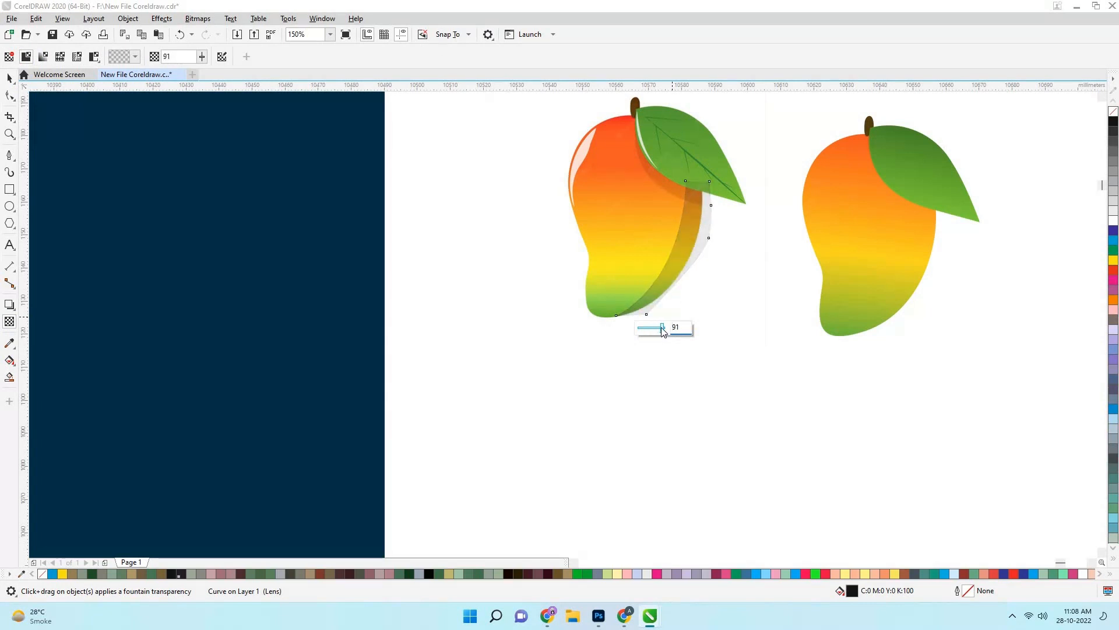
{"action": "left_click", "coordinate": [660, 328]}
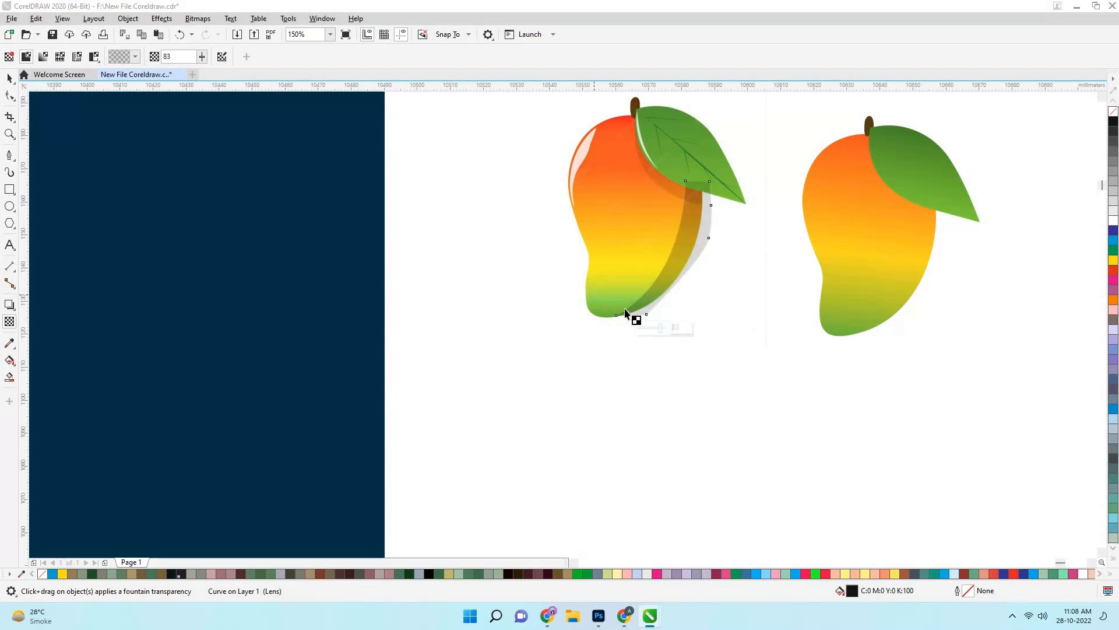
{"action": "scroll", "coordinate": [651, 330], "scroll_direction": "up", "scroll_amount": 5}
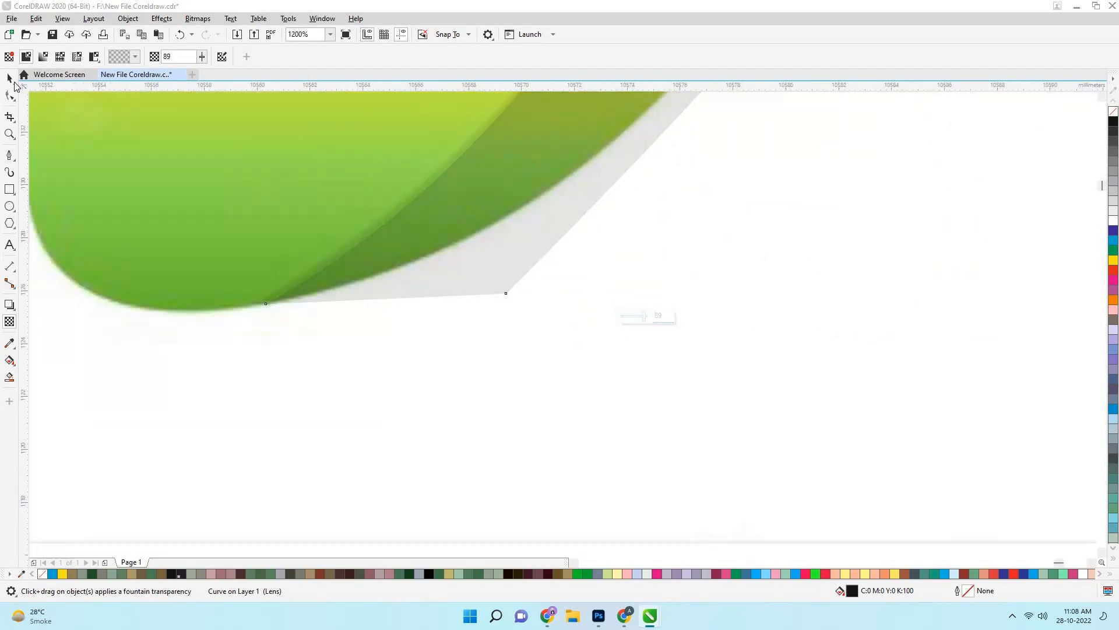
Move the transparent side shadow from the reference onto the same side of the redrawn mango
{"action": "key", "text": "space"}
{"action": "scroll", "coordinate": [453, 240], "scroll_direction": "down", "scroll_amount": 5}
{"action": "scroll", "coordinate": [439, 260], "scroll_direction": "up", "scroll_amount": 1}
{"action": "key", "text": "Right"}
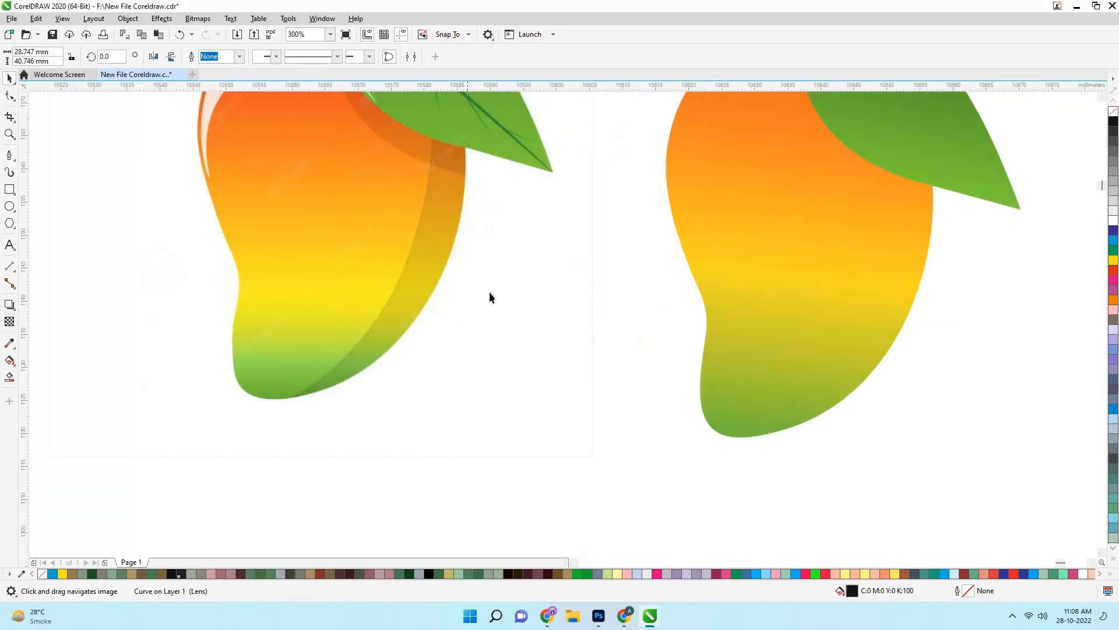
{"action": "scroll", "coordinate": [641, 325], "scroll_direction": "down", "scroll_amount": 1}
{"action": "scroll", "coordinate": [1067, 313], "scroll_direction": "up", "scroll_amount": 1}
{"action": "left_click_drag", "start_coordinate": [984, 290], "coordinate": [443, 327]}
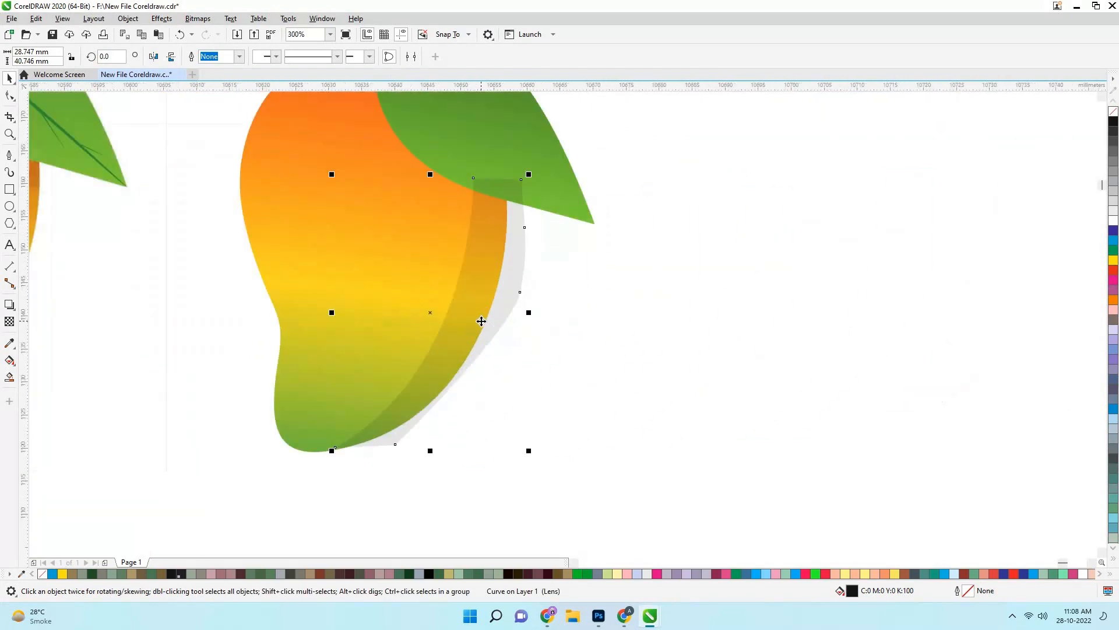
{"action": "left_click", "coordinate": [481, 321]}
Soften the side shadow with a Gaussian Blur, using a small radius under 2 pixels
{"action": "right_click", "coordinate": [493, 304]}
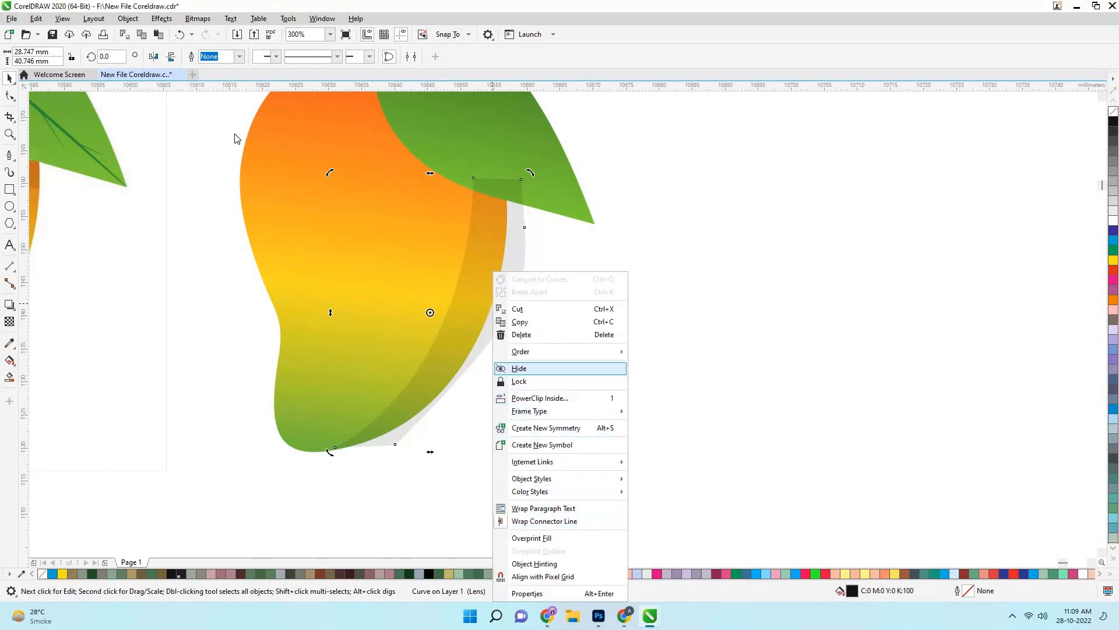
{"action": "left_click", "coordinate": [508, 228]}
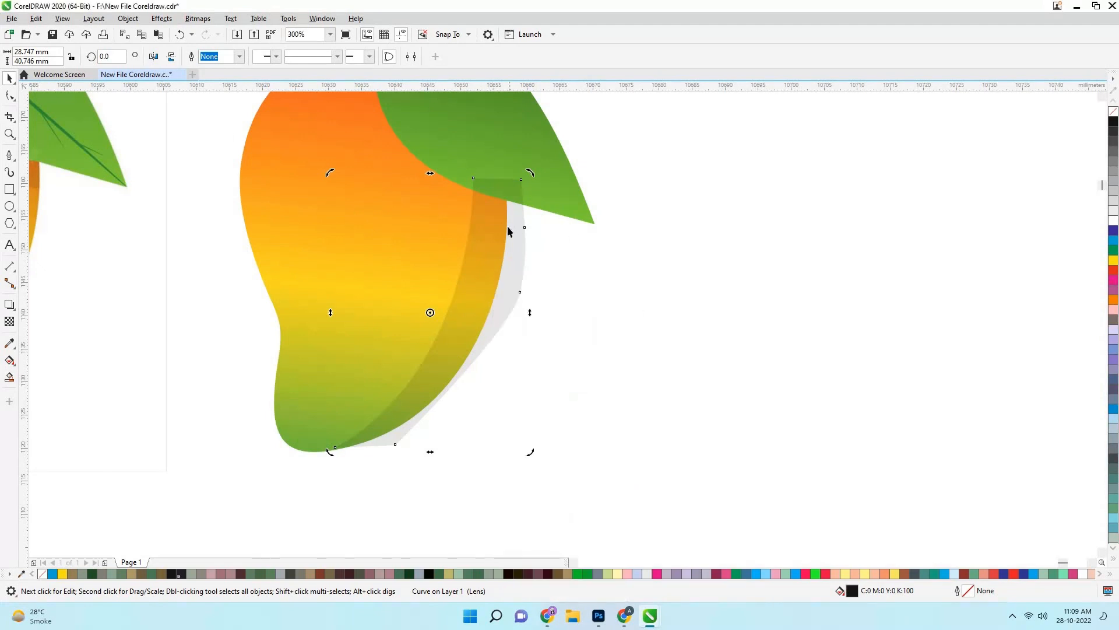
{"action": "left_click", "coordinate": [163, 20]}
{"action": "mouse_move", "coordinate": [192, 88]}
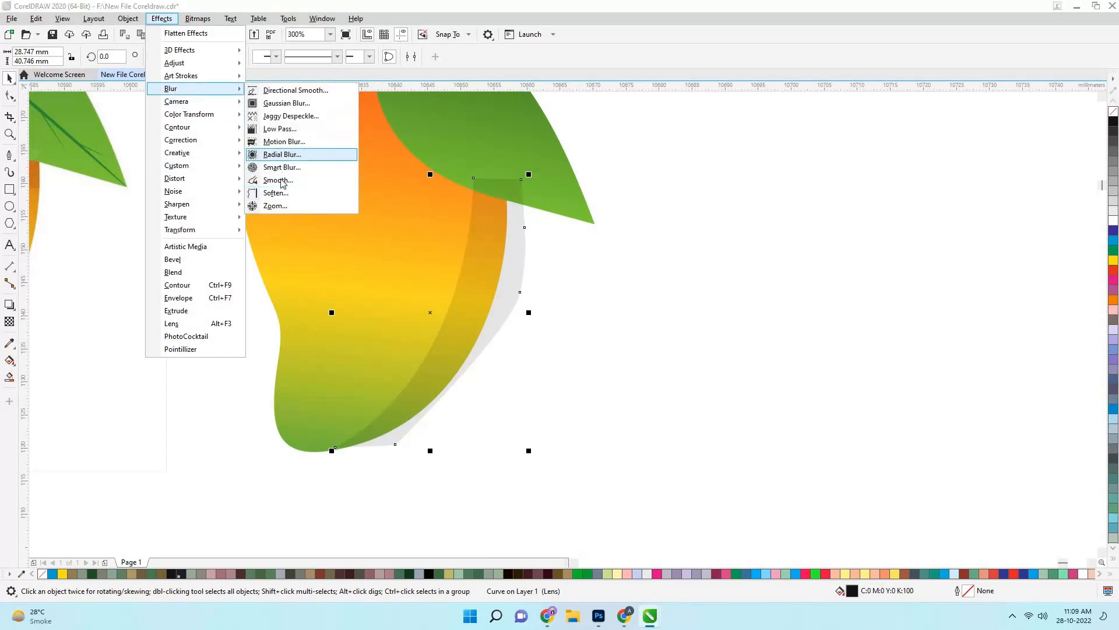
{"action": "left_click", "coordinate": [271, 104]}
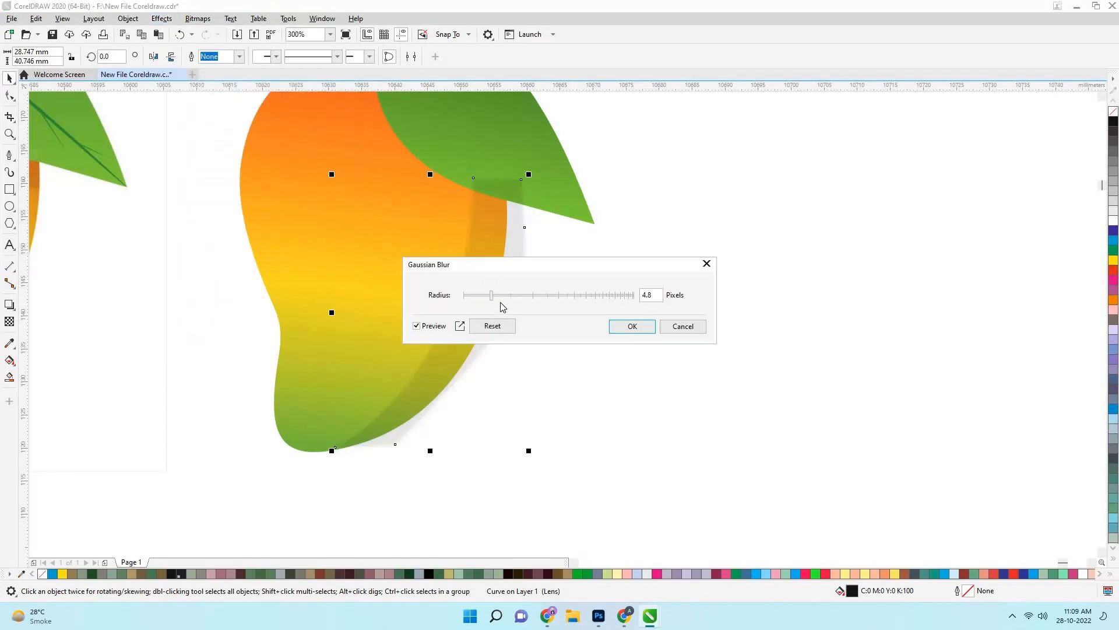
{"action": "left_click_drag", "start_coordinate": [497, 296], "coordinate": [479, 296]}
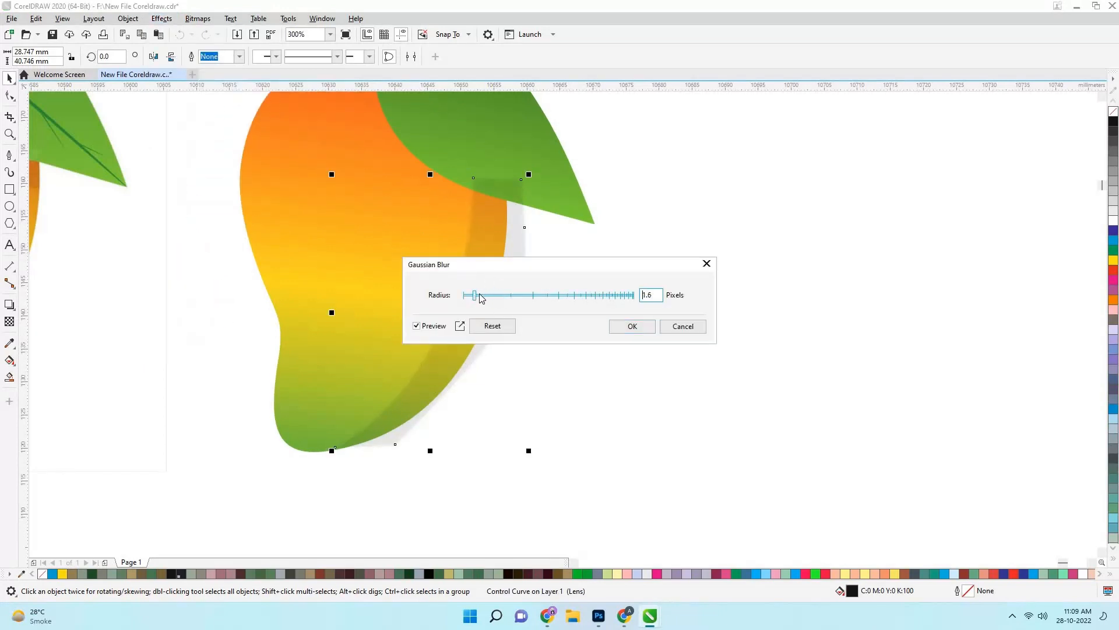
{"action": "left_click", "coordinate": [632, 327]}
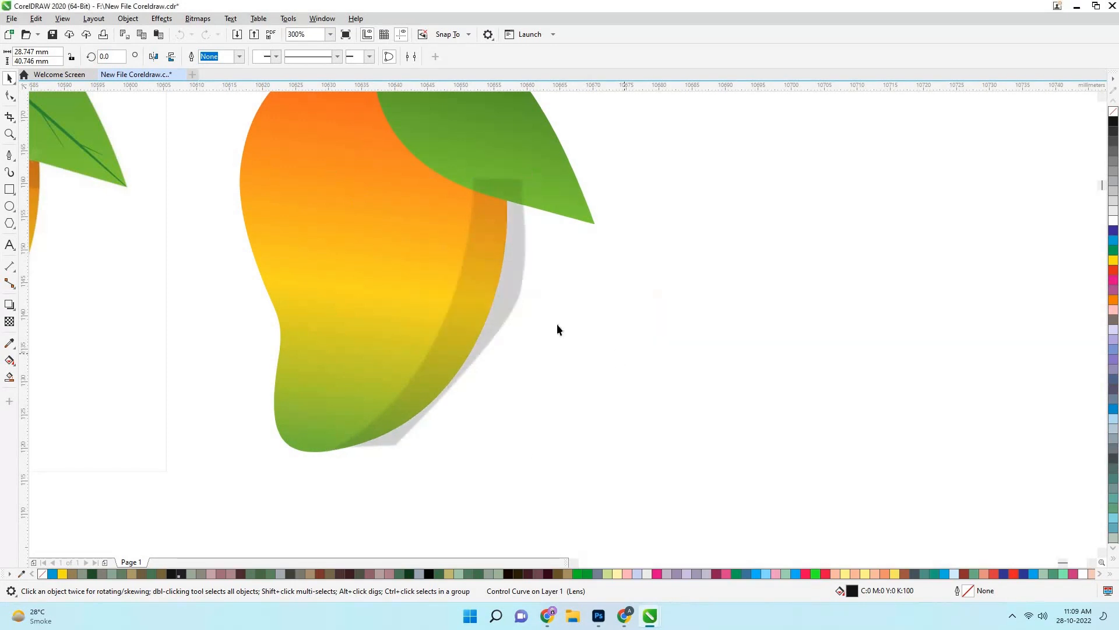
PowerClip the blurred side shadow inside the redrawn mango body
{"action": "scroll", "coordinate": [548, 314], "scroll_direction": "down", "scroll_amount": 2}
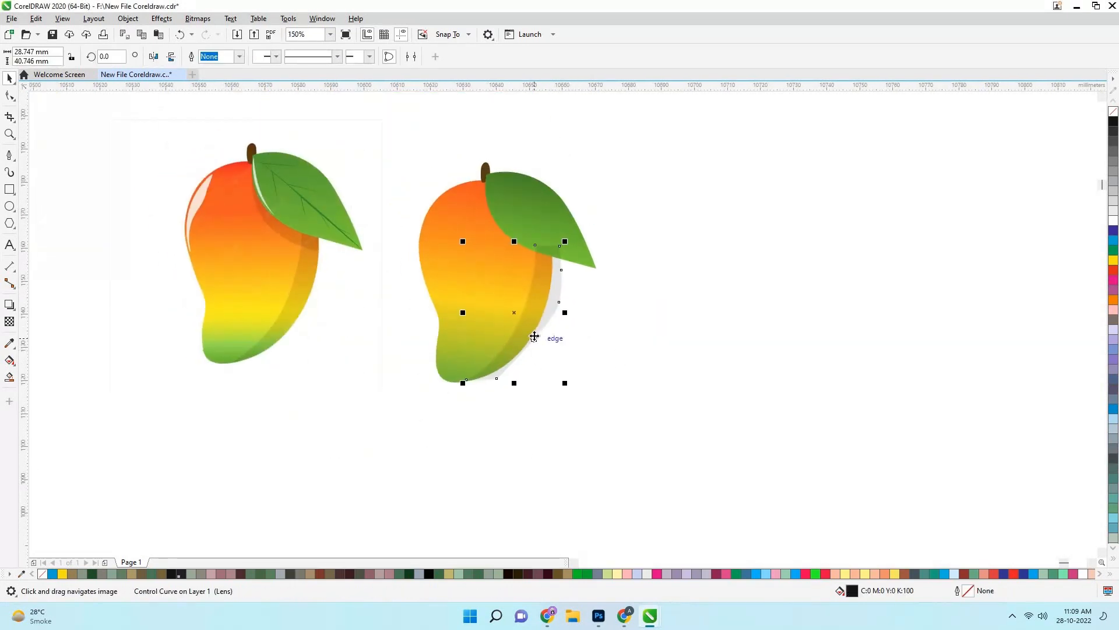
{"action": "key", "text": "alt+j"}
{"action": "key", "text": "w"}
{"action": "key", "text": "p"}
{"action": "left_click", "coordinate": [502, 272]}
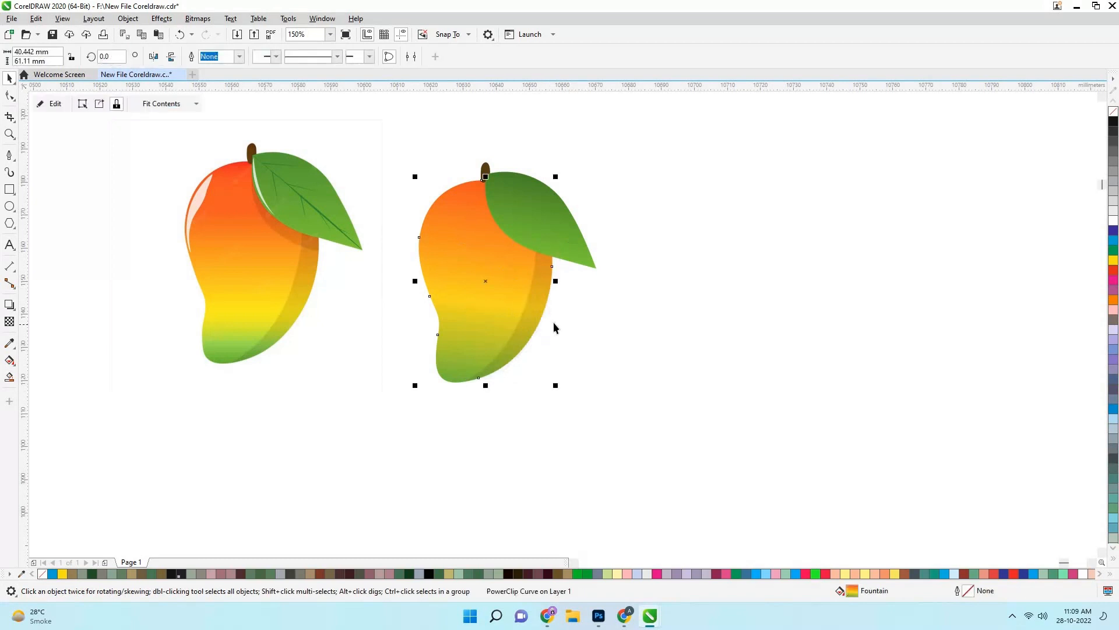
{"action": "scroll", "coordinate": [556, 324], "scroll_direction": "up", "scroll_amount": 1}
{"action": "left_click", "coordinate": [600, 317]}
Trace the shadow the leaf casts on the reference mango as a closed shape about 21.3 × 22.3 mm
{"action": "scroll", "coordinate": [606, 315], "scroll_direction": "down", "scroll_amount": 1}
{"action": "left_click_drag", "start_coordinate": [611, 318], "coordinate": [626, 351]}
{"action": "scroll", "coordinate": [315, 234], "scroll_direction": "up", "scroll_amount": 1}
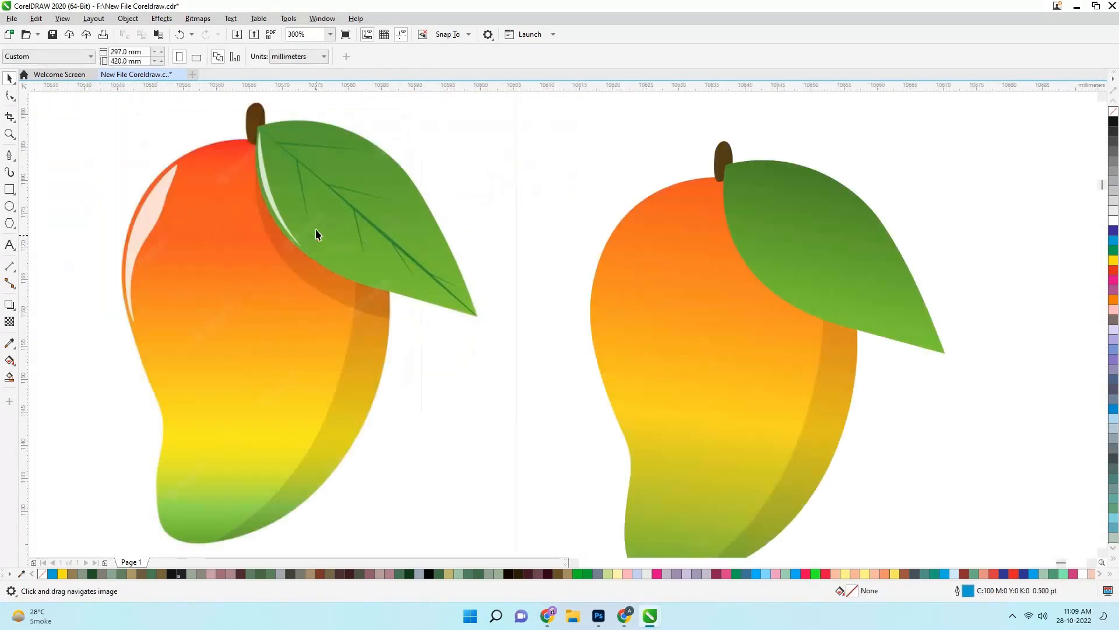
{"action": "left_click", "coordinate": [11, 155]}
{"action": "scroll", "coordinate": [237, 182], "scroll_direction": "up", "scroll_amount": 1}
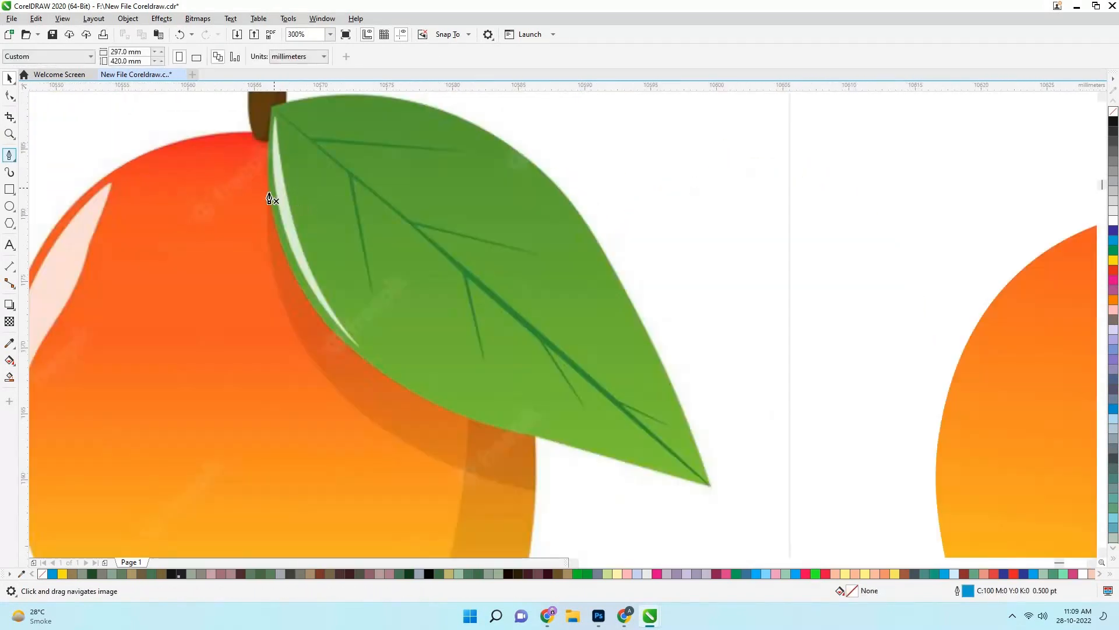
{"action": "left_click", "coordinate": [269, 193]}
{"action": "left_click_drag", "start_coordinate": [533, 489], "coordinate": [826, 543]}
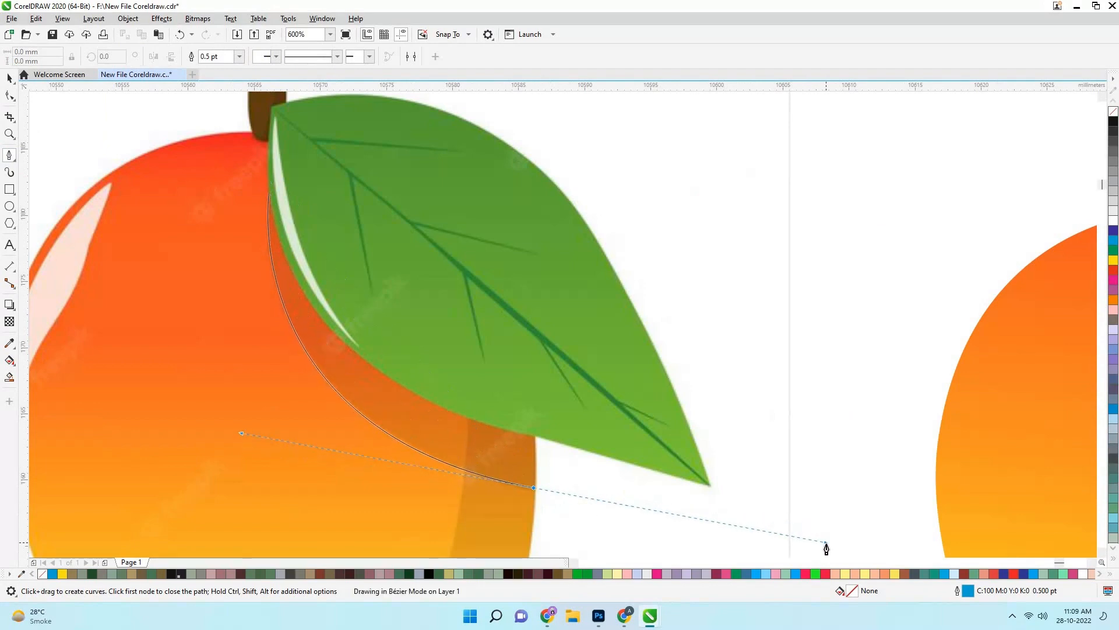
{"action": "double_click", "coordinate": [534, 487]}
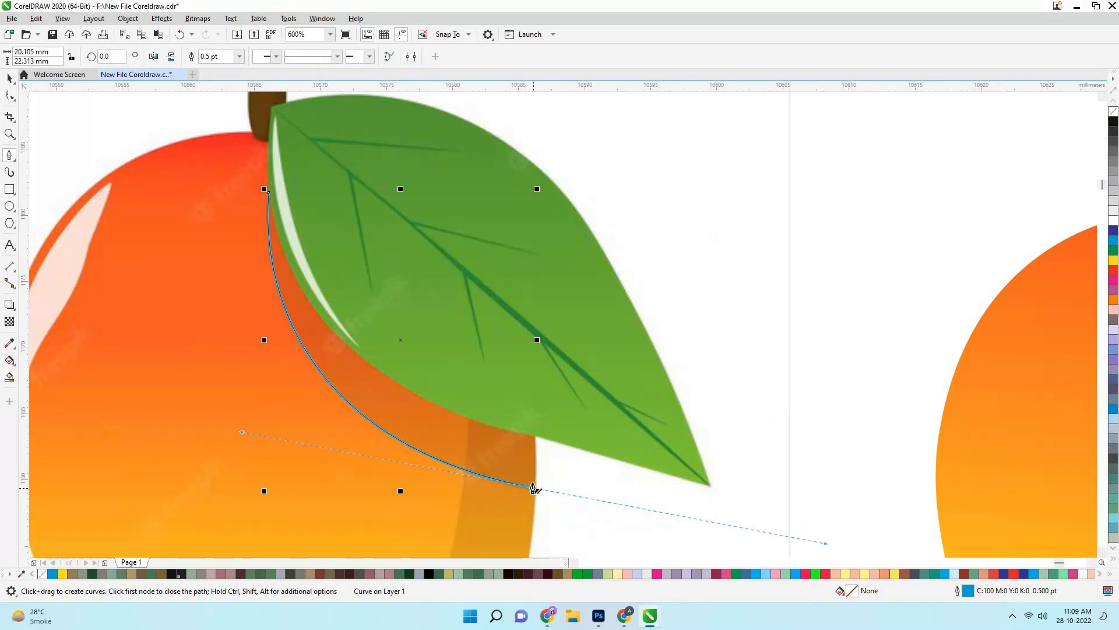
{"action": "left_click", "coordinate": [545, 488]}
{"action": "left_click", "coordinate": [550, 413]}
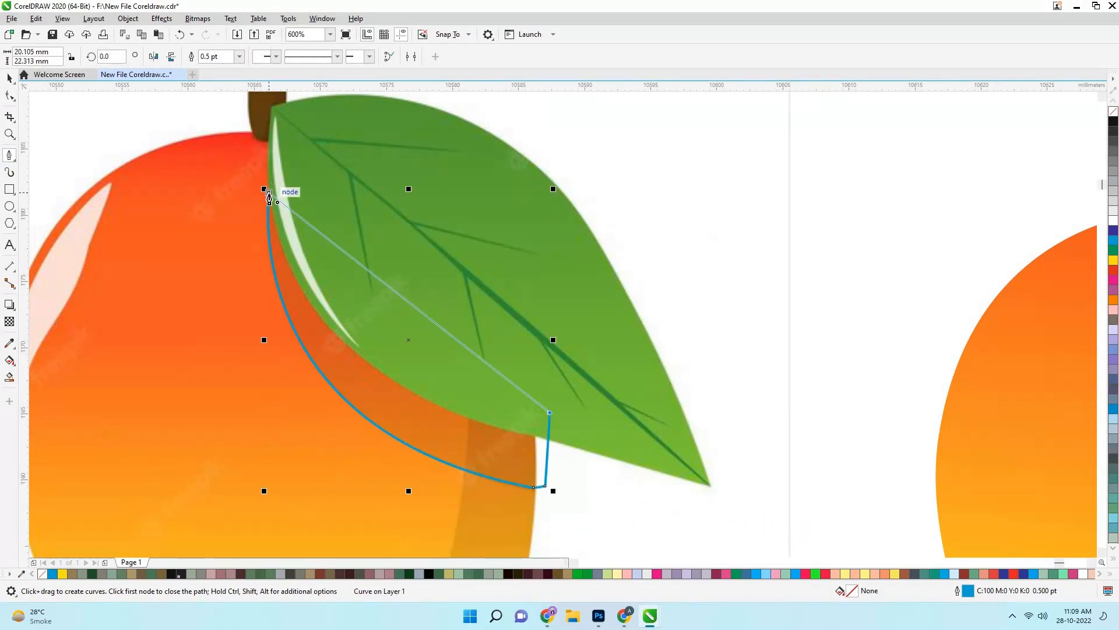
{"action": "left_click", "coordinate": [269, 193]}
Fill the leaf's cast shadow with black, remove its outline and give it a uniform transparency of 87
{"action": "scroll", "coordinate": [270, 194], "scroll_direction": "down", "scroll_amount": 1}
{"action": "left_click", "coordinate": [1114, 122]}
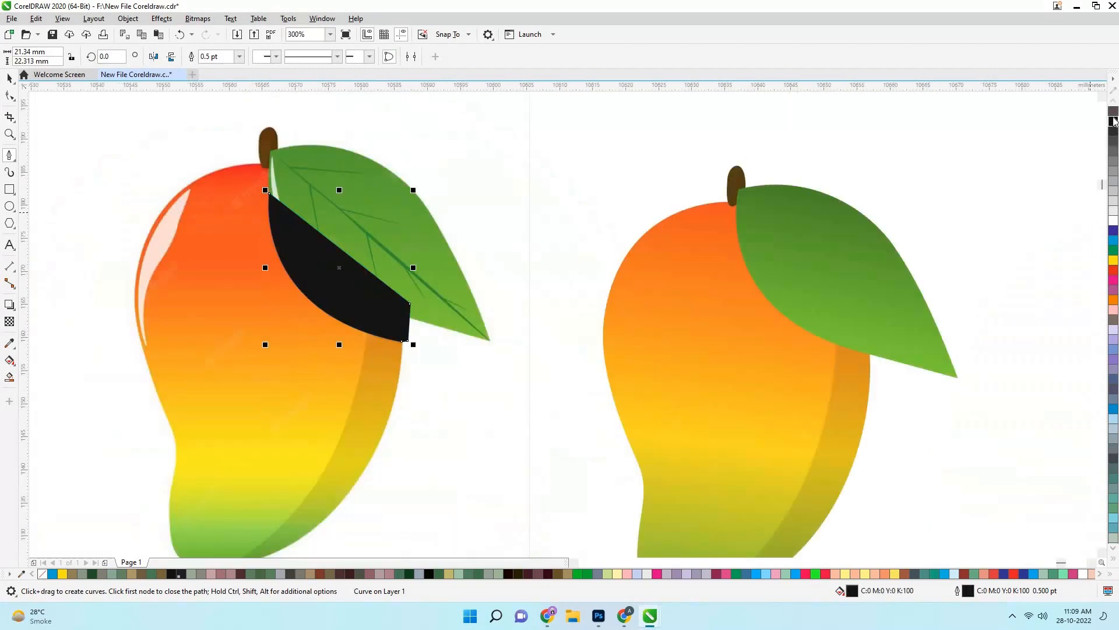
{"action": "left_click", "coordinate": [9, 321]}
{"action": "left_click", "coordinate": [338, 352]}
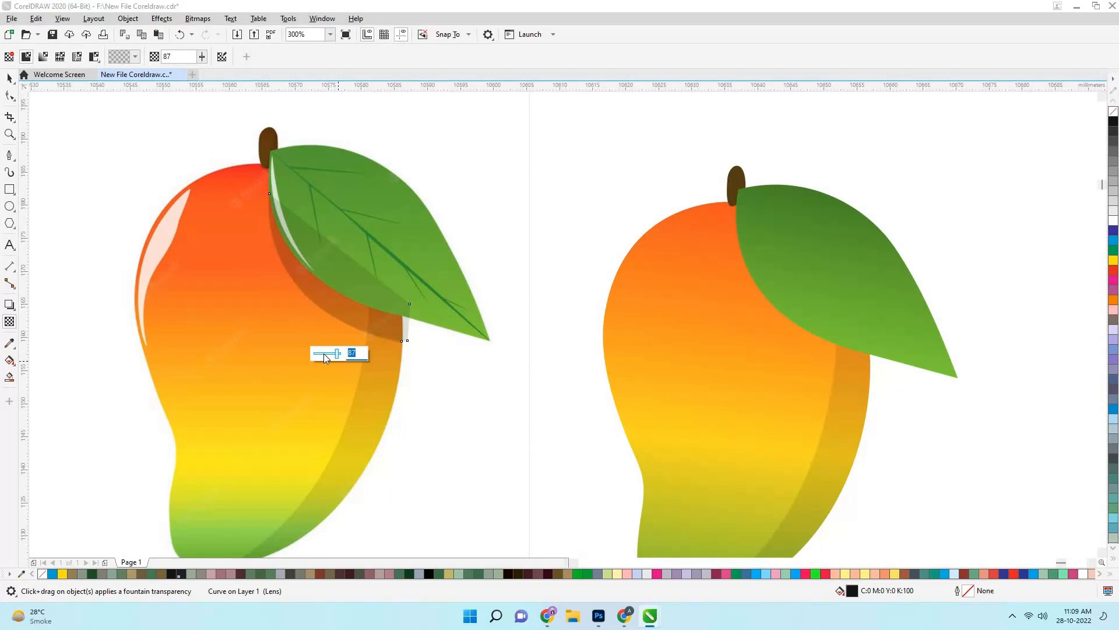
{"action": "left_click", "coordinate": [10, 78]}
Soften the leaf's cast shadow with a Gaussian Blur of 1.1 pixels radius
{"action": "left_click", "coordinate": [360, 304]}
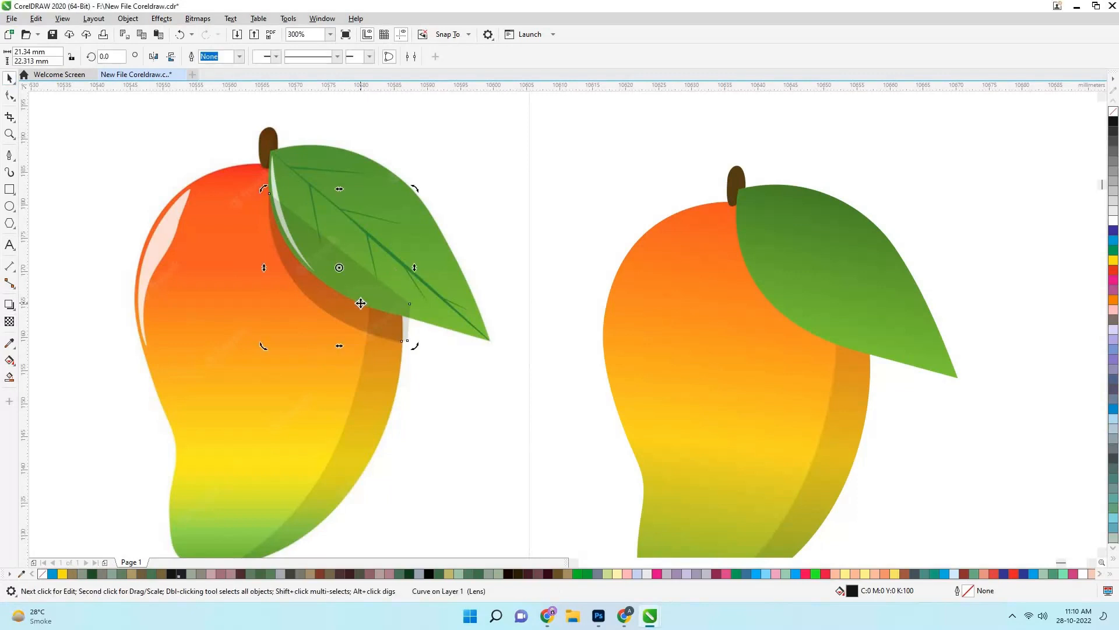
{"action": "right_click", "coordinate": [361, 304]}
{"action": "left_click", "coordinate": [162, 18]}
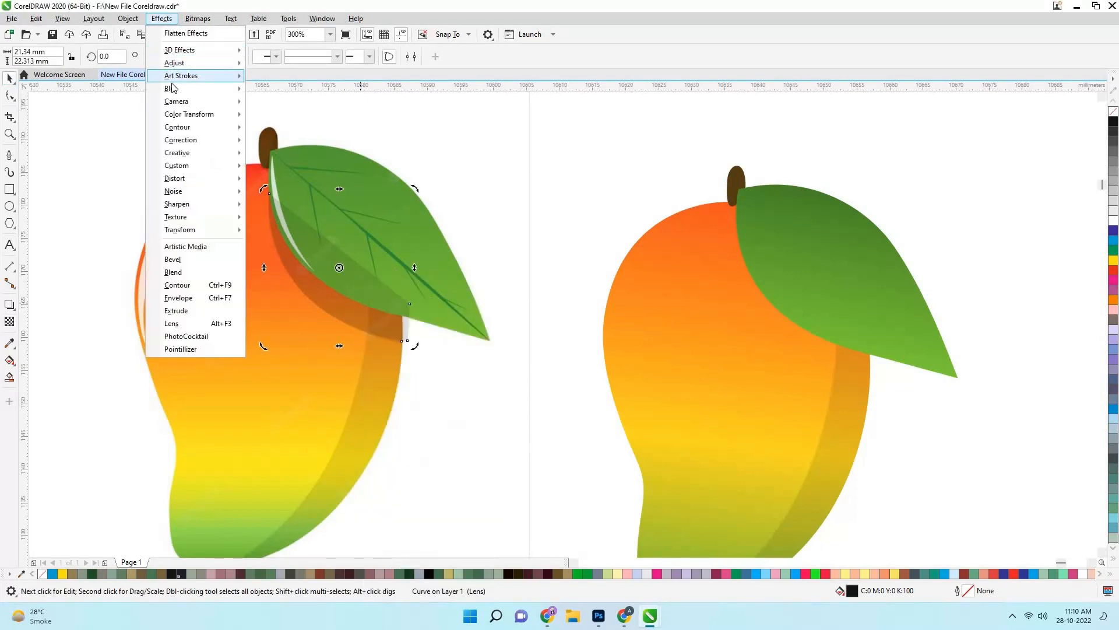
{"action": "mouse_move", "coordinate": [193, 89]}
{"action": "left_click", "coordinate": [280, 104]}
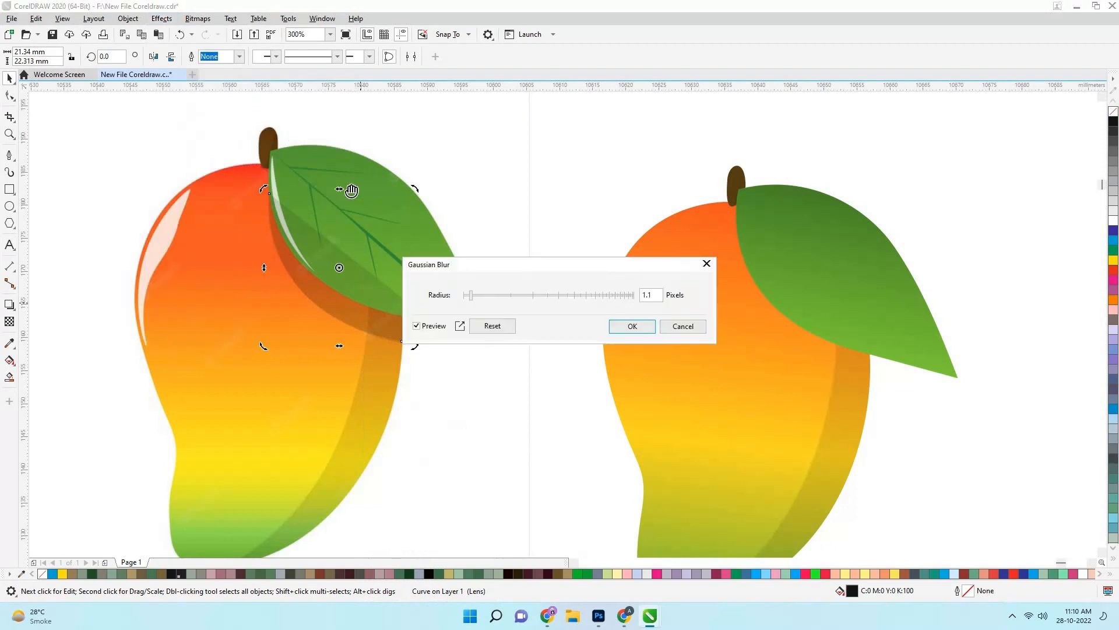
{"action": "left_click", "coordinate": [632, 326]}
Move the blurred cast shadow below the redrawn leaf and PowerClip it inside the mango body
{"action": "left_click_drag", "start_coordinate": [351, 299], "coordinate": [820, 351]}
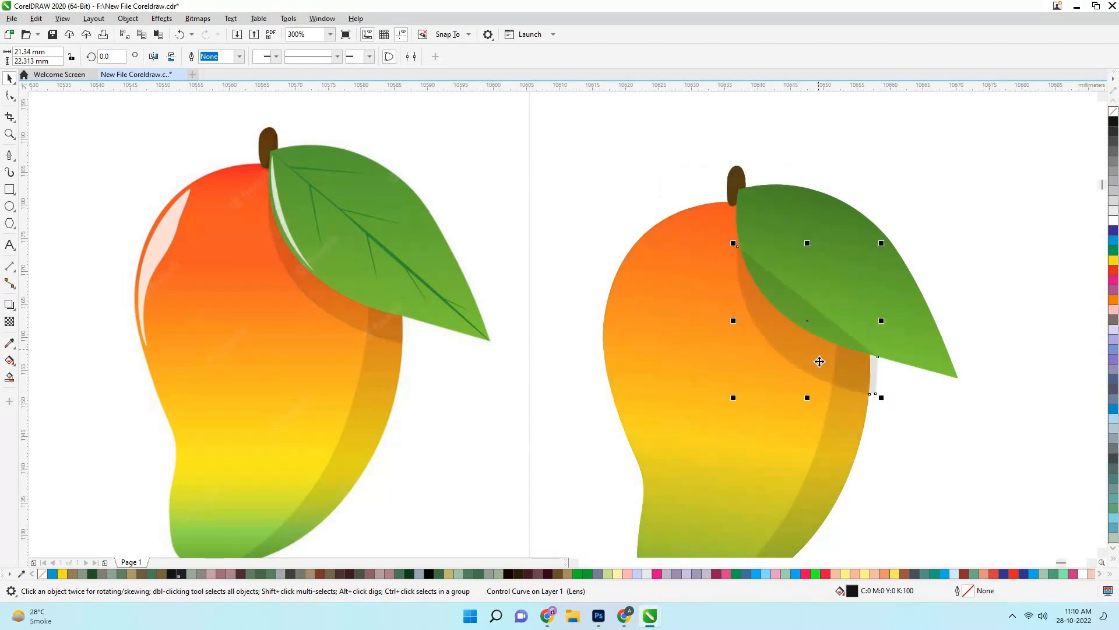
{"action": "left_click", "coordinate": [756, 400]}
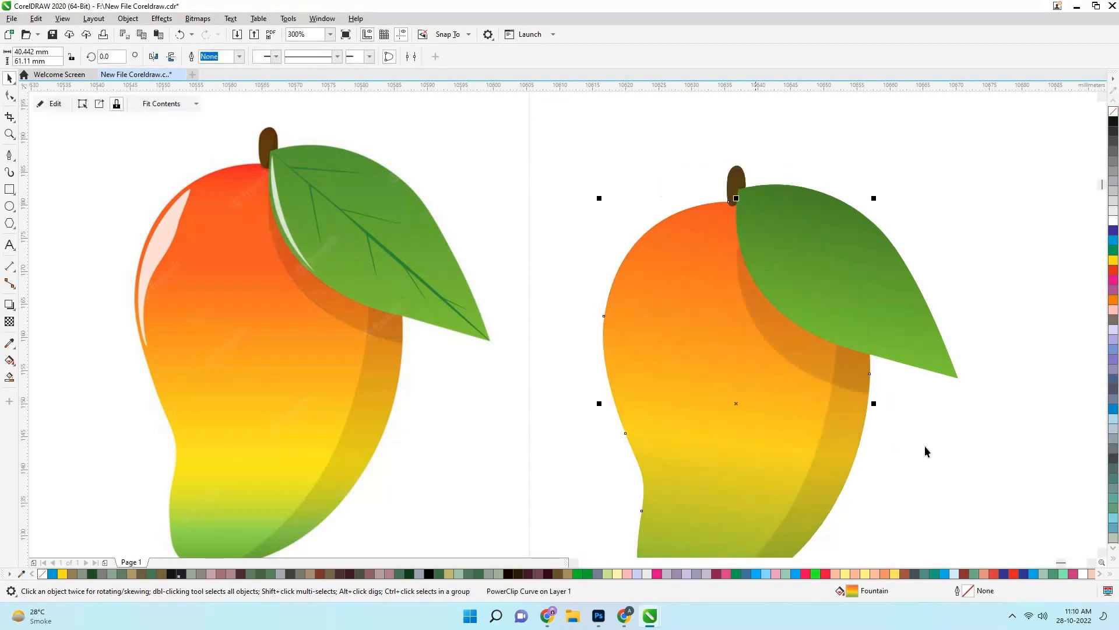
{"action": "left_click", "coordinate": [925, 445]}
Trace the inner edge of the white highlight on the reference leaf from its upper tip to its lower tip, about 17.3 mm tall
{"action": "scroll", "coordinate": [909, 434], "scroll_direction": "down", "scroll_amount": 1}
{"action": "left_click_drag", "start_coordinate": [886, 413], "coordinate": [828, 402]}
{"action": "scroll", "coordinate": [675, 385], "scroll_direction": "up", "scroll_amount": 1}
{"action": "left_click_drag", "start_coordinate": [675, 385], "coordinate": [360, 330]}
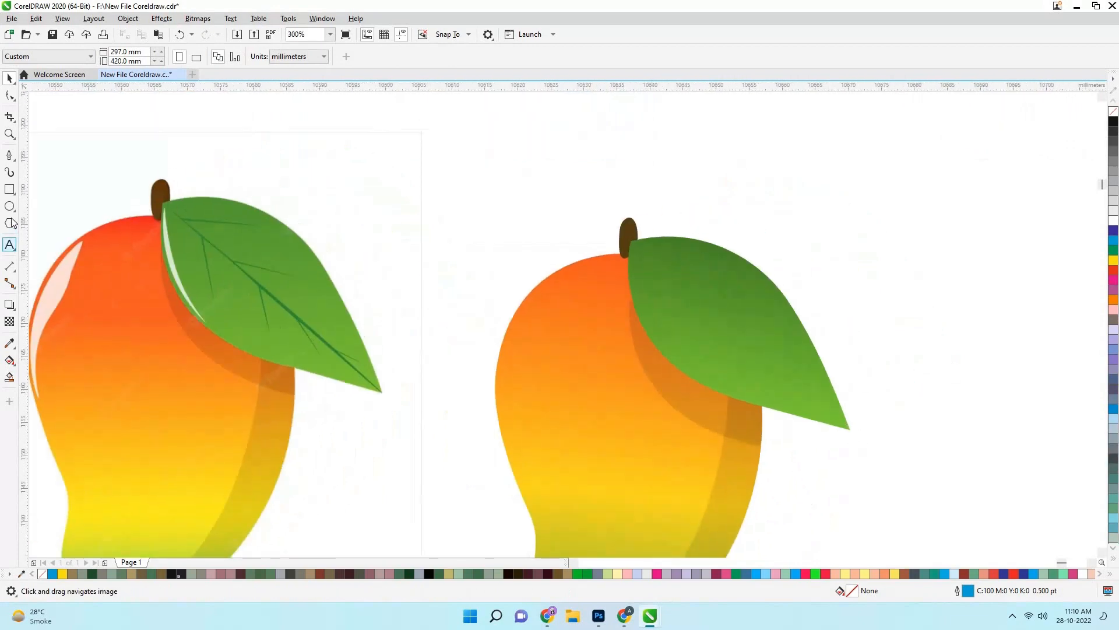
{"action": "scroll", "coordinate": [149, 214], "scroll_direction": "up", "scroll_amount": 1}
{"action": "scroll", "coordinate": [177, 216], "scroll_direction": "up", "scroll_amount": 1}
{"action": "left_click", "coordinate": [177, 188]}
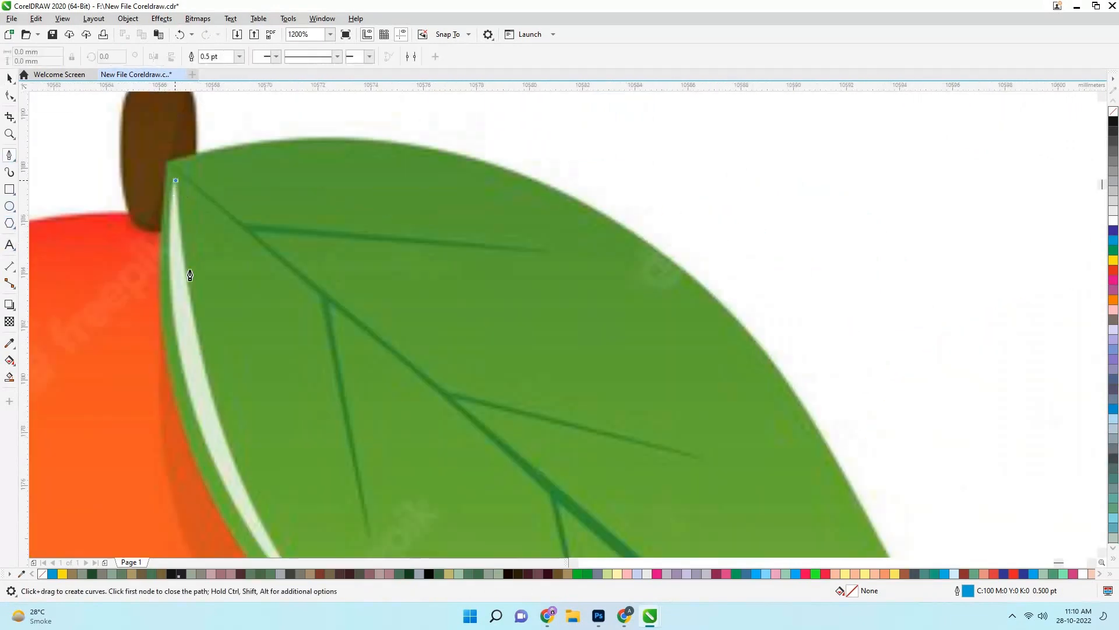
{"action": "scroll", "coordinate": [204, 311], "scroll_direction": "down", "scroll_amount": 1}
{"action": "scroll", "coordinate": [263, 468], "scroll_direction": "up", "scroll_amount": 1}
{"action": "scroll", "coordinate": [287, 486], "scroll_direction": "down", "scroll_amount": 1}
{"action": "left_click_drag", "start_coordinate": [287, 486], "coordinate": [358, 481]}
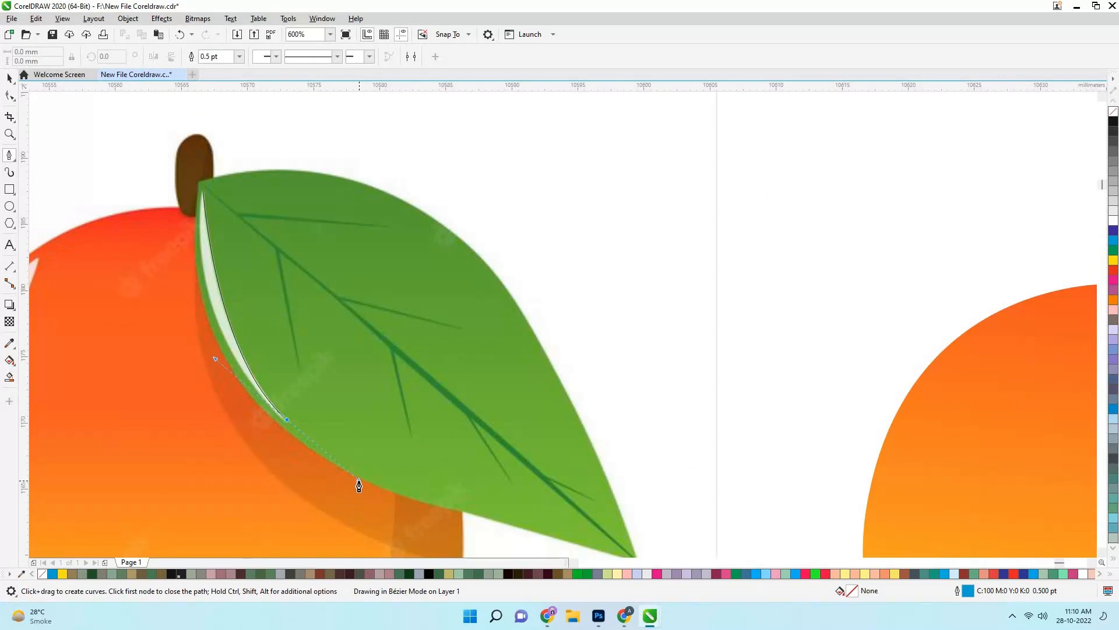
{"action": "left_click", "coordinate": [287, 420]}
Trace back along the leaf highlight's outer edge and close the shape at about 6.5 × 17.3 mm
{"action": "scroll", "coordinate": [200, 187], "scroll_direction": "up", "scroll_amount": 1}
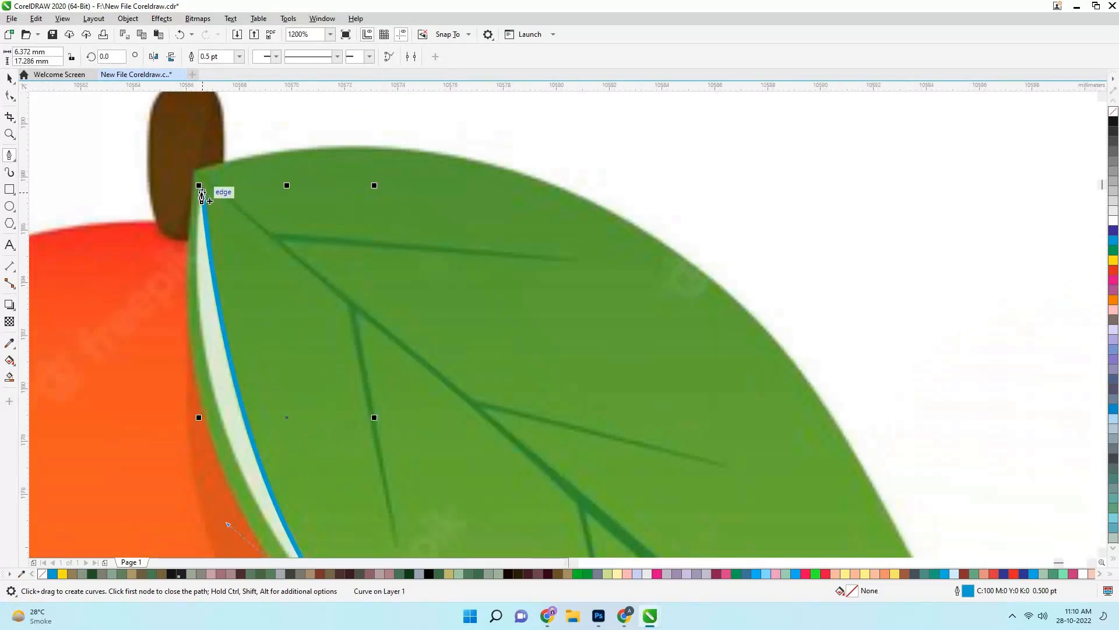
{"action": "left_click", "coordinate": [200, 187]}
{"action": "left_click_drag", "start_coordinate": [178, 528], "coordinate": [173, 524]}
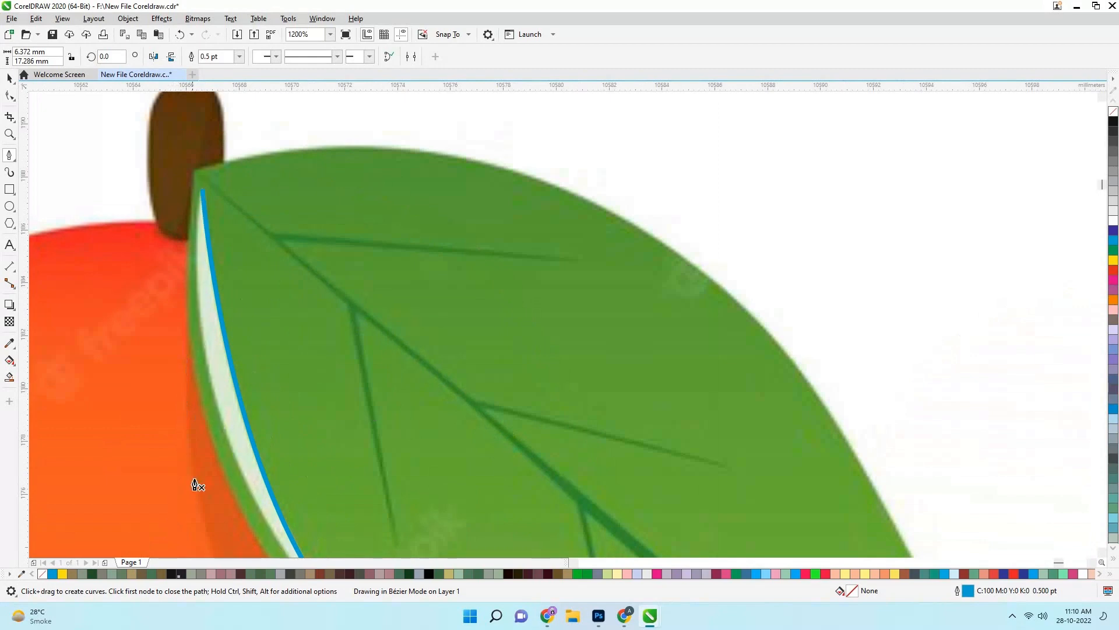
Fill the leaf highlight with the pale green sampled from the reference (R:221 G:238 B:211) and remove its outline
{"action": "scroll", "coordinate": [194, 479], "scroll_direction": "down", "scroll_amount": 1}
{"action": "left_click", "coordinate": [8, 345]}
{"action": "scroll", "coordinate": [217, 438], "scroll_direction": "up", "scroll_amount": 2}
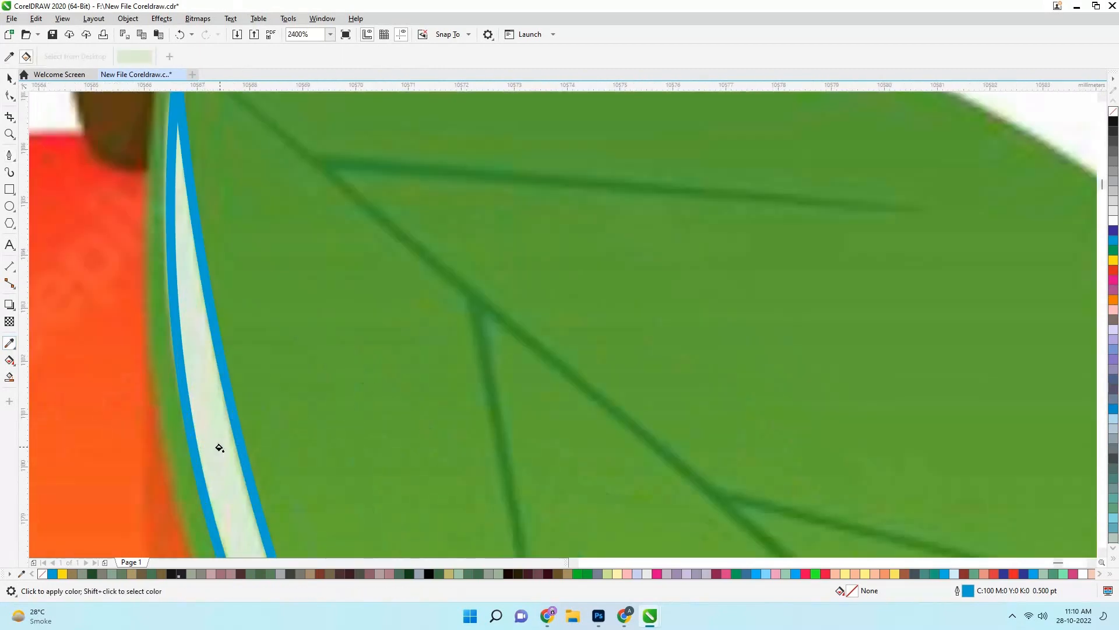
{"action": "key", "text": "space"}
{"action": "left_click", "coordinate": [179, 145]}
{"action": "scroll", "coordinate": [238, 142], "scroll_direction": "down", "scroll_amount": 2}
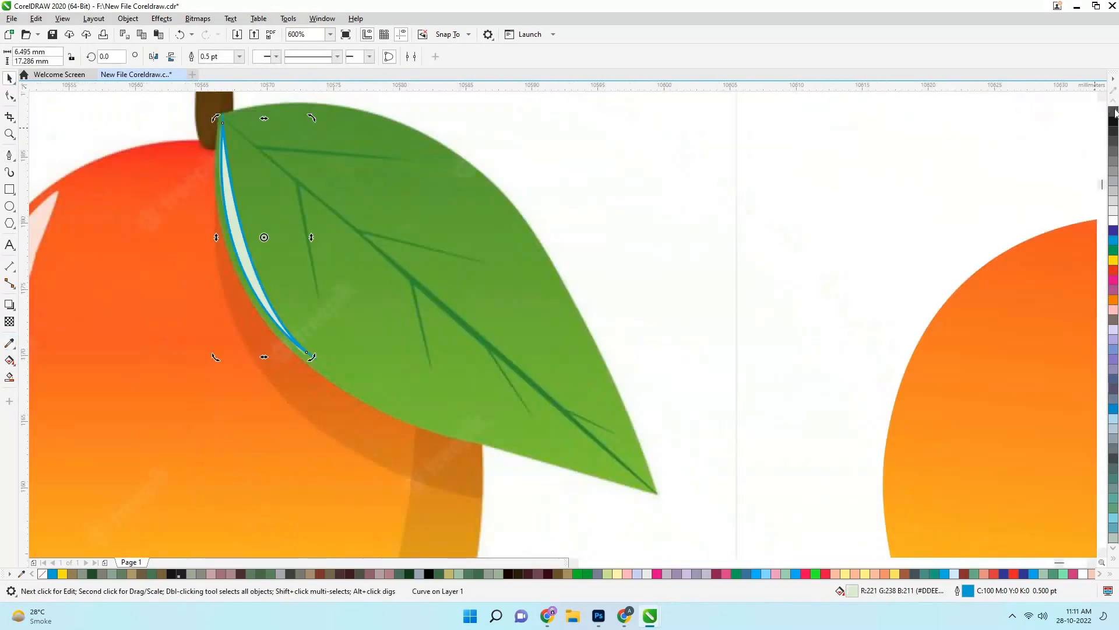
{"action": "scroll", "coordinate": [595, 250], "scroll_direction": "down", "scroll_amount": 1}
{"action": "scroll", "coordinate": [715, 249], "scroll_direction": "right", "scroll_amount": 3}
{"action": "scroll", "coordinate": [466, 288], "scroll_direction": "down", "scroll_amount": 2}
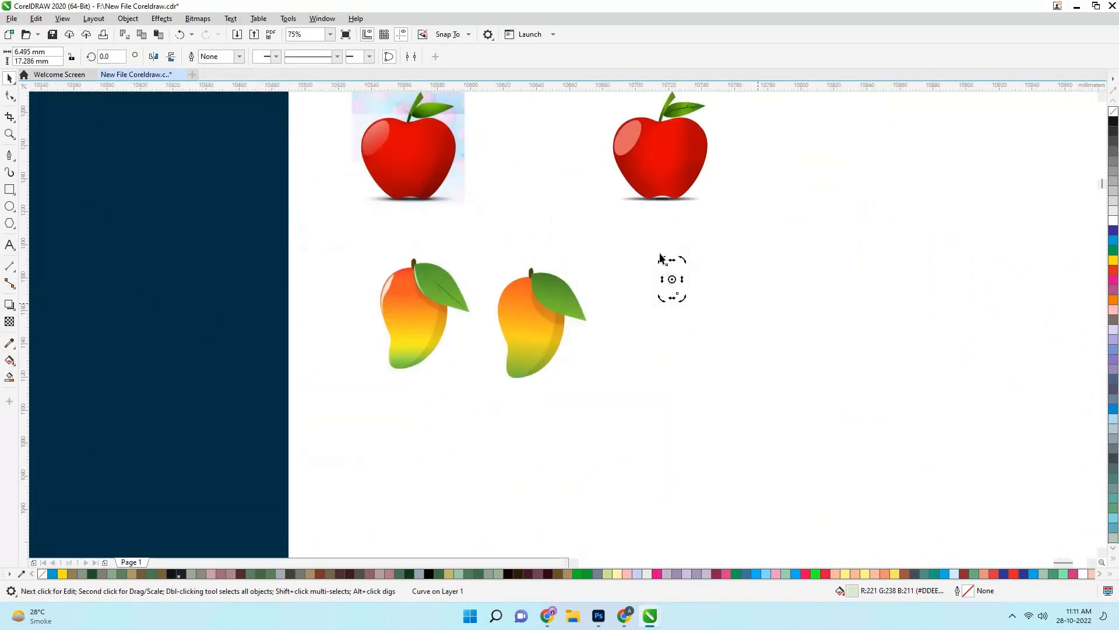
{"action": "scroll", "coordinate": [660, 257], "scroll_direction": "up", "scroll_amount": 1}
{"action": "key", "text": "ctrl+z"}
Align the redrawn mango over the reference to position the leaf highlight, and move the mango and highlight aside together
{"action": "left_click_drag", "start_coordinate": [121, 285], "coordinate": [622, 262]}
{"action": "scroll", "coordinate": [622, 262], "scroll_direction": "up", "scroll_amount": 1}
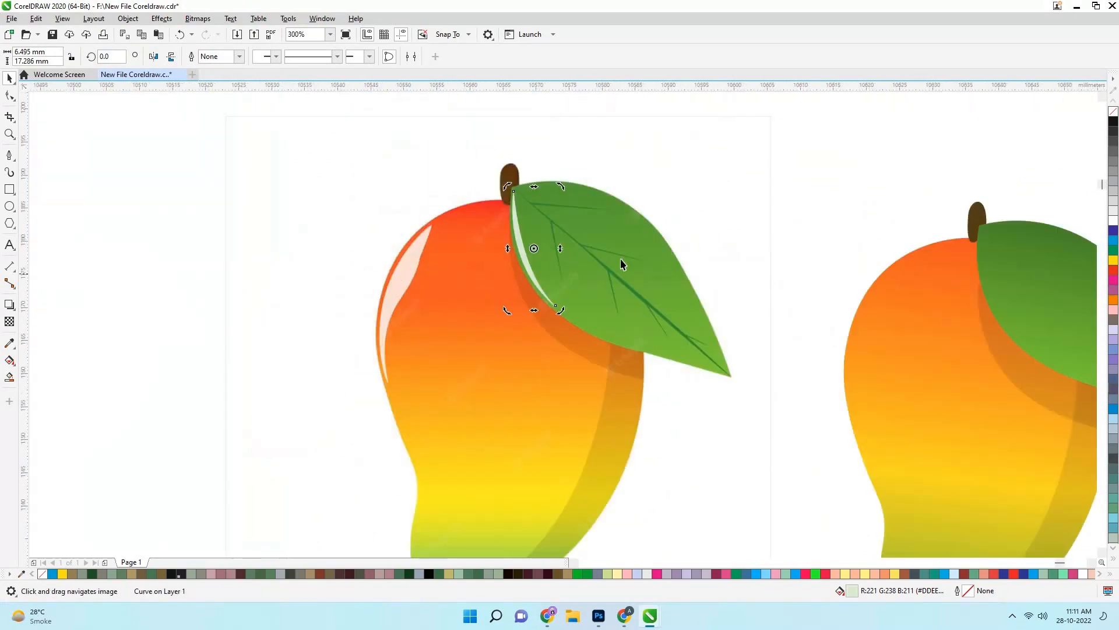
{"action": "scroll", "coordinate": [626, 256], "scroll_direction": "down", "scroll_amount": 2}
{"action": "scroll", "coordinate": [669, 249], "scroll_direction": "up", "scroll_amount": 1}
{"action": "left_click_drag", "start_coordinate": [674, 191], "coordinate": [934, 500]}
{"action": "scroll", "coordinate": [706, 373], "scroll_direction": "up", "scroll_amount": 1}
{"action": "scroll", "coordinate": [833, 330], "scroll_direction": "down", "scroll_amount": 1}
{"action": "left_click_drag", "start_coordinate": [833, 324], "coordinate": [600, 304]}
{"action": "scroll", "coordinate": [594, 304], "scroll_direction": "up", "scroll_amount": 2}
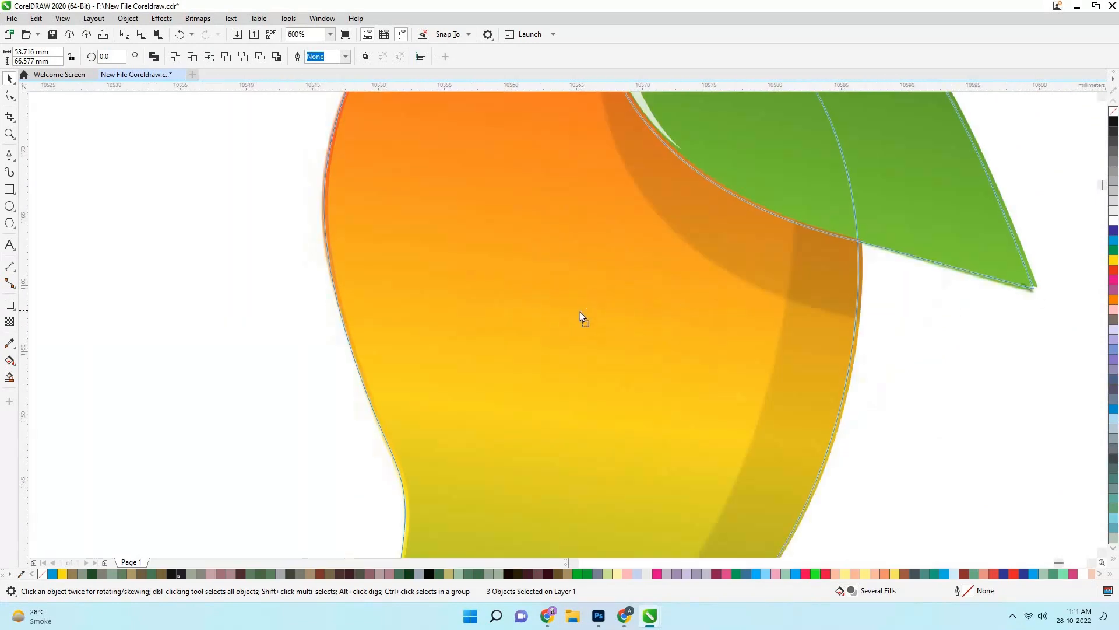
{"action": "scroll", "coordinate": [580, 312], "scroll_direction": "down", "scroll_amount": 2}
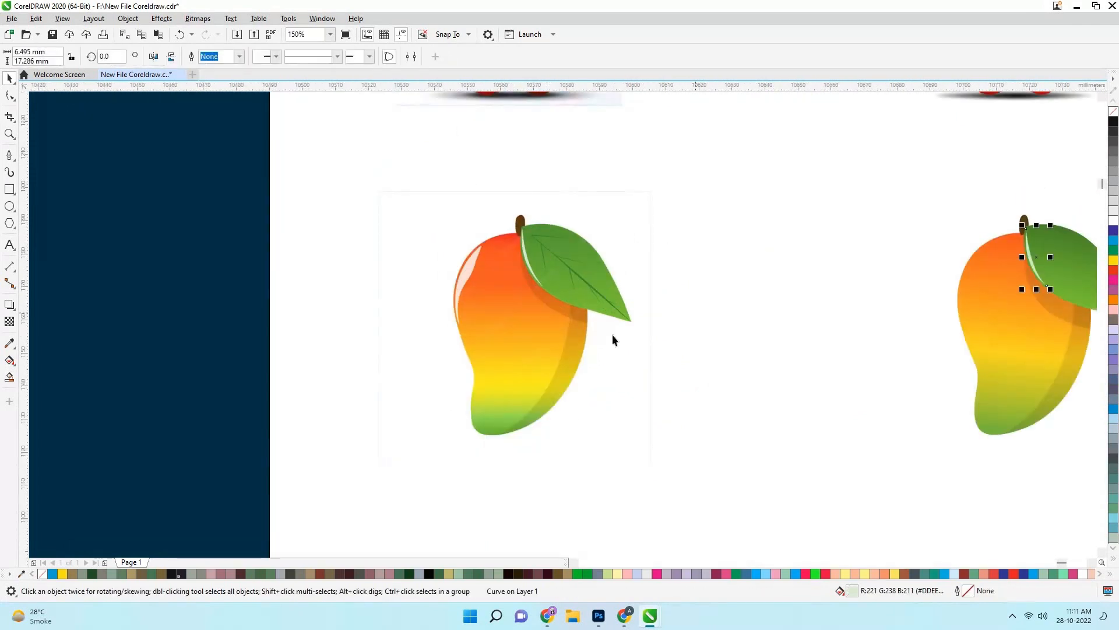
Set the default outline width for new pen curves to Hairline
{"action": "scroll", "coordinate": [474, 260], "scroll_direction": "up", "scroll_amount": 2}
{"action": "left_click", "coordinate": [13, 160]}
{"action": "scroll", "coordinate": [554, 253], "scroll_direction": "up", "scroll_amount": 1}
{"action": "scroll", "coordinate": [489, 175], "scroll_direction": "up", "scroll_amount": 1}
{"action": "left_click_drag", "start_coordinate": [489, 175], "coordinate": [499, 335]}
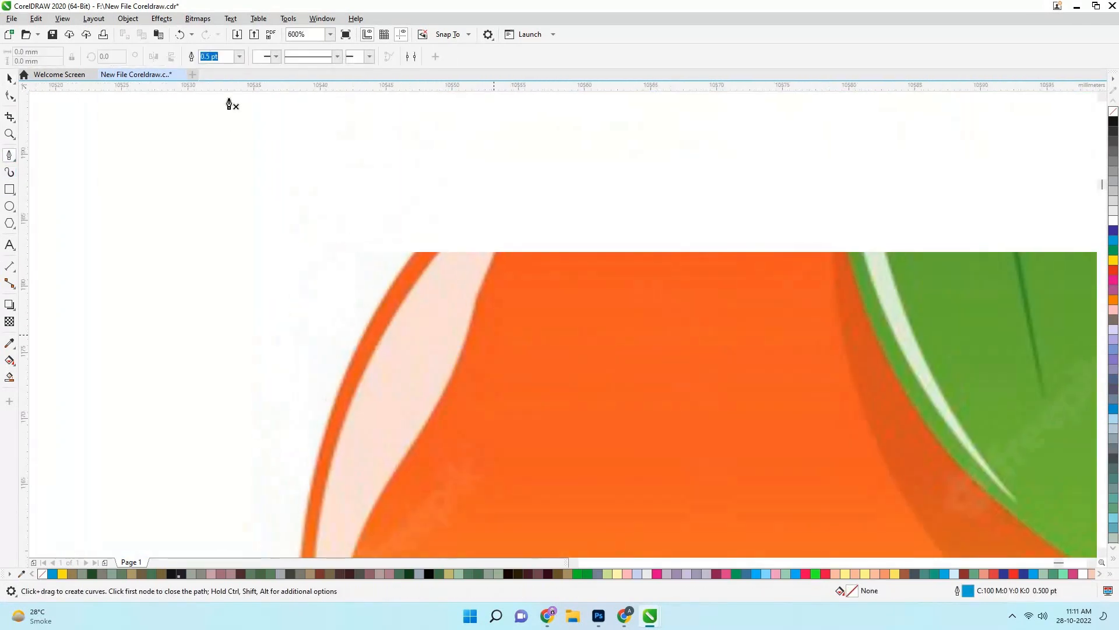
{"action": "scroll", "coordinate": [499, 335], "scroll_direction": "down", "scroll_amount": 1}
{"action": "left_click", "coordinate": [239, 58]}
{"action": "left_click", "coordinate": [227, 78]}
{"action": "left_click", "coordinate": [577, 378]}
Trace the inner edge of the pale highlight on the reference mango's body down to its lower tip, about 7.2 × 23.7 mm
{"action": "scroll", "coordinate": [512, 310], "scroll_direction": "up", "scroll_amount": 2}
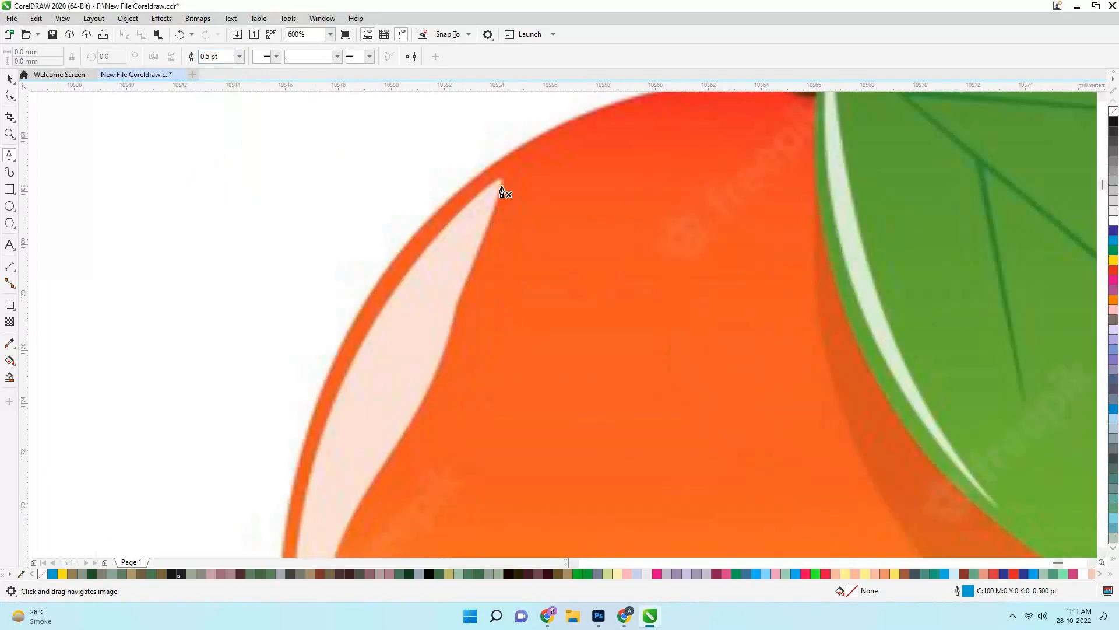
{"action": "left_click", "coordinate": [444, 368]}
{"action": "scroll", "coordinate": [445, 369], "scroll_direction": "down", "scroll_amount": 2}
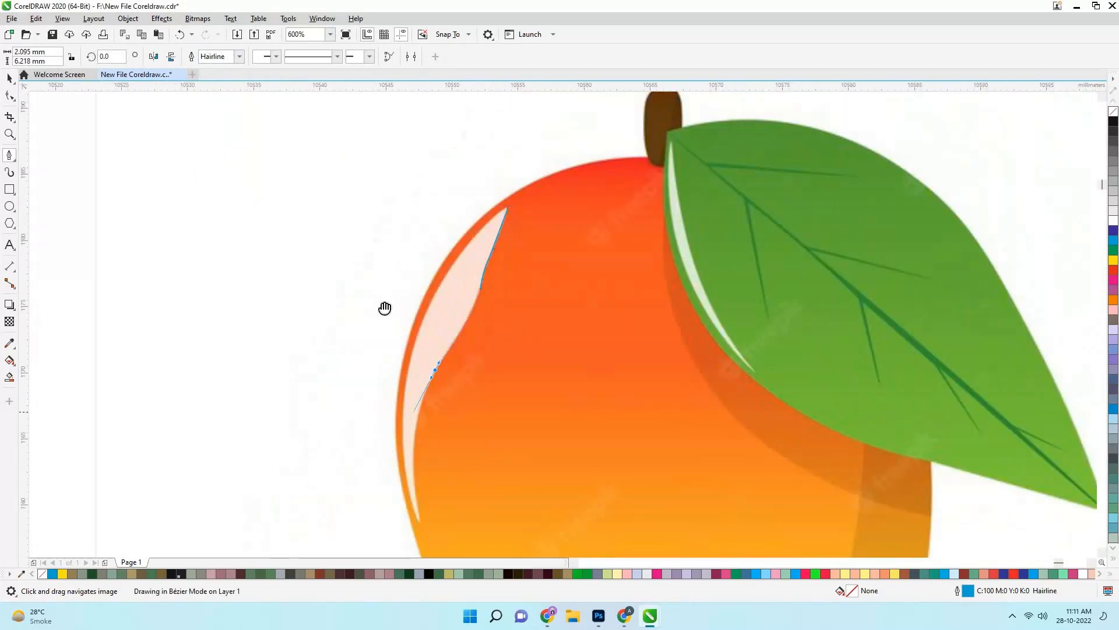
{"action": "left_click_drag", "start_coordinate": [385, 308], "coordinate": [367, 184]}
{"action": "scroll", "coordinate": [373, 313], "scroll_direction": "up", "scroll_amount": 1}
{"action": "left_click_drag", "start_coordinate": [371, 252], "coordinate": [384, 334]}
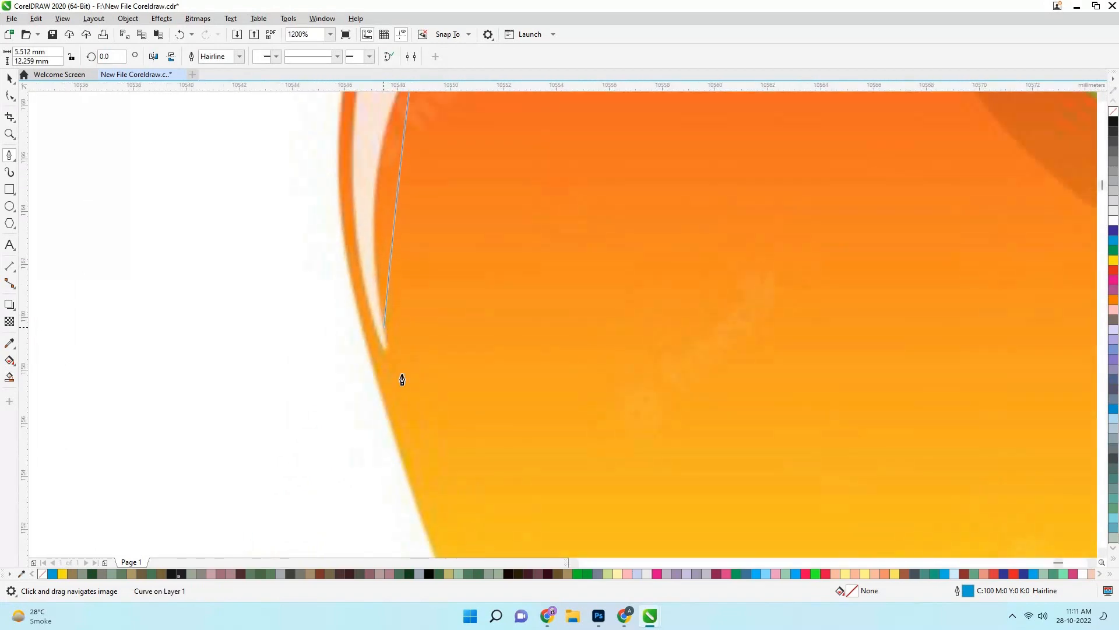
{"action": "scroll", "coordinate": [370, 340], "scroll_direction": "up", "scroll_amount": 1}
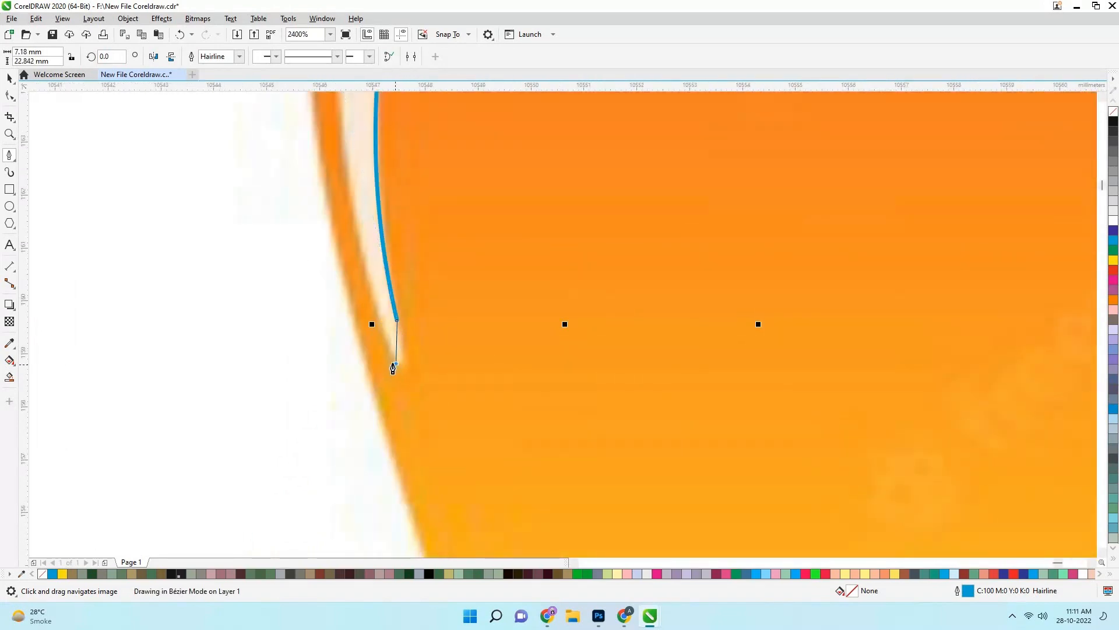
{"action": "scroll", "coordinate": [359, 247], "scroll_direction": "down", "scroll_amount": 3}
Trace the body highlight's outer edge back up to its starting point and close the shape at about 8 × 23.7 mm
{"action": "scroll", "coordinate": [376, 219], "scroll_direction": "up", "scroll_amount": 2}
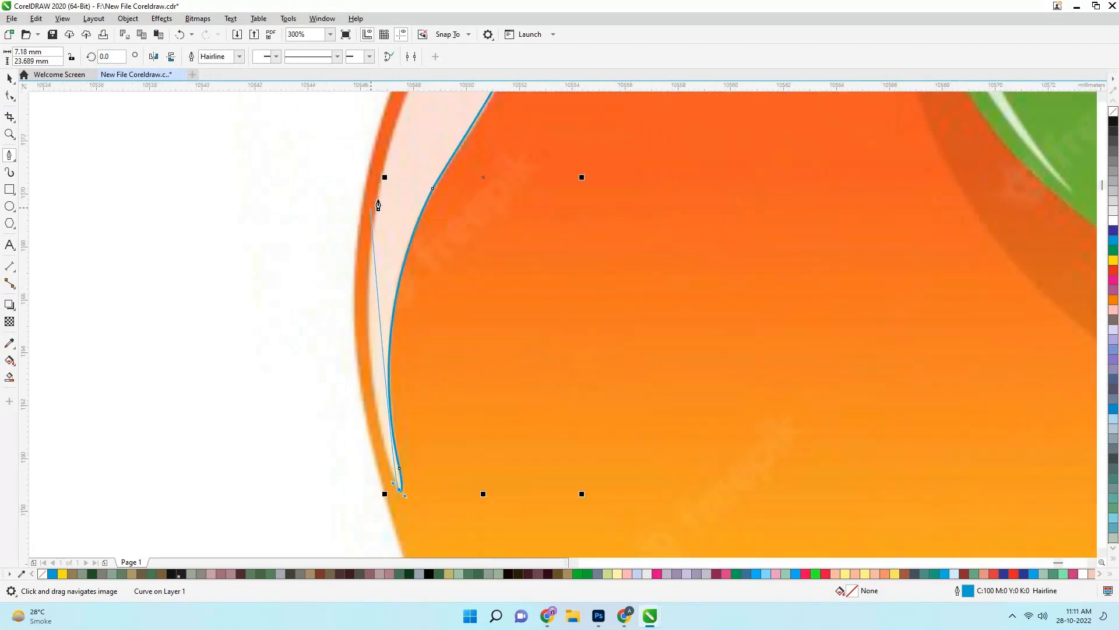
{"action": "left_click_drag", "start_coordinate": [378, 92], "coordinate": [407, 119]}
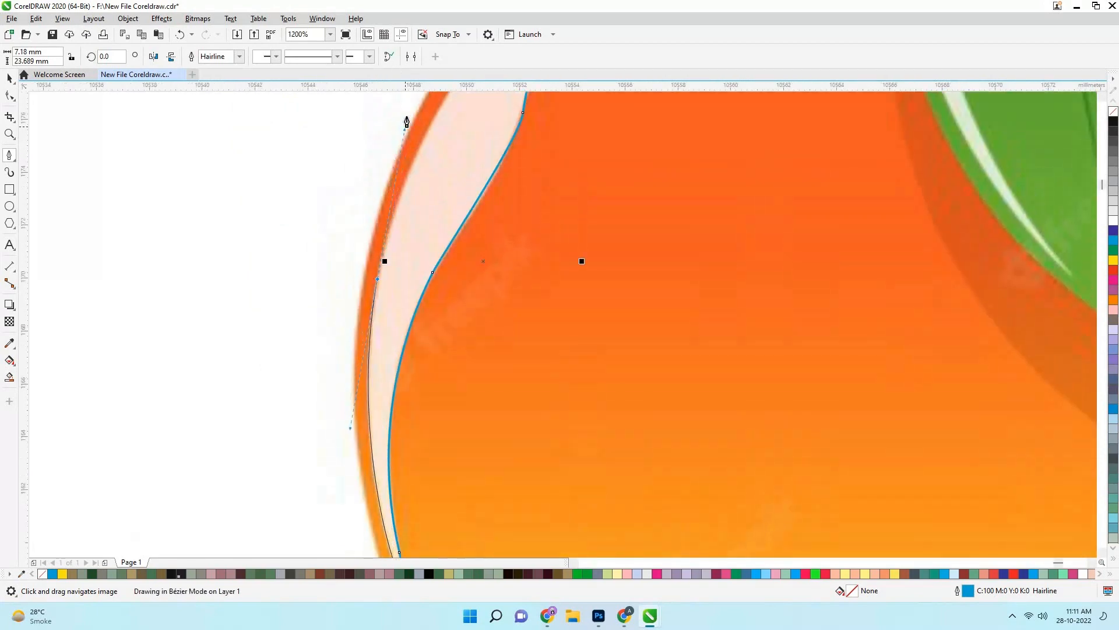
{"action": "left_click", "coordinate": [378, 278], "text": "alt"}
{"action": "scroll", "coordinate": [392, 274], "scroll_direction": "down", "scroll_amount": 1}
{"action": "scroll", "coordinate": [446, 195], "scroll_direction": "up", "scroll_amount": 1}
{"action": "left_click_drag", "start_coordinate": [480, 167], "coordinate": [619, 165]}
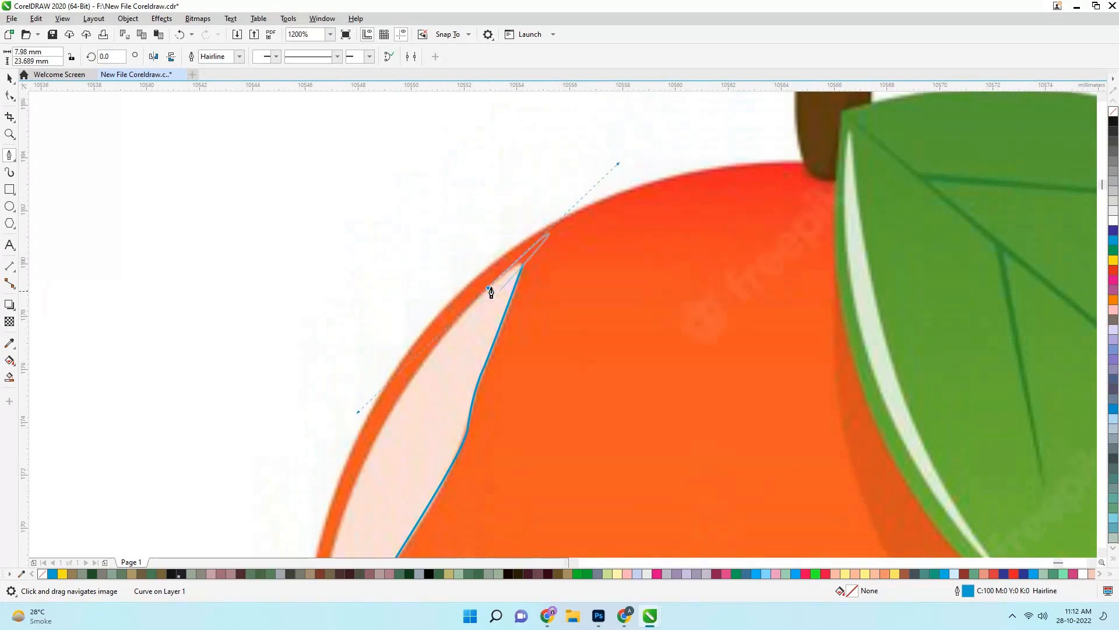
{"action": "left_click", "coordinate": [489, 289], "text": "alt"}
{"action": "scroll", "coordinate": [536, 267], "scroll_direction": "up", "scroll_amount": 1}
{"action": "mouse_move", "coordinate": [508, 264]}
{"action": "left_mouse_down"}
{"action": "mouse_move", "coordinate": [485, 269]}
{"action": "mouse_move", "coordinate": [489, 258]}
{"action": "left_mouse_up"}
{"action": "scroll", "coordinate": [488, 258], "scroll_direction": "down", "scroll_amount": 2}
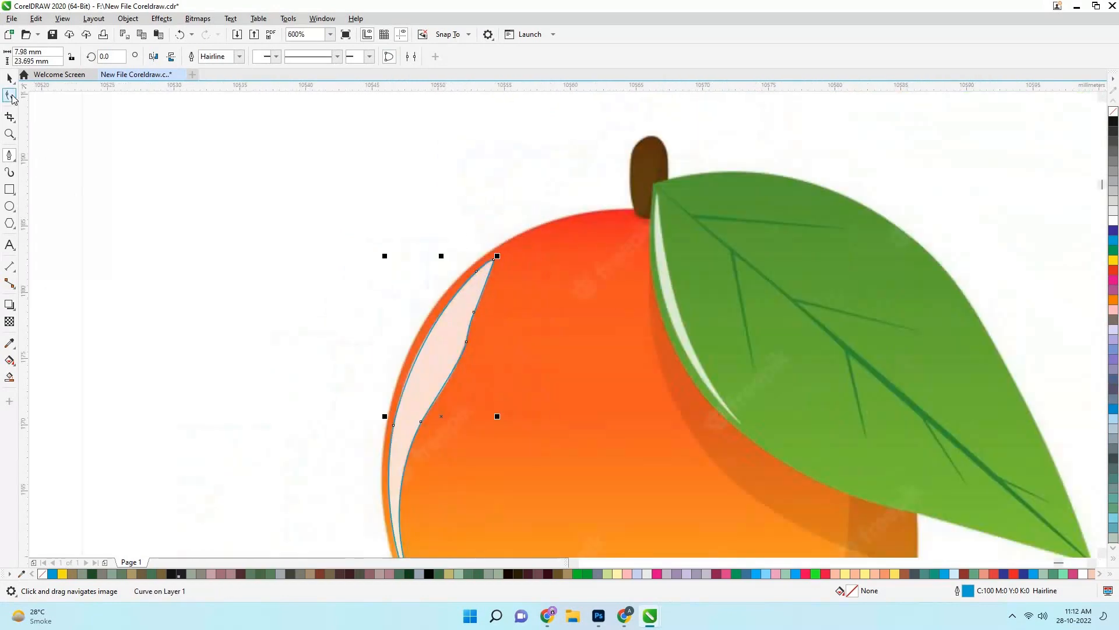
Refine the lower part of the body highlight by adjusting its nodes and curve handles to match the reference's pointed tip
{"action": "left_click", "coordinate": [10, 96]}
{"action": "scroll", "coordinate": [523, 244], "scroll_direction": "up", "scroll_amount": 1}
{"action": "scroll", "coordinate": [303, 537], "scroll_direction": "down", "scroll_amount": 1}
{"action": "left_click_drag", "start_coordinate": [302, 539], "coordinate": [414, 199]}
{"action": "scroll", "coordinate": [344, 391], "scroll_direction": "up", "scroll_amount": 1}
{"action": "left_click", "coordinate": [380, 351]}
{"action": "key", "text": "Delete"}
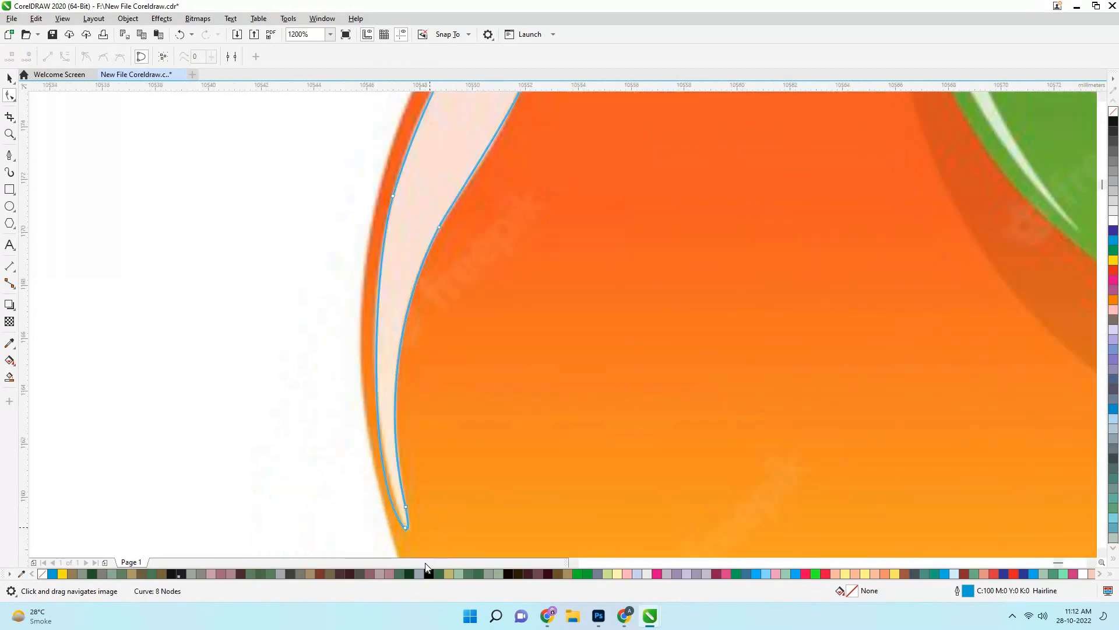
{"action": "scroll", "coordinate": [372, 502], "scroll_direction": "up", "scroll_amount": 1}
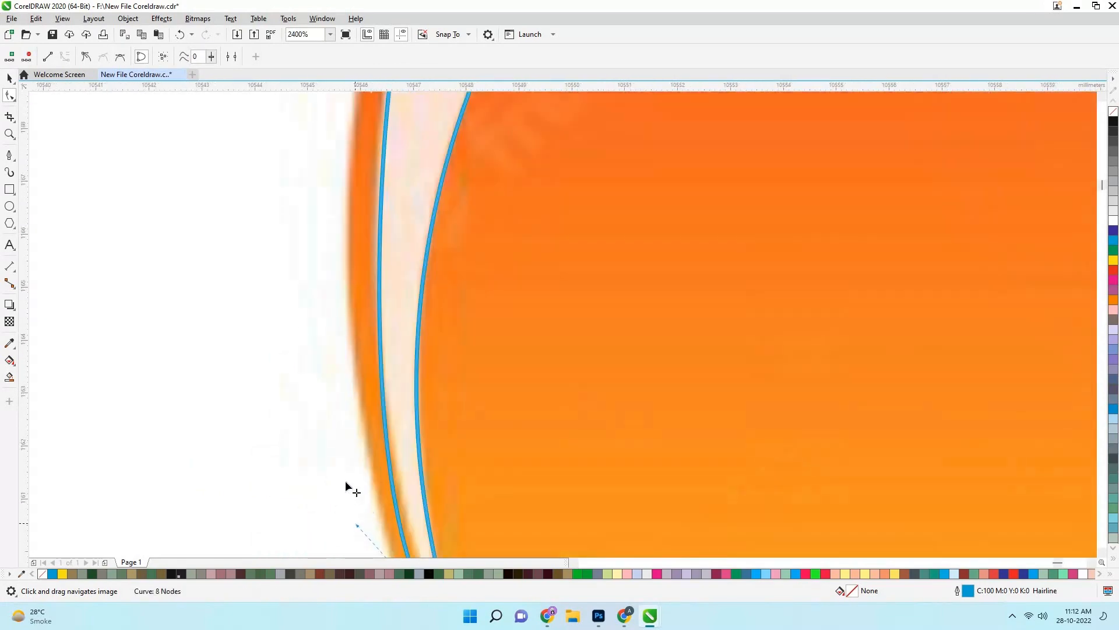
{"action": "left_click_drag", "start_coordinate": [340, 315], "coordinate": [344, 326]}
{"action": "left_click_drag", "start_coordinate": [425, 433], "coordinate": [381, 376]}
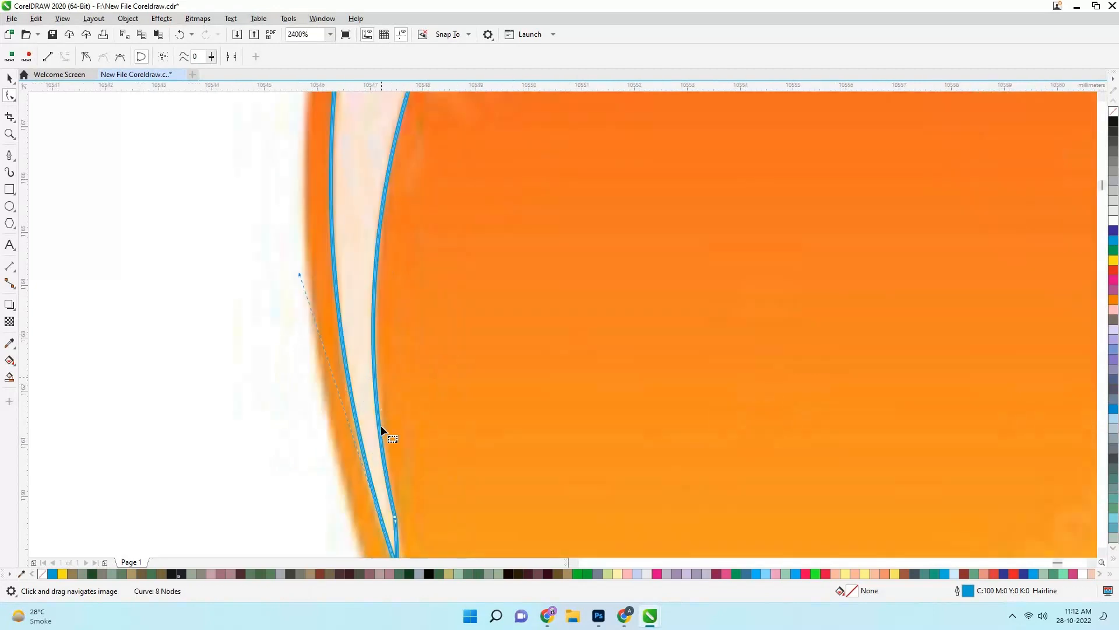
{"action": "scroll", "coordinate": [393, 517], "scroll_direction": "down", "scroll_amount": 1}
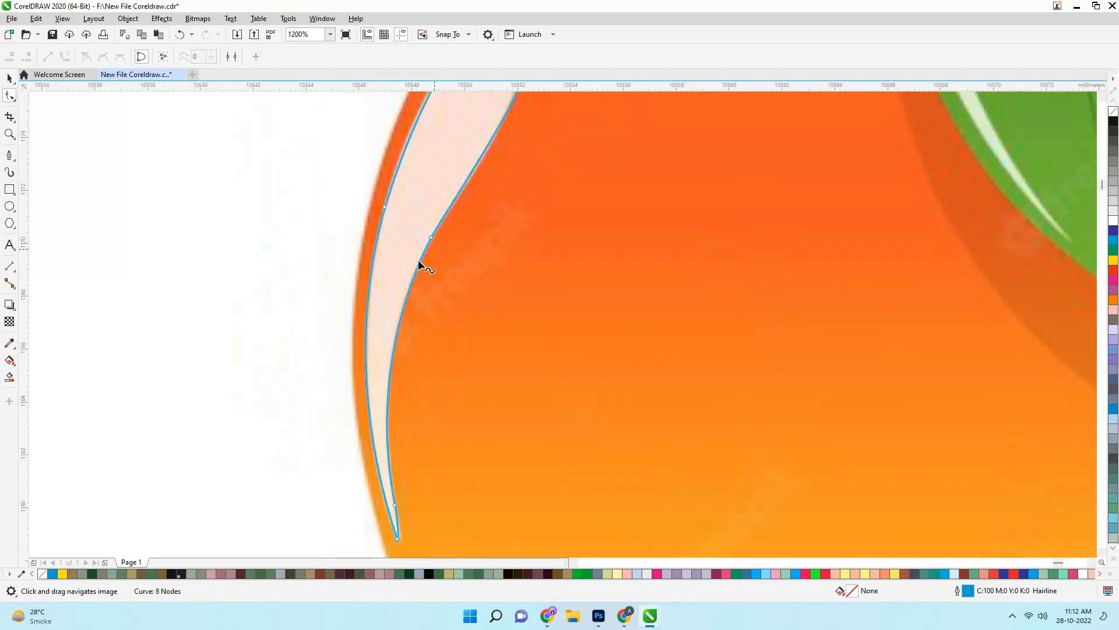
Adjust the nodes at the bend on the body highlight's inner edge to follow the reference
{"action": "scroll", "coordinate": [461, 217], "scroll_direction": "down", "scroll_amount": 2}
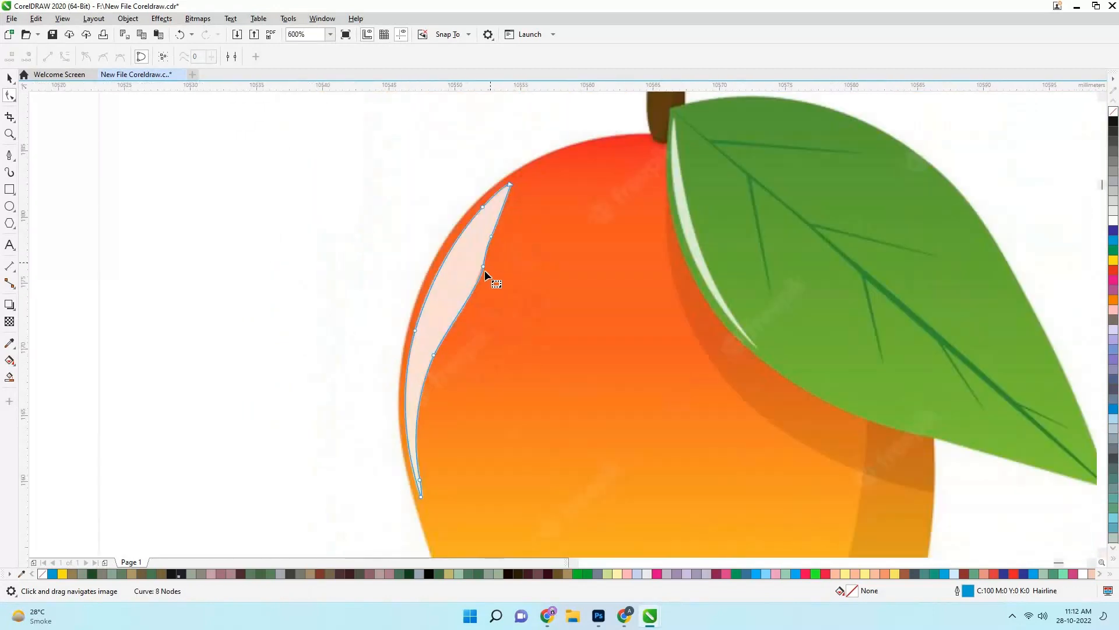
{"action": "scroll", "coordinate": [487, 274], "scroll_direction": "up", "scroll_amount": 2}
{"action": "key", "text": "Delete"}
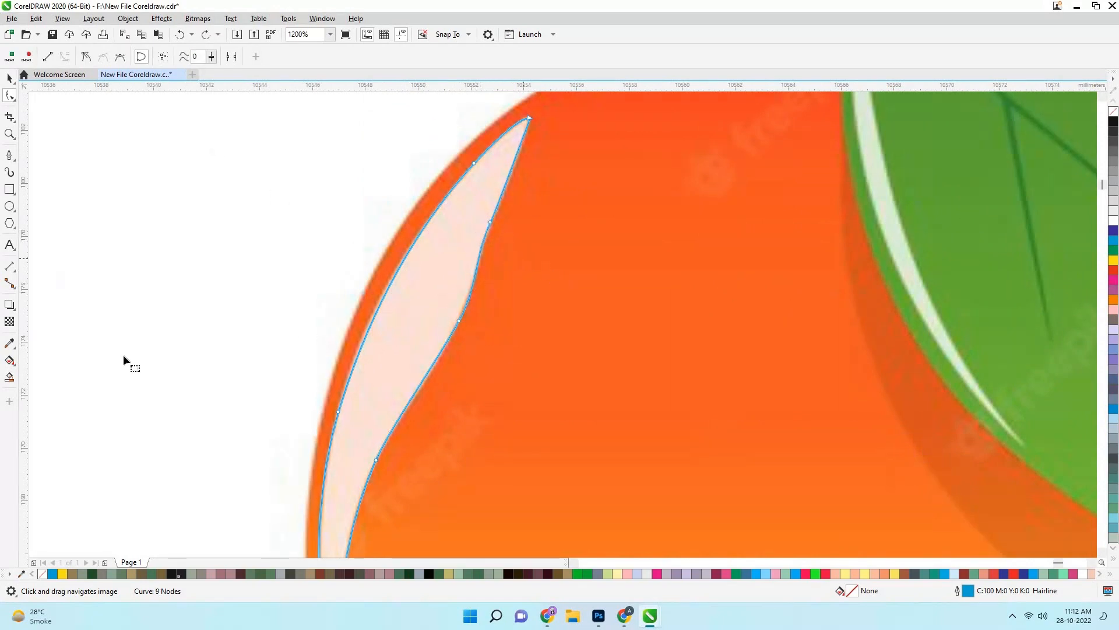
Fill the body highlight with the pale peach sampled from the reference (R:250 G:225 B:215)
{"action": "left_click", "coordinate": [436, 301]}
{"action": "scroll", "coordinate": [432, 299], "scroll_direction": "down", "scroll_amount": 3}
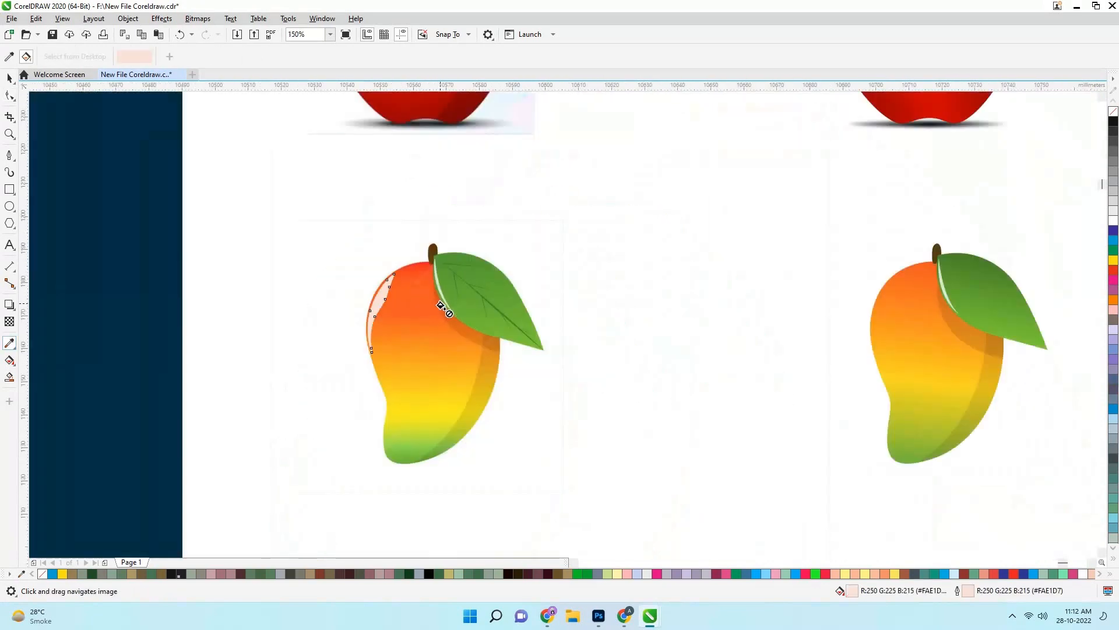
{"action": "key", "text": "space"}
Trace the lower edge of the reference leaf's central vein from the stem end to the leaf tip, about 32.4 × 28.2 mm
{"action": "scroll", "coordinate": [489, 301], "scroll_direction": "up", "scroll_amount": 3}
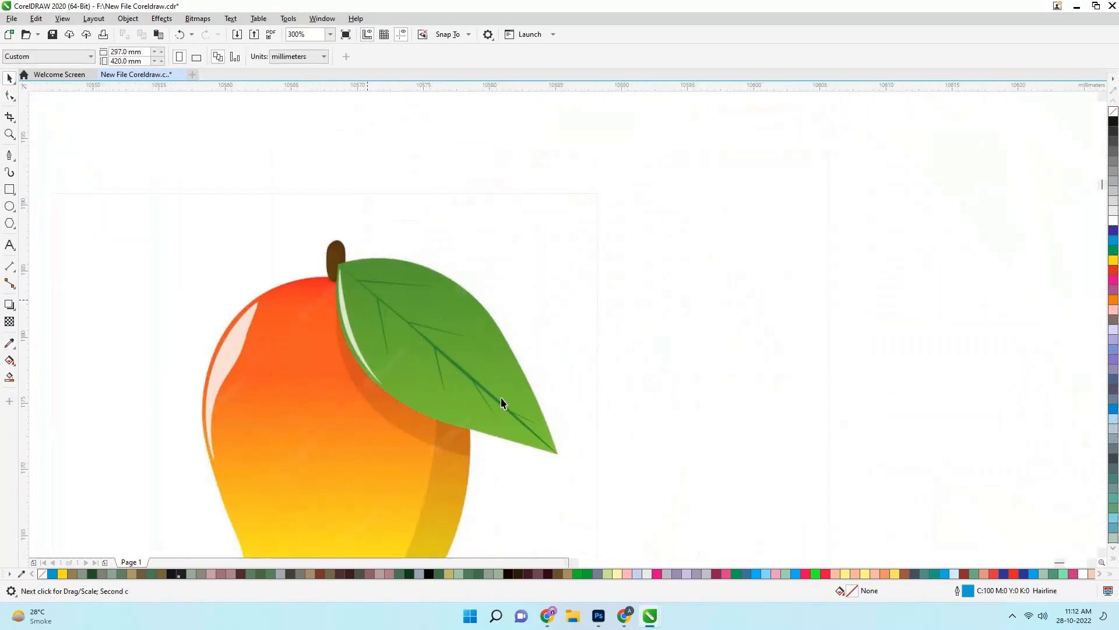
{"action": "scroll", "coordinate": [222, 152], "scroll_direction": "up", "scroll_amount": 2}
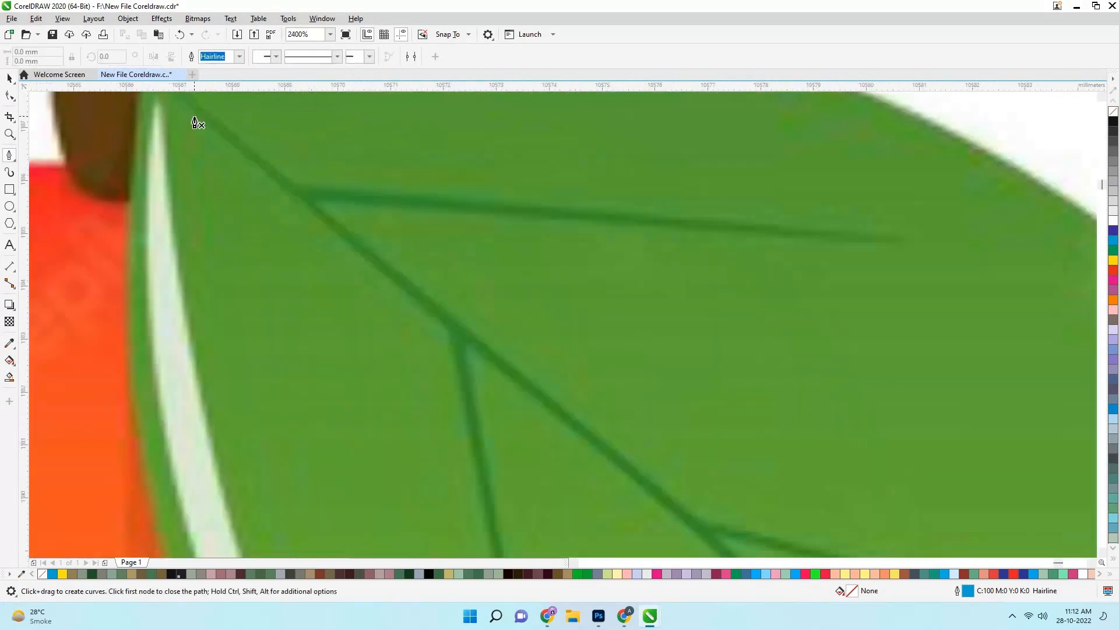
{"action": "left_click", "coordinate": [180, 98]}
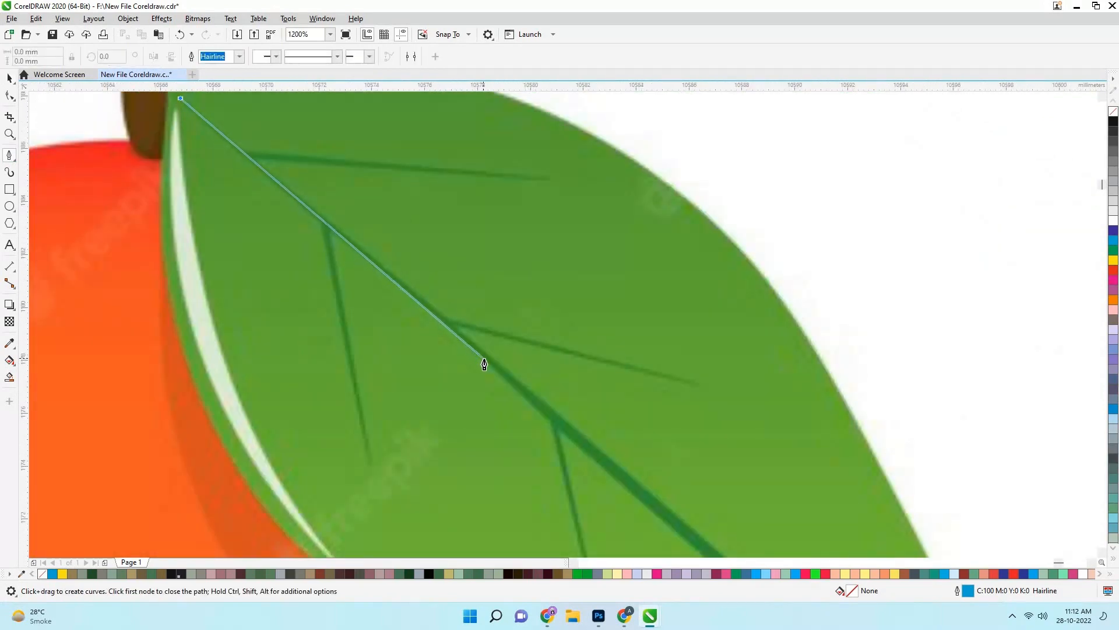
{"action": "left_click", "coordinate": [484, 364]}
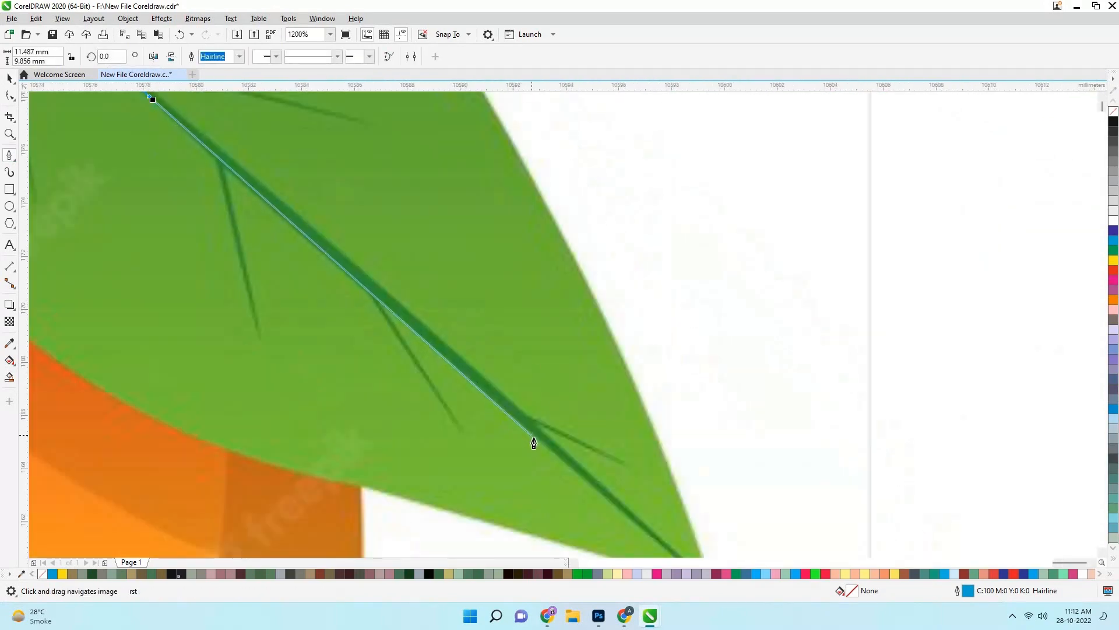
{"action": "left_click", "coordinate": [537, 439]}
{"action": "left_click_drag", "start_coordinate": [586, 477], "coordinate": [436, 356]}
{"action": "scroll", "coordinate": [436, 357], "scroll_direction": "up", "scroll_amount": 1}
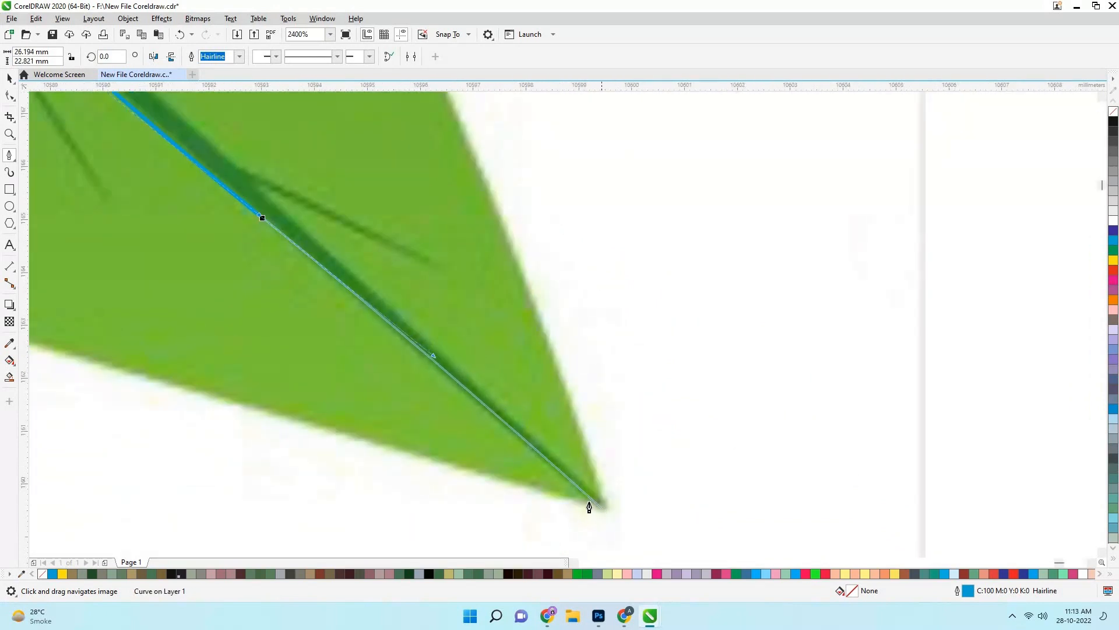
{"action": "left_click", "coordinate": [596, 506]}
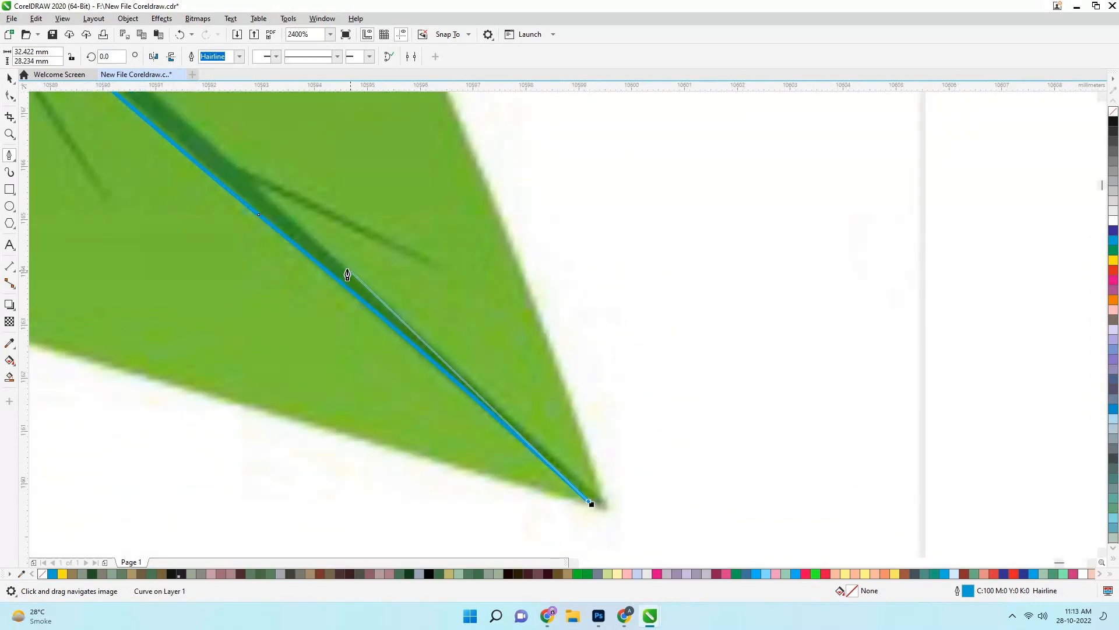
Trace the upper edge of the reference leaf's central vein from the leaf tip back to the stem end, closing the vein shape
{"action": "scroll", "coordinate": [602, 439], "scroll_direction": "down", "scroll_amount": 1}
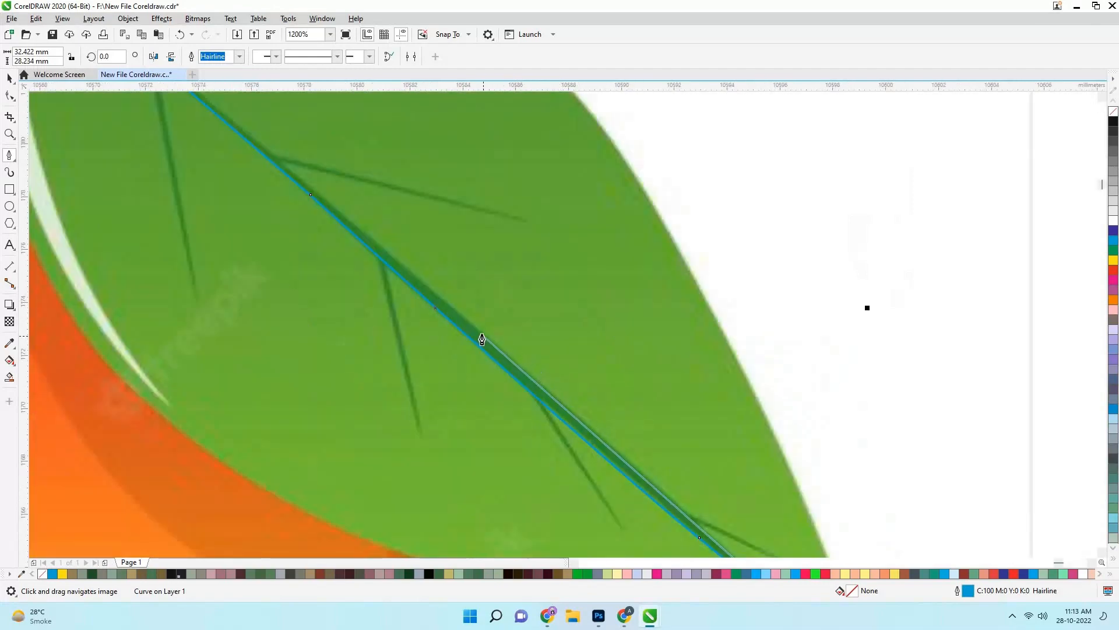
{"action": "left_click_drag", "start_coordinate": [389, 272], "coordinate": [490, 407]}
{"action": "scroll", "coordinate": [362, 274], "scroll_direction": "up", "scroll_amount": 2}
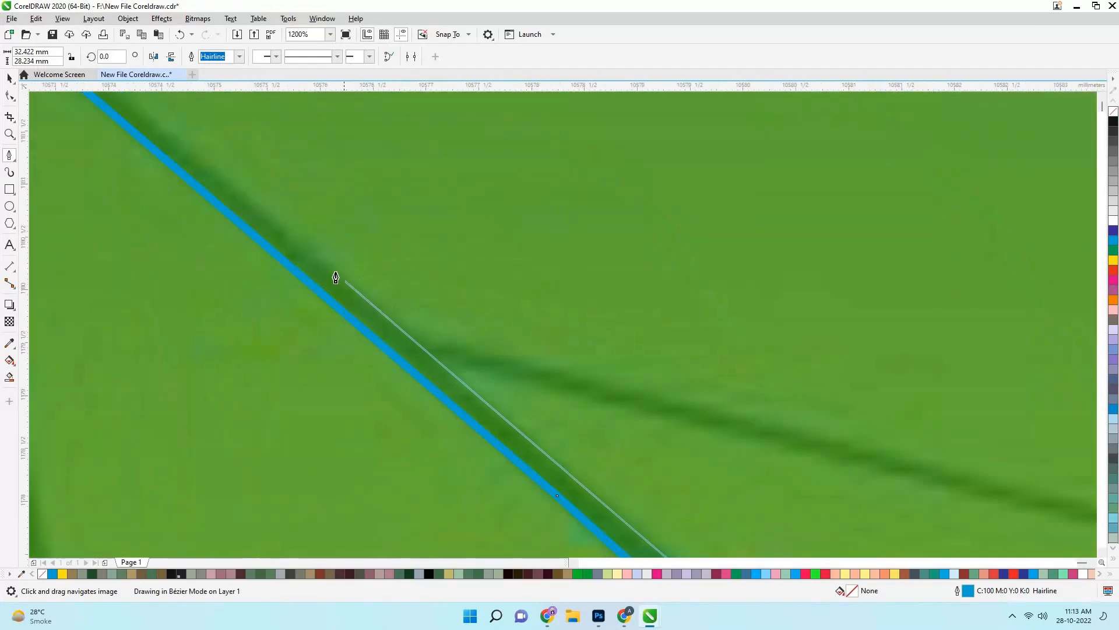
{"action": "left_click_drag", "start_coordinate": [321, 260], "coordinate": [302, 244]}
{"action": "left_click_drag", "start_coordinate": [290, 230], "coordinate": [395, 363]}
{"action": "scroll", "coordinate": [395, 363], "scroll_direction": "down", "scroll_amount": 2}
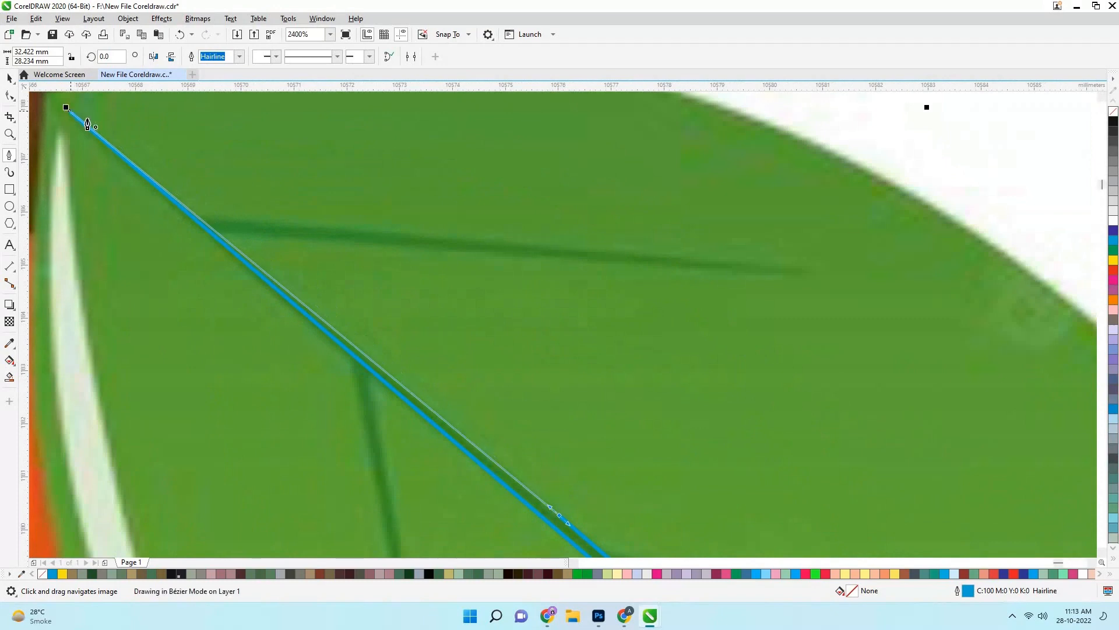
{"action": "scroll", "coordinate": [578, 502], "scroll_direction": "up", "scroll_amount": 2}
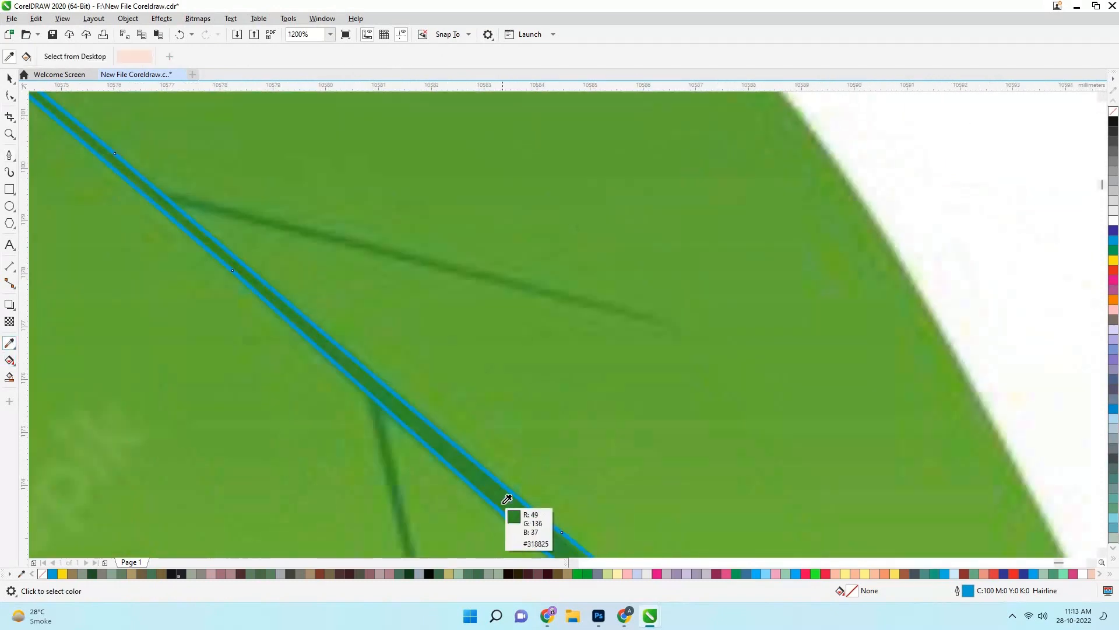
Colour the central vein's fill and outline with the dark green sampled from the reference (R:50 G:141 B:44)
{"action": "left_click", "coordinate": [503, 496]}
{"action": "left_click", "coordinate": [505, 471]}
{"action": "left_click", "coordinate": [509, 465]}
Trace the side vein below the central vein nearest the leaf tip as a closed tapered shape, about 3.3 × 4.9 mm
{"action": "scroll", "coordinate": [510, 464], "scroll_direction": "down", "scroll_amount": 3}
{"action": "left_click_drag", "start_coordinate": [607, 473], "coordinate": [513, 330]}
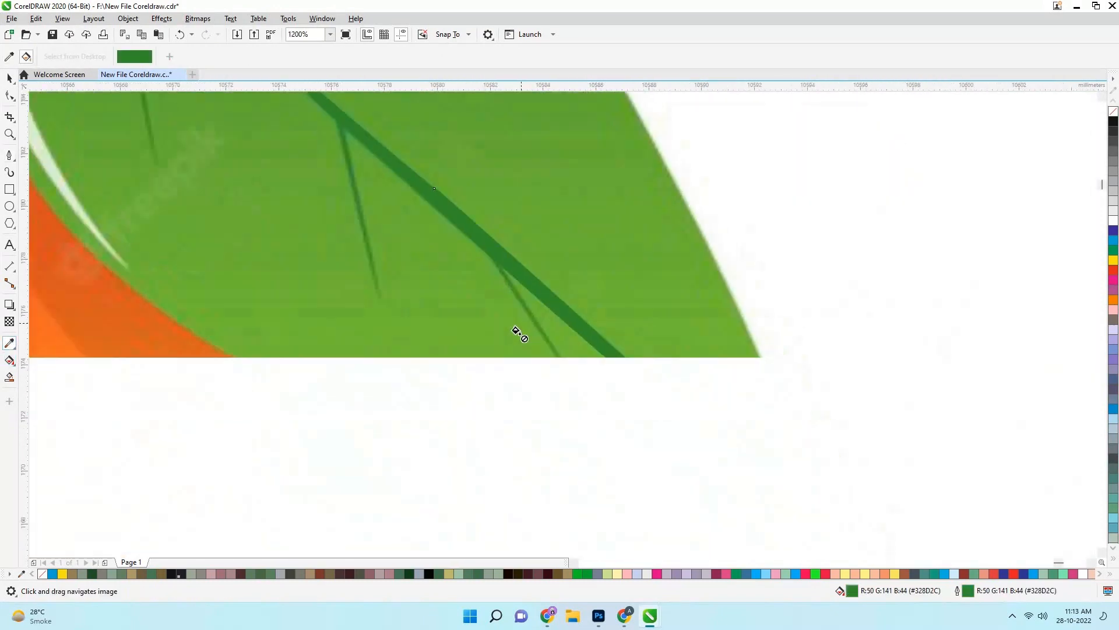
{"action": "scroll", "coordinate": [494, 315], "scroll_direction": "up", "scroll_amount": 3}
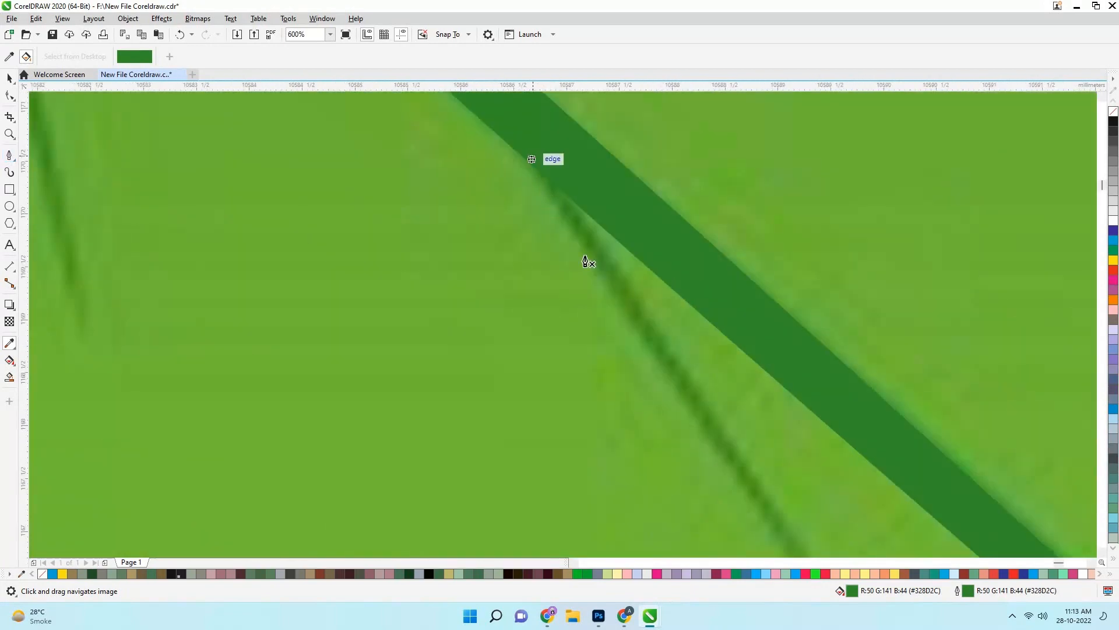
{"action": "scroll", "coordinate": [585, 263], "scroll_direction": "down", "scroll_amount": 2}
{"action": "left_click_drag", "start_coordinate": [770, 525], "coordinate": [779, 538]}
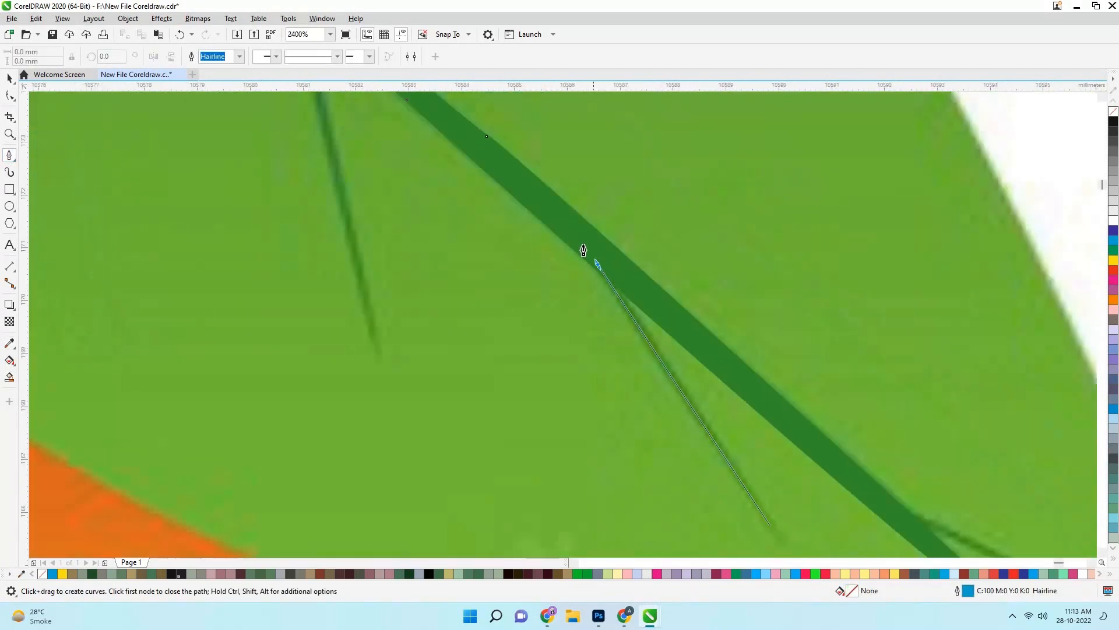
{"action": "left_click", "coordinate": [595, 260]}
{"action": "scroll", "coordinate": [705, 414], "scroll_direction": "up", "scroll_amount": 1}
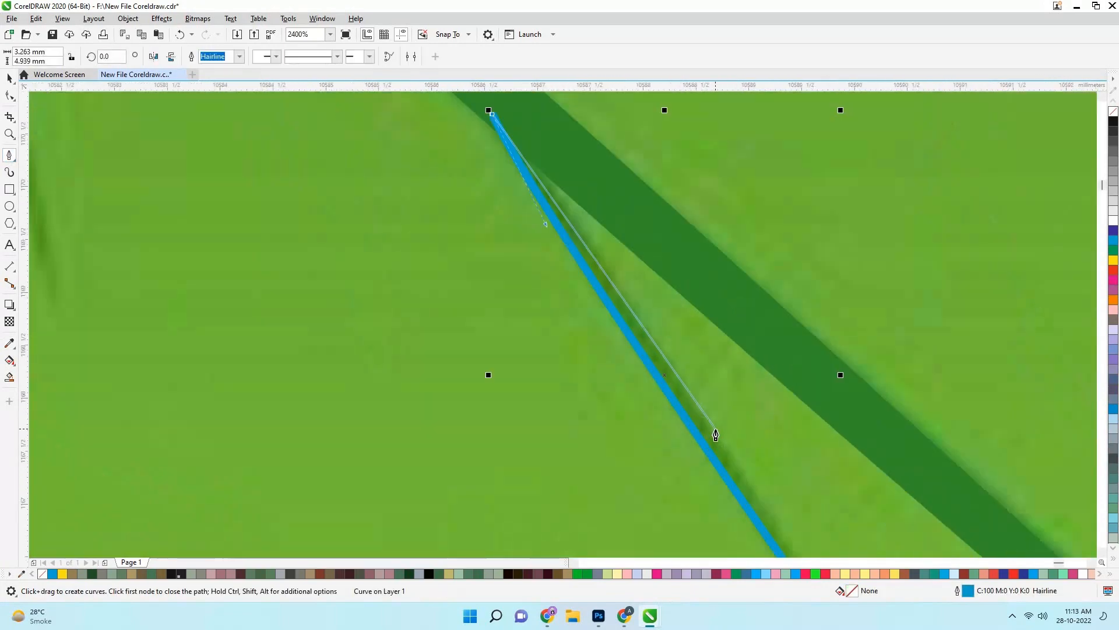
{"action": "scroll", "coordinate": [578, 226], "scroll_direction": "down", "scroll_amount": 2}
{"action": "scroll", "coordinate": [656, 337], "scroll_direction": "up", "scroll_amount": 1}
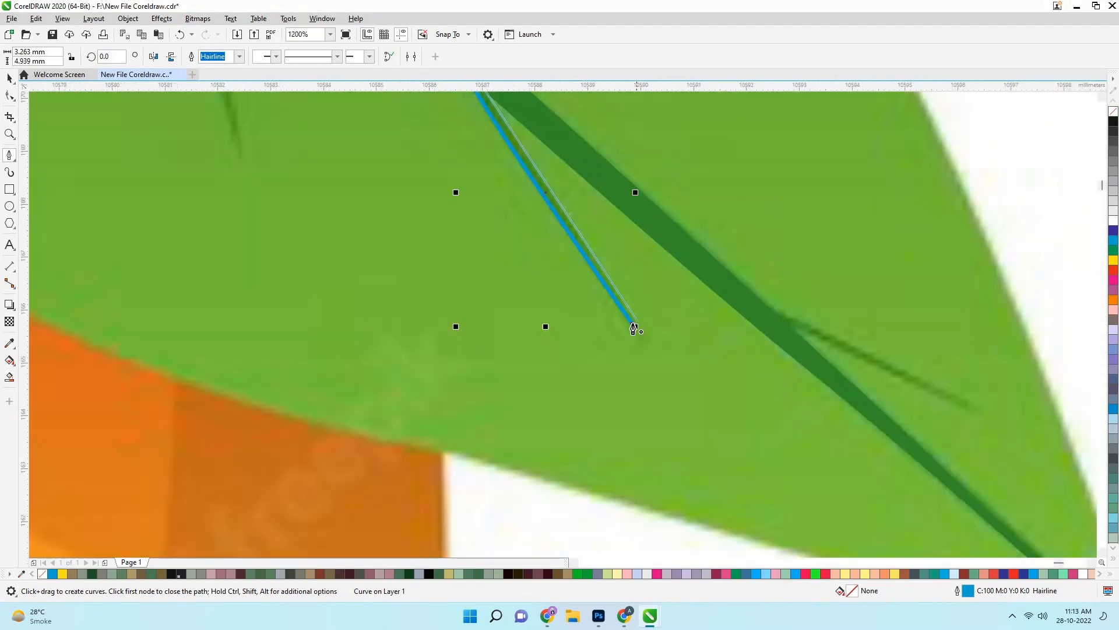
{"action": "left_click_drag", "start_coordinate": [634, 323], "coordinate": [594, 261]}
{"action": "scroll", "coordinate": [594, 261], "scroll_direction": "down", "scroll_amount": 1}
{"action": "scroll", "coordinate": [544, 190], "scroll_direction": "up", "scroll_amount": 1}
{"action": "scroll", "coordinate": [373, 299], "scroll_direction": "down", "scroll_amount": 1}
{"action": "scroll", "coordinate": [607, 348], "scroll_direction": "up", "scroll_amount": 1}
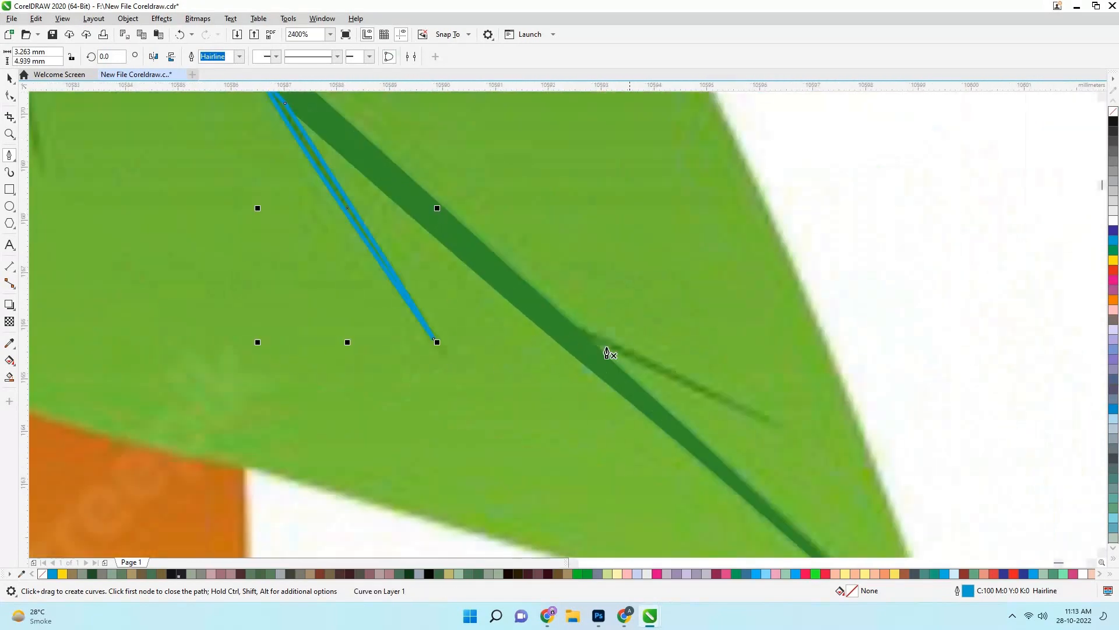
Trace the side vein above the central vein nearest the leaf tip as a closed tapered shape, about 3.9 × 1.9 mm
{"action": "scroll", "coordinate": [591, 345], "scroll_direction": "up", "scroll_amount": 1}
{"action": "left_click", "coordinate": [565, 335]}
{"action": "left_click", "coordinate": [945, 509]}
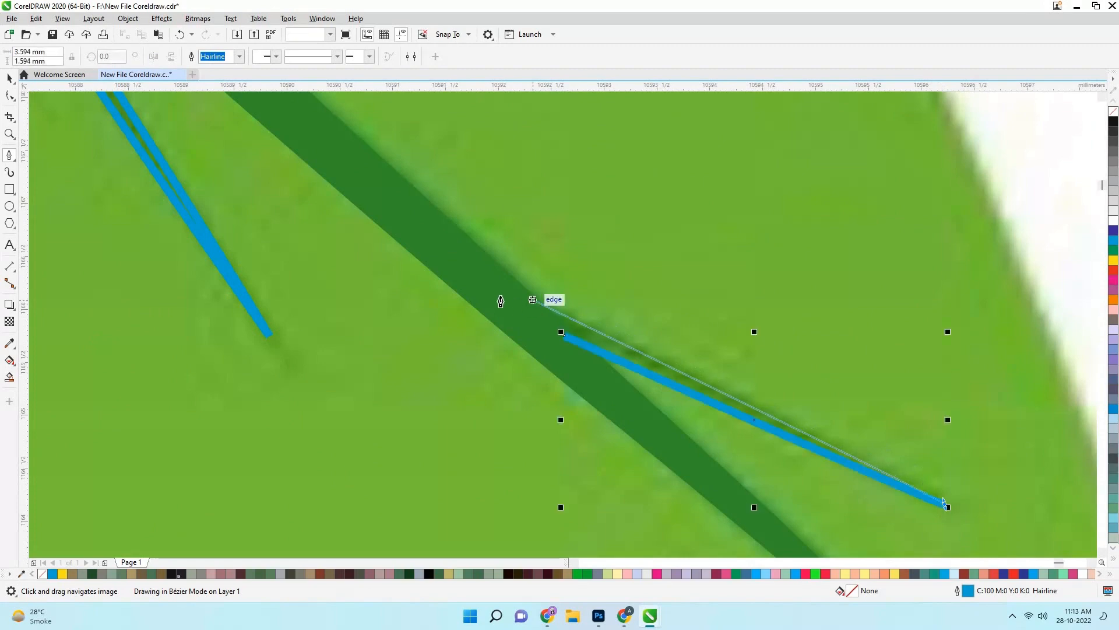
{"action": "left_click_drag", "start_coordinate": [531, 299], "coordinate": [540, 309]}
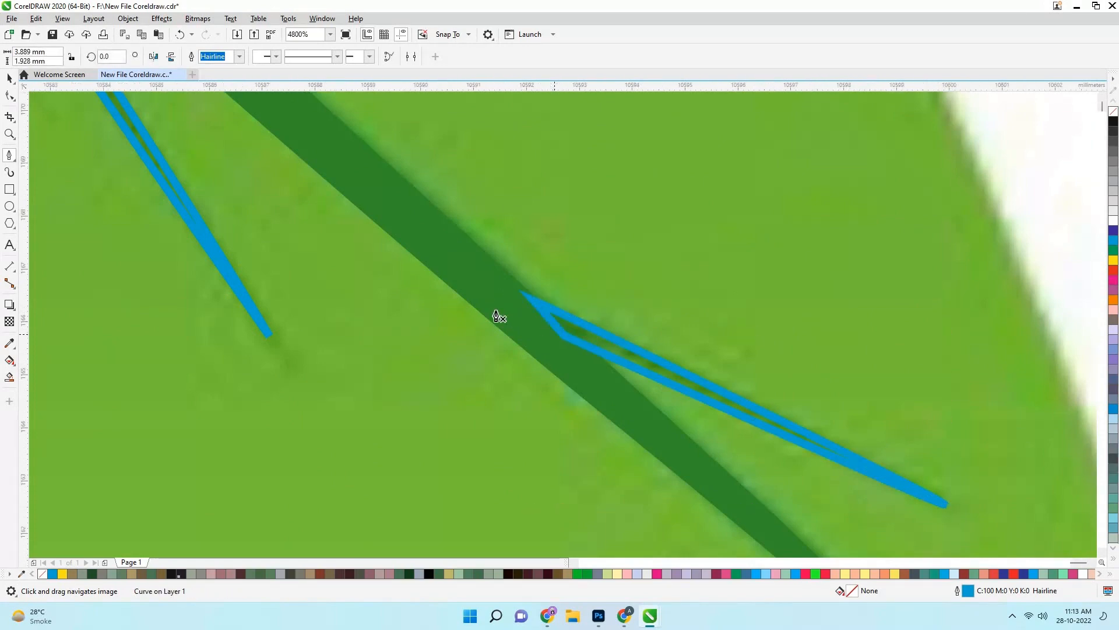
{"action": "scroll", "coordinate": [500, 317], "scroll_direction": "down", "scroll_amount": 4}
{"action": "scroll", "coordinate": [470, 306], "scroll_direction": "up", "scroll_amount": 2}
{"action": "left_click", "coordinate": [469, 298]}
{"action": "scroll", "coordinate": [516, 490], "scroll_direction": "up", "scroll_amount": 2}
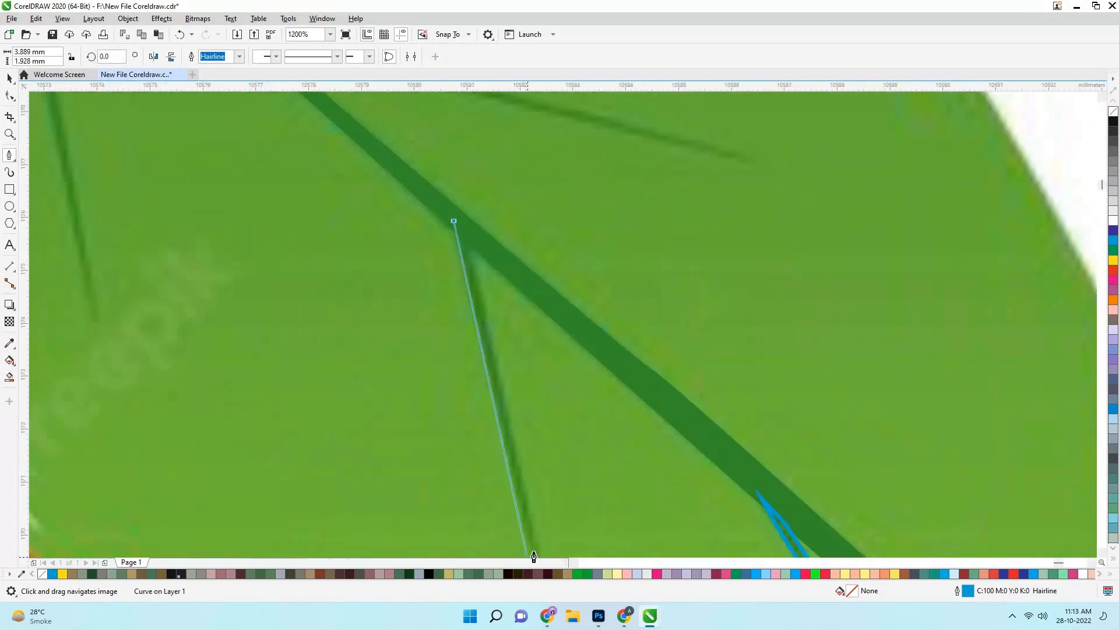
{"action": "double_click", "coordinate": [523, 478]}
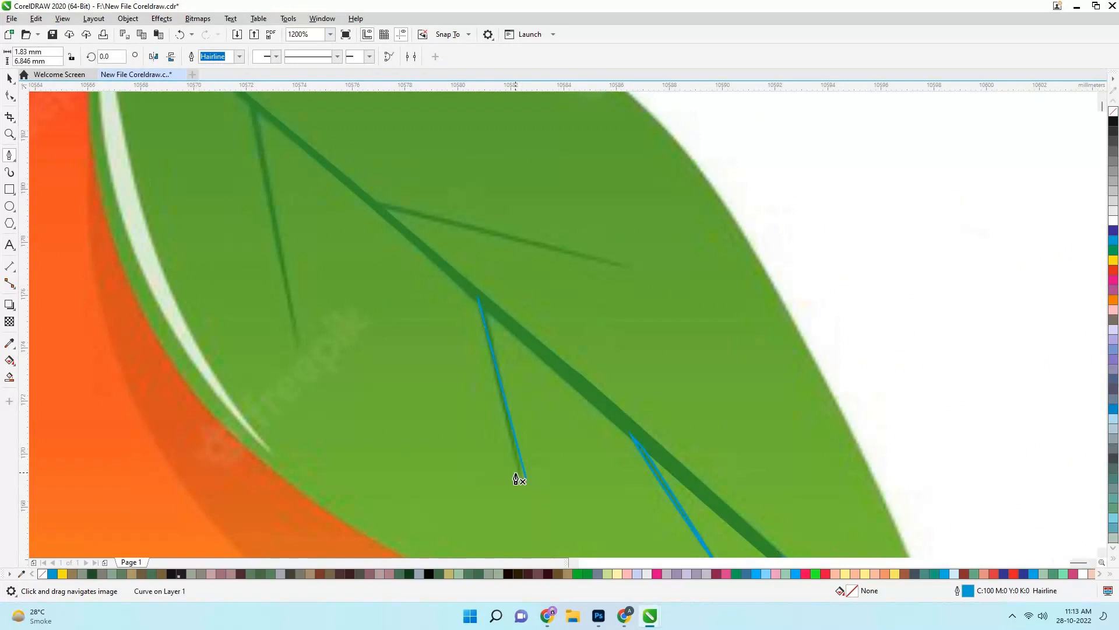
{"action": "key", "text": "ctrl+z"}
Trace the middle side vein below the central vein as a closed tapered shape, about 1.6 × 6.9 mm
{"action": "scroll", "coordinate": [509, 362], "scroll_direction": "up", "scroll_amount": 4}
{"action": "scroll", "coordinate": [457, 243], "scroll_direction": "down", "scroll_amount": 2}
{"action": "scroll", "coordinate": [453, 215], "scroll_direction": "down", "scroll_amount": 2}
{"action": "scroll", "coordinate": [500, 431], "scroll_direction": "up", "scroll_amount": 2}
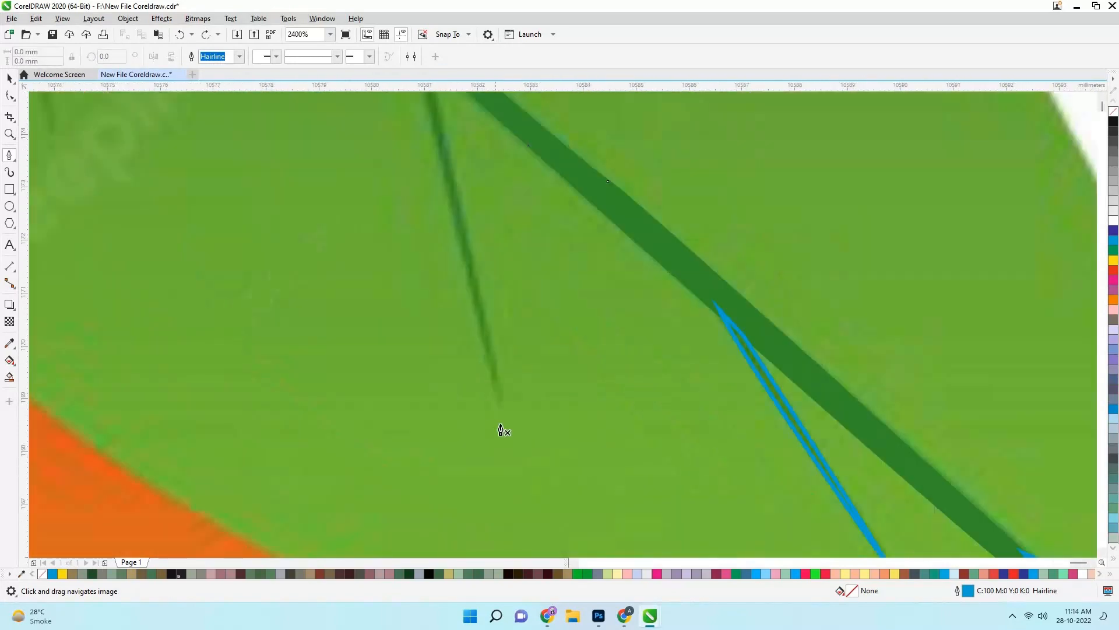
{"action": "left_click", "coordinate": [497, 393]}
{"action": "scroll", "coordinate": [451, 268], "scroll_direction": "down", "scroll_amount": 2}
{"action": "scroll", "coordinate": [443, 195], "scroll_direction": "up", "scroll_amount": 1}
{"action": "scroll", "coordinate": [443, 248], "scroll_direction": "up", "scroll_amount": 1}
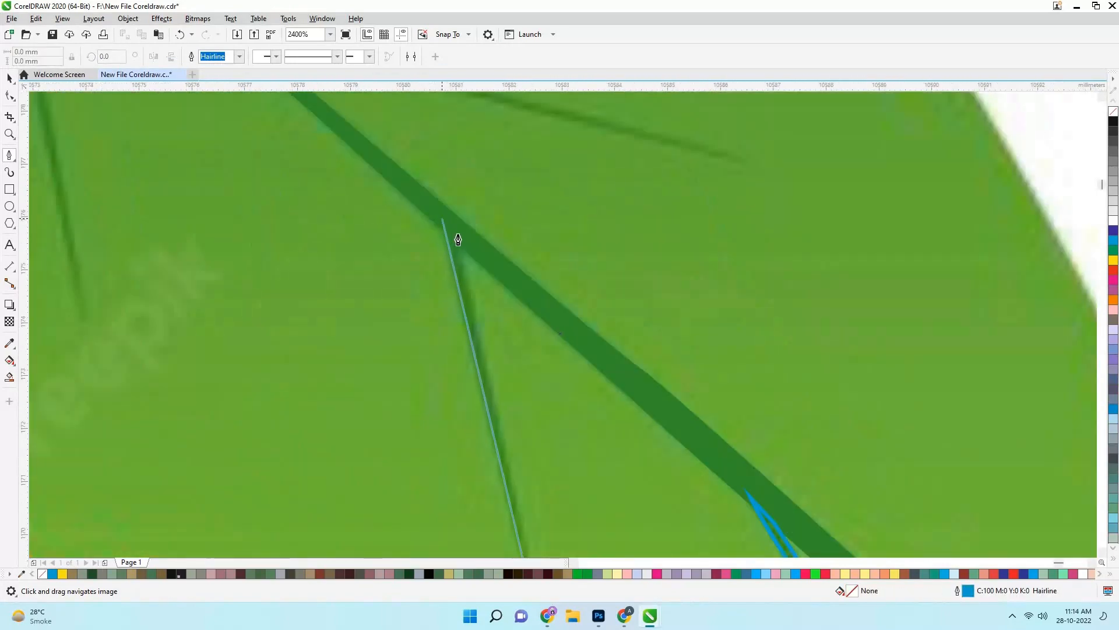
{"action": "scroll", "coordinate": [482, 362], "scroll_direction": "down", "scroll_amount": 1}
{"action": "scroll", "coordinate": [502, 452], "scroll_direction": "up", "scroll_amount": 1}
{"action": "left_click", "coordinate": [512, 485]}
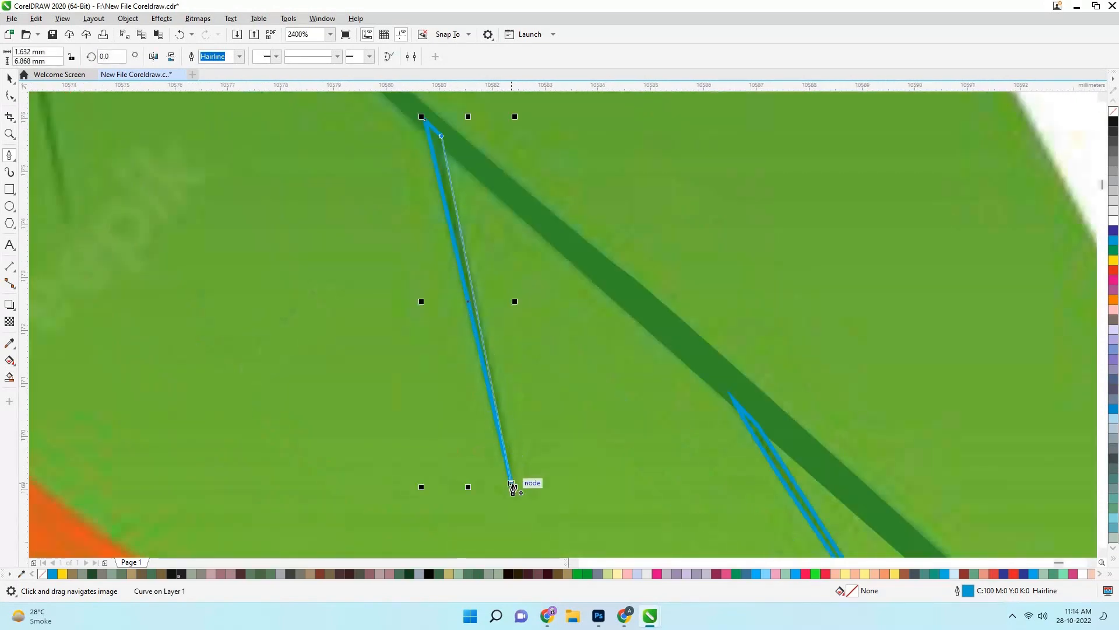
Trace the middle side vein above the central vein as a closed tapered shape, about 10.6 × 3 mm
{"action": "scroll", "coordinate": [531, 475], "scroll_direction": "down", "scroll_amount": 1}
{"action": "scroll", "coordinate": [407, 198], "scroll_direction": "up", "scroll_amount": 1}
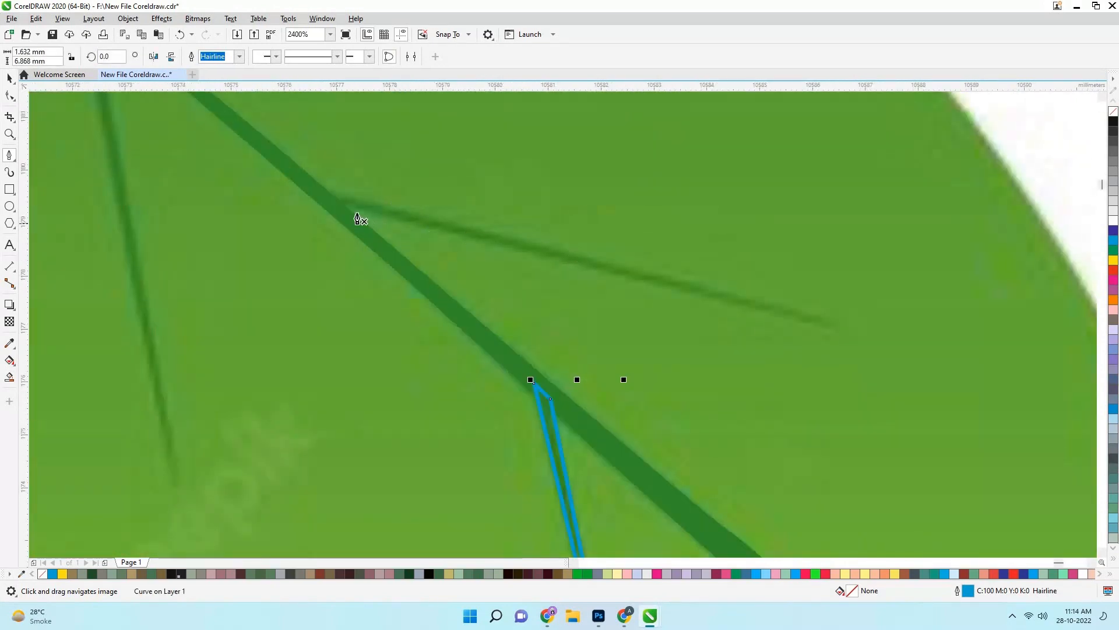
{"action": "left_click", "coordinate": [883, 345]}
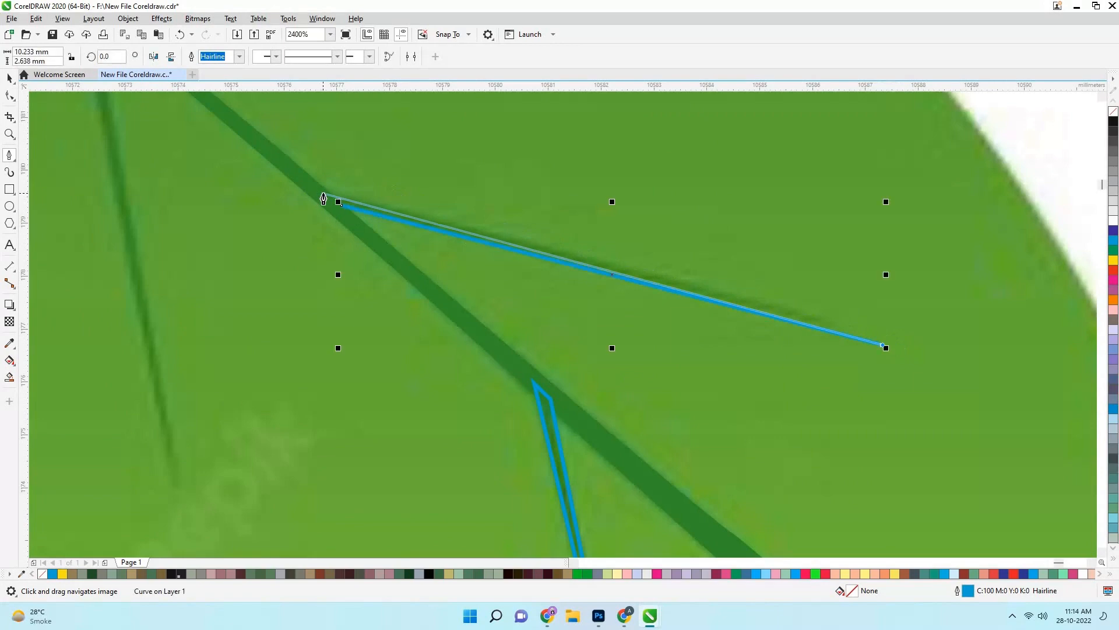
{"action": "left_click_drag", "start_coordinate": [320, 187], "coordinate": [215, 174]}
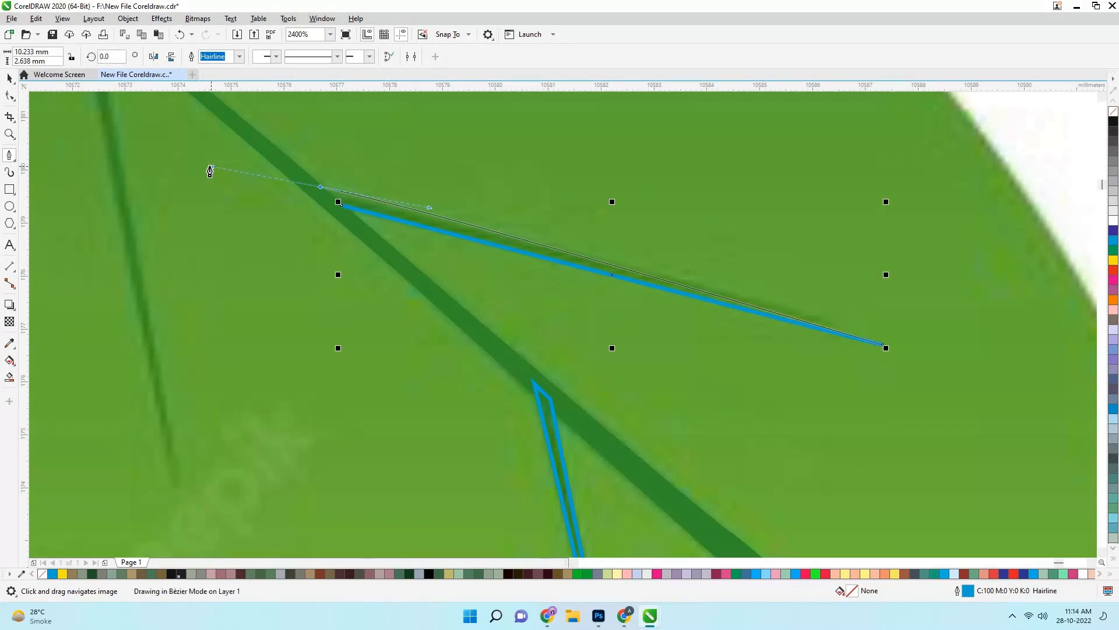
{"action": "scroll", "coordinate": [350, 212], "scroll_direction": "down", "scroll_amount": 1}
{"action": "scroll", "coordinate": [152, 121], "scroll_direction": "up", "scroll_amount": 1}
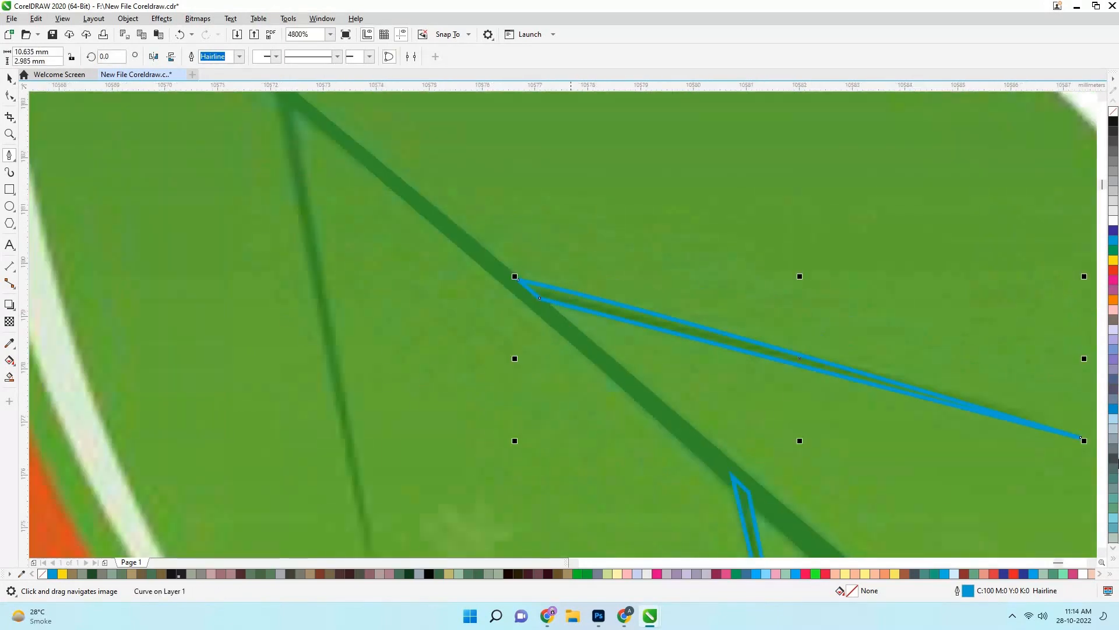
Trace the side vein below the central vein nearest the stem as a tapered shape, about 1.8 × 8.7 mm
{"action": "scroll", "coordinate": [320, 166], "scroll_direction": "down", "scroll_amount": 1}
{"action": "scroll", "coordinate": [312, 163], "scroll_direction": "up", "scroll_amount": 1}
{"action": "left_click", "coordinate": [300, 103]}
{"action": "left_click", "coordinate": [382, 552]}
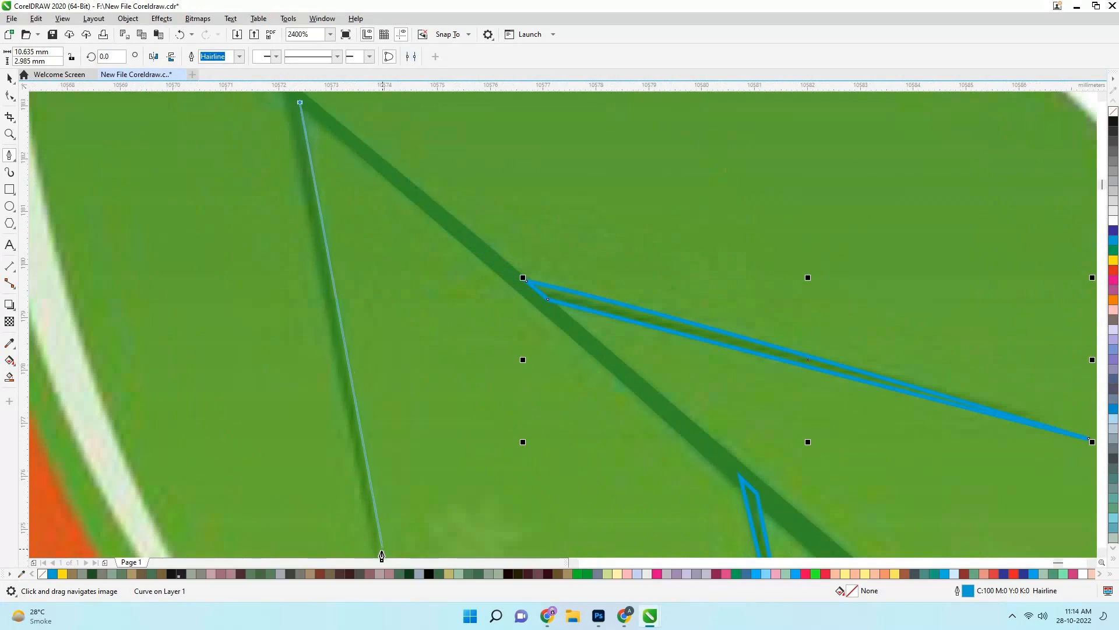
{"action": "scroll", "coordinate": [349, 443], "scroll_direction": "down", "scroll_amount": 1}
{"action": "scroll", "coordinate": [306, 244], "scroll_direction": "up", "scroll_amount": 1}
{"action": "left_click_drag", "start_coordinate": [319, 280], "coordinate": [308, 218]}
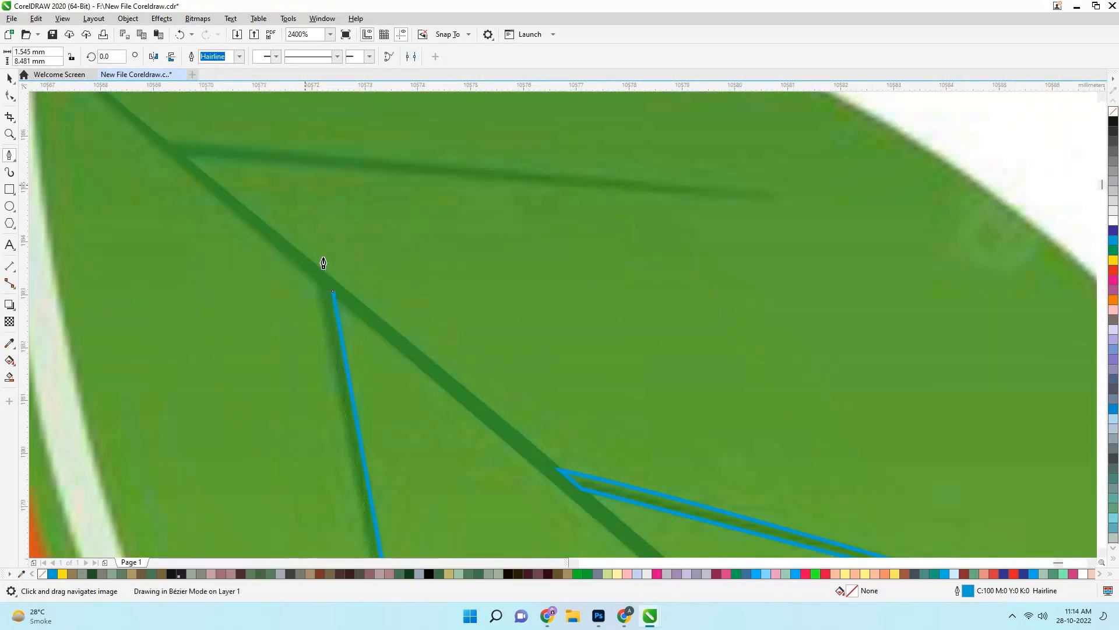
Trace the side vein above the central vein nearest the stem as a closed tapered shape, about 11.6 × 1 mm
{"action": "scroll", "coordinate": [352, 301], "scroll_direction": "down", "scroll_amount": 1}
{"action": "scroll", "coordinate": [256, 216], "scroll_direction": "up", "scroll_amount": 1}
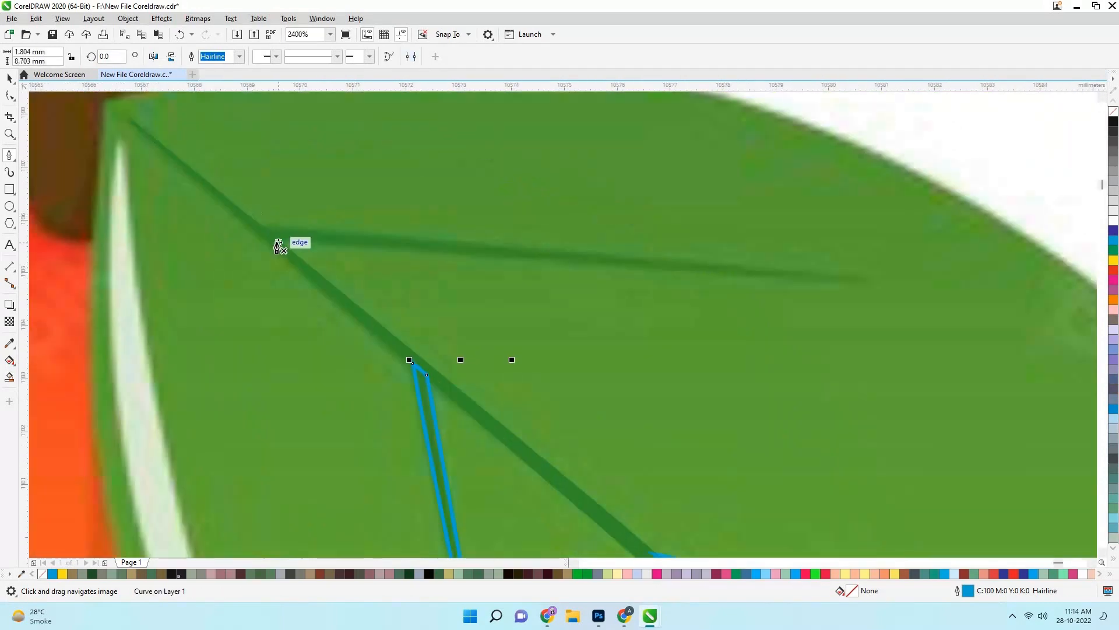
{"action": "left_click", "coordinate": [278, 243]}
{"action": "left_click", "coordinate": [876, 284]}
{"action": "left_click_drag", "start_coordinate": [262, 230], "coordinate": [2, 217]}
{"action": "left_click", "coordinate": [413, 230], "text": "alt"}
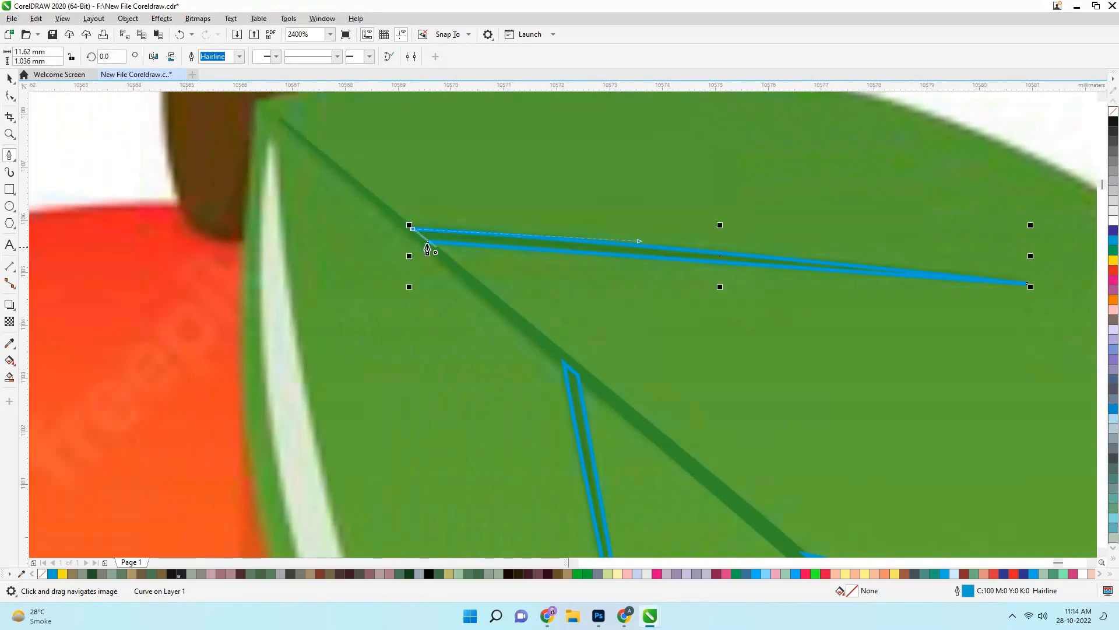
{"action": "left_click", "coordinate": [428, 242]}
Set the outline colour of all six side veins to the central vein's dark green (R:50 G:141 B:44)
{"action": "scroll", "coordinate": [428, 242], "scroll_direction": "down", "scroll_amount": 1}
{"action": "scroll", "coordinate": [437, 149], "scroll_direction": "down", "scroll_amount": 1}
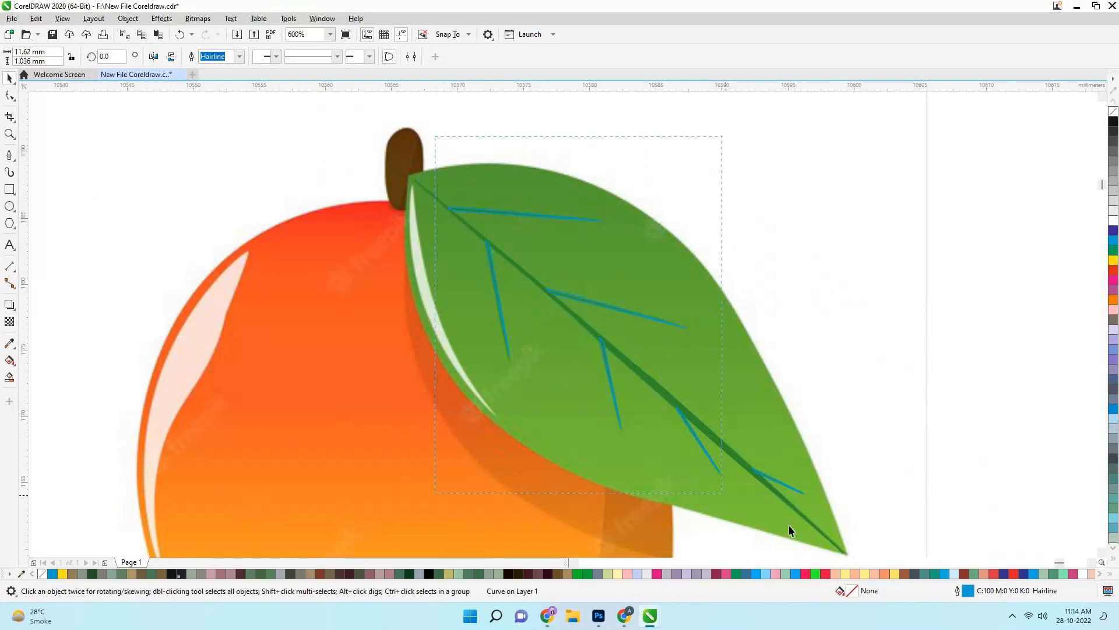
{"action": "scroll", "coordinate": [744, 467], "scroll_direction": "up", "scroll_amount": 1}
{"action": "double_click", "coordinate": [969, 591]}
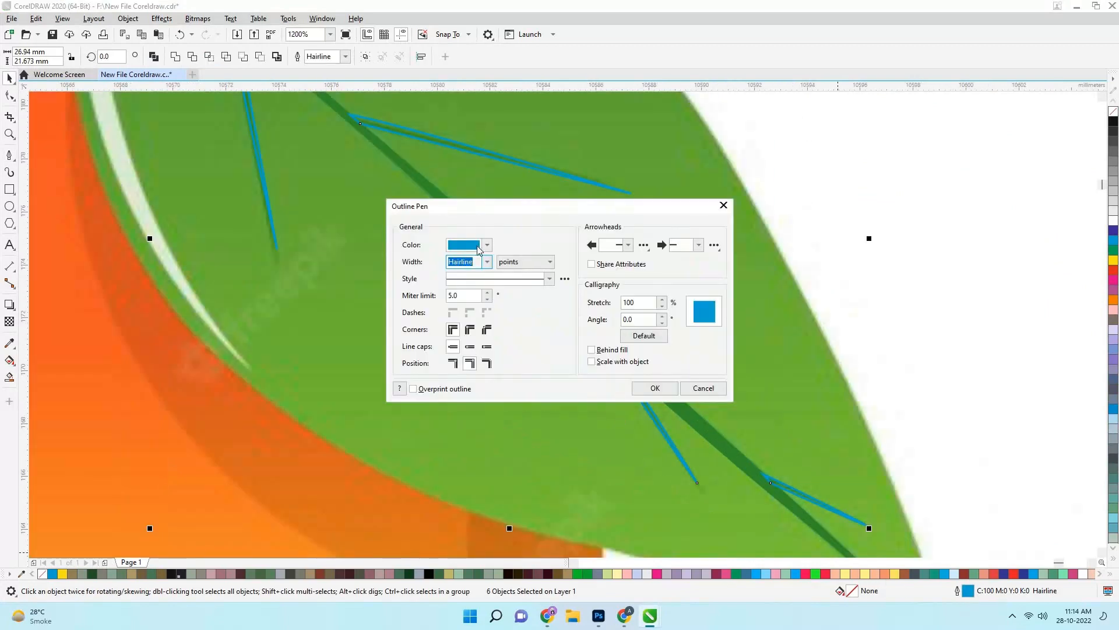
{"action": "left_click", "coordinate": [563, 435]}
{"action": "left_click", "coordinate": [747, 462]}
{"action": "left_click", "coordinate": [665, 392]}
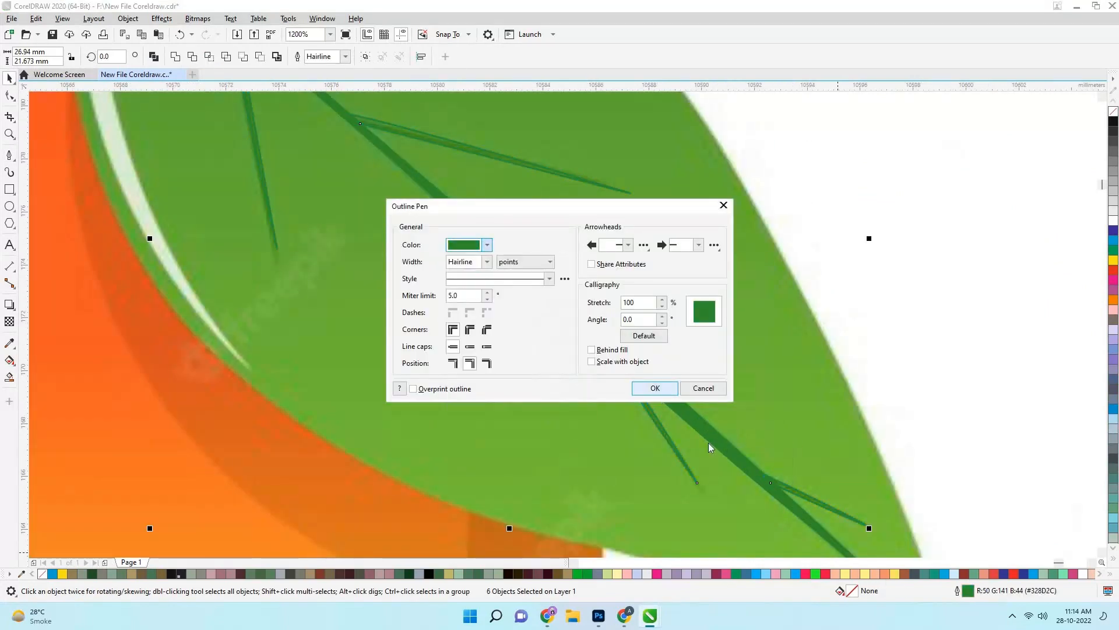
Give the six side veins a uniform fill in the dark green sampled from the central vein (R:50 G:141 B:44)
{"action": "double_click", "coordinate": [855, 591]}
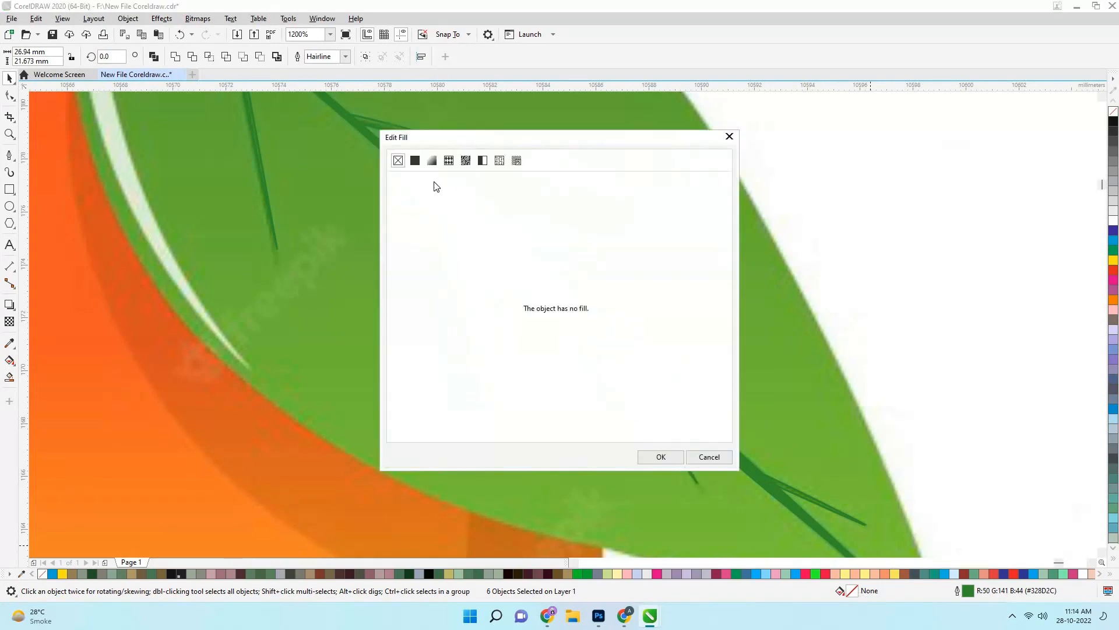
{"action": "left_click", "coordinate": [528, 392]}
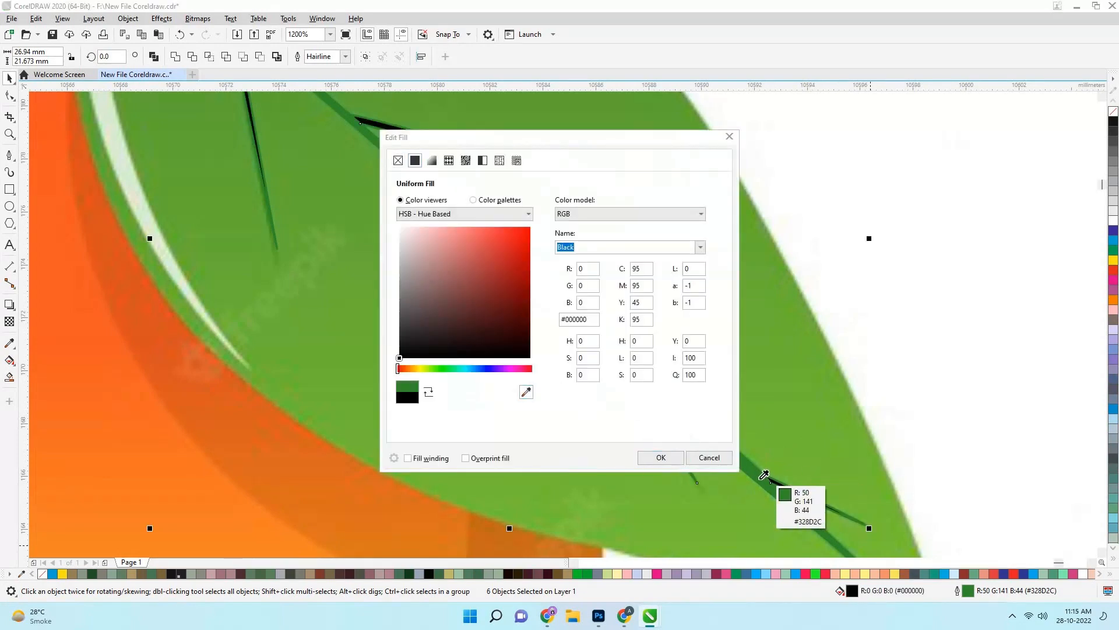
{"action": "left_click", "coordinate": [771, 485]}
{"action": "left_click", "coordinate": [661, 458]}
Move the complete vector mango horizontally off the reference image into the empty space to its right
{"action": "scroll", "coordinate": [631, 420], "scroll_direction": "down", "scroll_amount": 2}
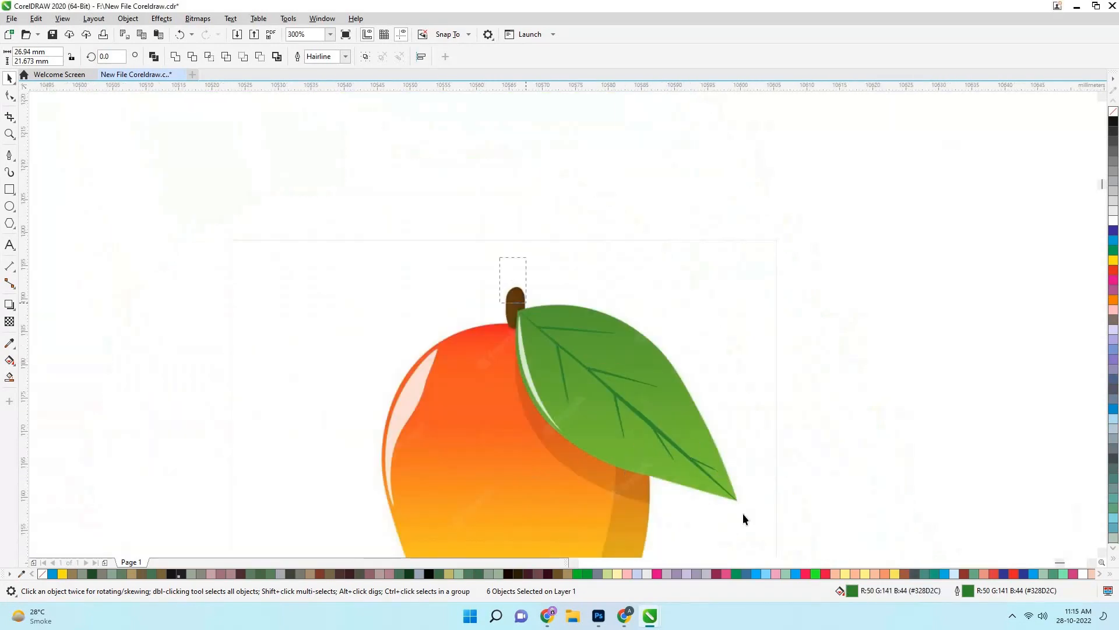
{"action": "left_click_drag", "start_coordinate": [743, 513], "coordinate": [750, 522]}
{"action": "scroll", "coordinate": [475, 385], "scroll_direction": "down", "scroll_amount": 1}
{"action": "left_click_drag", "start_coordinate": [361, 316], "coordinate": [864, 314]}
{"action": "key", "text": "Escape"}
Compare the redrawn mango's highlights, veins and colours with the reference image
{"action": "scroll", "coordinate": [867, 313], "scroll_direction": "up", "scroll_amount": 2}
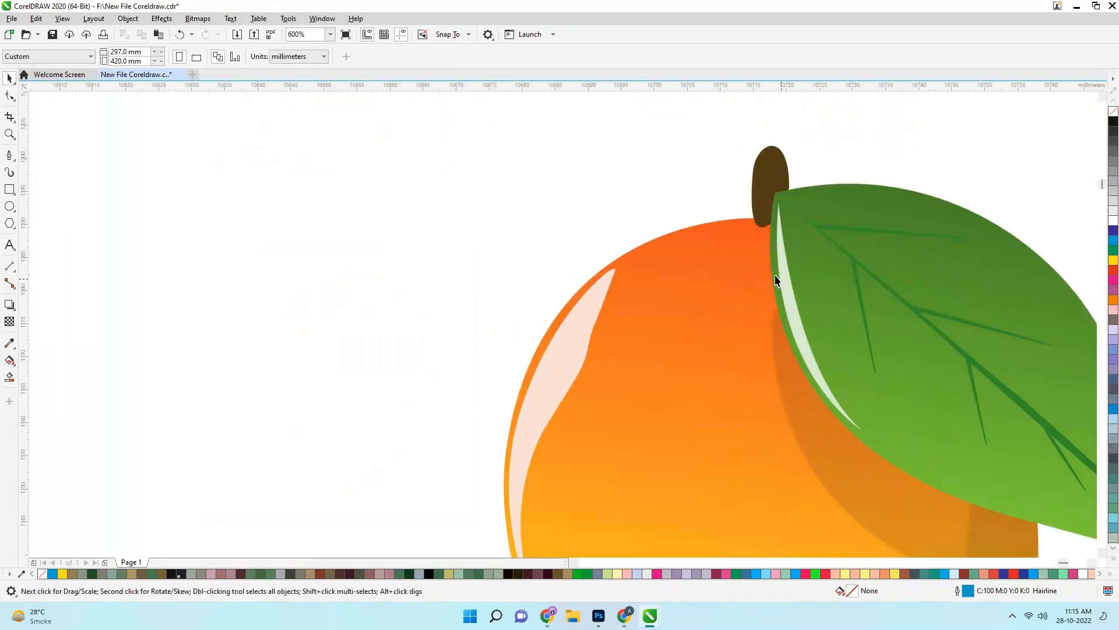
{"action": "scroll", "coordinate": [776, 275], "scroll_direction": "down", "scroll_amount": 1}
{"action": "left_click_drag", "start_coordinate": [774, 273], "coordinate": [675, 226]}
{"action": "scroll", "coordinate": [675, 226], "scroll_direction": "down", "scroll_amount": 1}
{"action": "scroll", "coordinate": [572, 234], "scroll_direction": "up", "scroll_amount": 1}
{"action": "scroll", "coordinate": [575, 244], "scroll_direction": "down", "scroll_amount": 2}
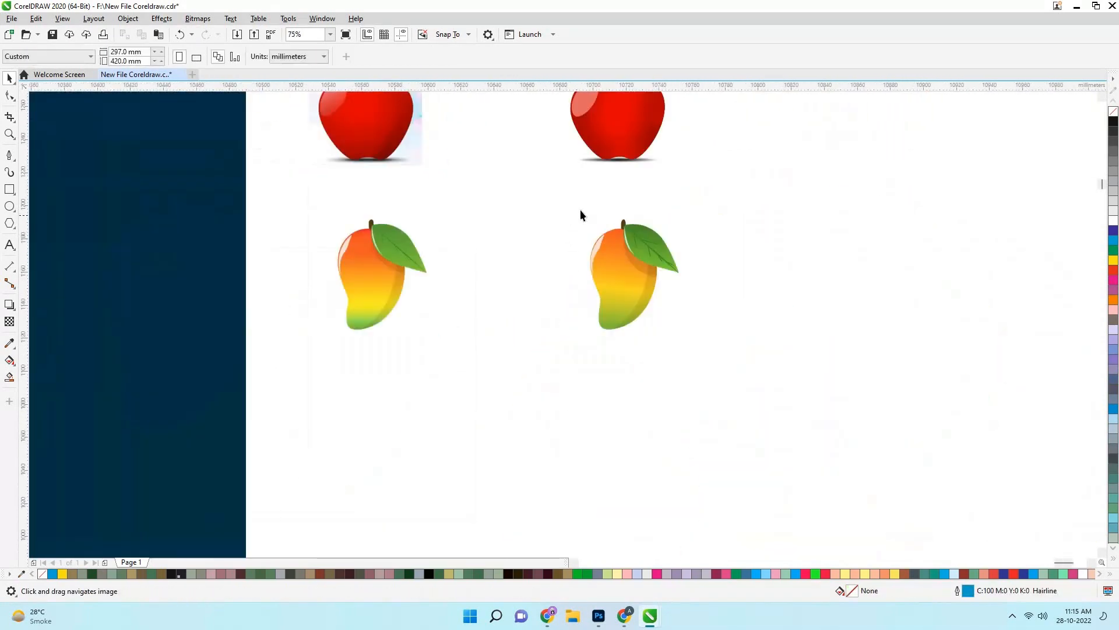
{"action": "scroll", "coordinate": [580, 211], "scroll_direction": "up", "scroll_amount": 1}
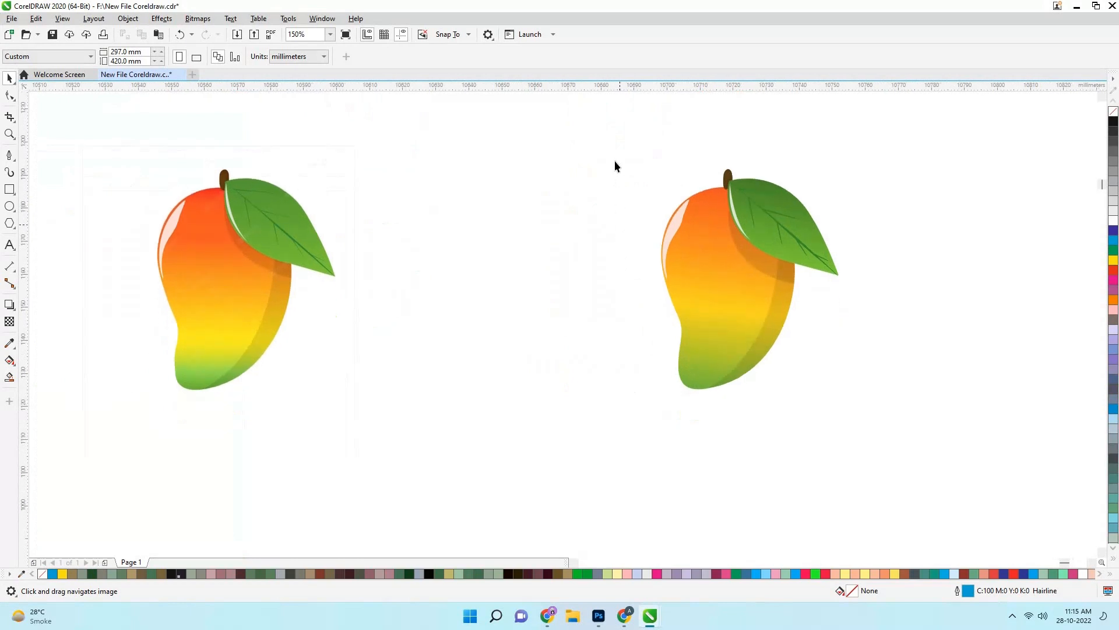
Group all the parts of the redrawn vector mango into a single object
{"action": "left_click_drag", "start_coordinate": [615, 153], "coordinate": [925, 458]}
{"action": "mouse_move", "coordinate": [762, 306]}
{"action": "left_mouse_down"}
{"action": "mouse_move", "coordinate": [644, 357]}
{"action": "mouse_move", "coordinate": [754, 298]}
{"action": "mouse_move", "coordinate": [763, 306]}
{"action": "left_mouse_up"}
{"action": "left_click", "coordinate": [622, 193]}
{"action": "left_click_drag", "start_coordinate": [631, 130], "coordinate": [851, 417]}
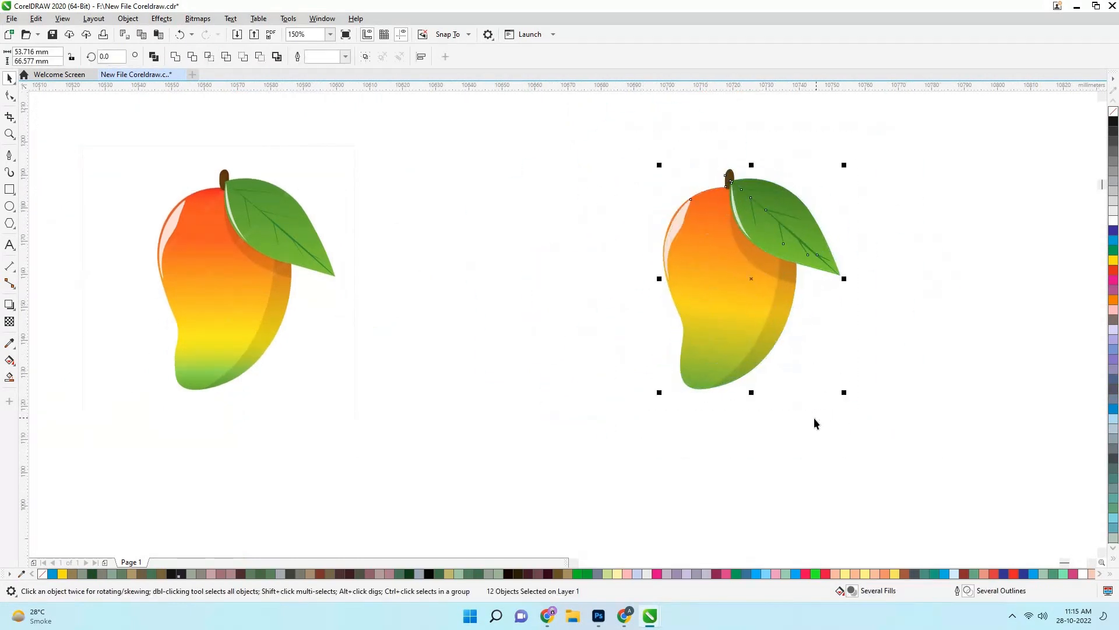
{"action": "key", "text": "ctrl+g"}
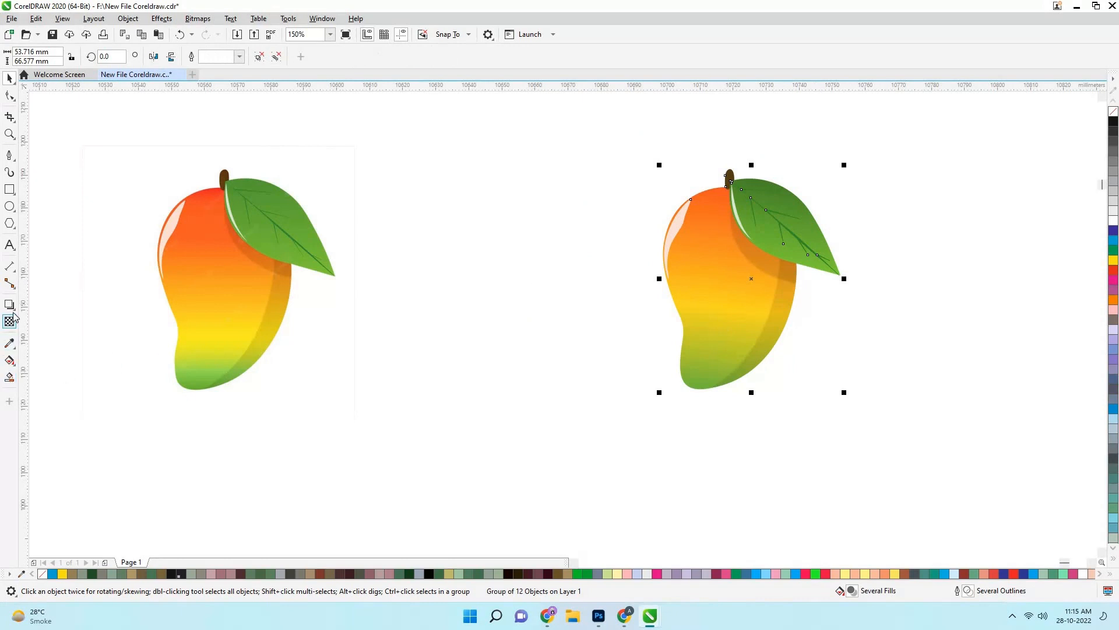
Add a black Multiply drop shadow to the mango group and flatten it into a thin cast shadow beneath the fruit's base
{"action": "left_click", "coordinate": [10, 304]}
{"action": "left_click_drag", "start_coordinate": [751, 278], "coordinate": [708, 416]}
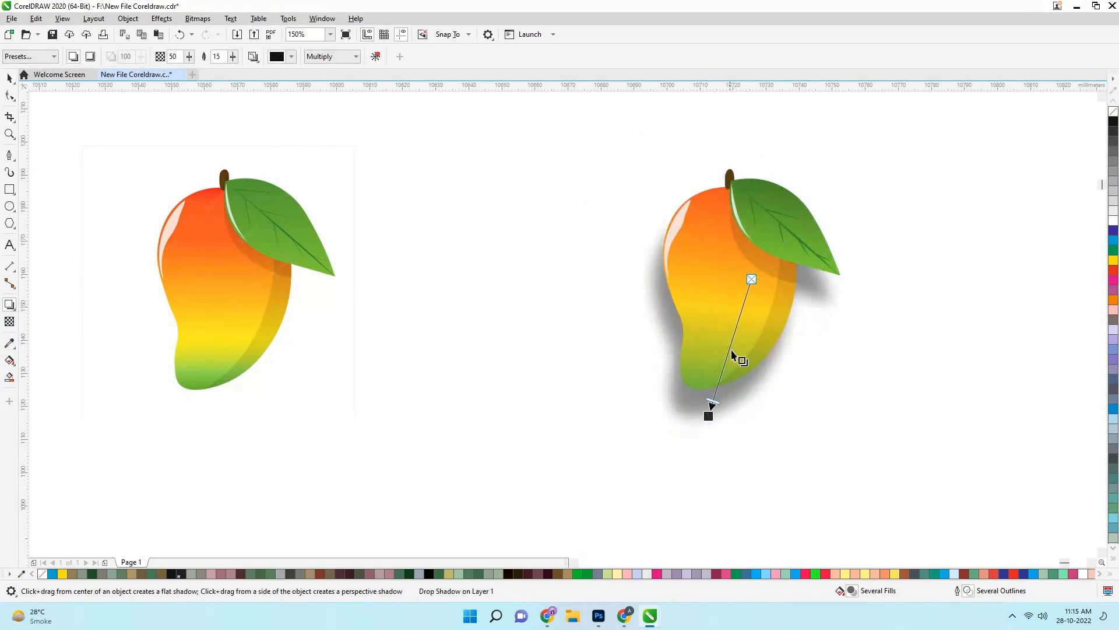
{"action": "left_click_drag", "start_coordinate": [751, 280], "coordinate": [722, 348]}
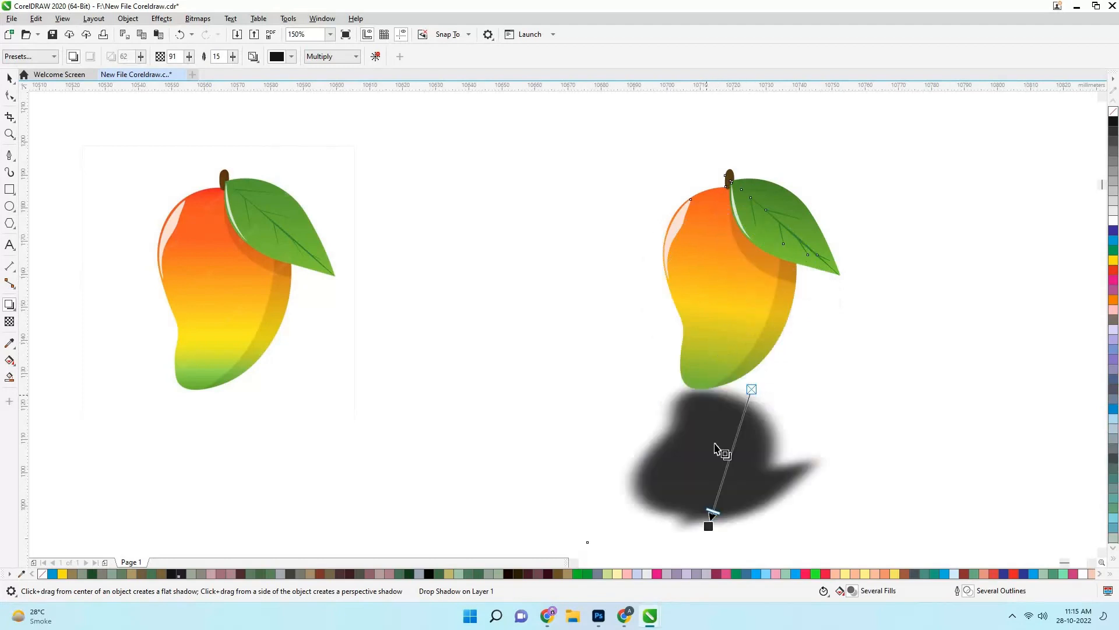
{"action": "left_click_drag", "start_coordinate": [709, 527], "coordinate": [648, 397]}
Refine the shadow into a thinner strip just under the mango at 45 opacity, and deselect the artwork
{"action": "scroll", "coordinate": [721, 397], "scroll_direction": "up", "scroll_amount": 2}
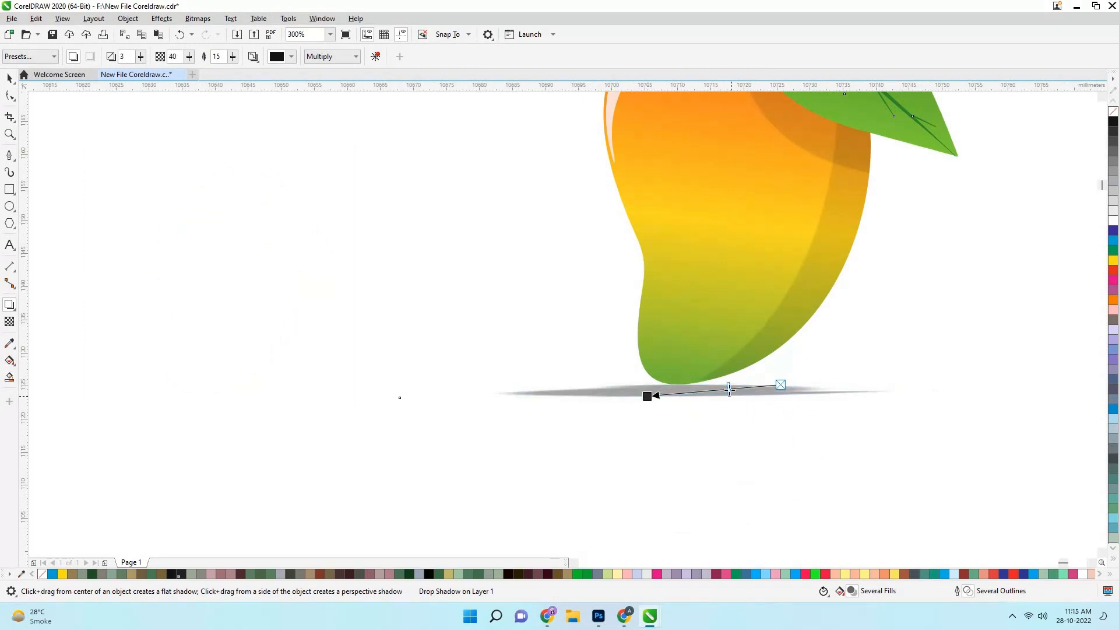
{"action": "left_click_drag", "start_coordinate": [729, 389], "coordinate": [668, 392]}
{"action": "left_click_drag", "start_coordinate": [739, 393], "coordinate": [731, 389]}
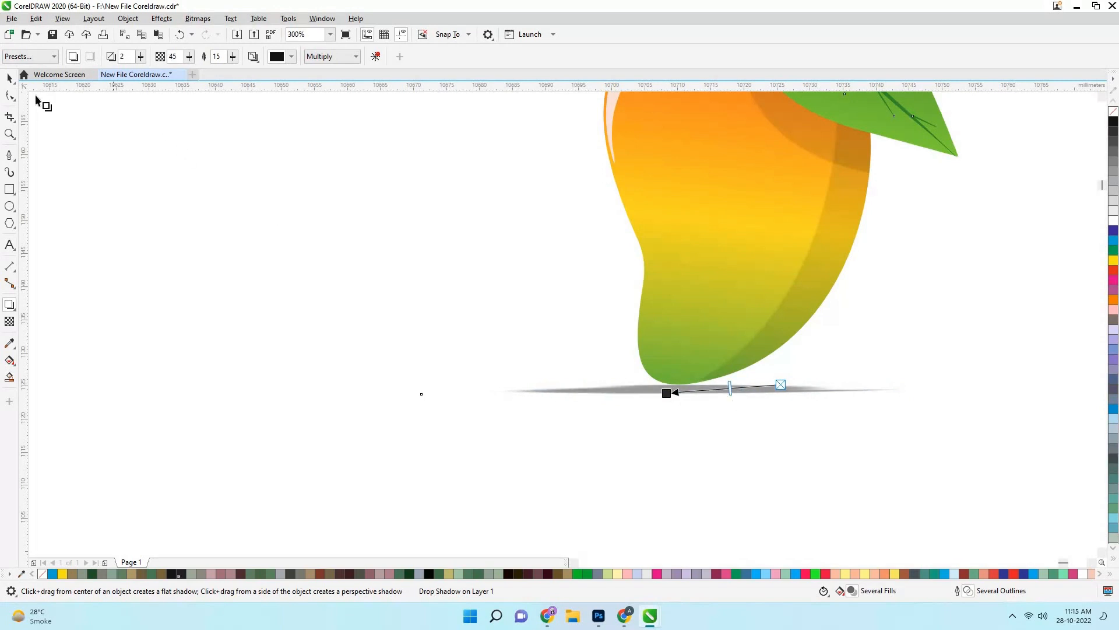
{"action": "scroll", "coordinate": [379, 282], "scroll_direction": "down", "scroll_amount": 1}
{"action": "left_click_drag", "start_coordinate": [406, 294], "coordinate": [441, 343]}
{"action": "key", "text": "space"}
{"action": "scroll", "coordinate": [442, 344], "scroll_direction": "down", "scroll_amount": 1}
{"action": "left_click", "coordinate": [446, 341]}
Compare the finished mango and its ground shadow with the reference mango and the apple pair above them
{"action": "scroll", "coordinate": [516, 303], "scroll_direction": "up", "scroll_amount": 1}
{"action": "left_click_drag", "start_coordinate": [522, 294], "coordinate": [761, 199]}
{"action": "left_click_drag", "start_coordinate": [601, 268], "coordinate": [592, 345]}
{"action": "scroll", "coordinate": [593, 284], "scroll_direction": "down", "scroll_amount": 1}
{"action": "scroll", "coordinate": [582, 331], "scroll_direction": "down", "scroll_amount": 1}
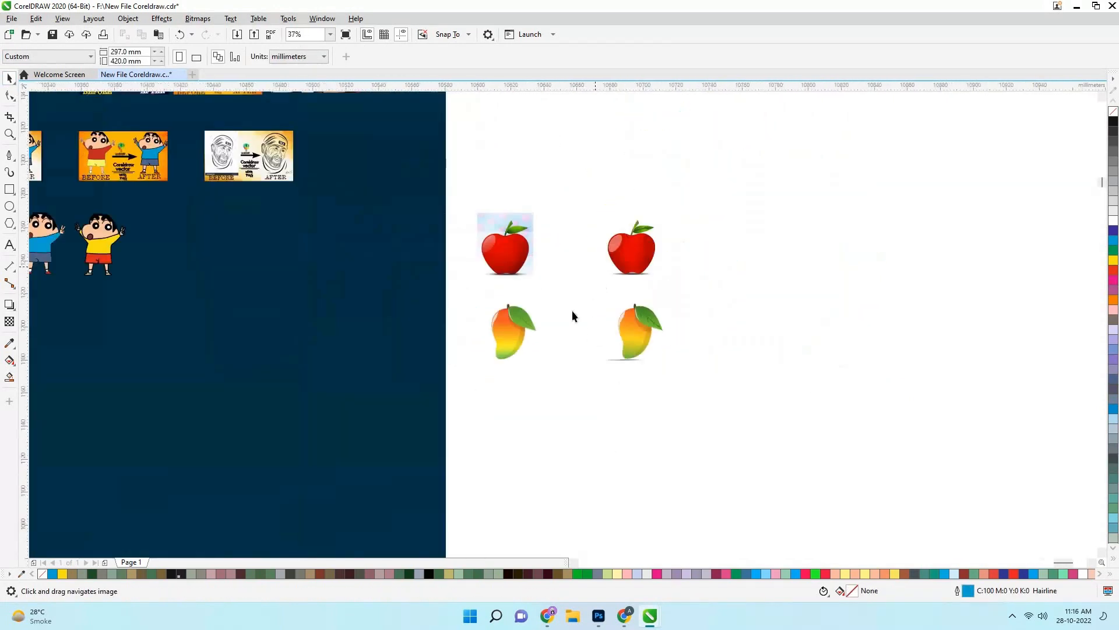
{"action": "scroll", "coordinate": [572, 306], "scroll_direction": "up", "scroll_amount": 1}
{"action": "left_click_drag", "start_coordinate": [573, 304], "coordinate": [549, 320]}
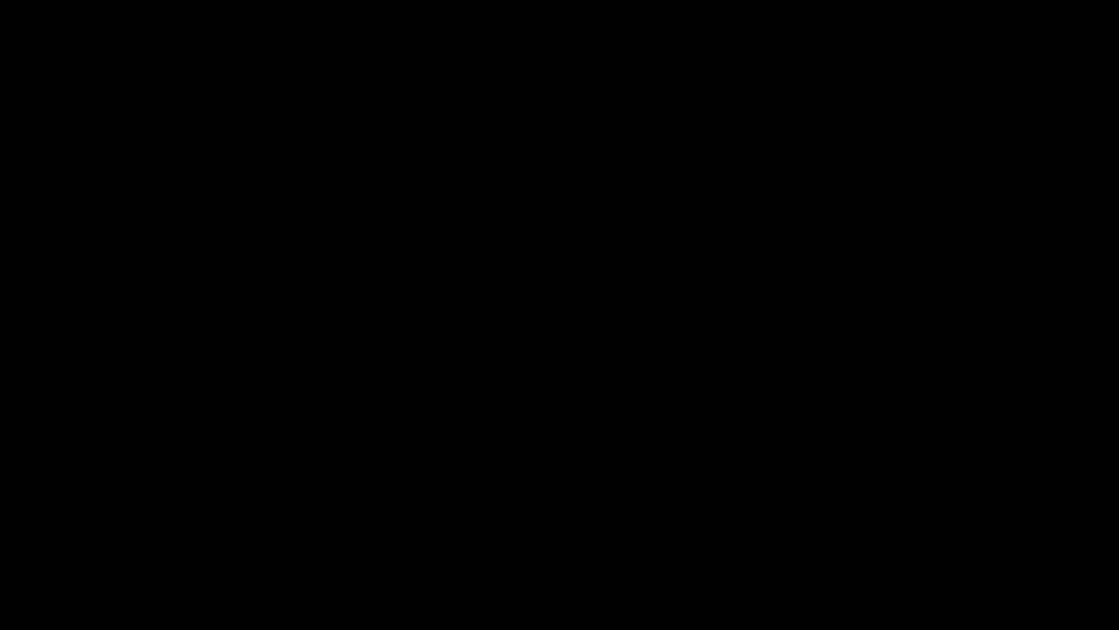